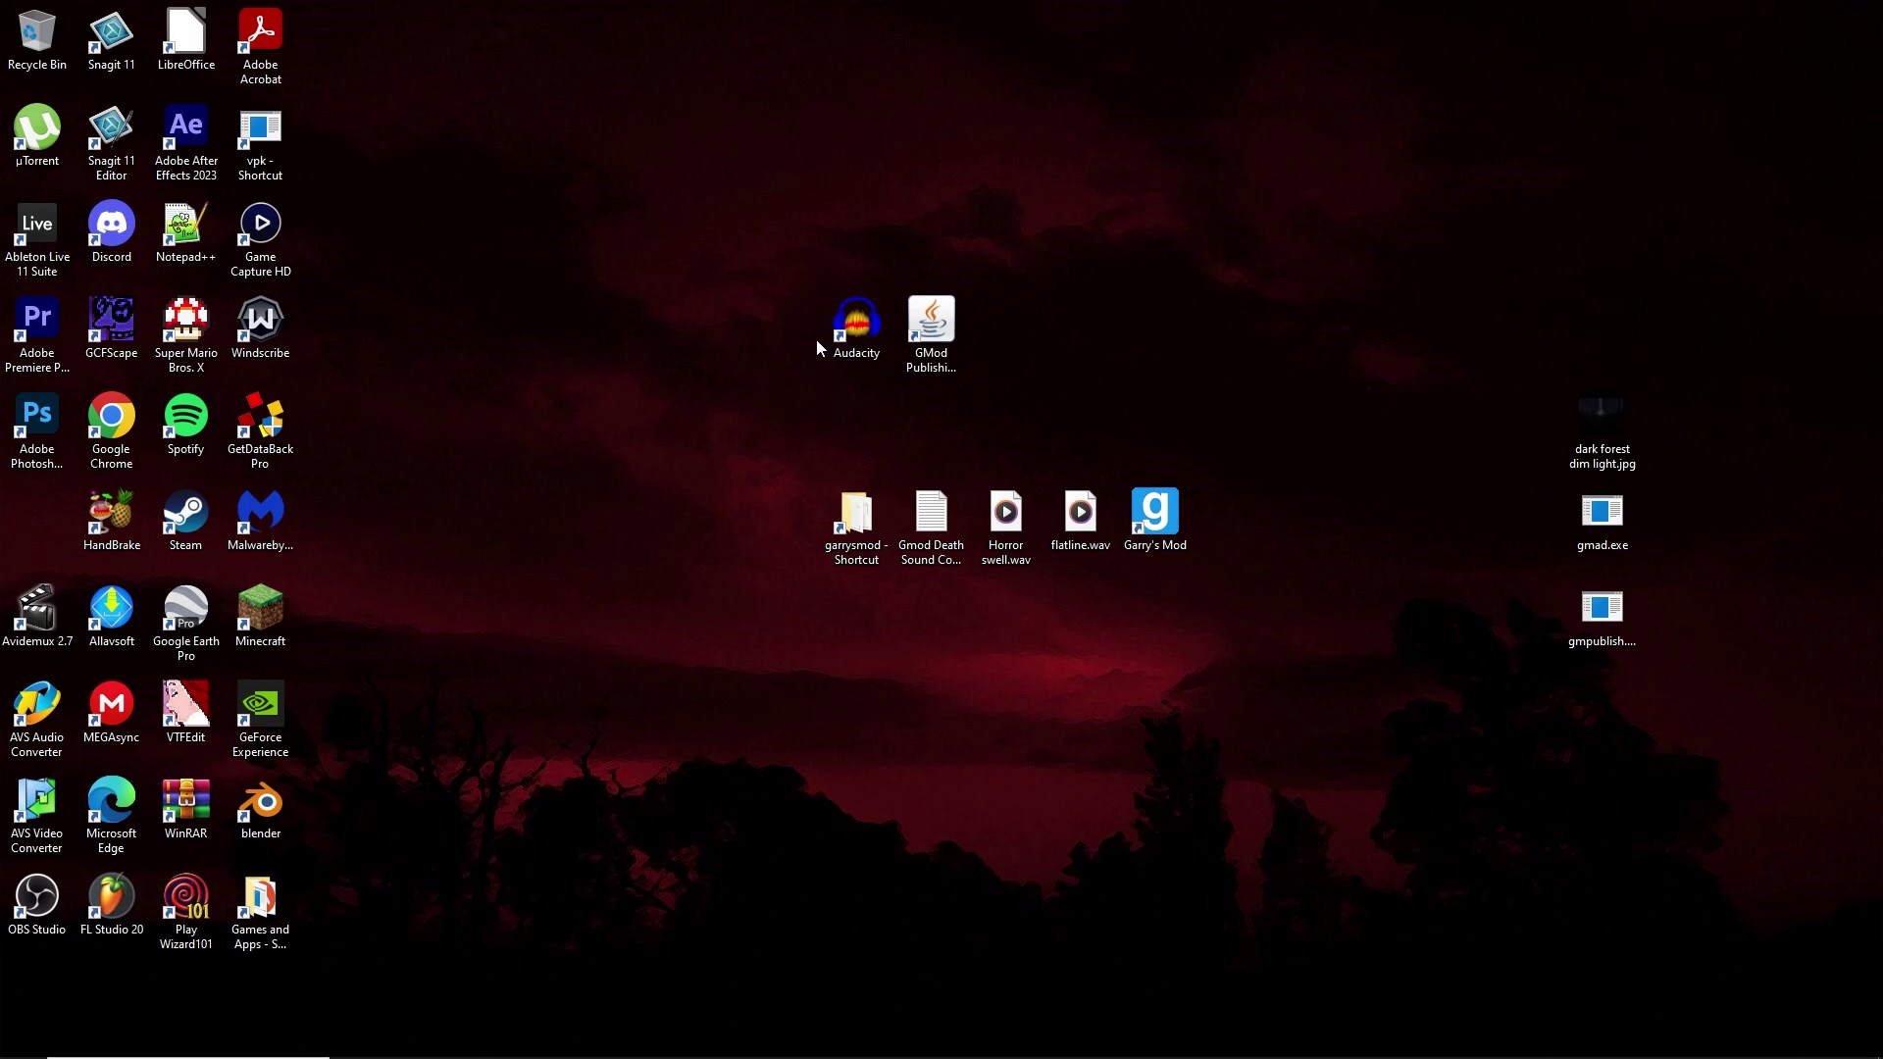
pyautogui.click(934, 381)
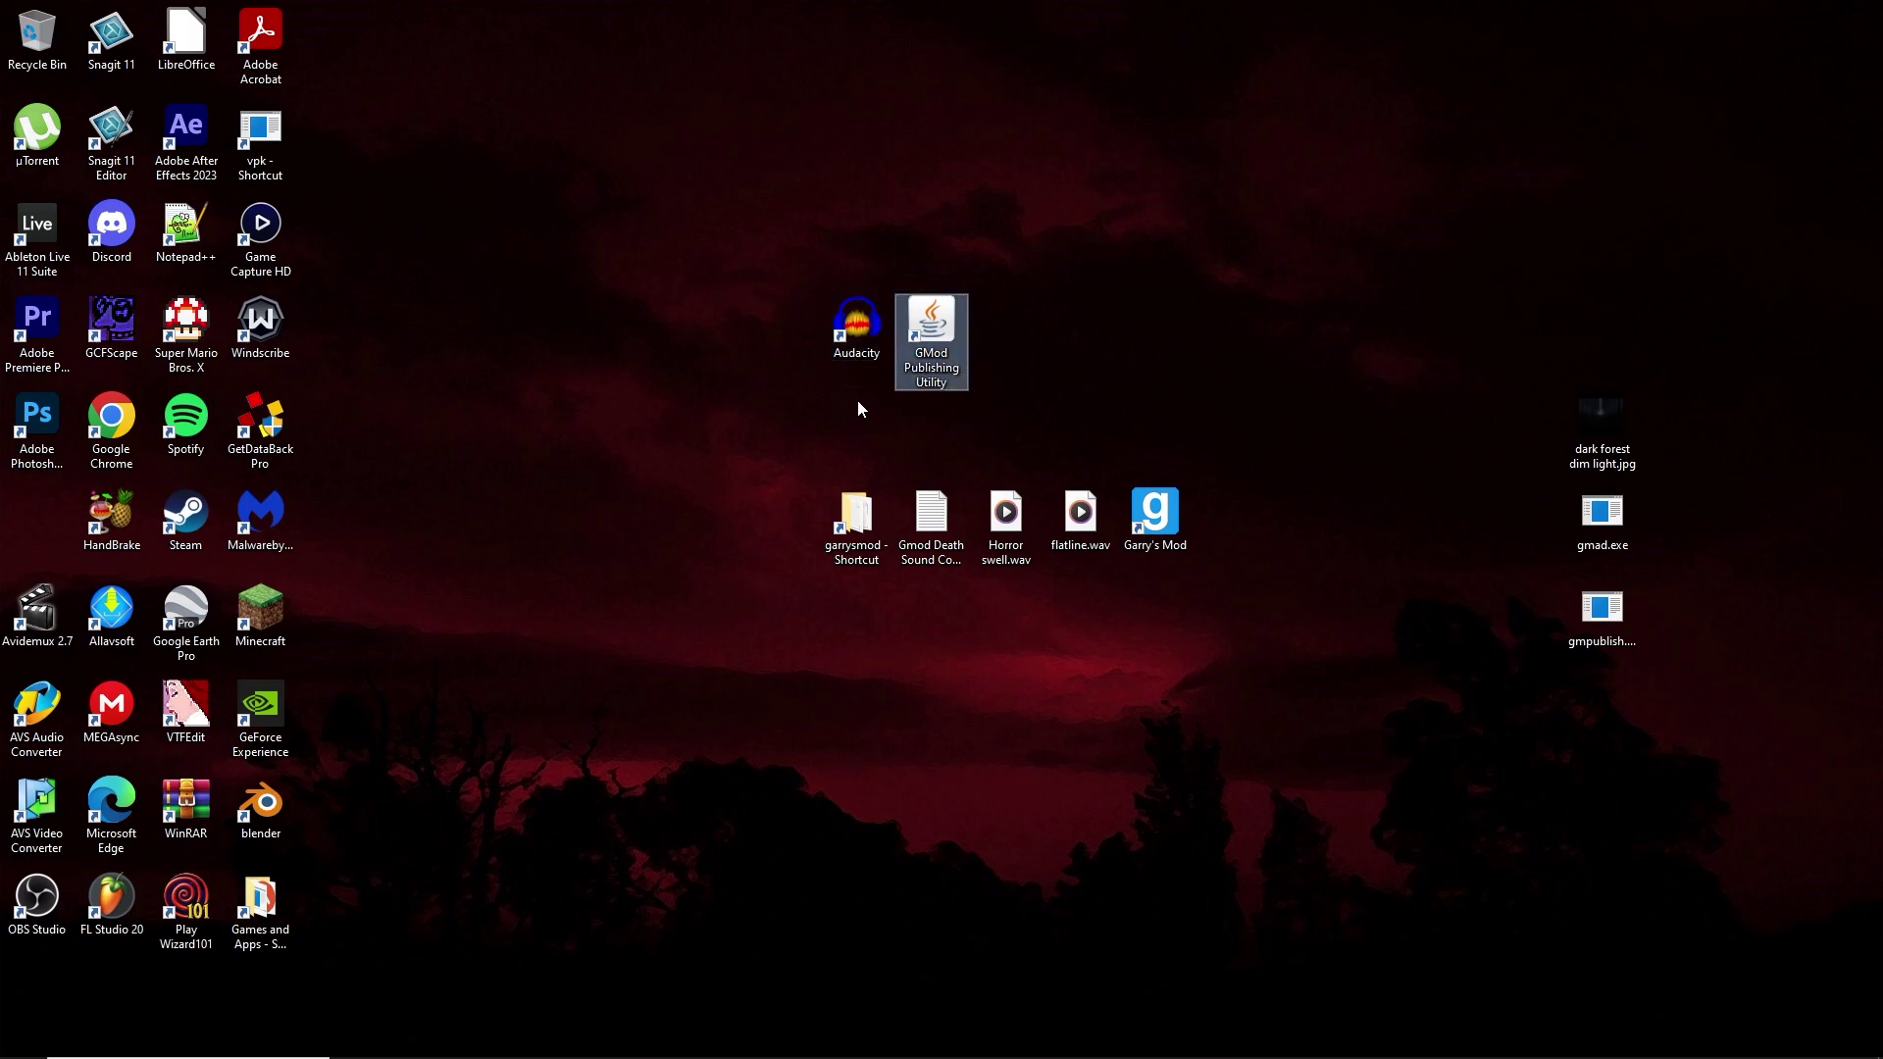
pyautogui.hotkey('shift', 'Left')
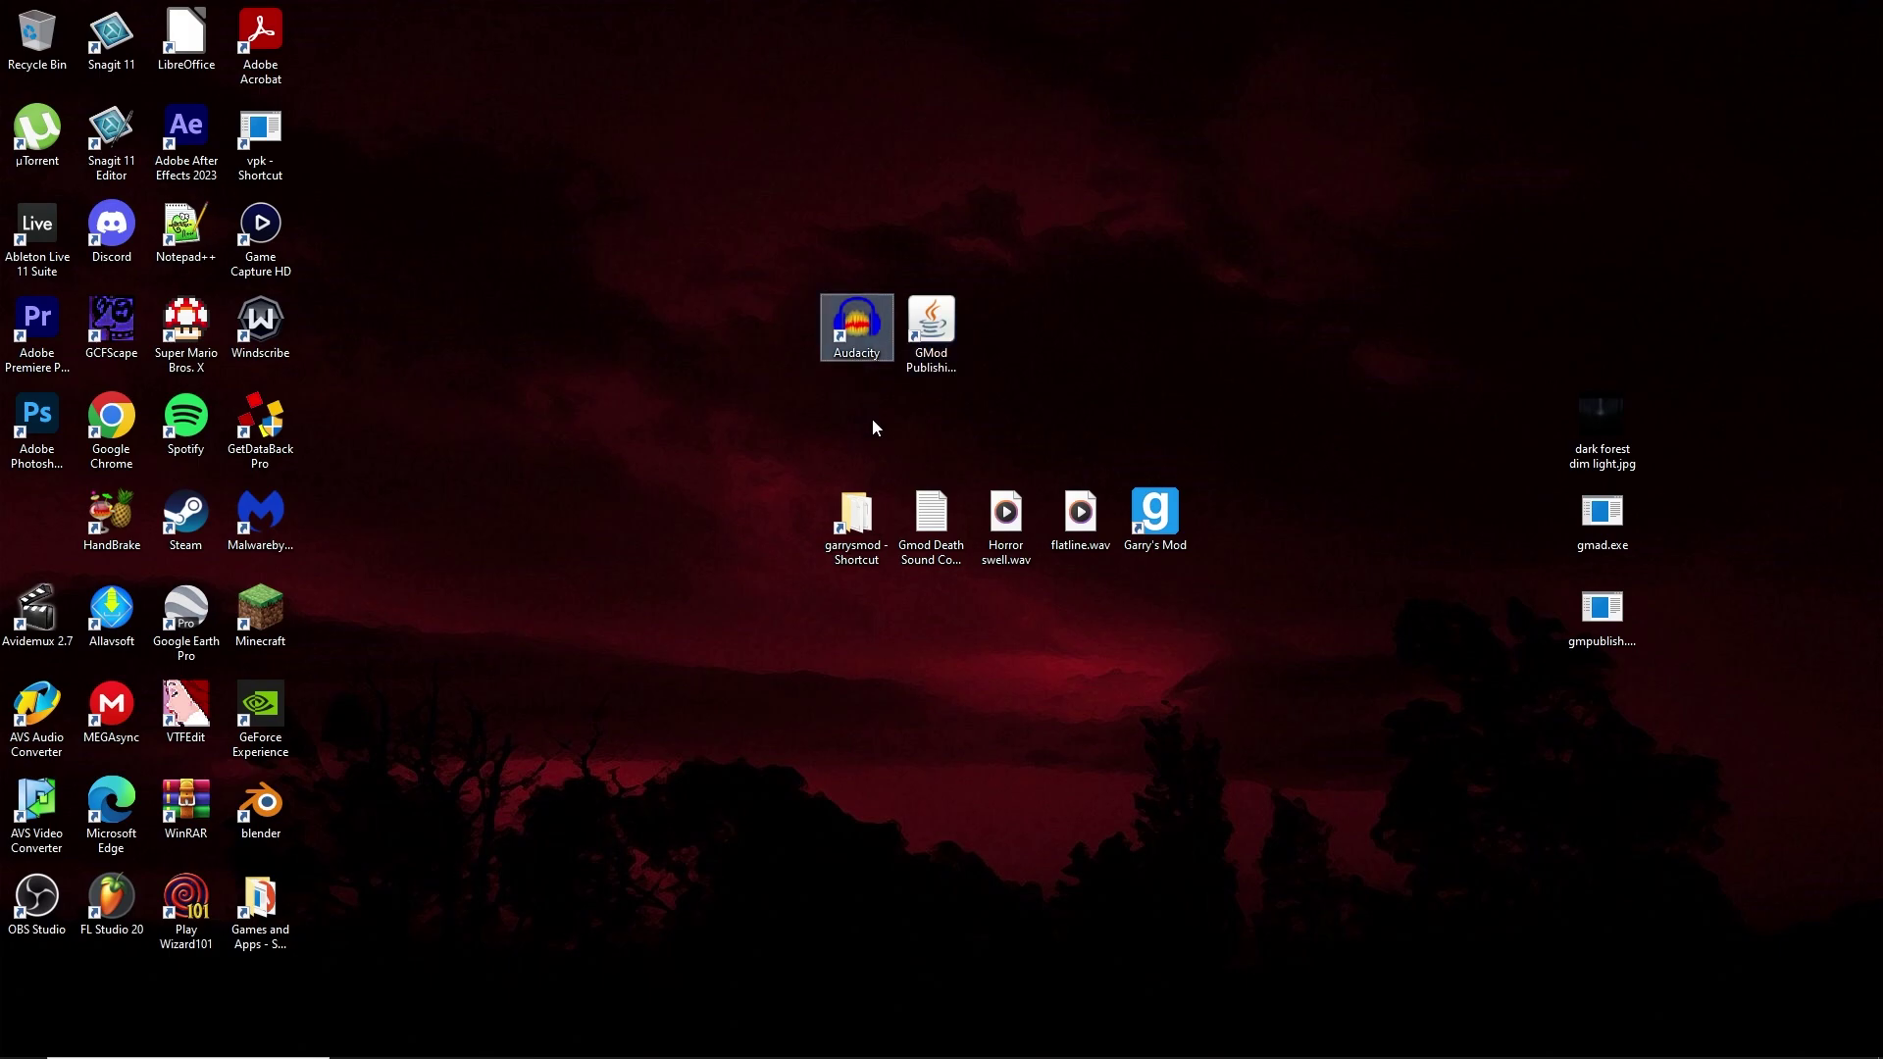
pyautogui.click(956, 371)
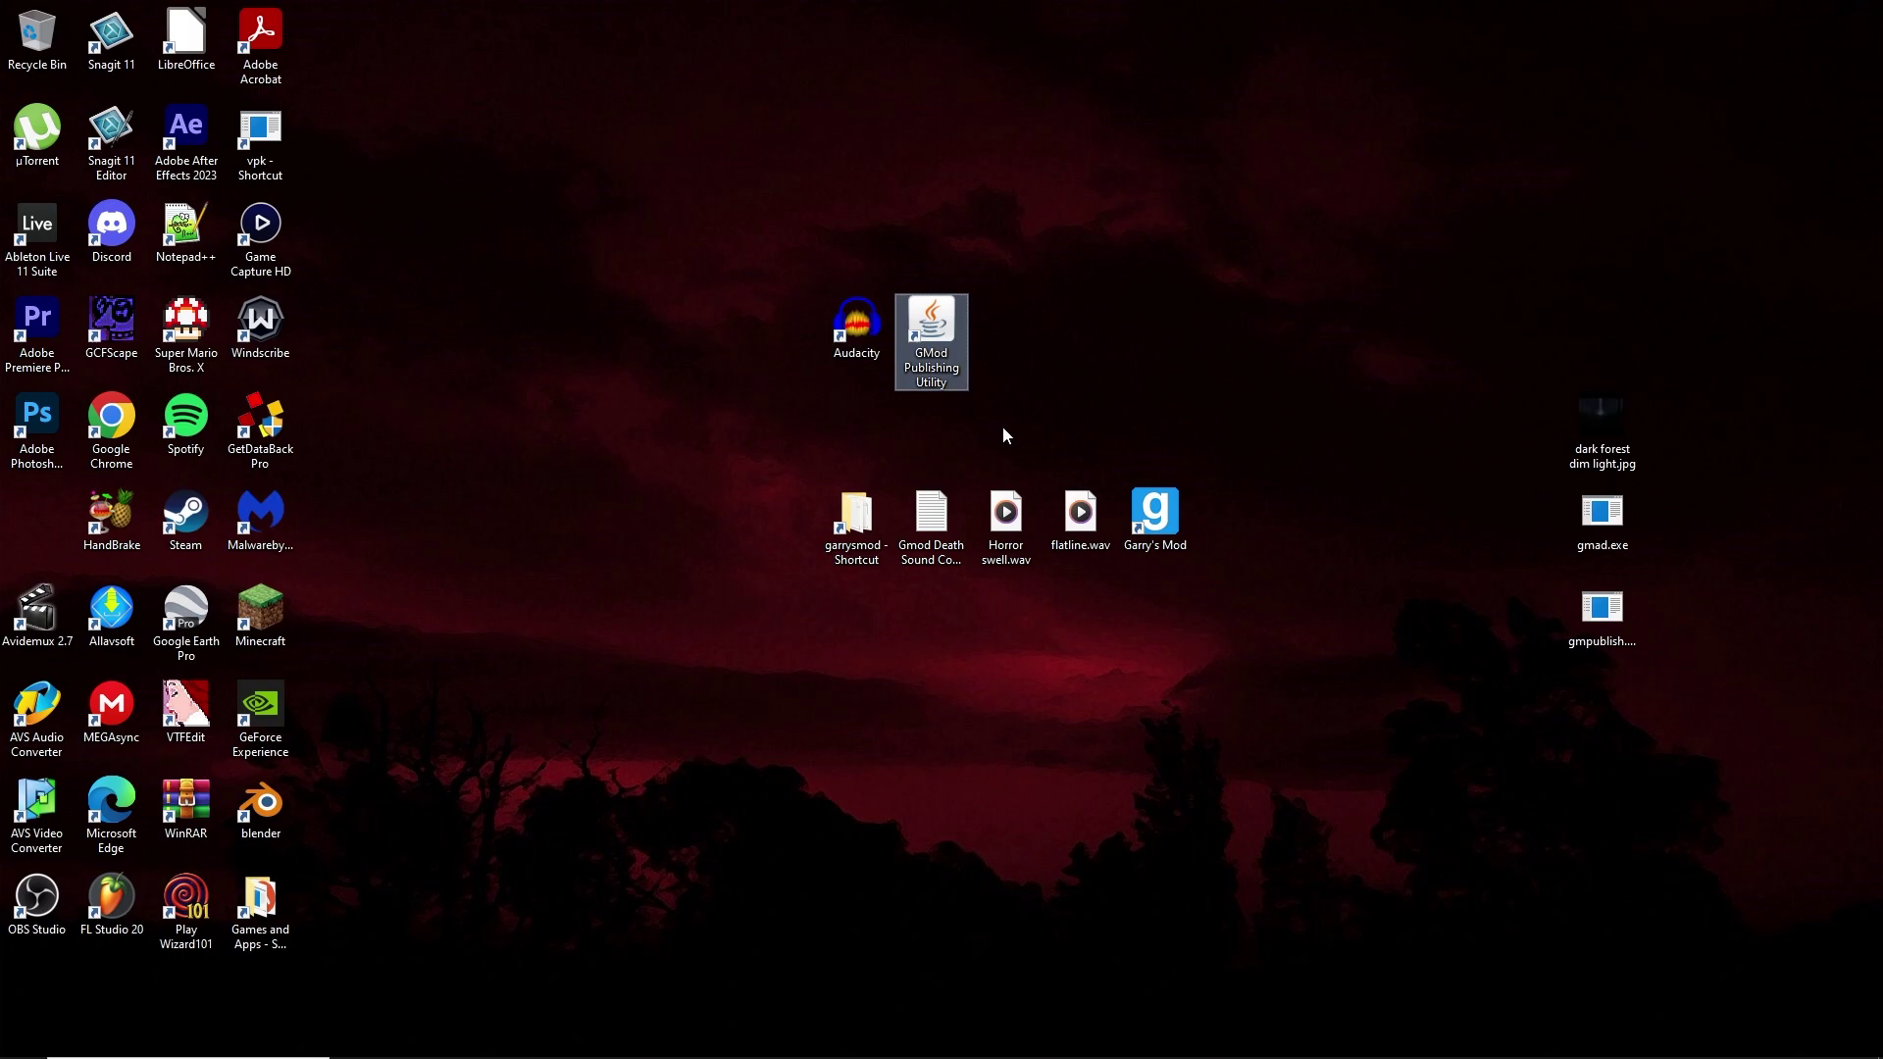
pyautogui.click(993, 435)
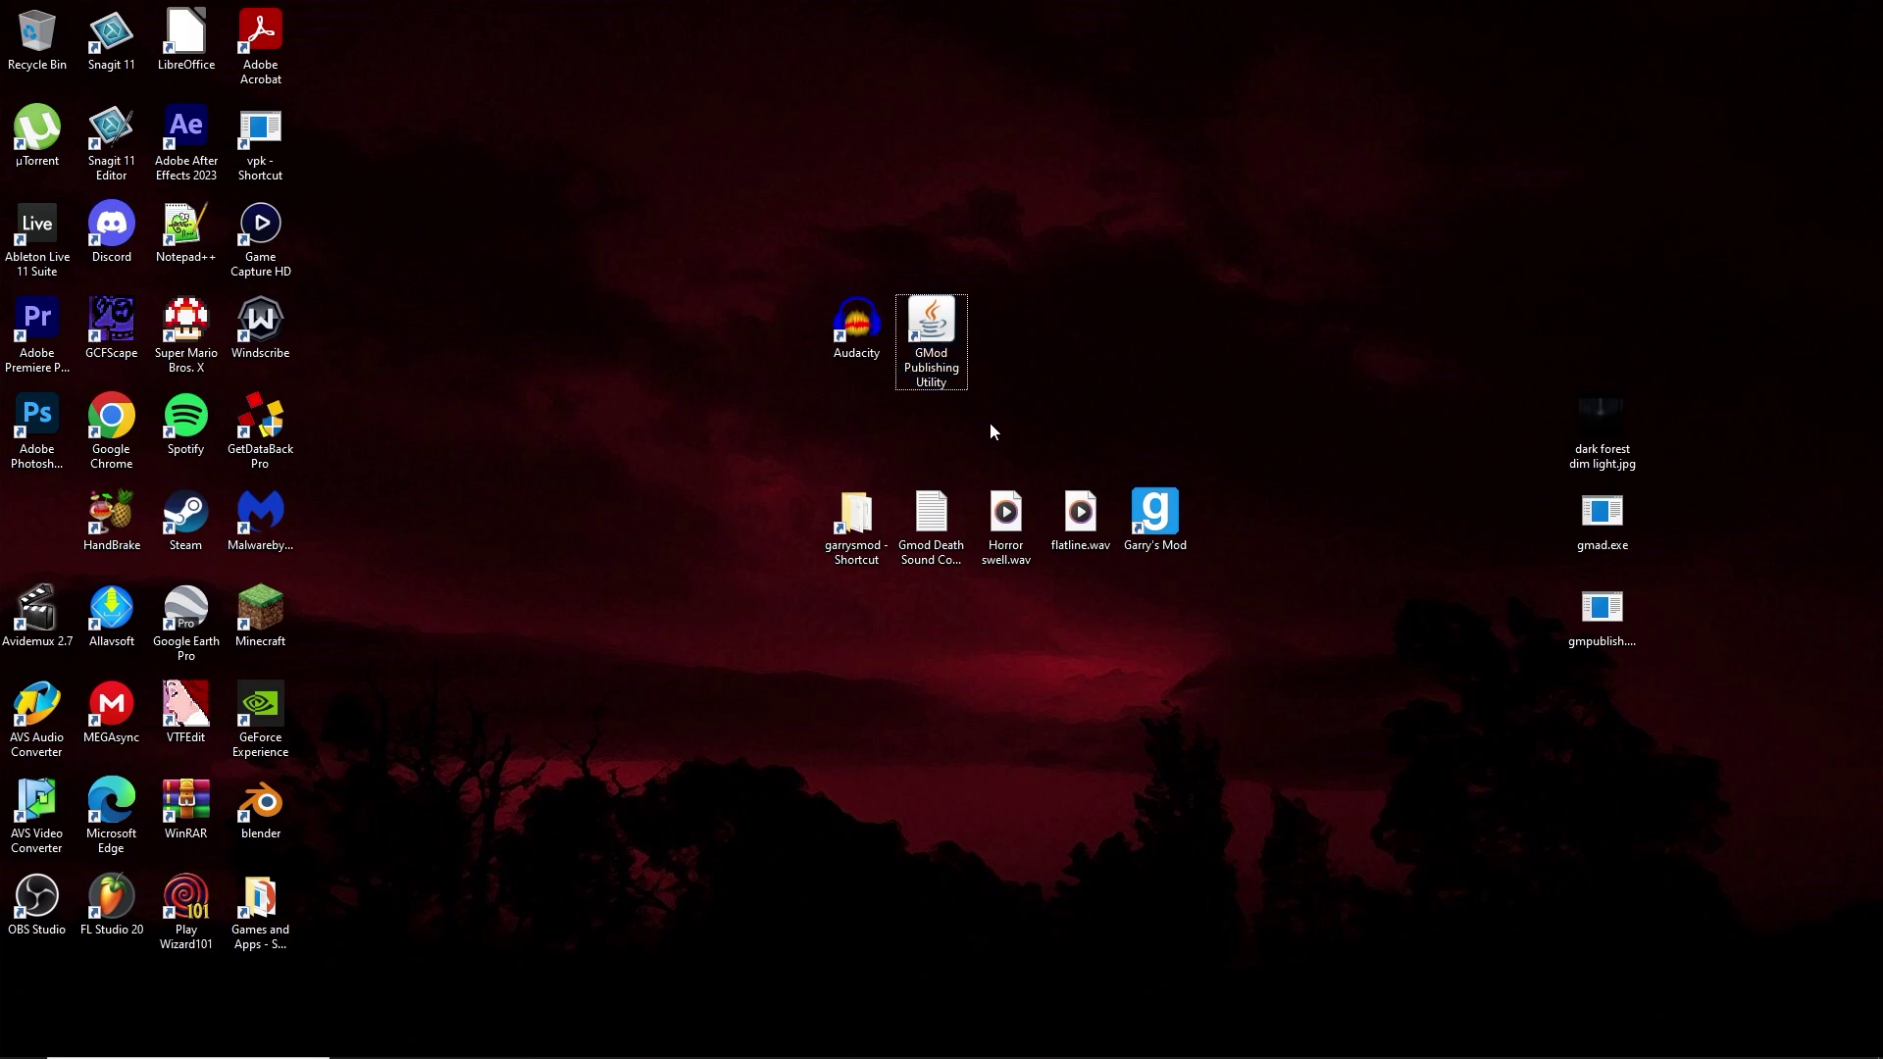
pyautogui.click(940, 498)
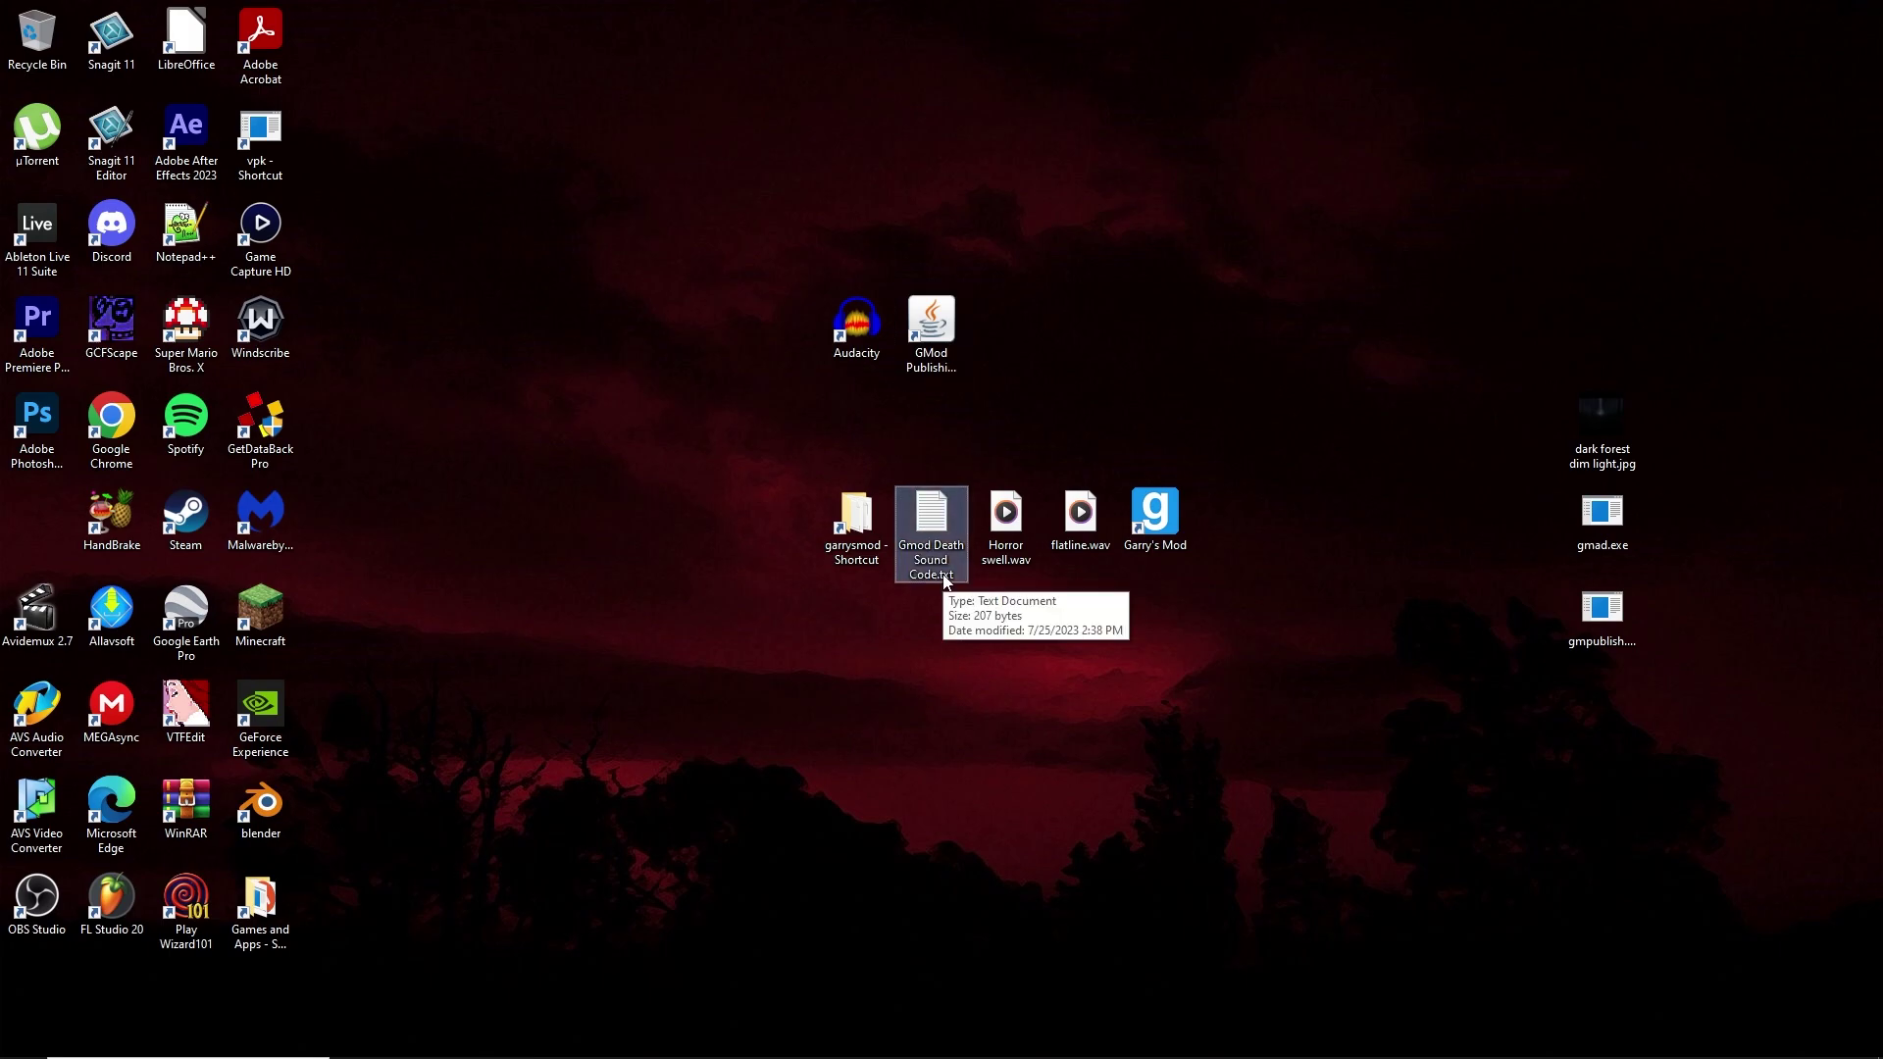
pyautogui.click(980, 627)
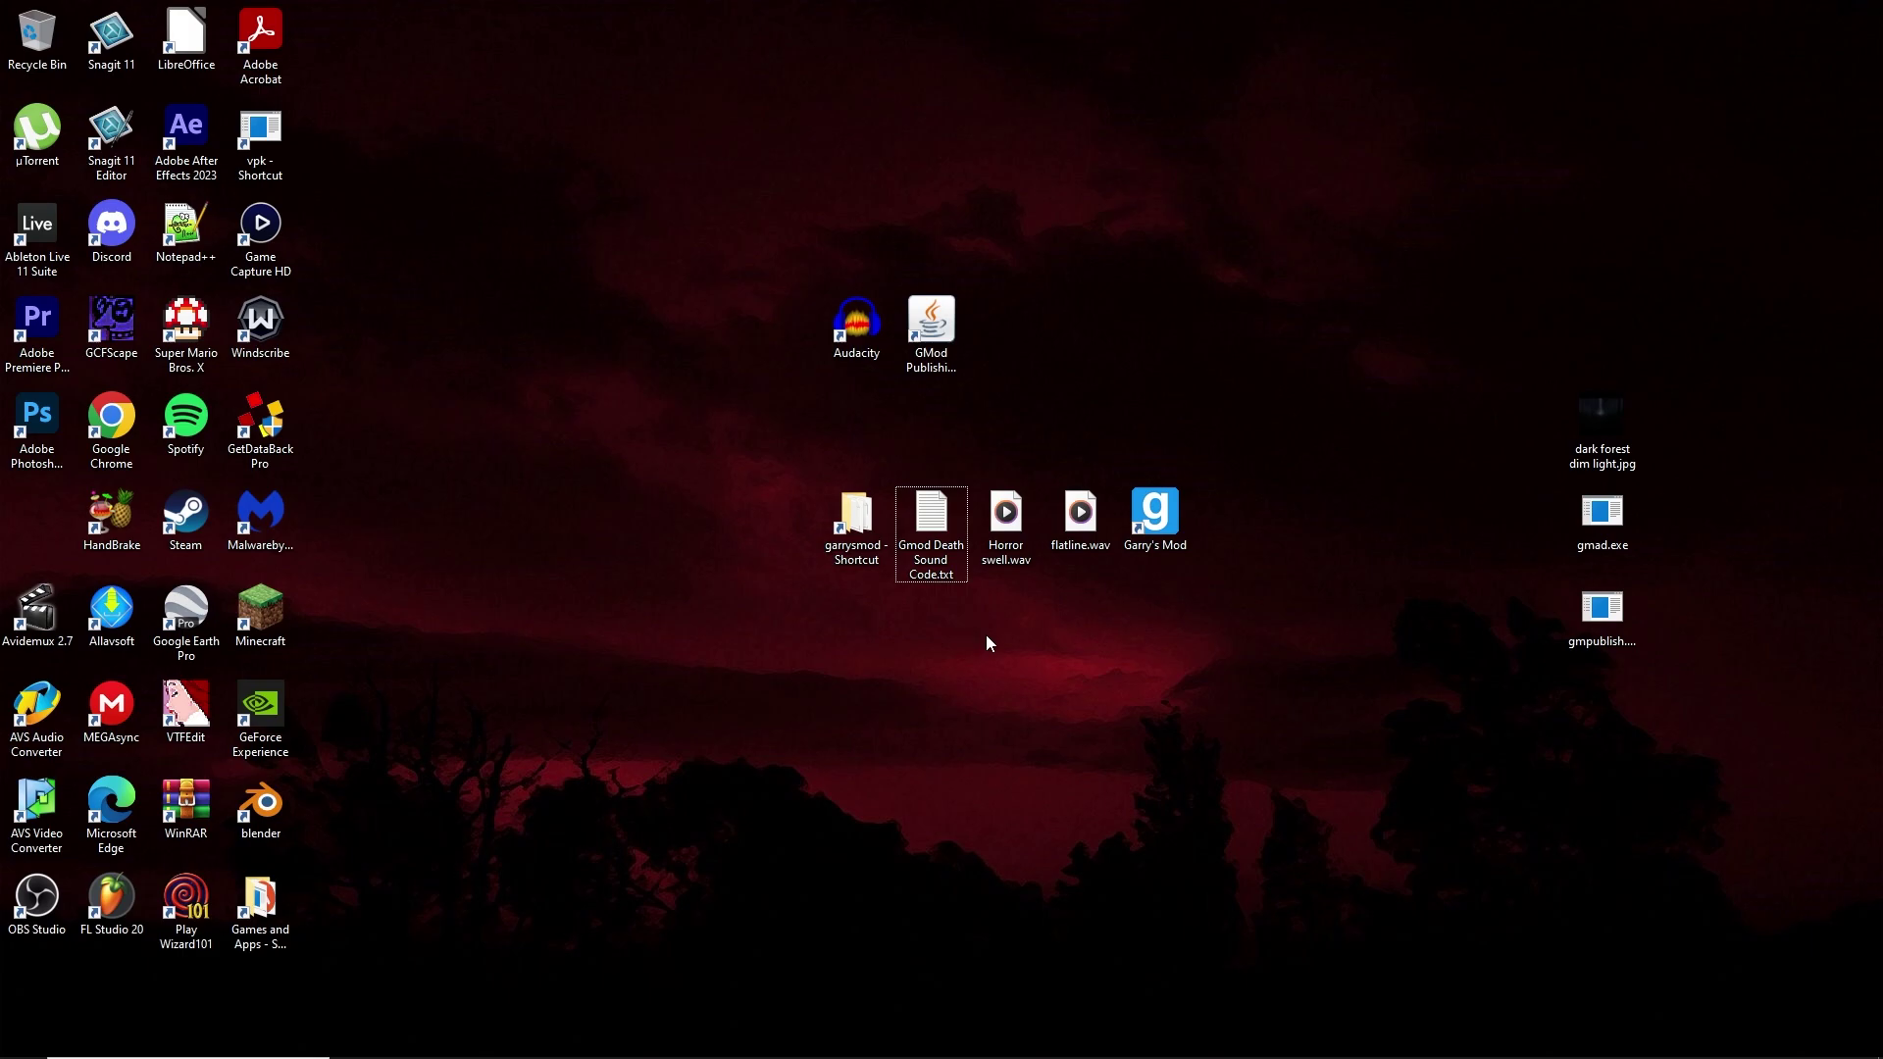
# Step: Create a folder named scarysound on the desktop and open it
pyautogui.rightClick(1055, 713)
pyautogui.moveTo(996, 900)
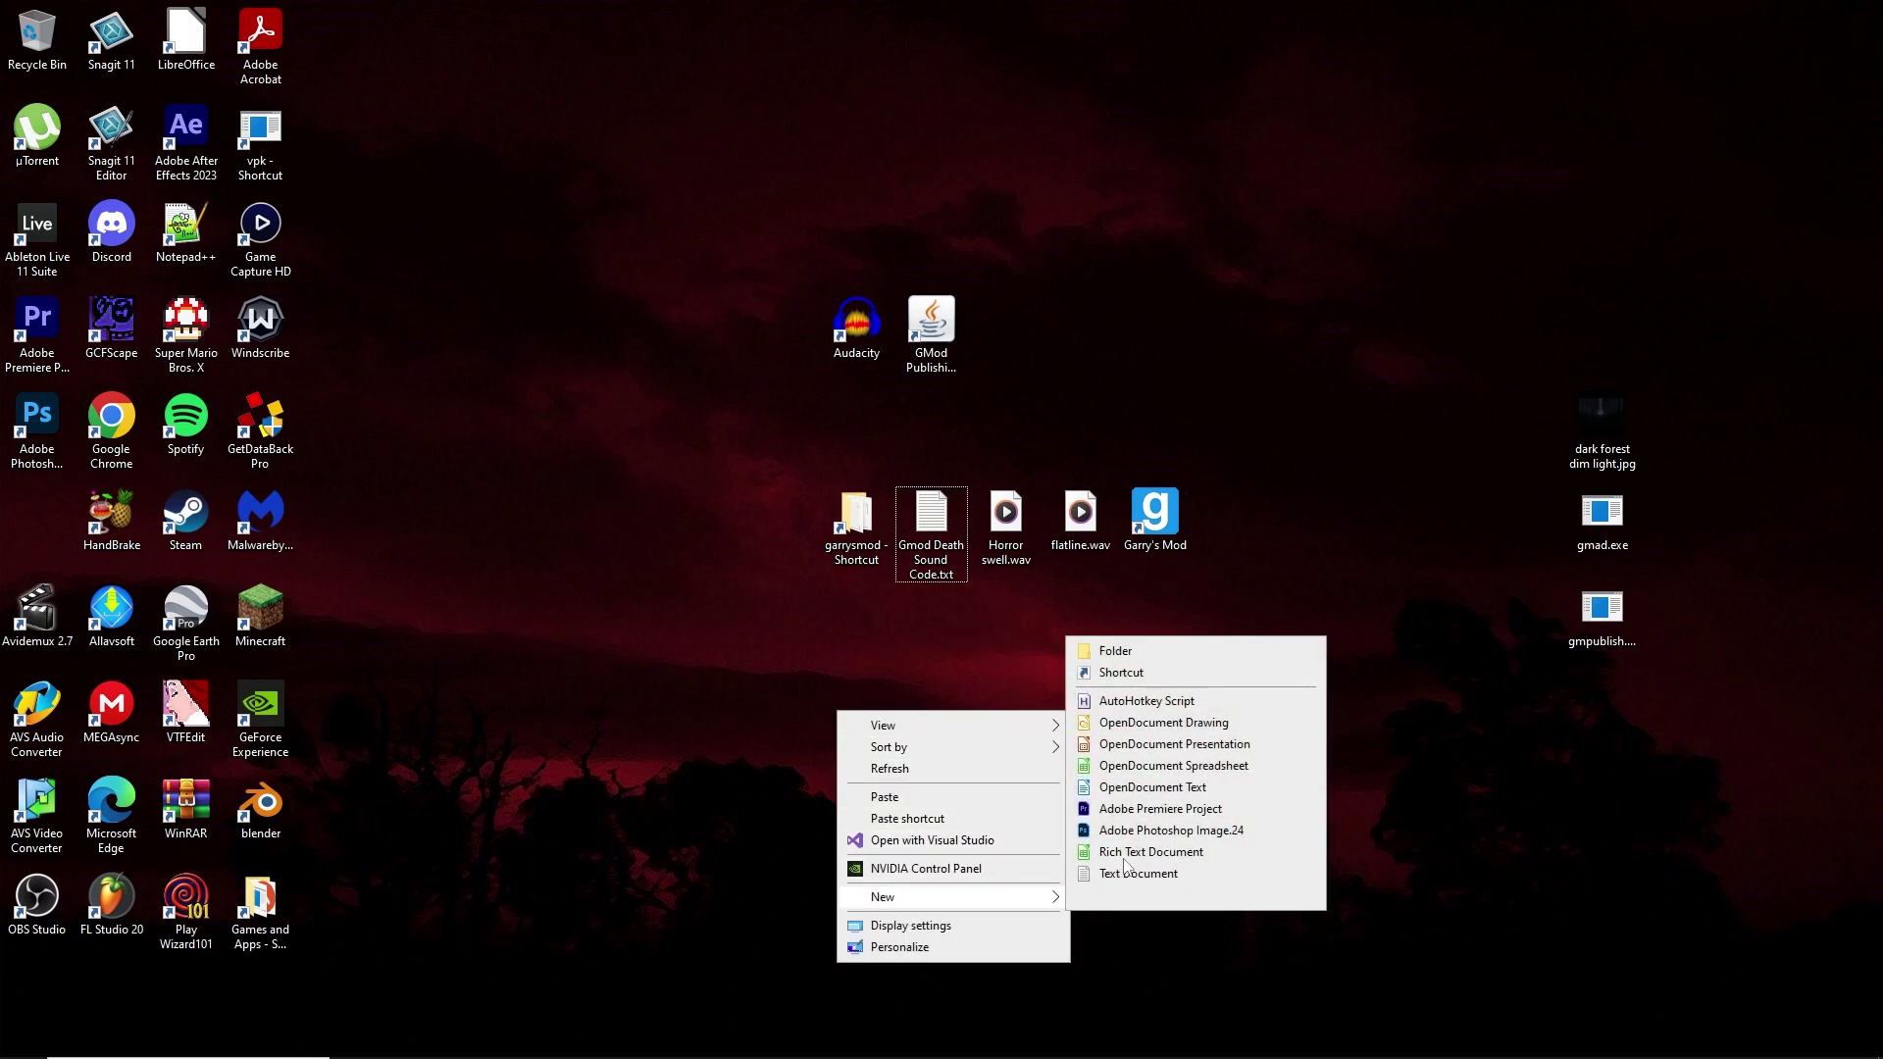
pyautogui.click(1147, 653)
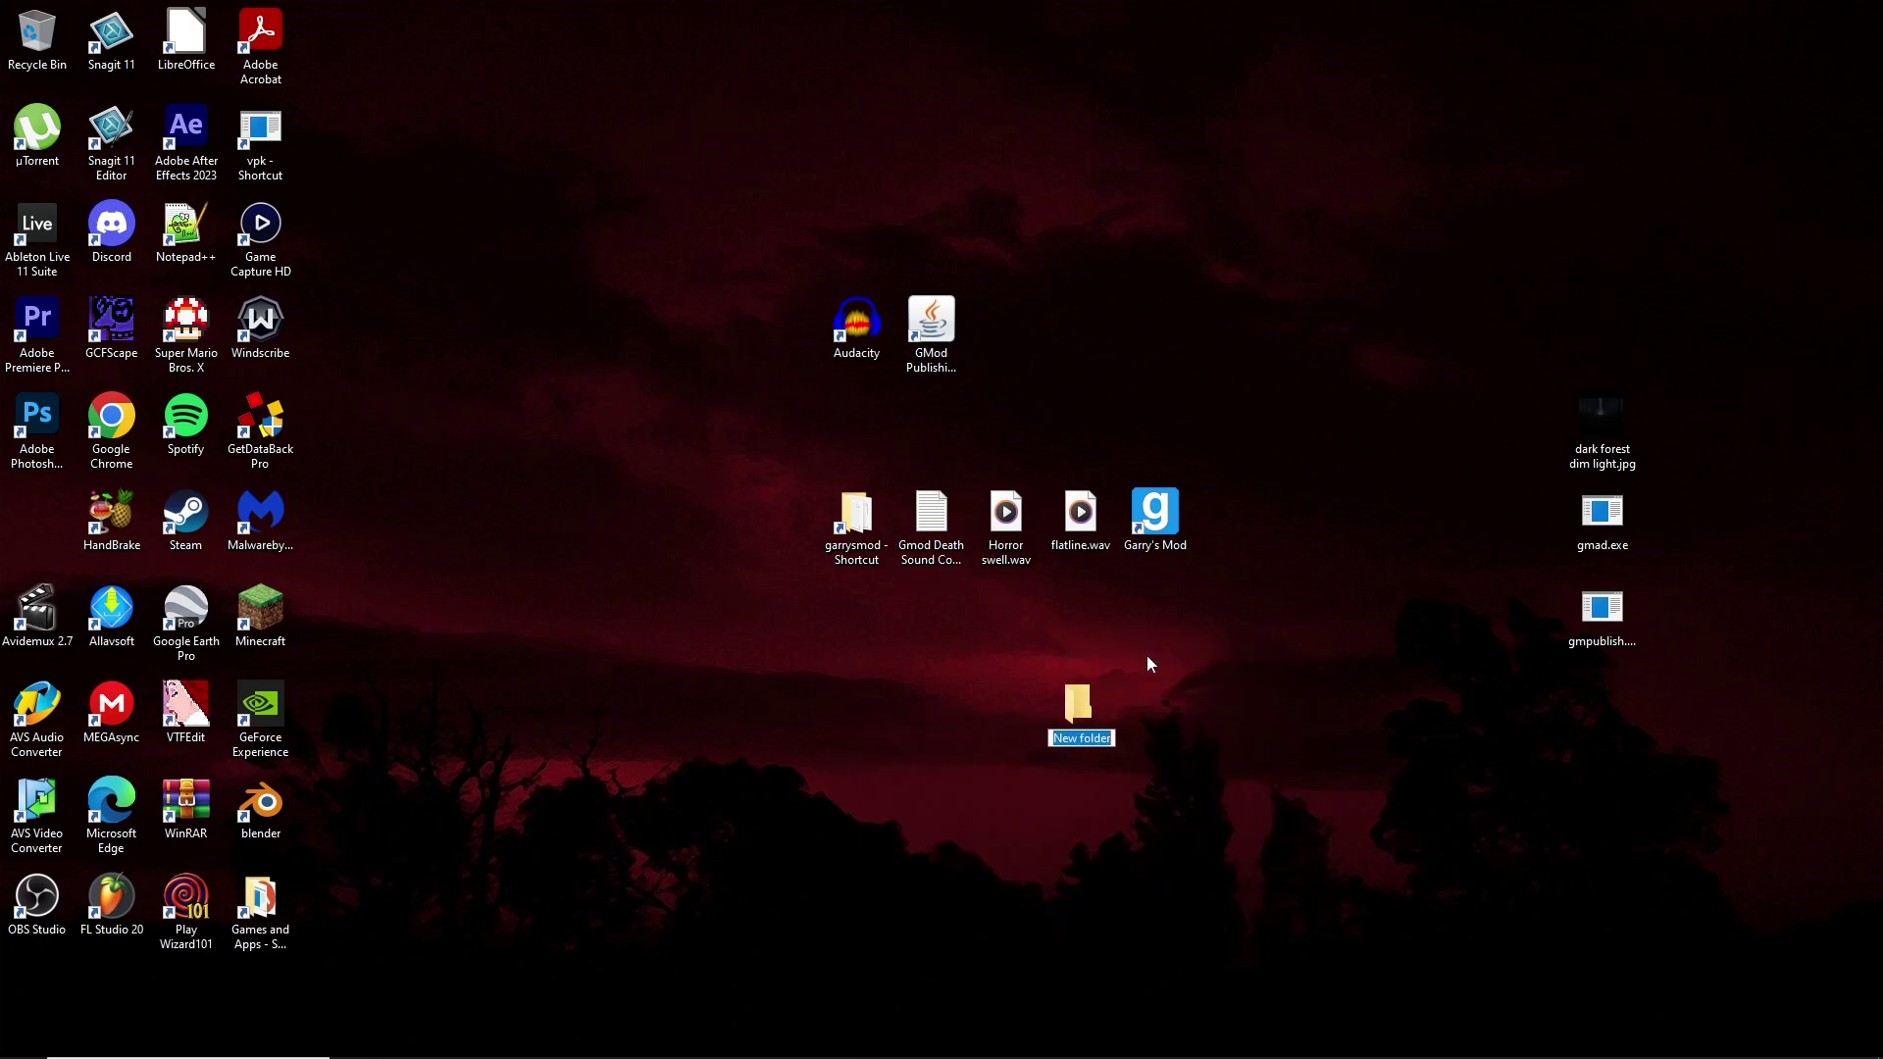
pyautogui.write('scarysound')
pyautogui.press('Return')
pyautogui.doubleClick(1077, 699)
# Step: Create a subfolder named sound inside the scarysound folder
pyautogui.rightClick(873, 605)
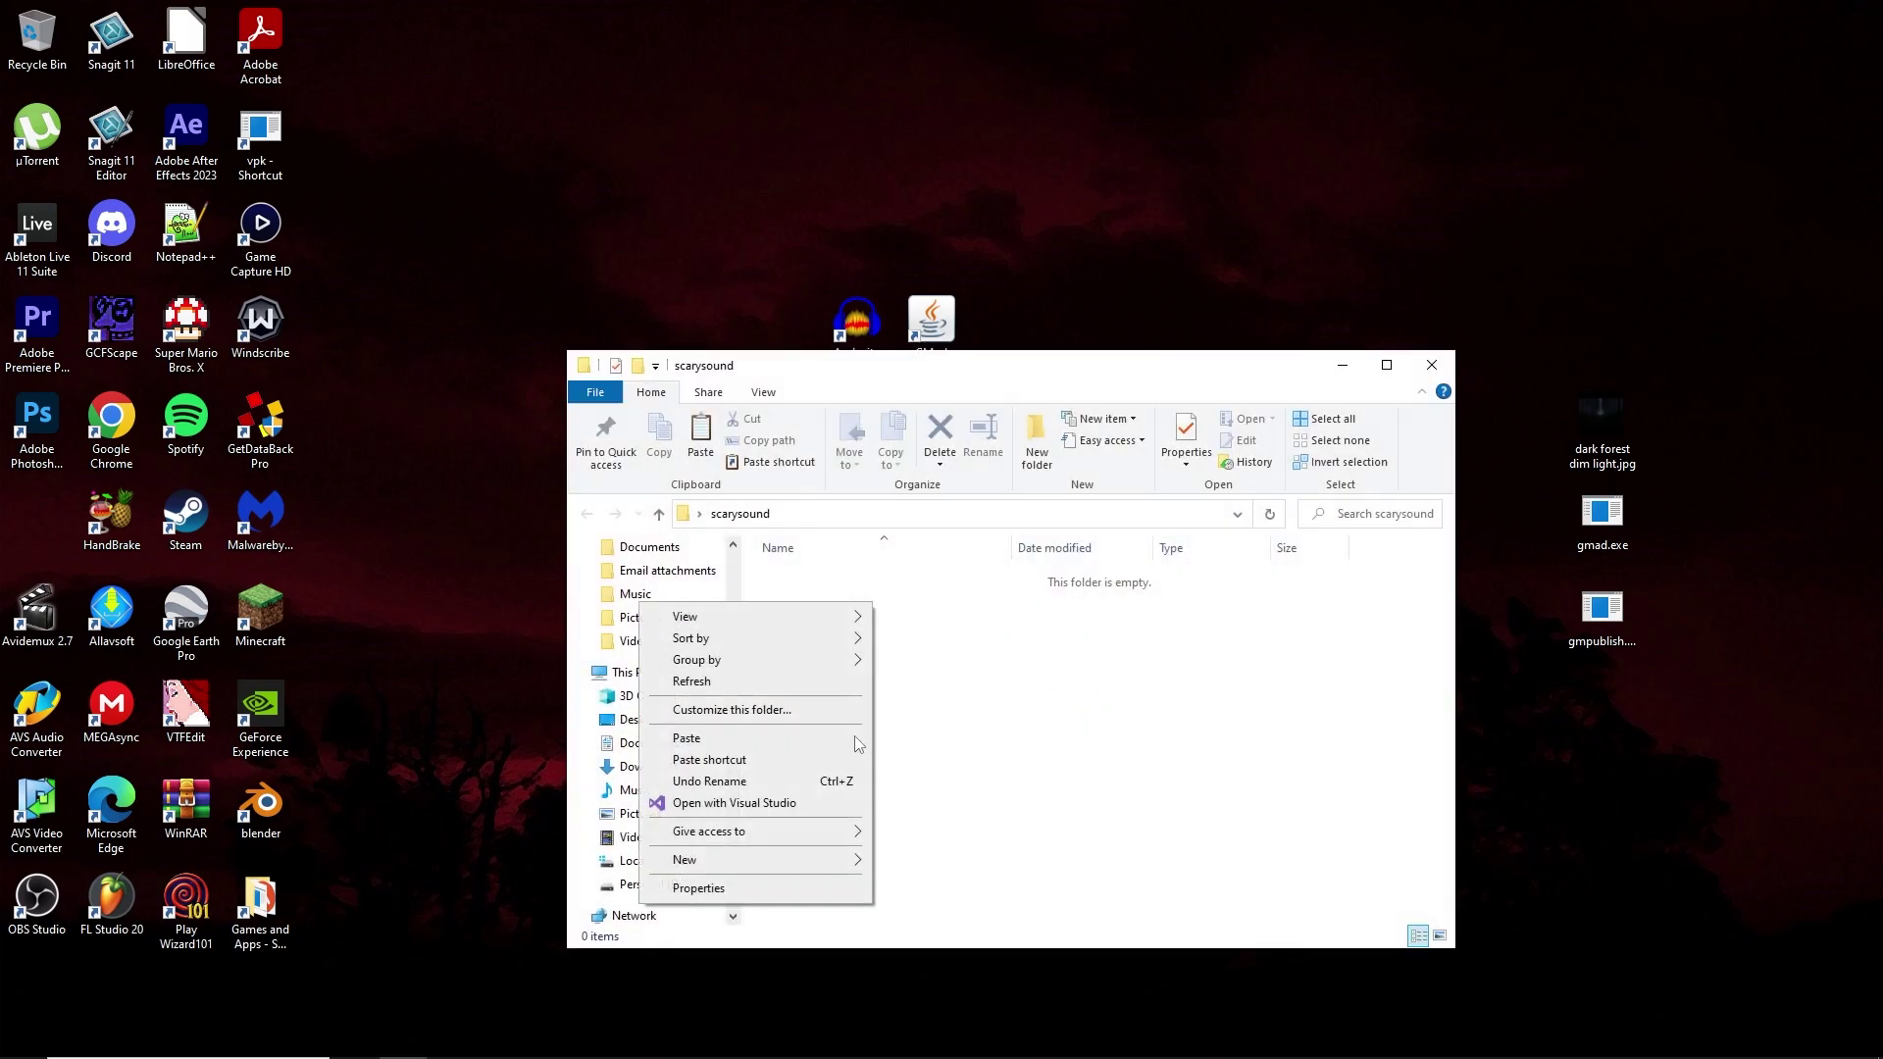
pyautogui.moveTo(774, 860)
pyautogui.click(917, 615)
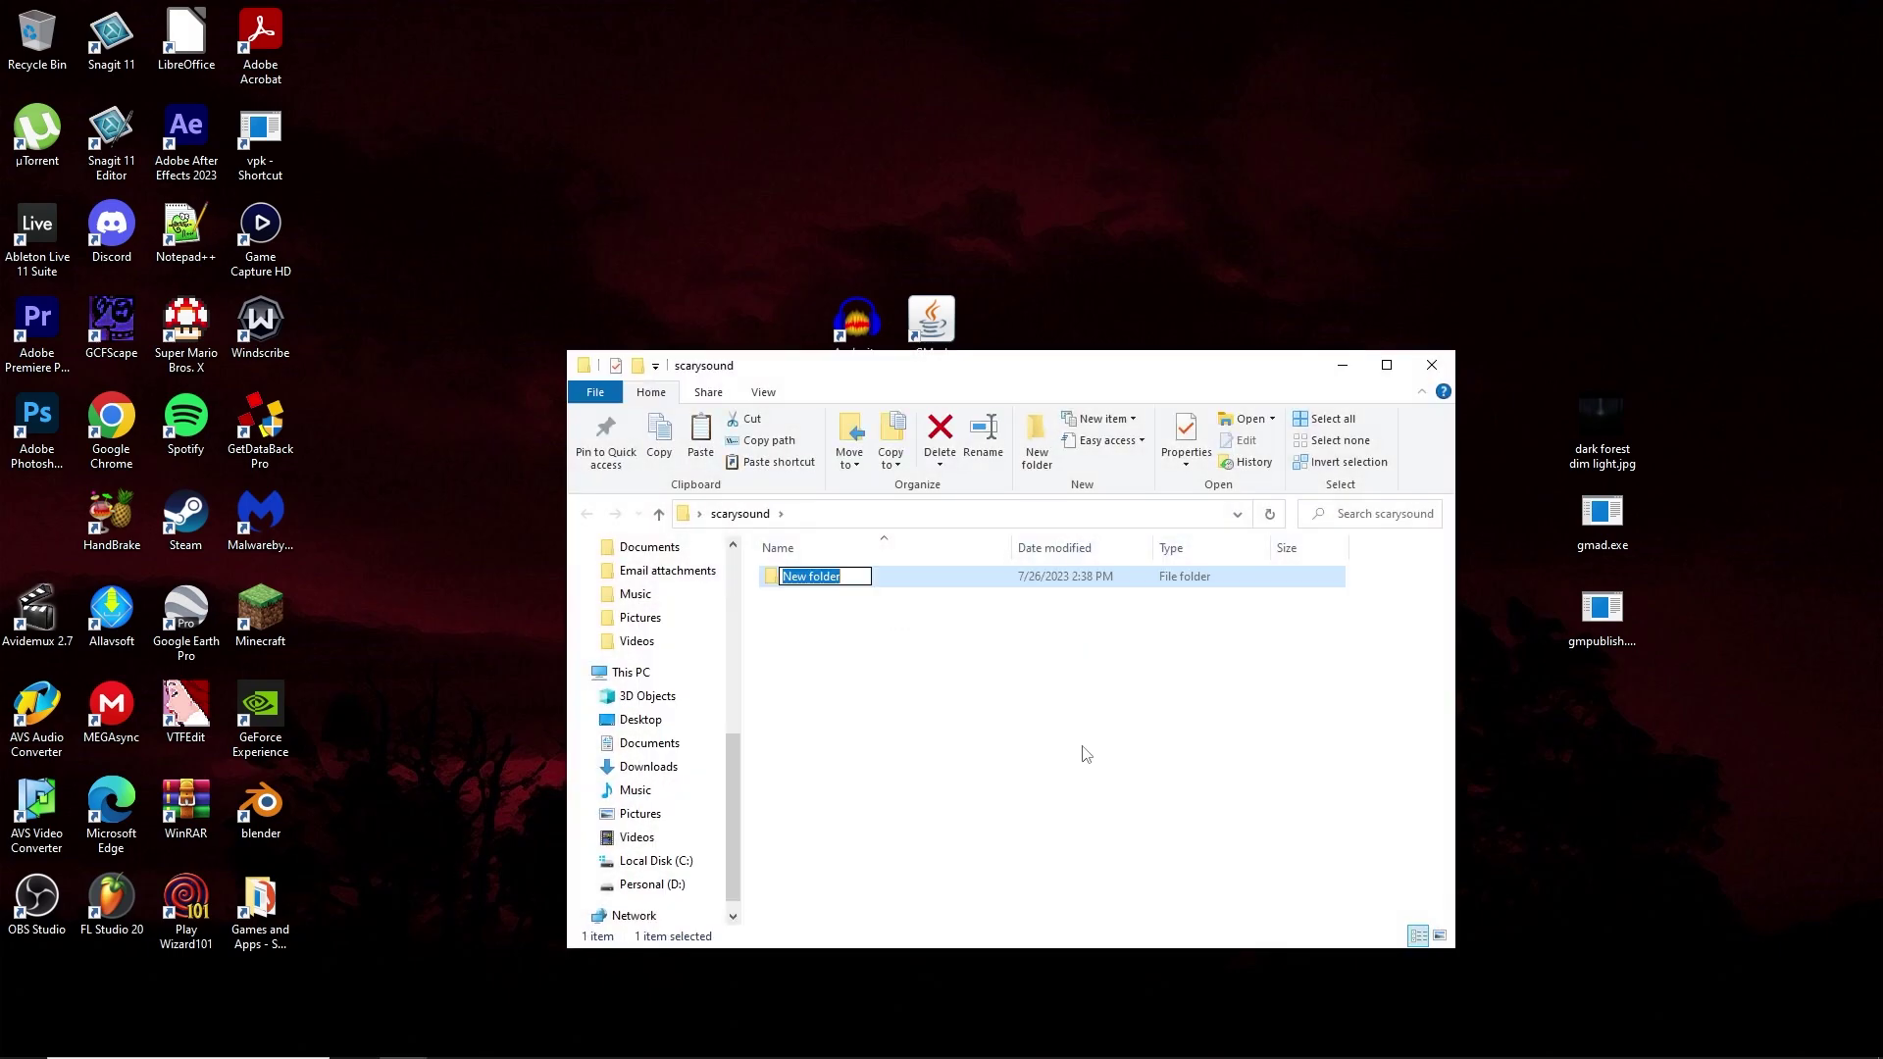
pyautogui.write('sound')
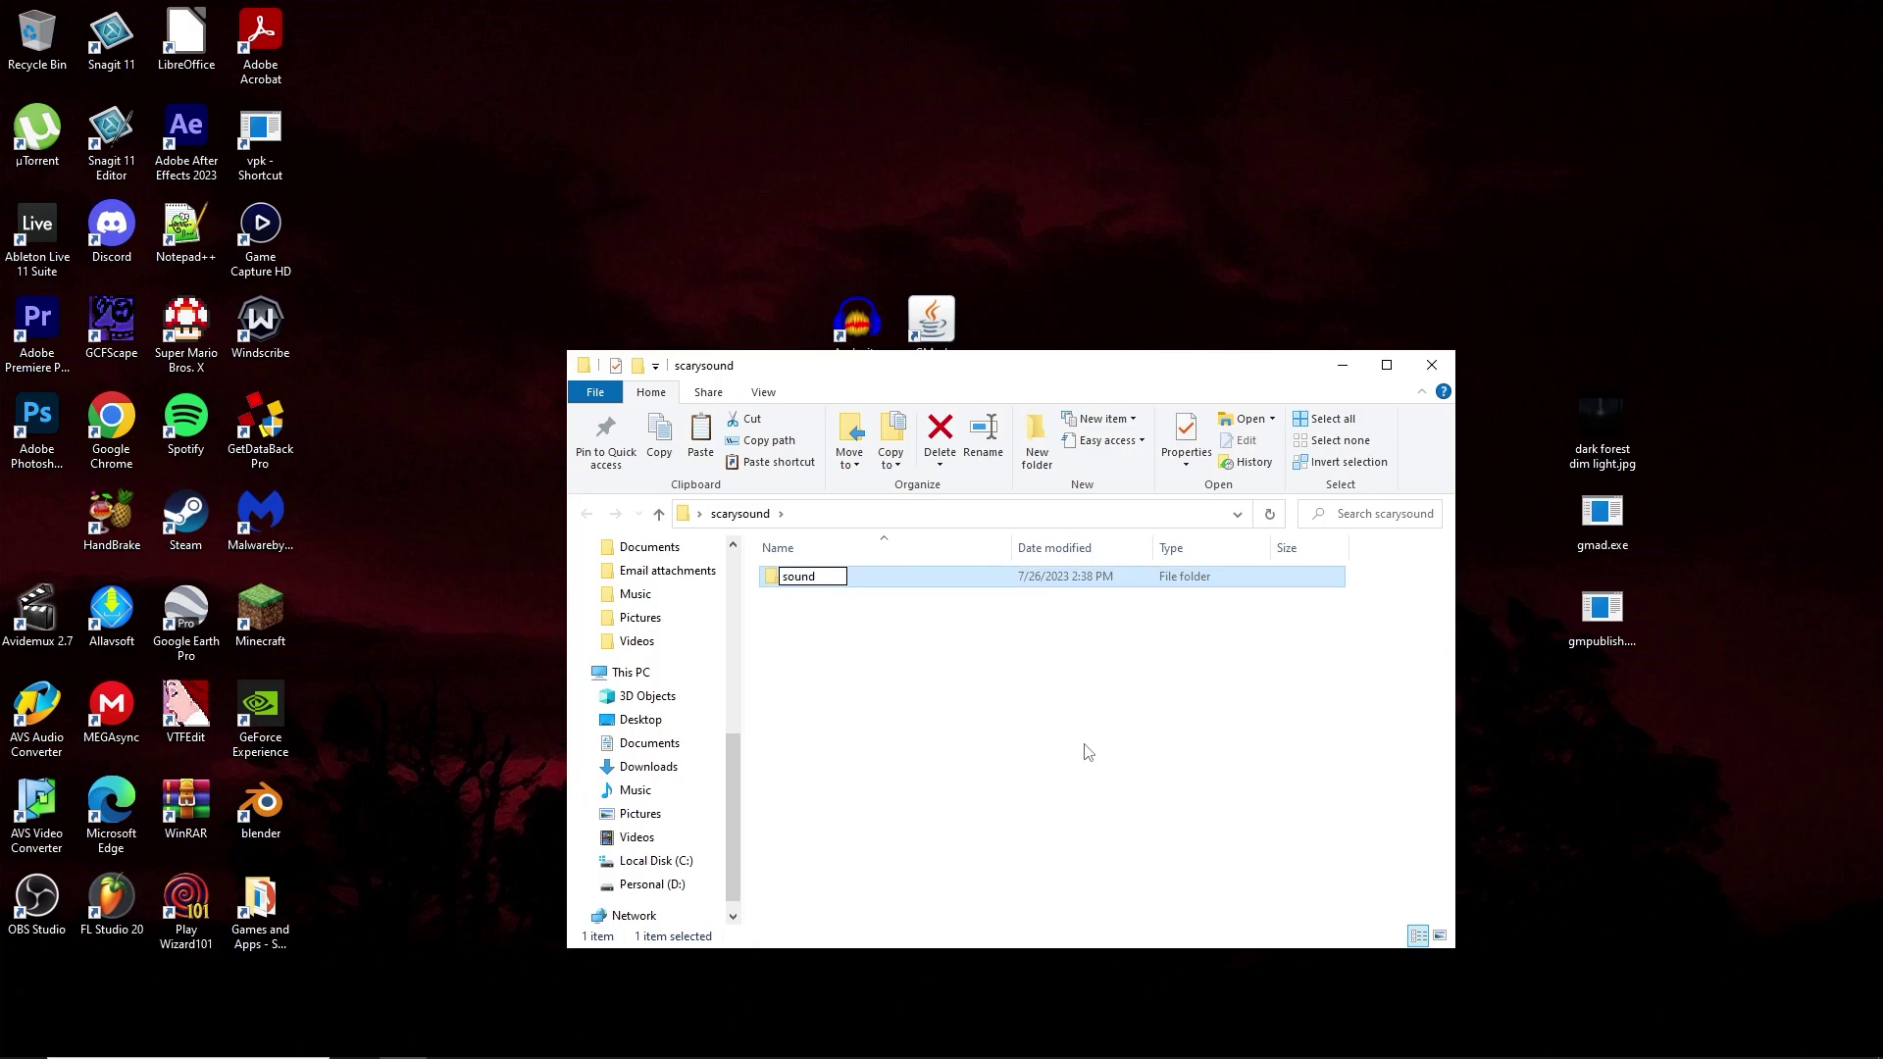
# Step: Create a second subfolder named lua inside scarysound, next to the sound folder
pyautogui.rightClick(937, 655)
pyautogui.moveTo(791, 903)
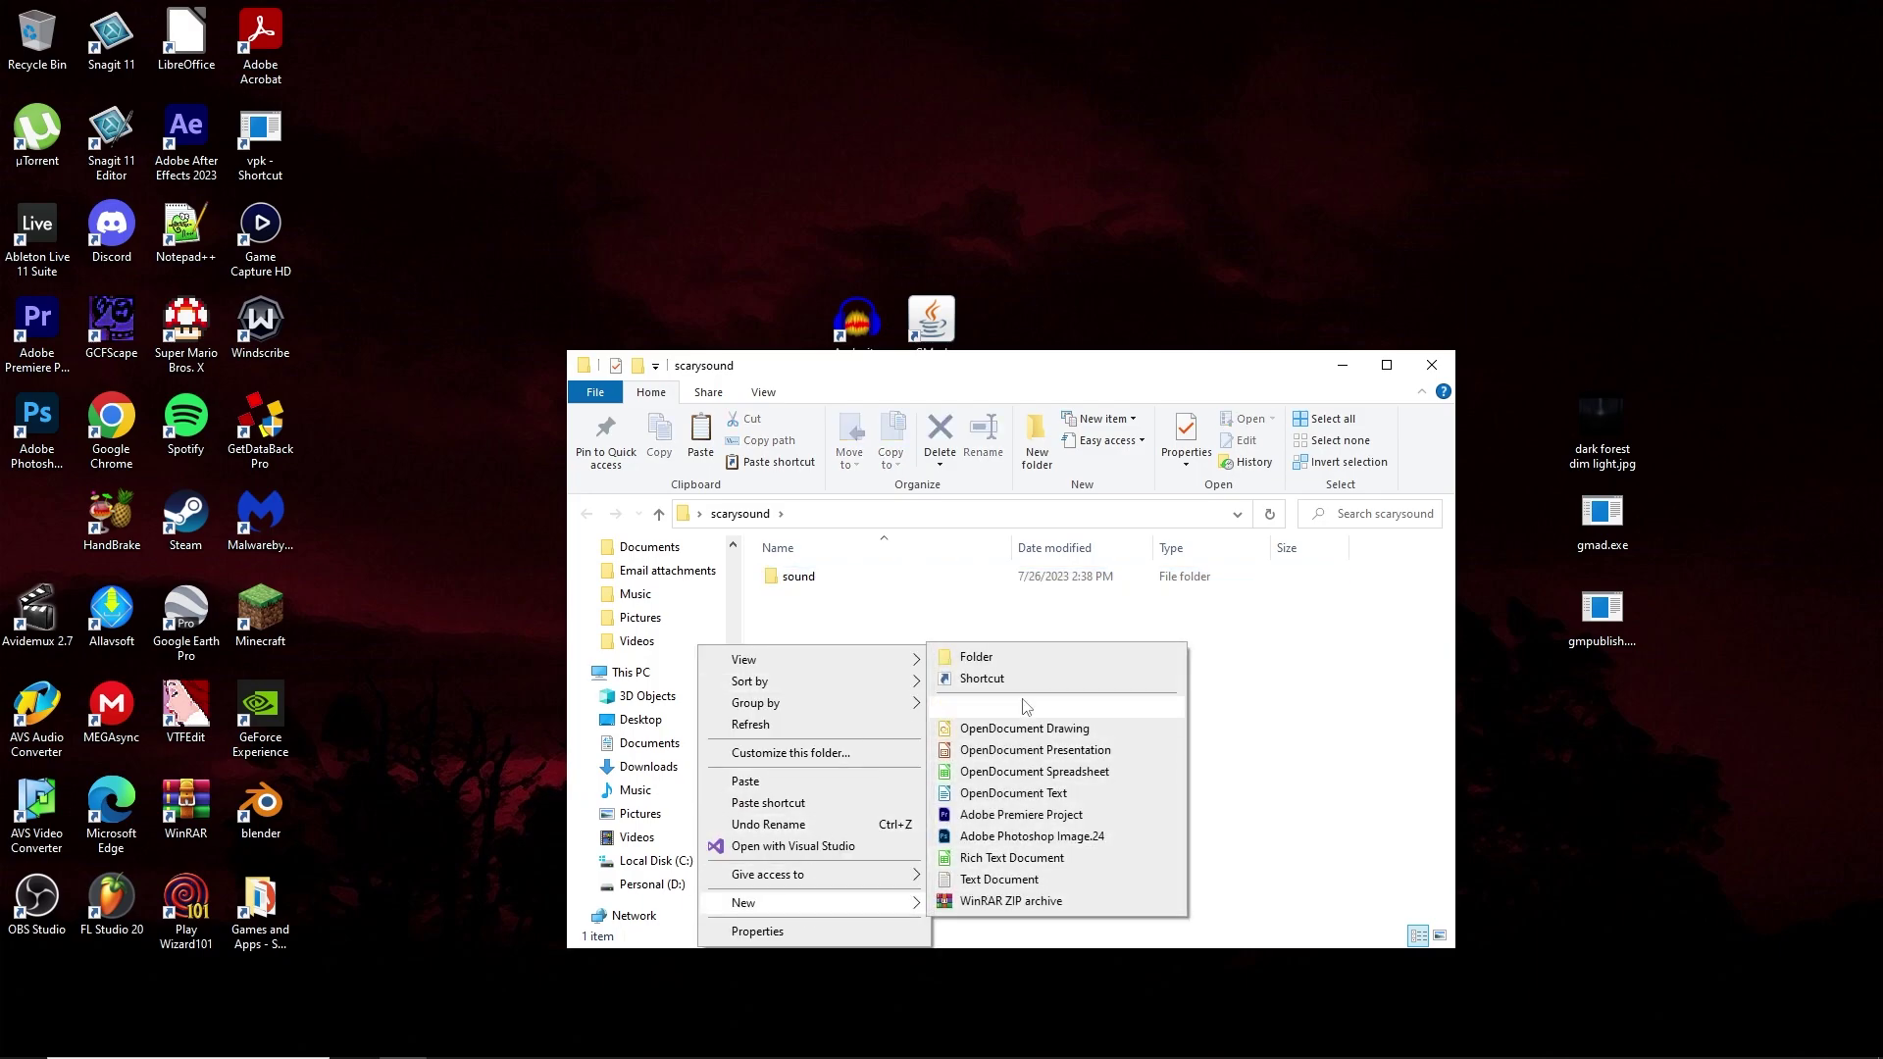
pyautogui.click(1017, 665)
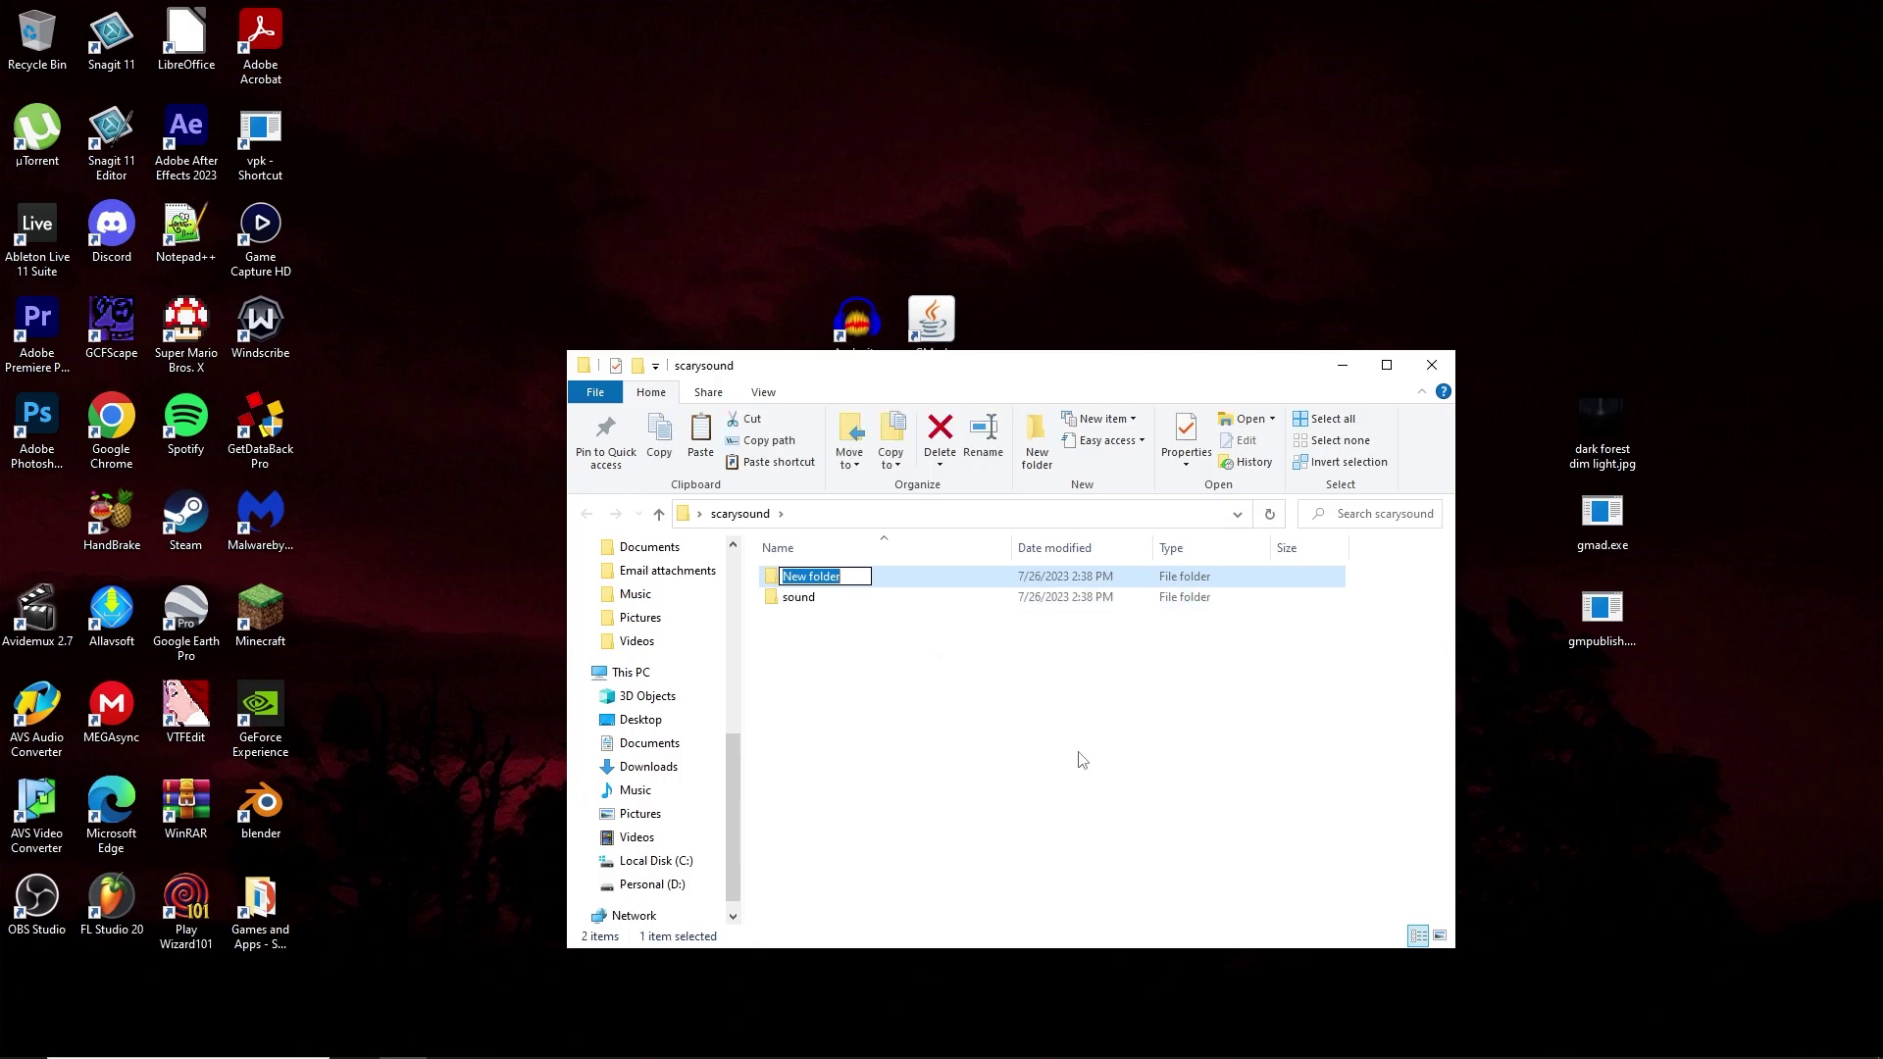
pyautogui.write('lua')
pyautogui.click(862, 613)
# Step: Open the lua folder and create a subfolder named autorun in it
pyautogui.doubleClick(863, 579)
pyautogui.rightClick(904, 677)
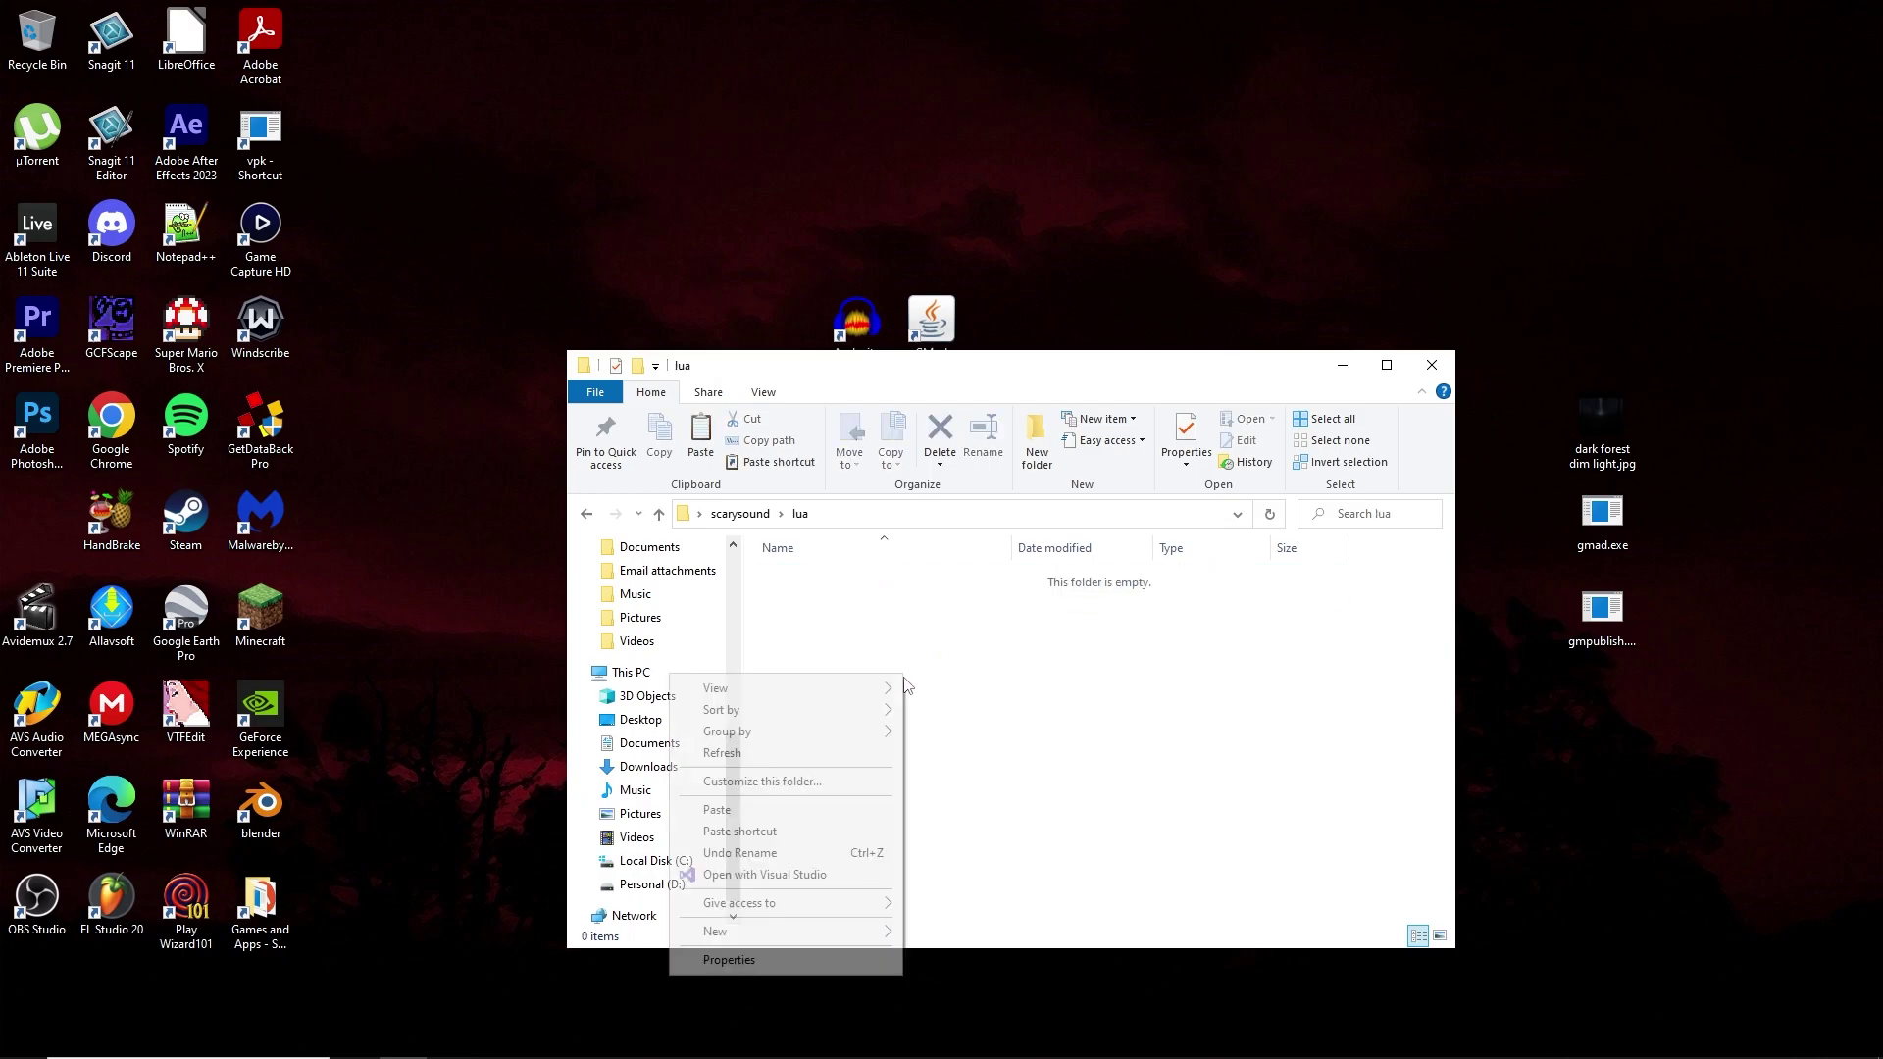
pyautogui.moveTo(784, 931)
pyautogui.click(986, 687)
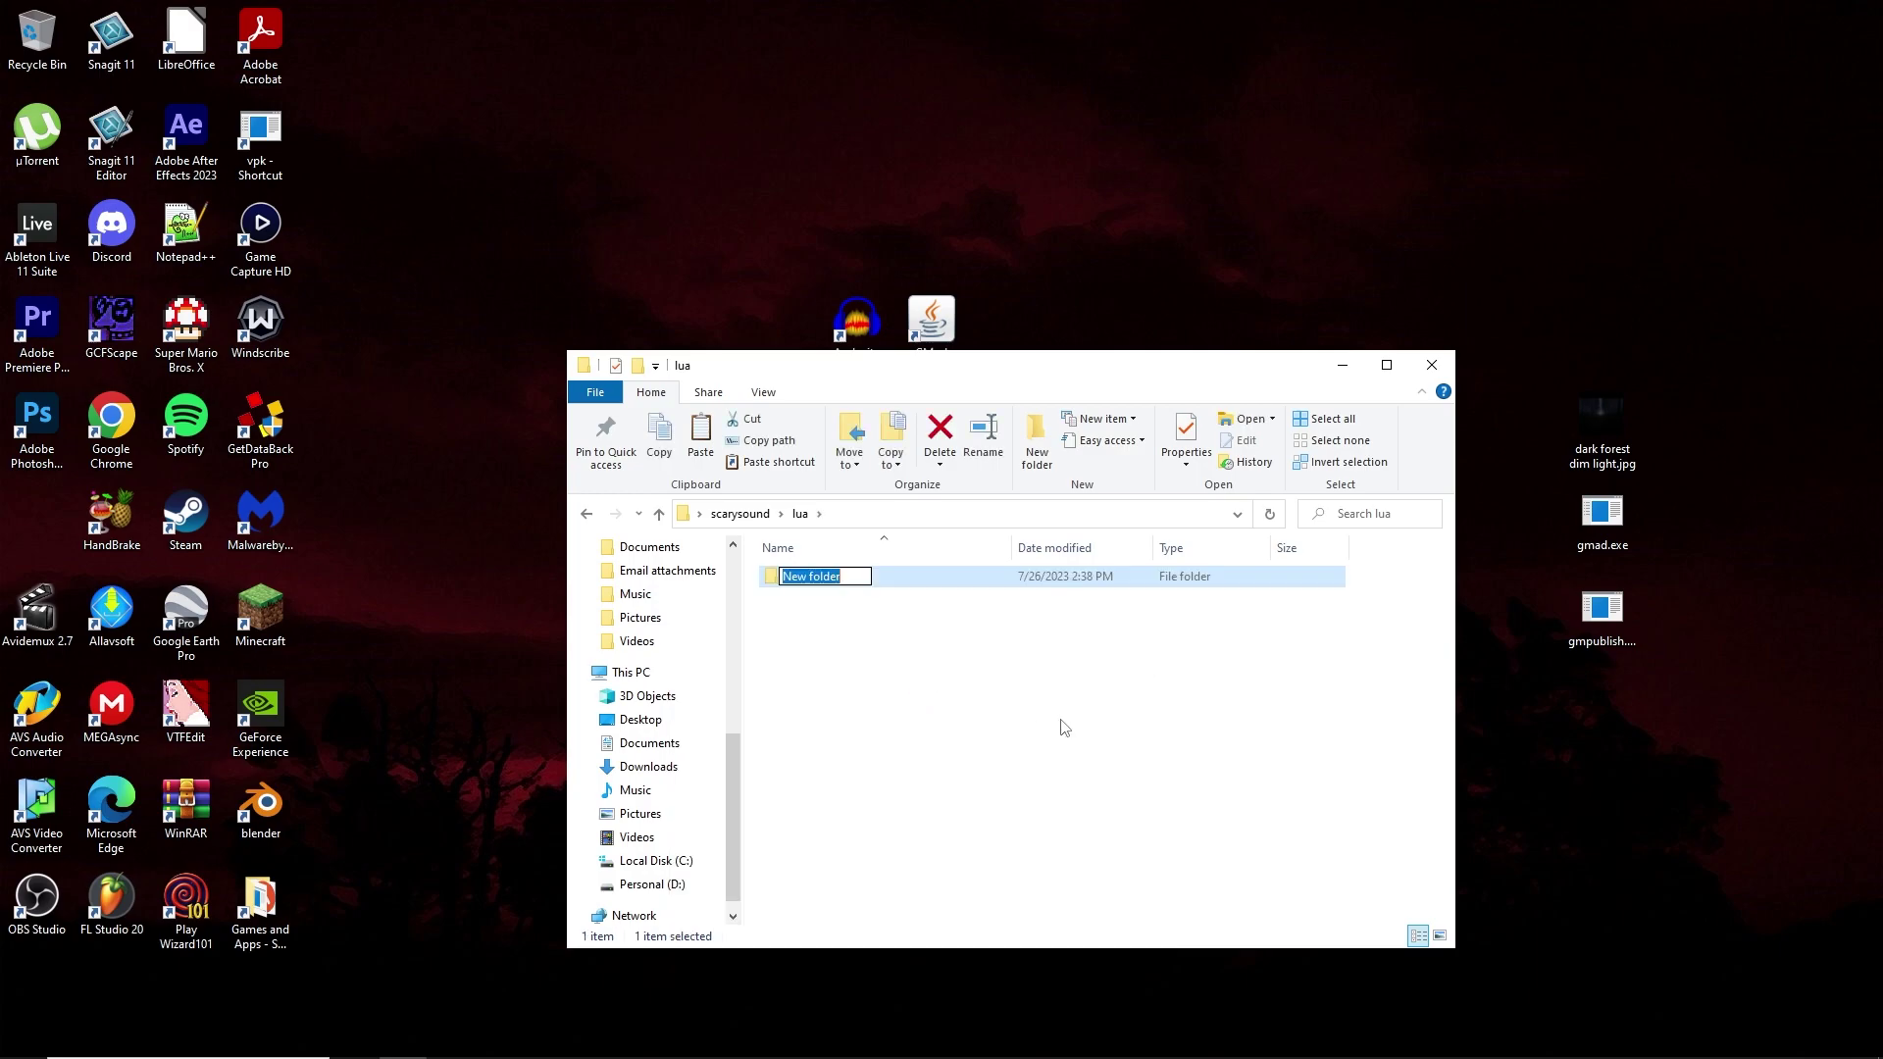
pyautogui.write('au')
pyautogui.write('utpr')
pyautogui.click(1040, 722)
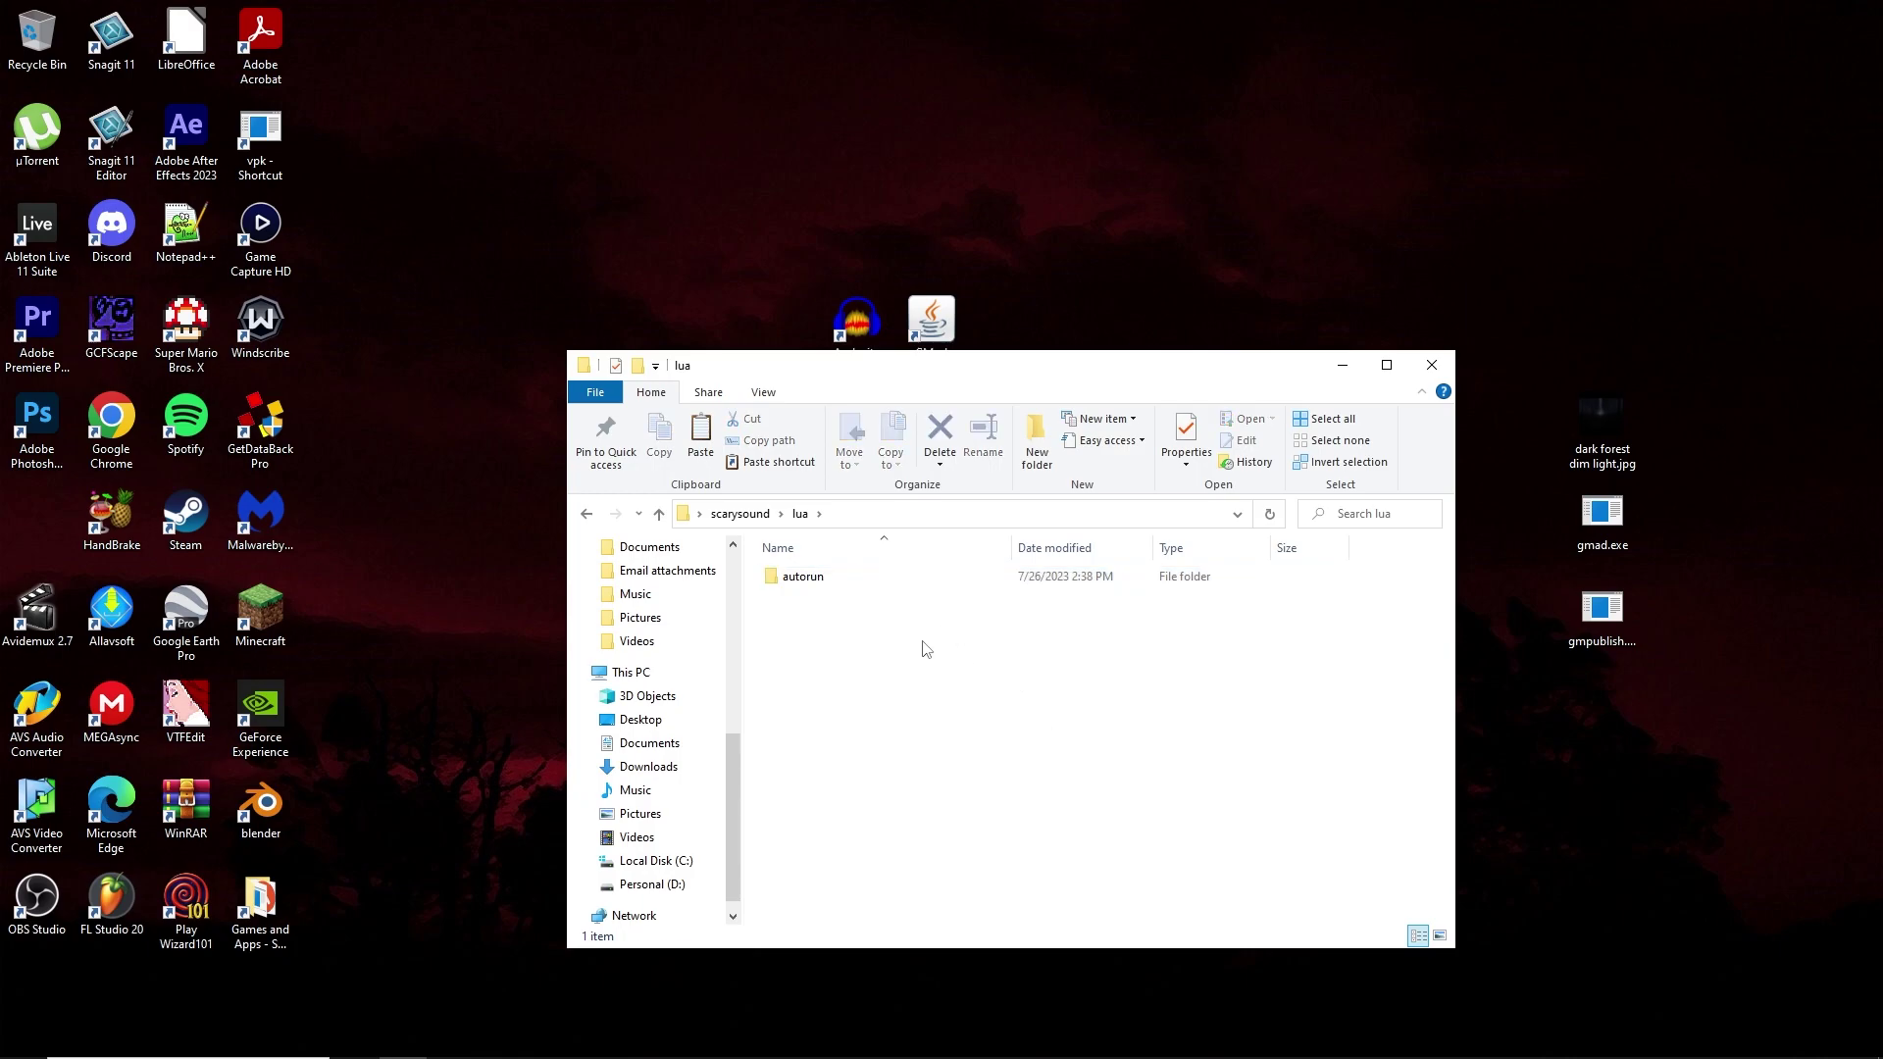
# Step: Go to the sound folder inside scarysound and move Horror swell.wav from the desktop into it
pyautogui.click(735, 515)
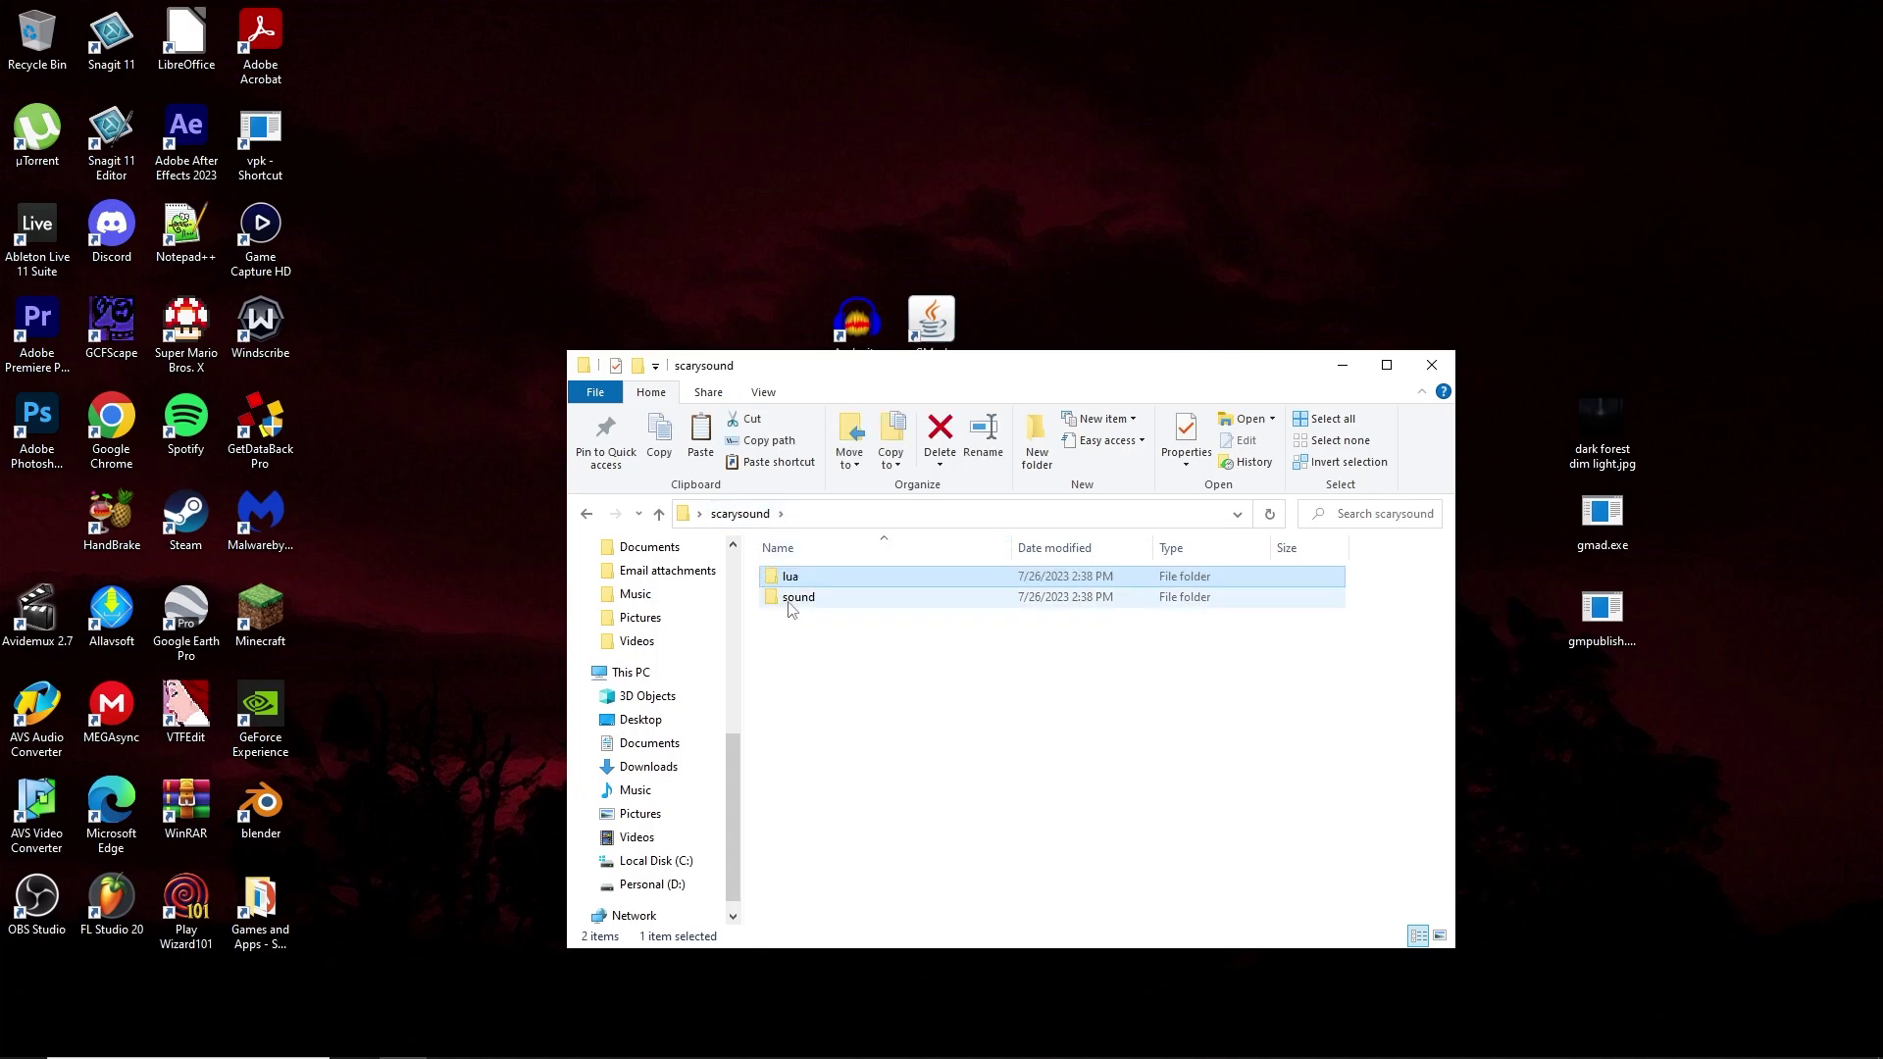
pyautogui.doubleClick(806, 598)
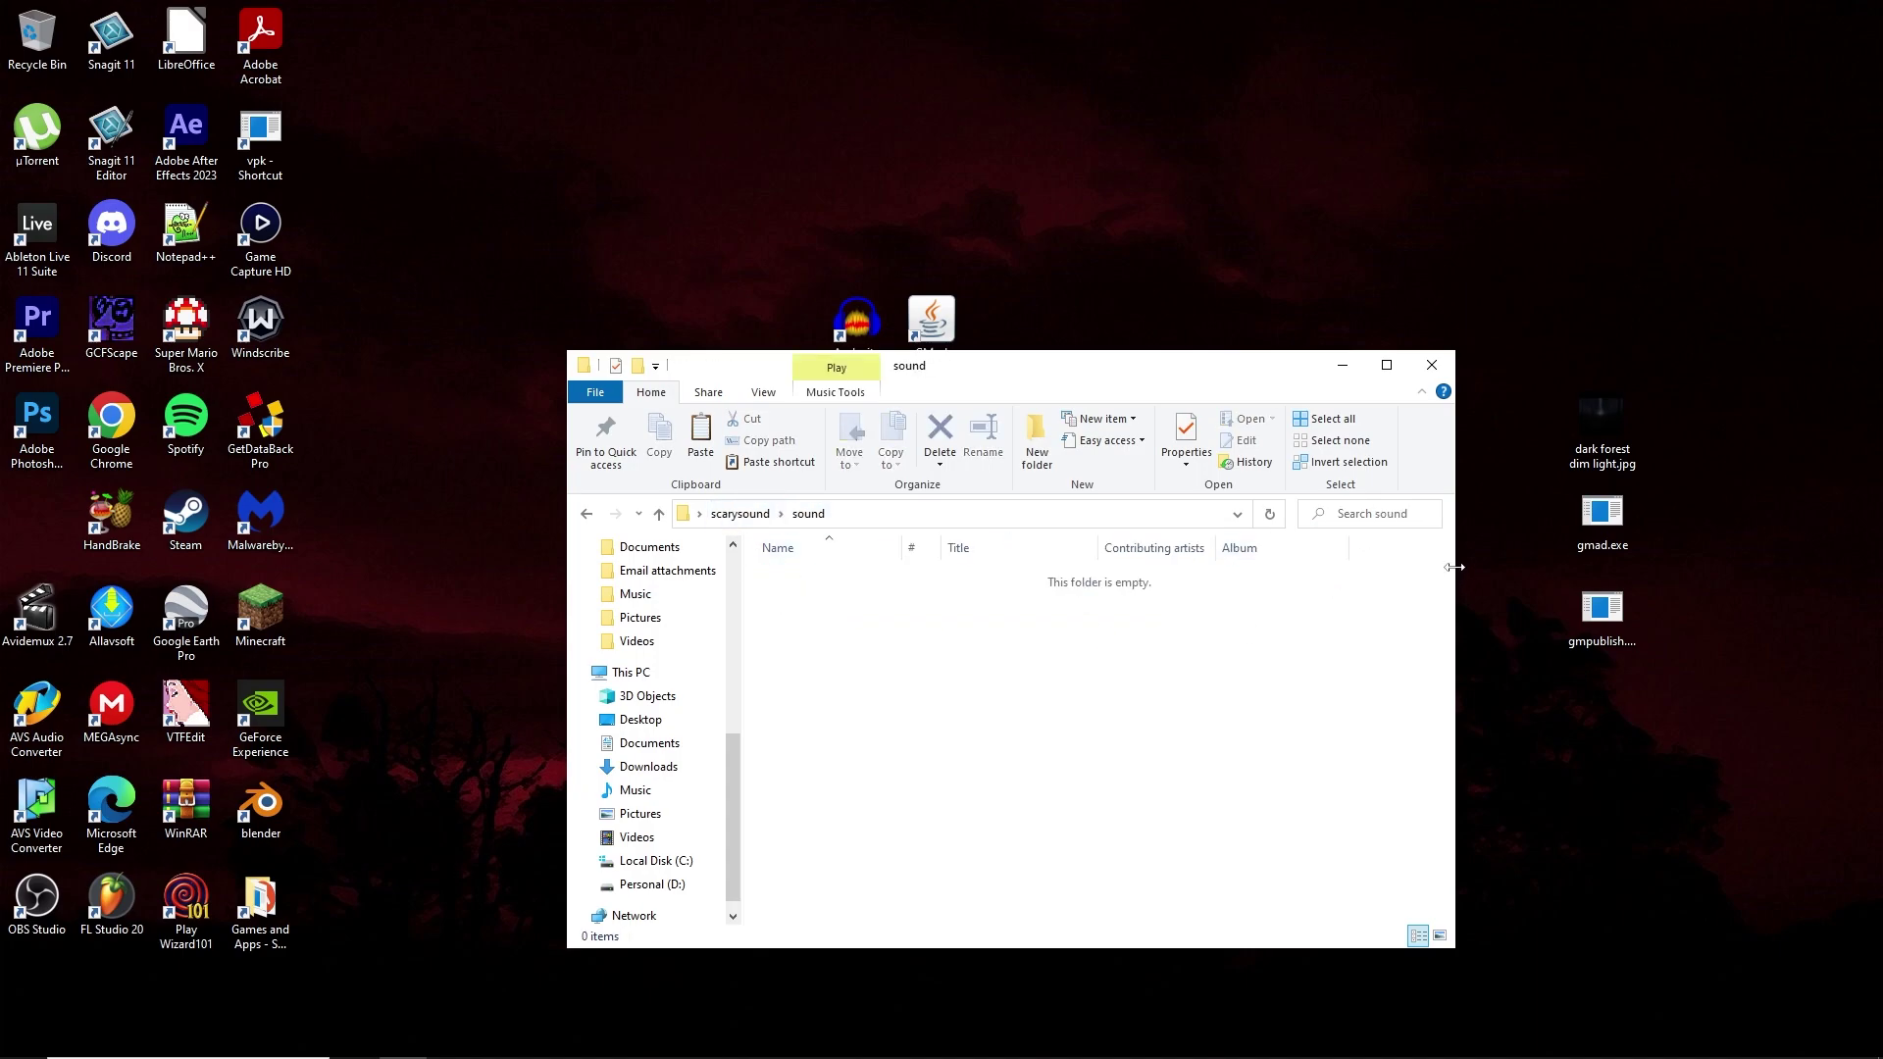
pyautogui.moveTo(1454, 566); pyautogui.dragTo(1306, 737)
pyautogui.moveTo(976, 579); pyautogui.dragTo(1452, 710)
pyautogui.moveTo(1275, 651); pyautogui.dragTo(1363, 651)
pyautogui.click(1468, 721)
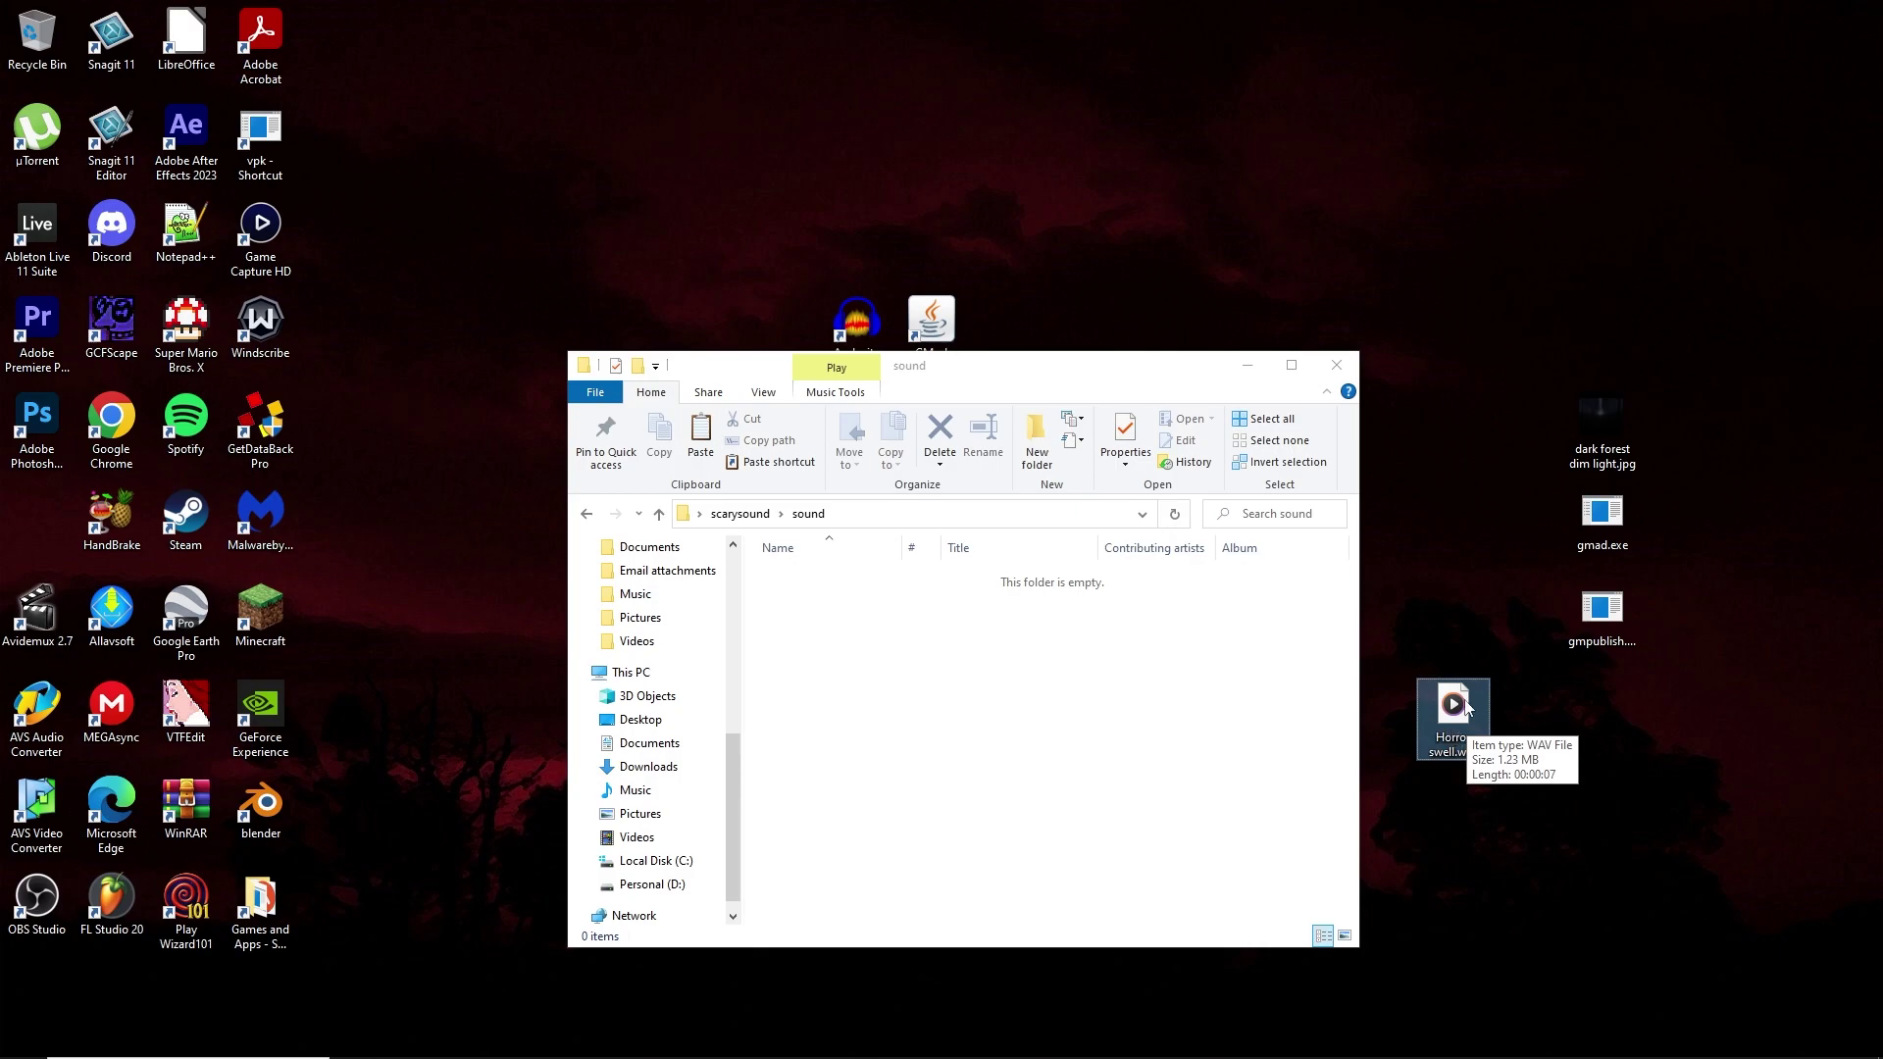
pyautogui.moveTo(1456, 726); pyautogui.dragTo(1098, 732)
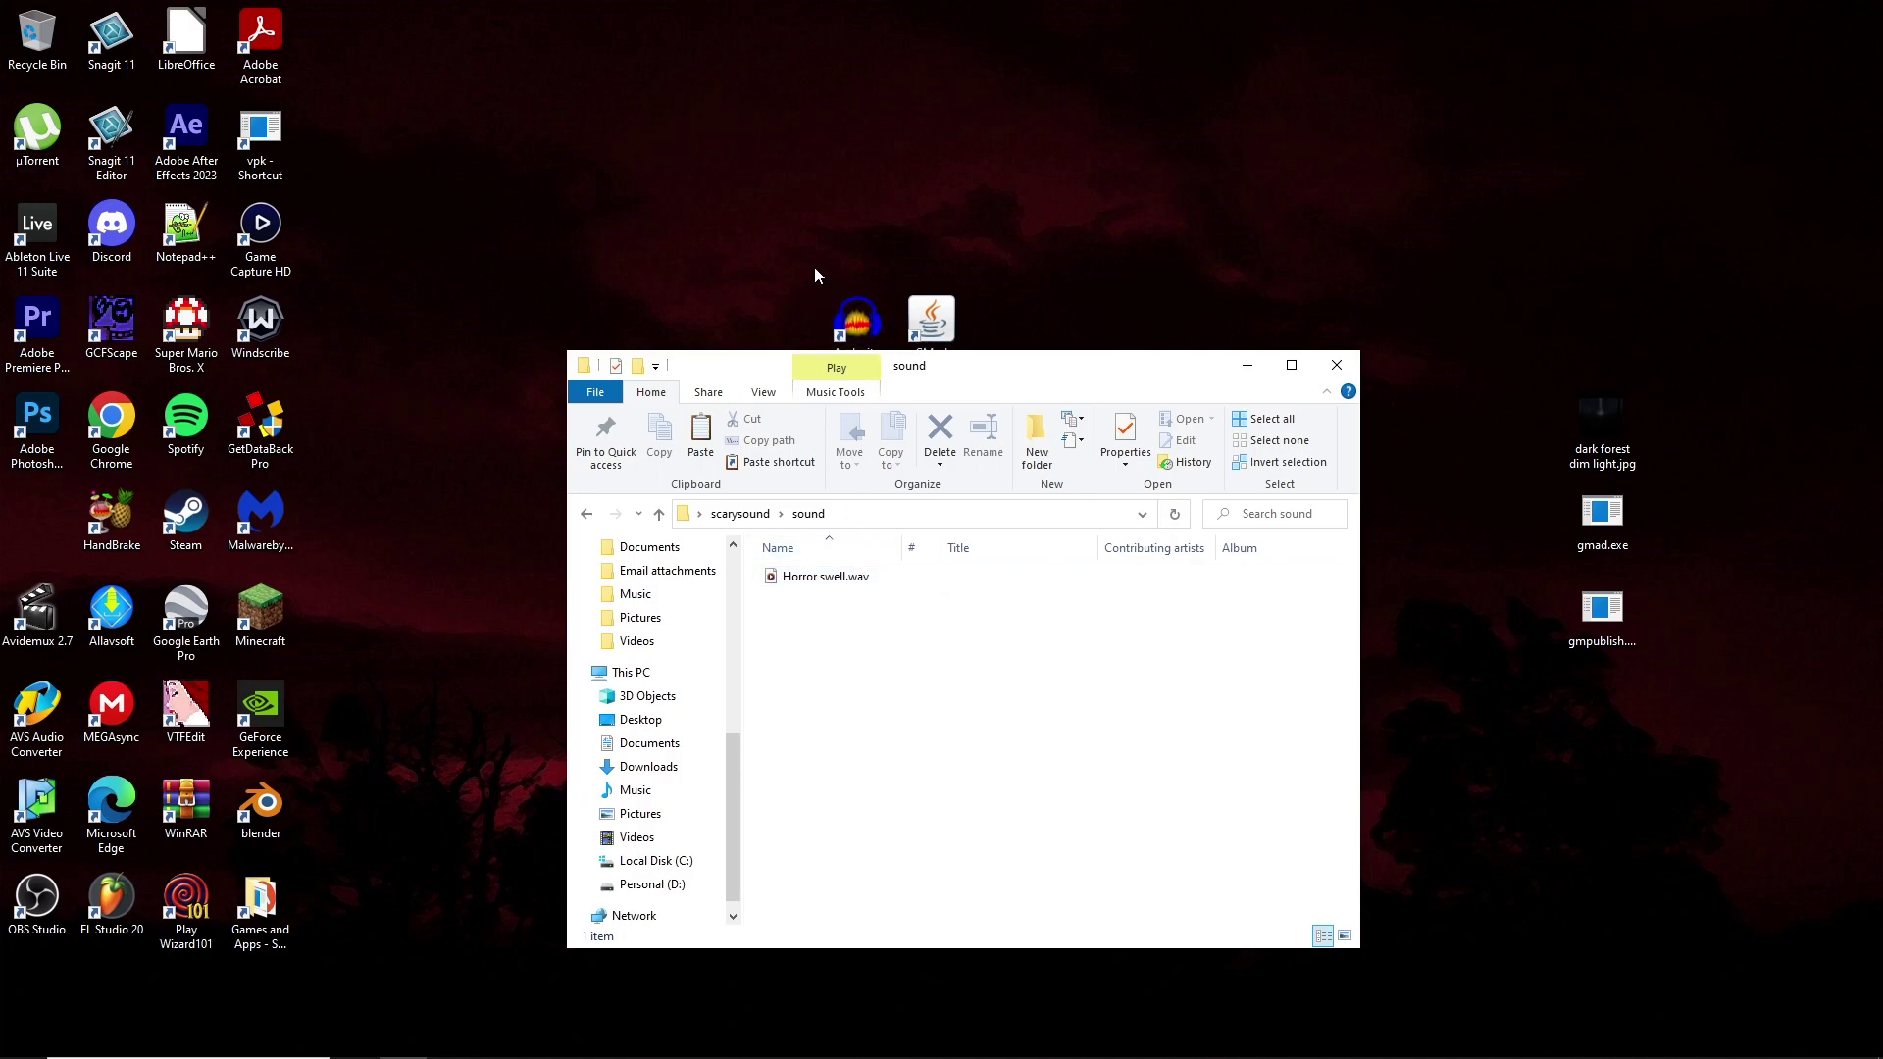
# Step: Open Audacity, dismiss its welcome message and load Horror swell.wav from the sound folder as a track
pyautogui.doubleClick(860, 314)
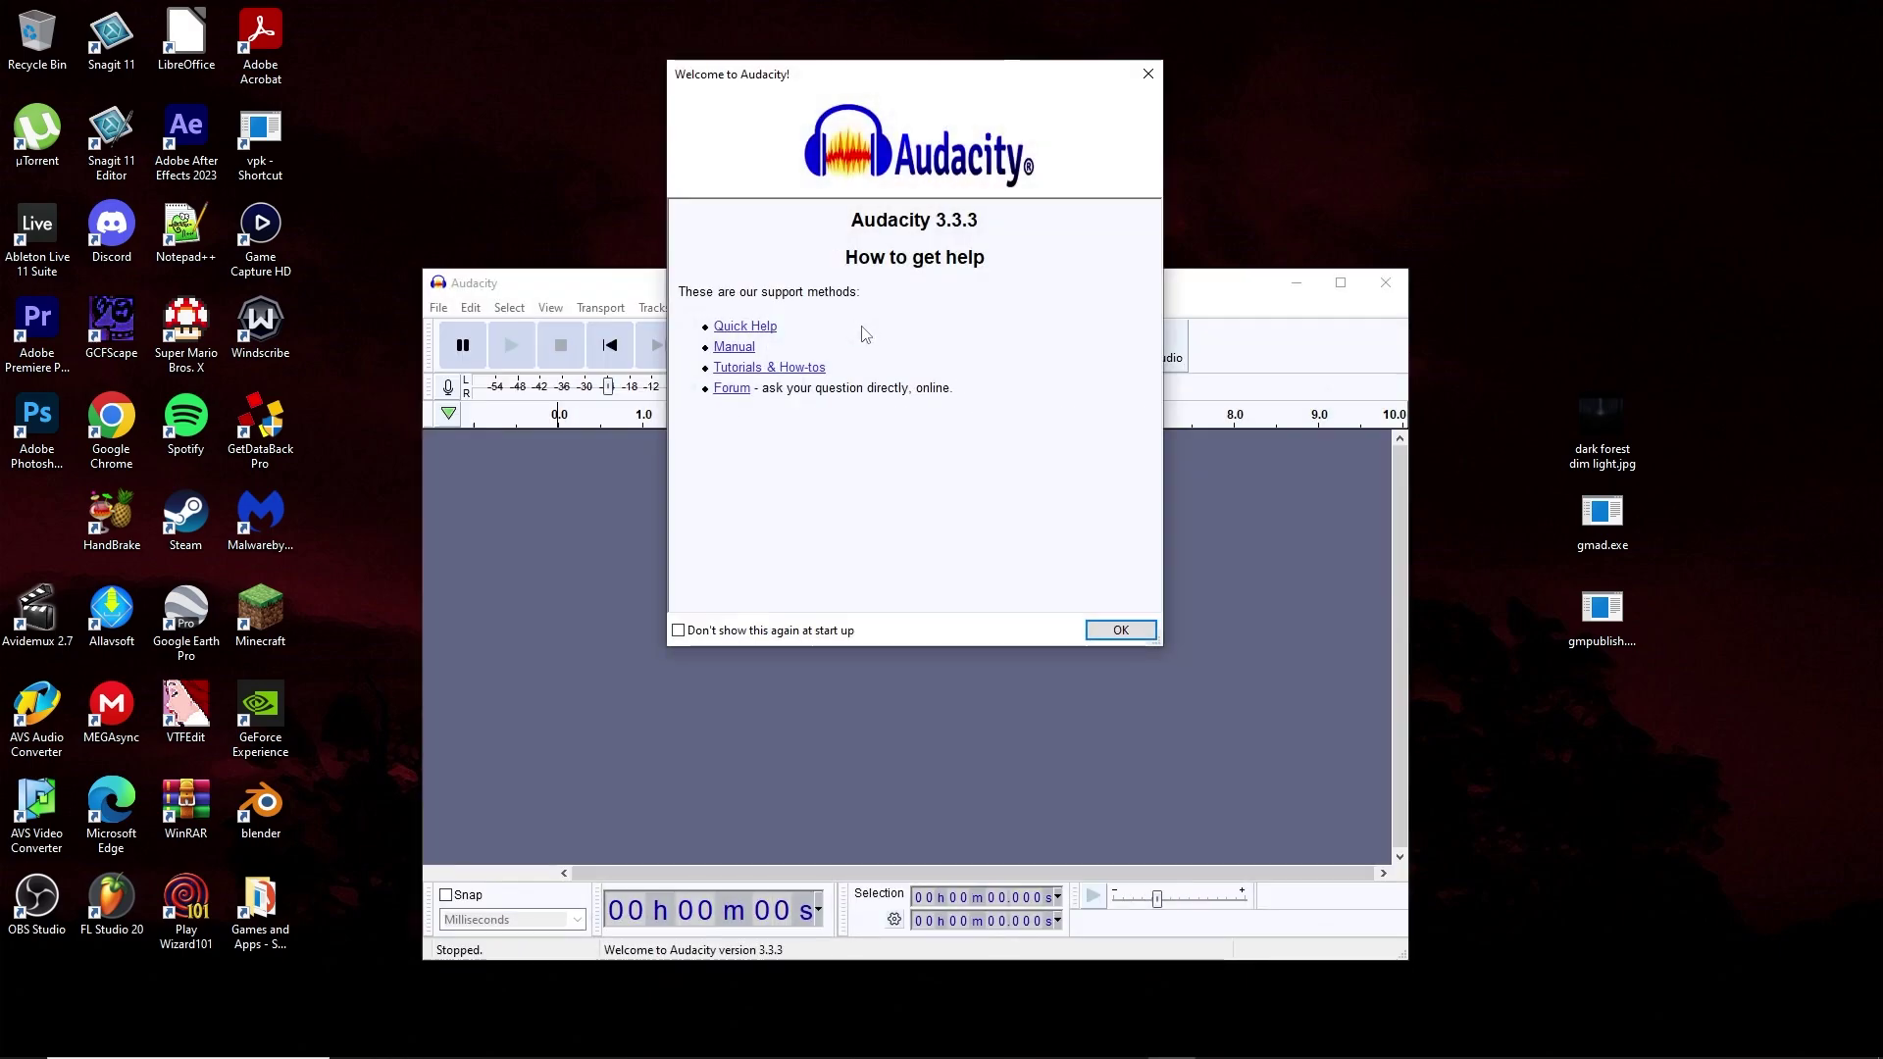
pyautogui.click(1120, 629)
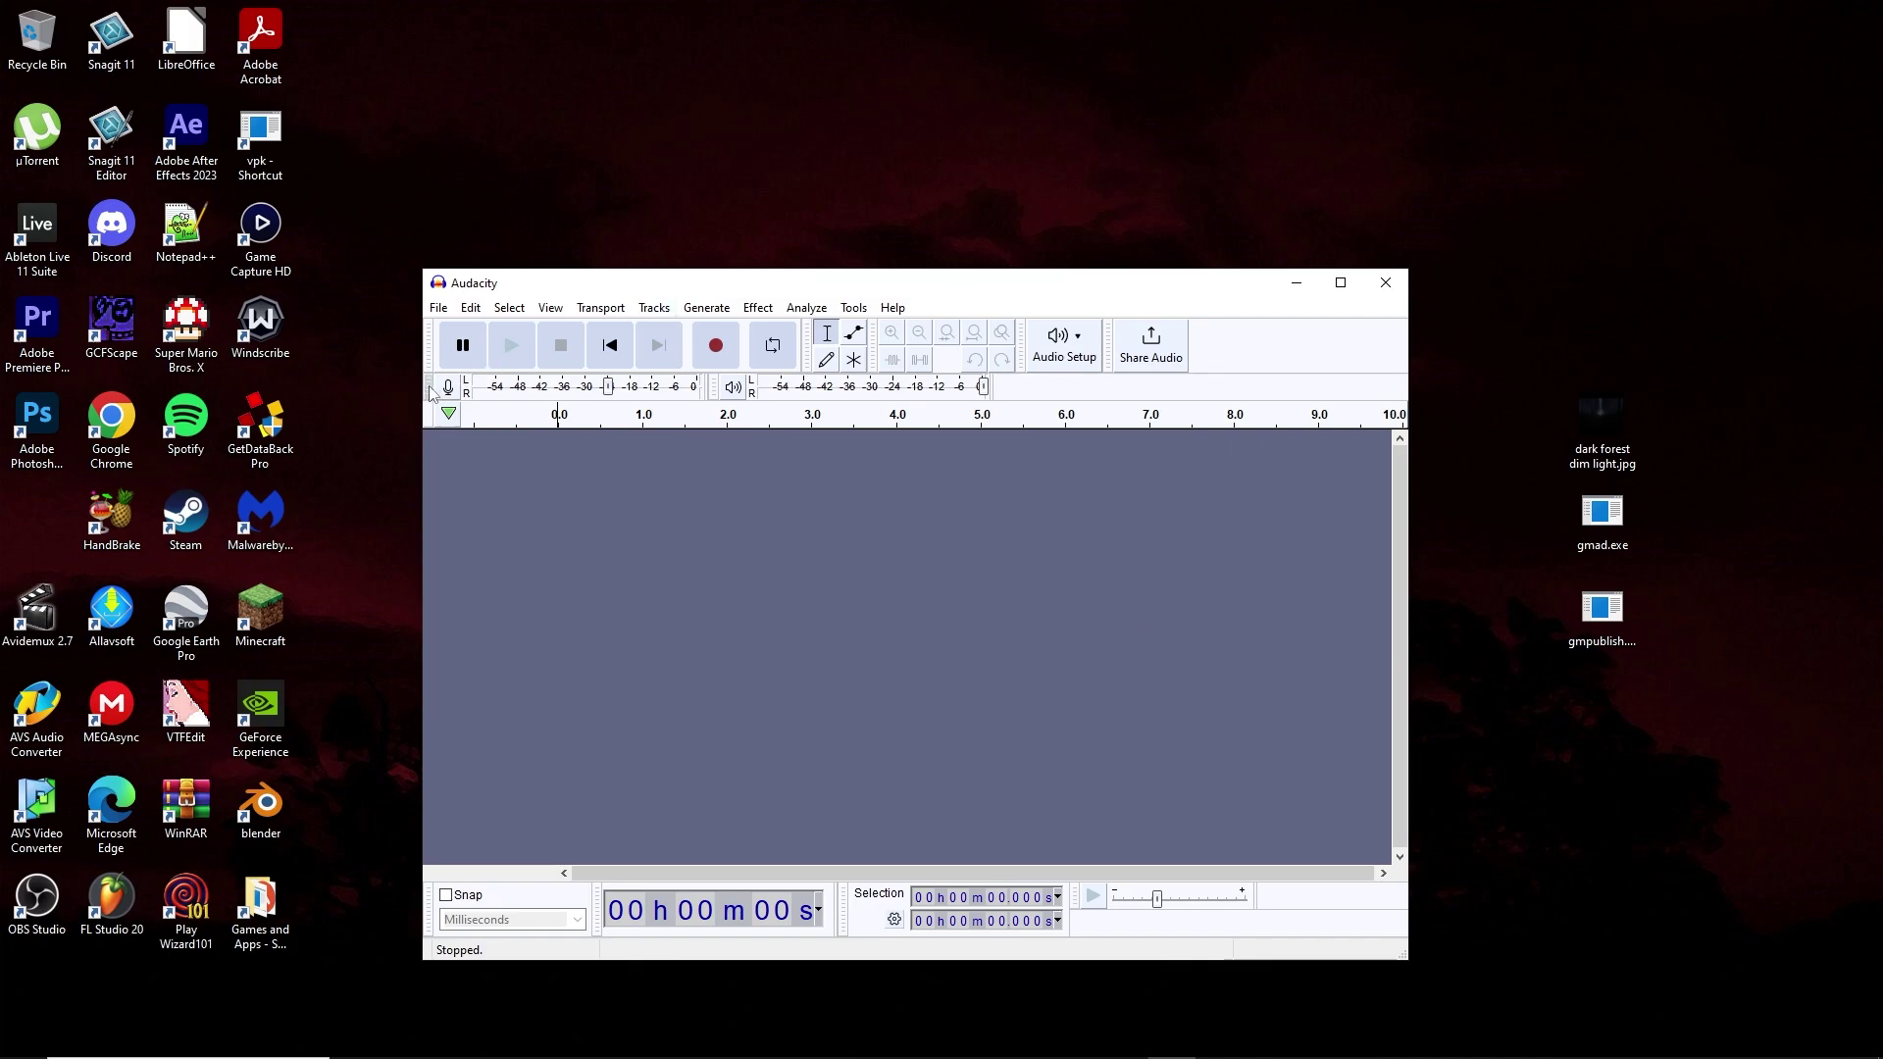
pyautogui.moveTo(417, 386); pyautogui.dragTo(998, 385)
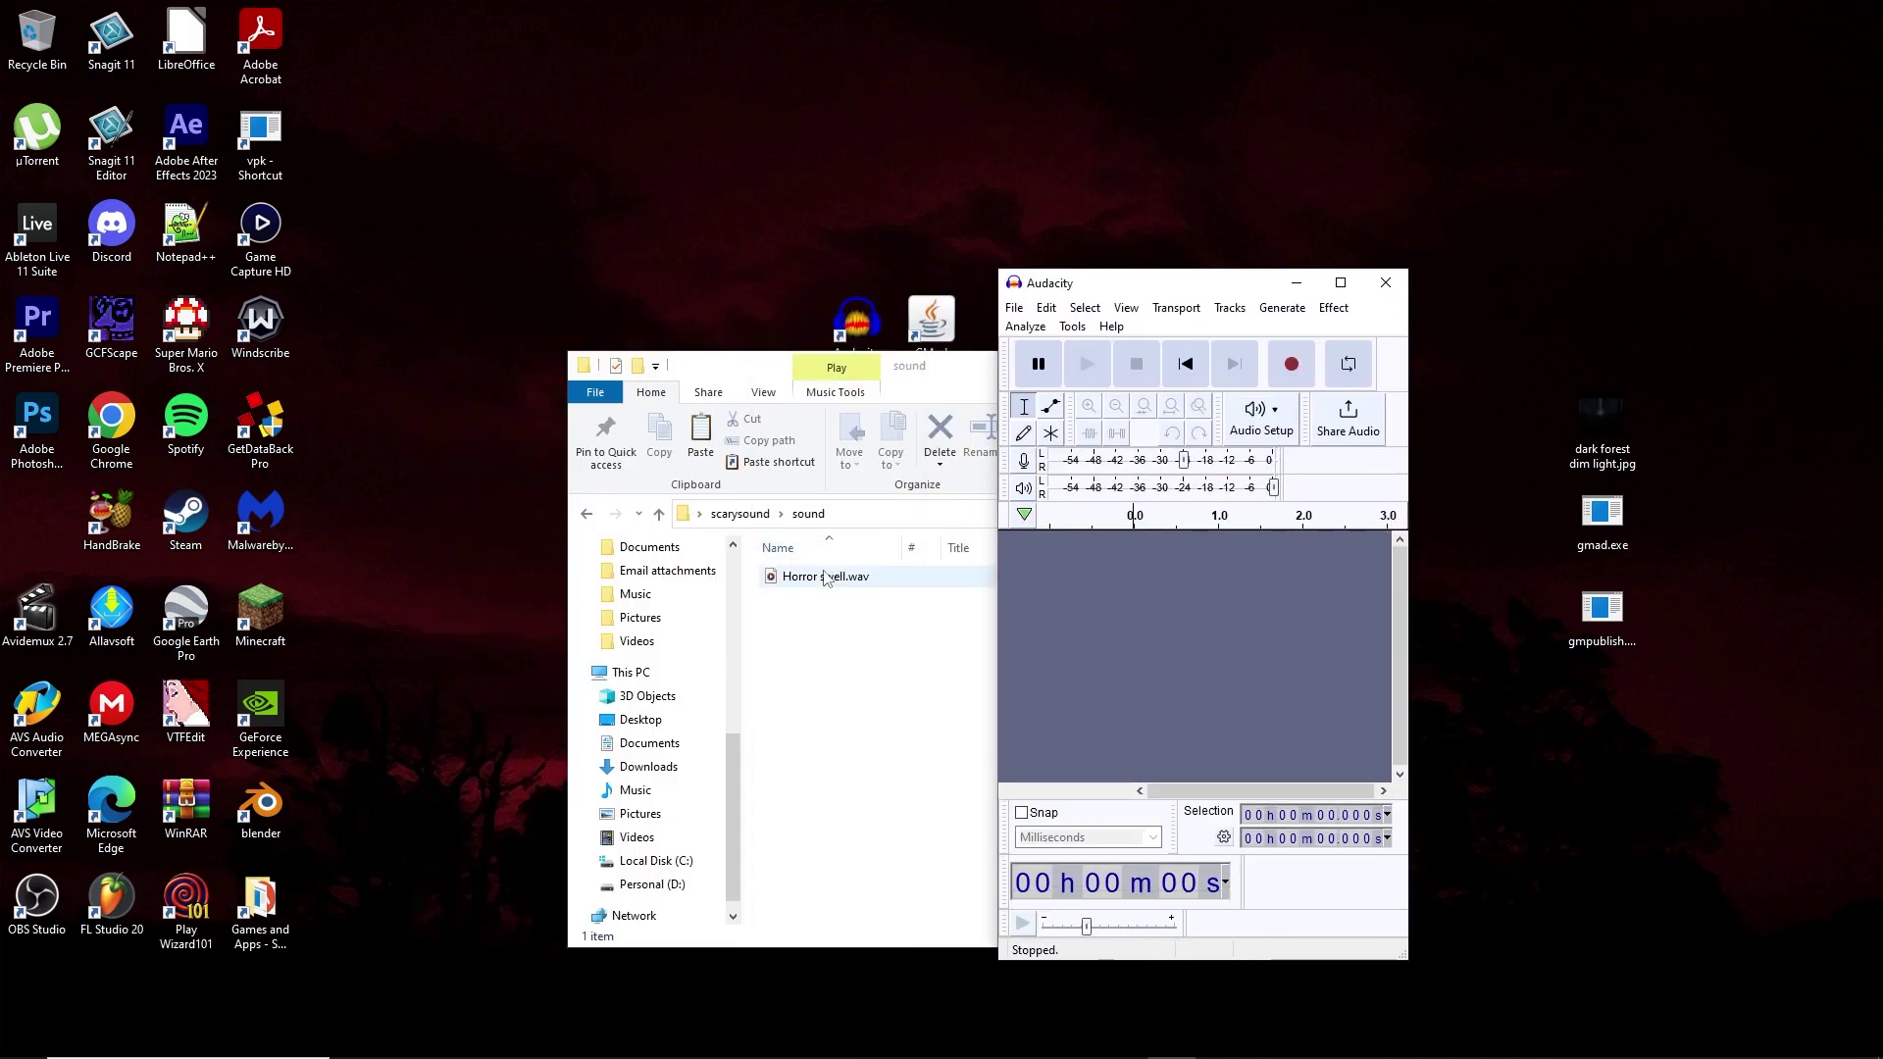
pyautogui.click(811, 587)
pyautogui.moveTo(814, 581); pyautogui.dragTo(1379, 602)
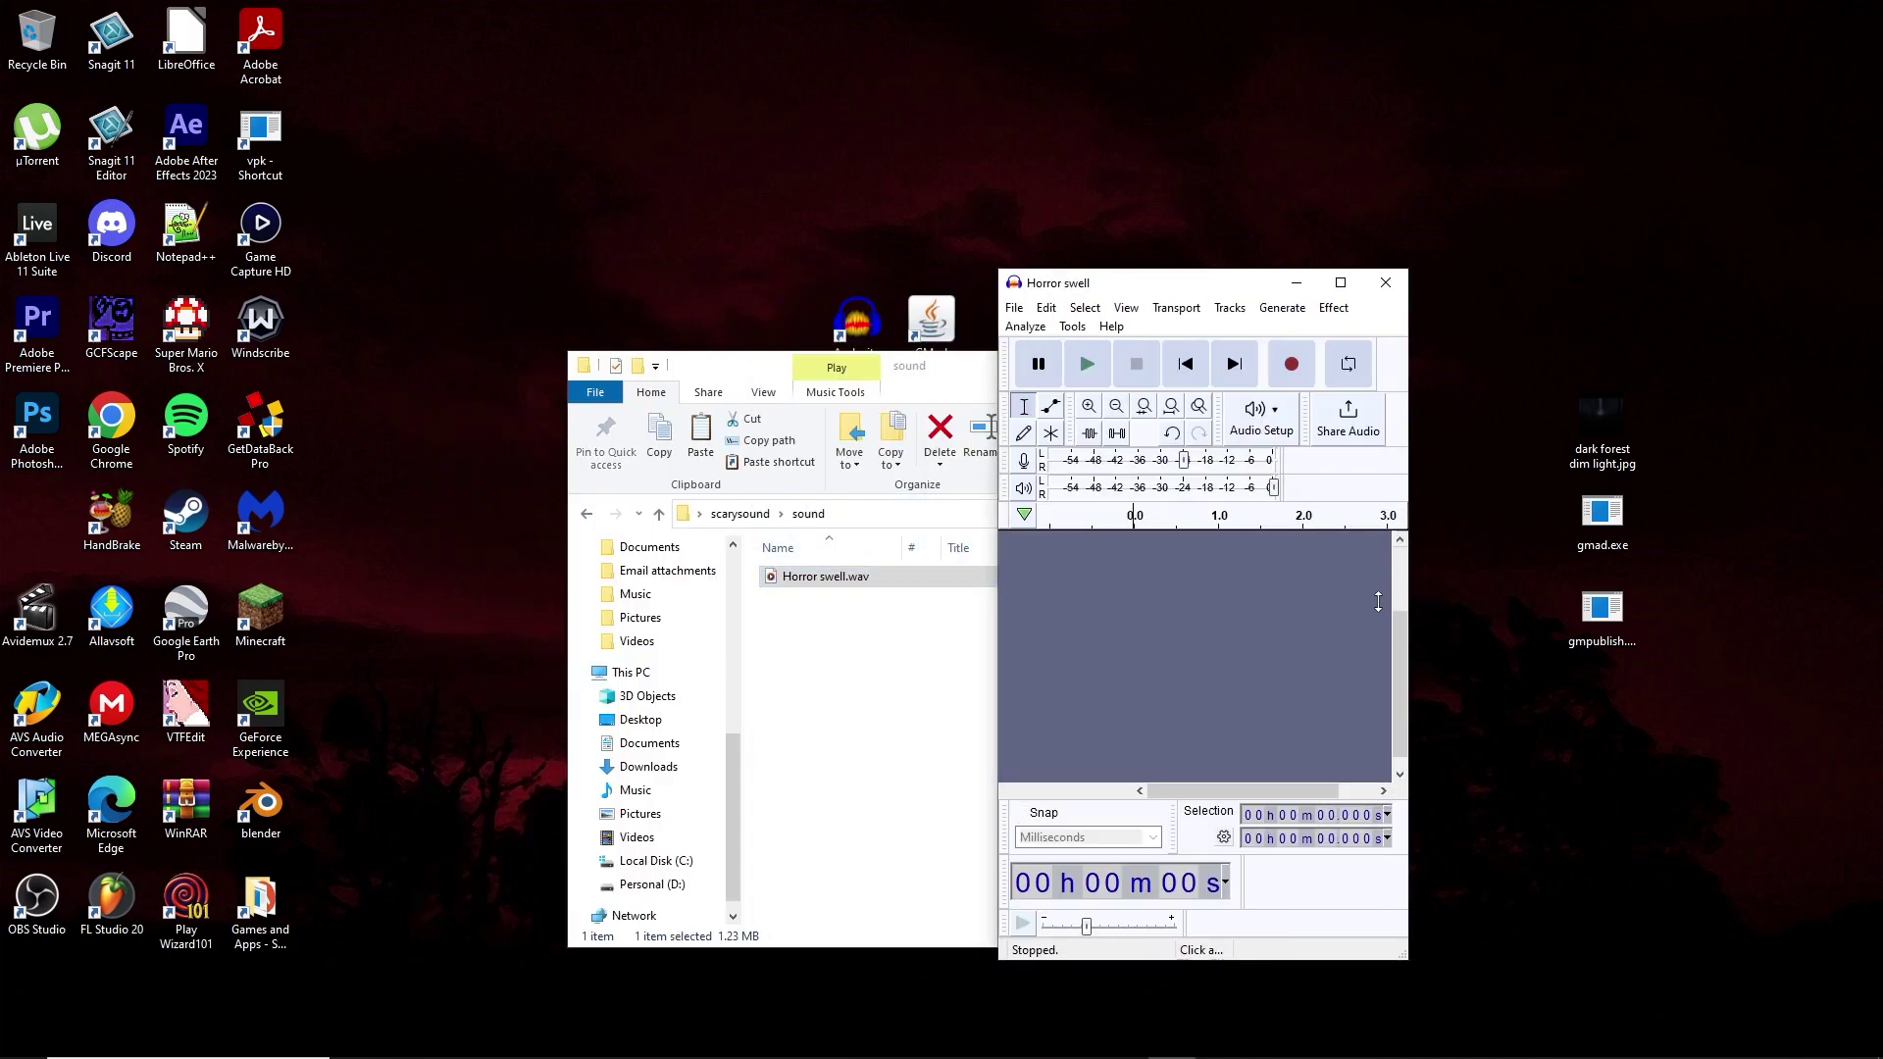
pyautogui.moveTo(999, 615); pyautogui.dragTo(589, 616)
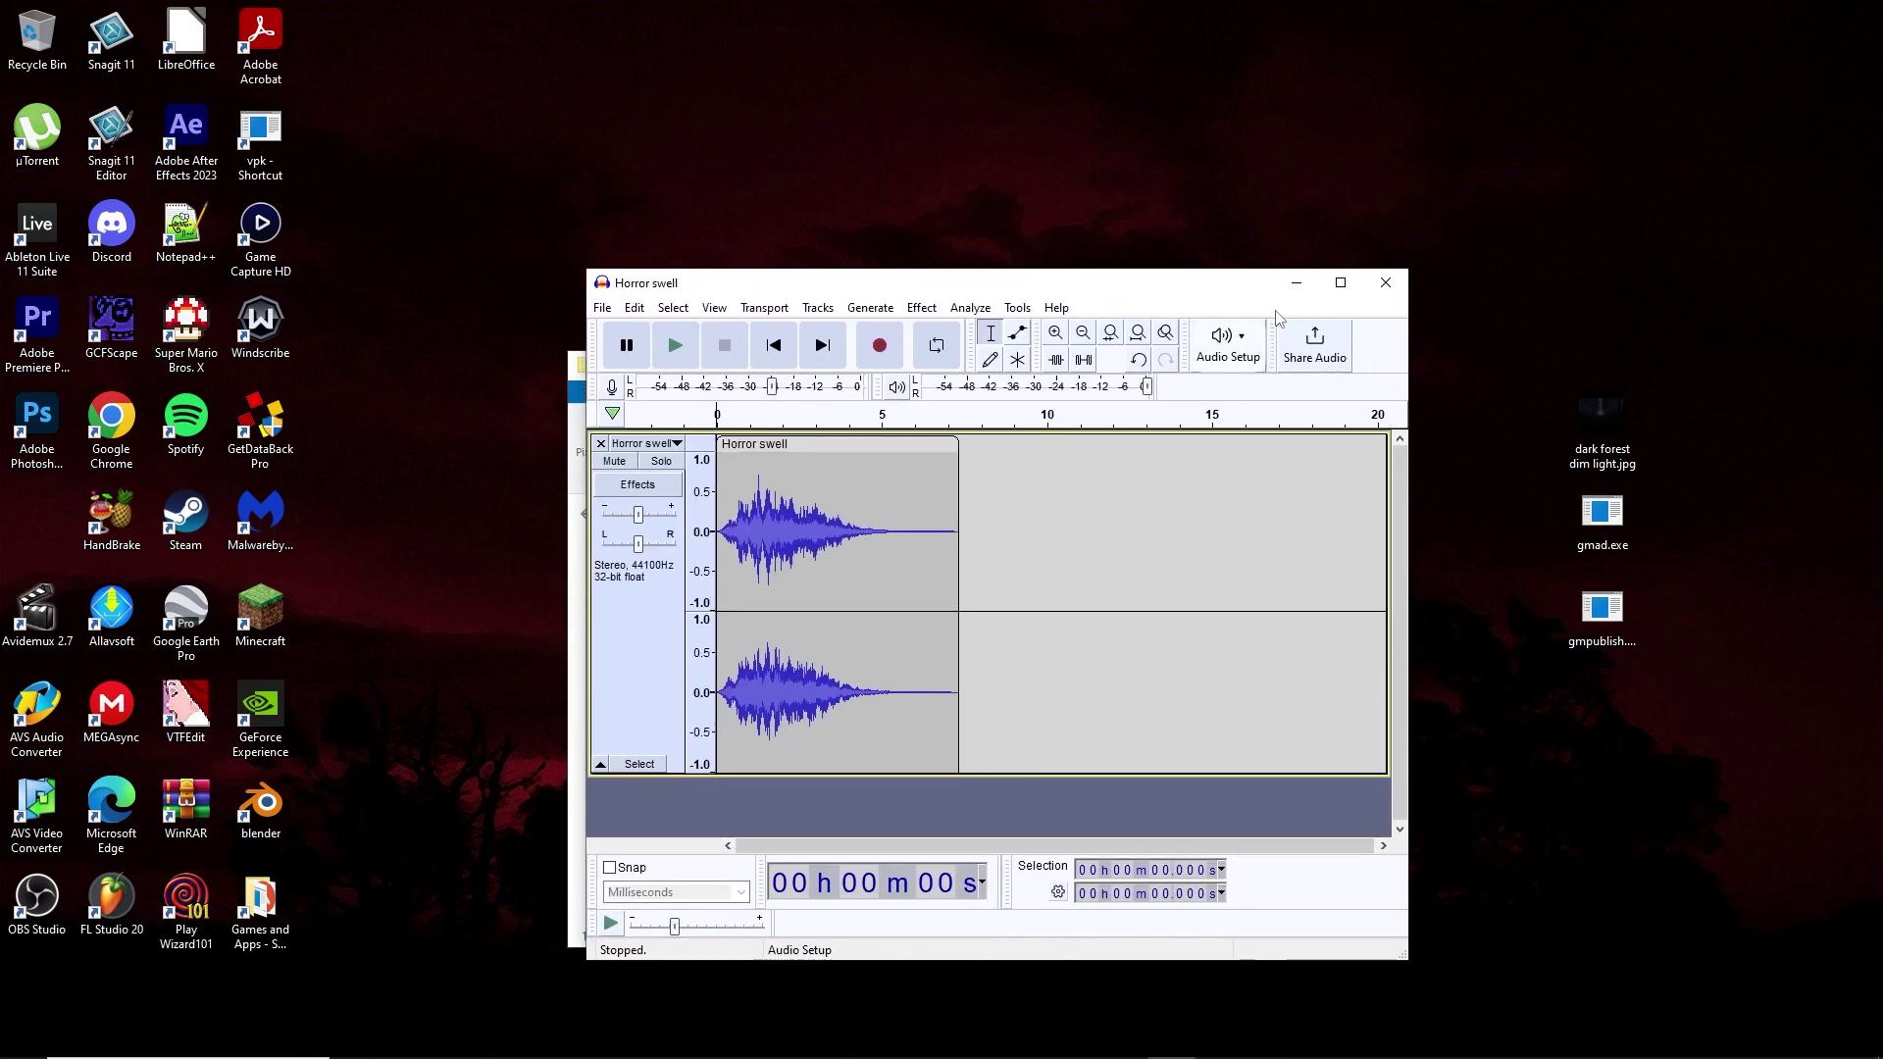
pyautogui.click(1340, 283)
pyautogui.click(15, 32)
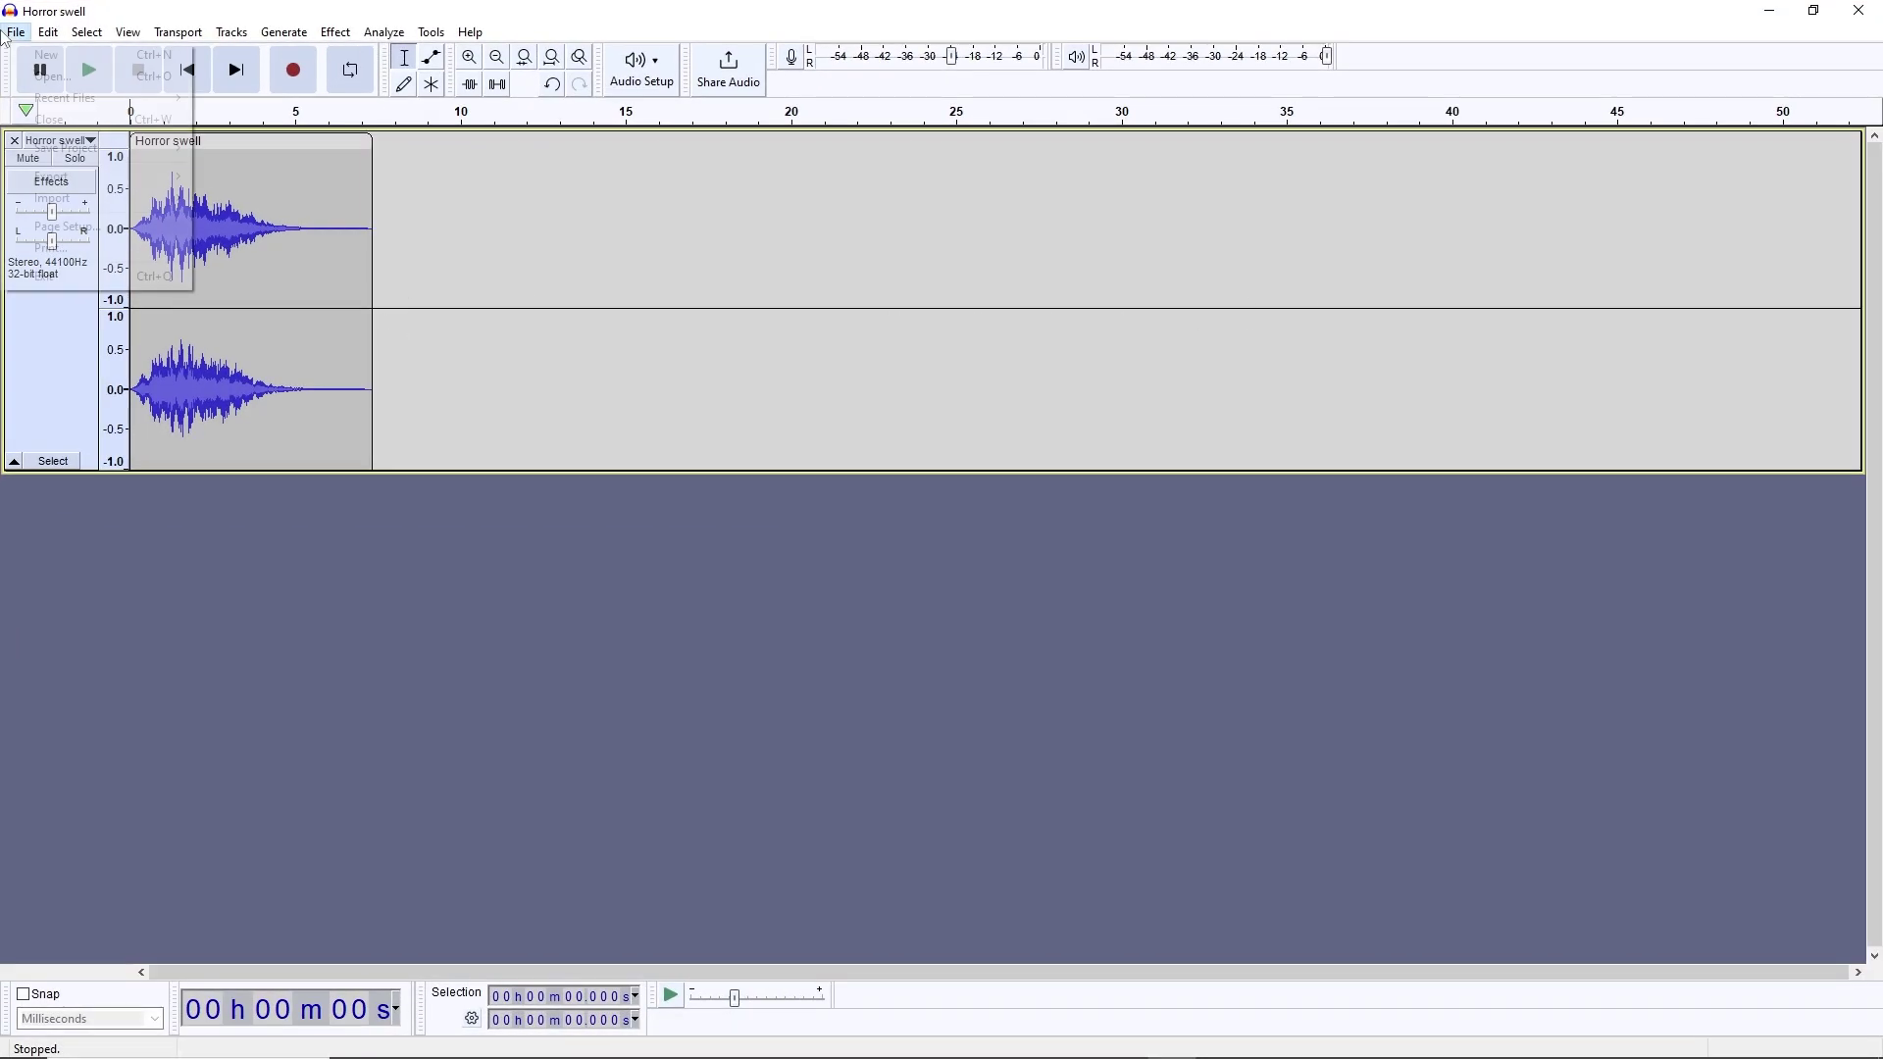
pyautogui.moveTo(91, 180)
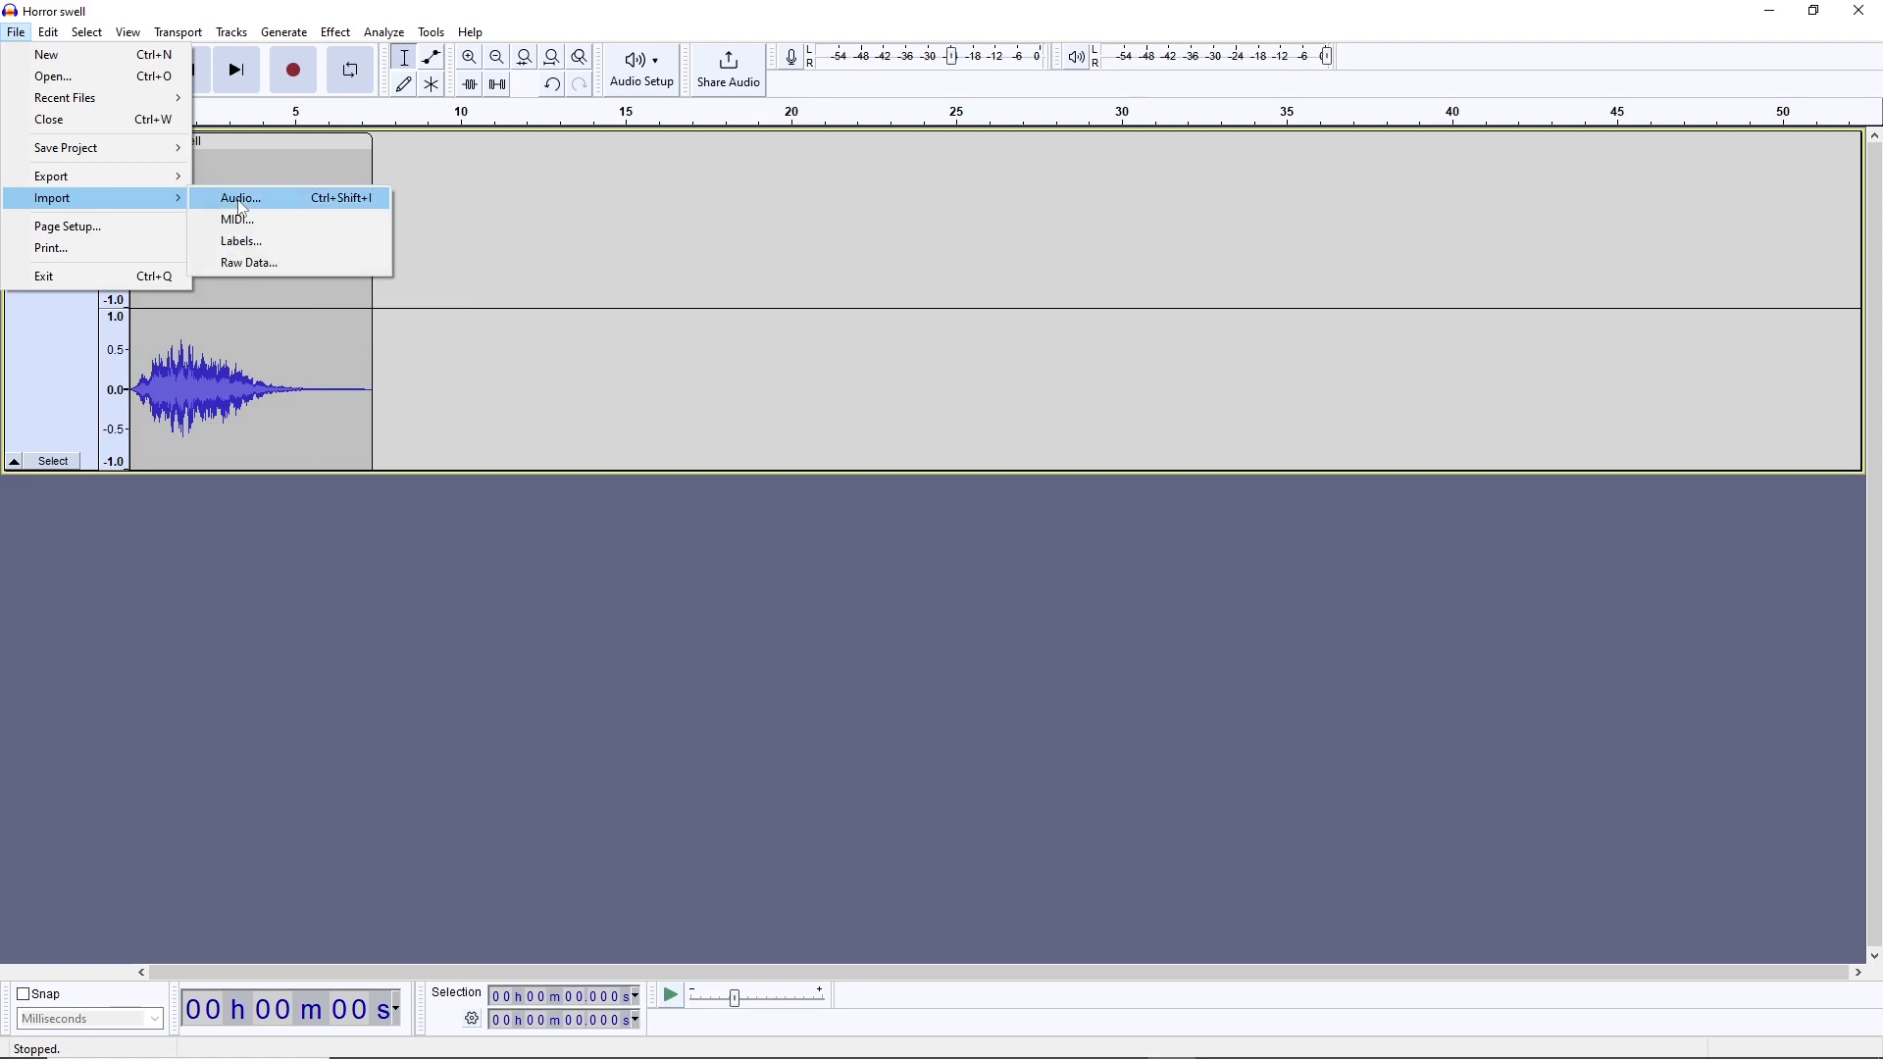
pyautogui.click(242, 199)
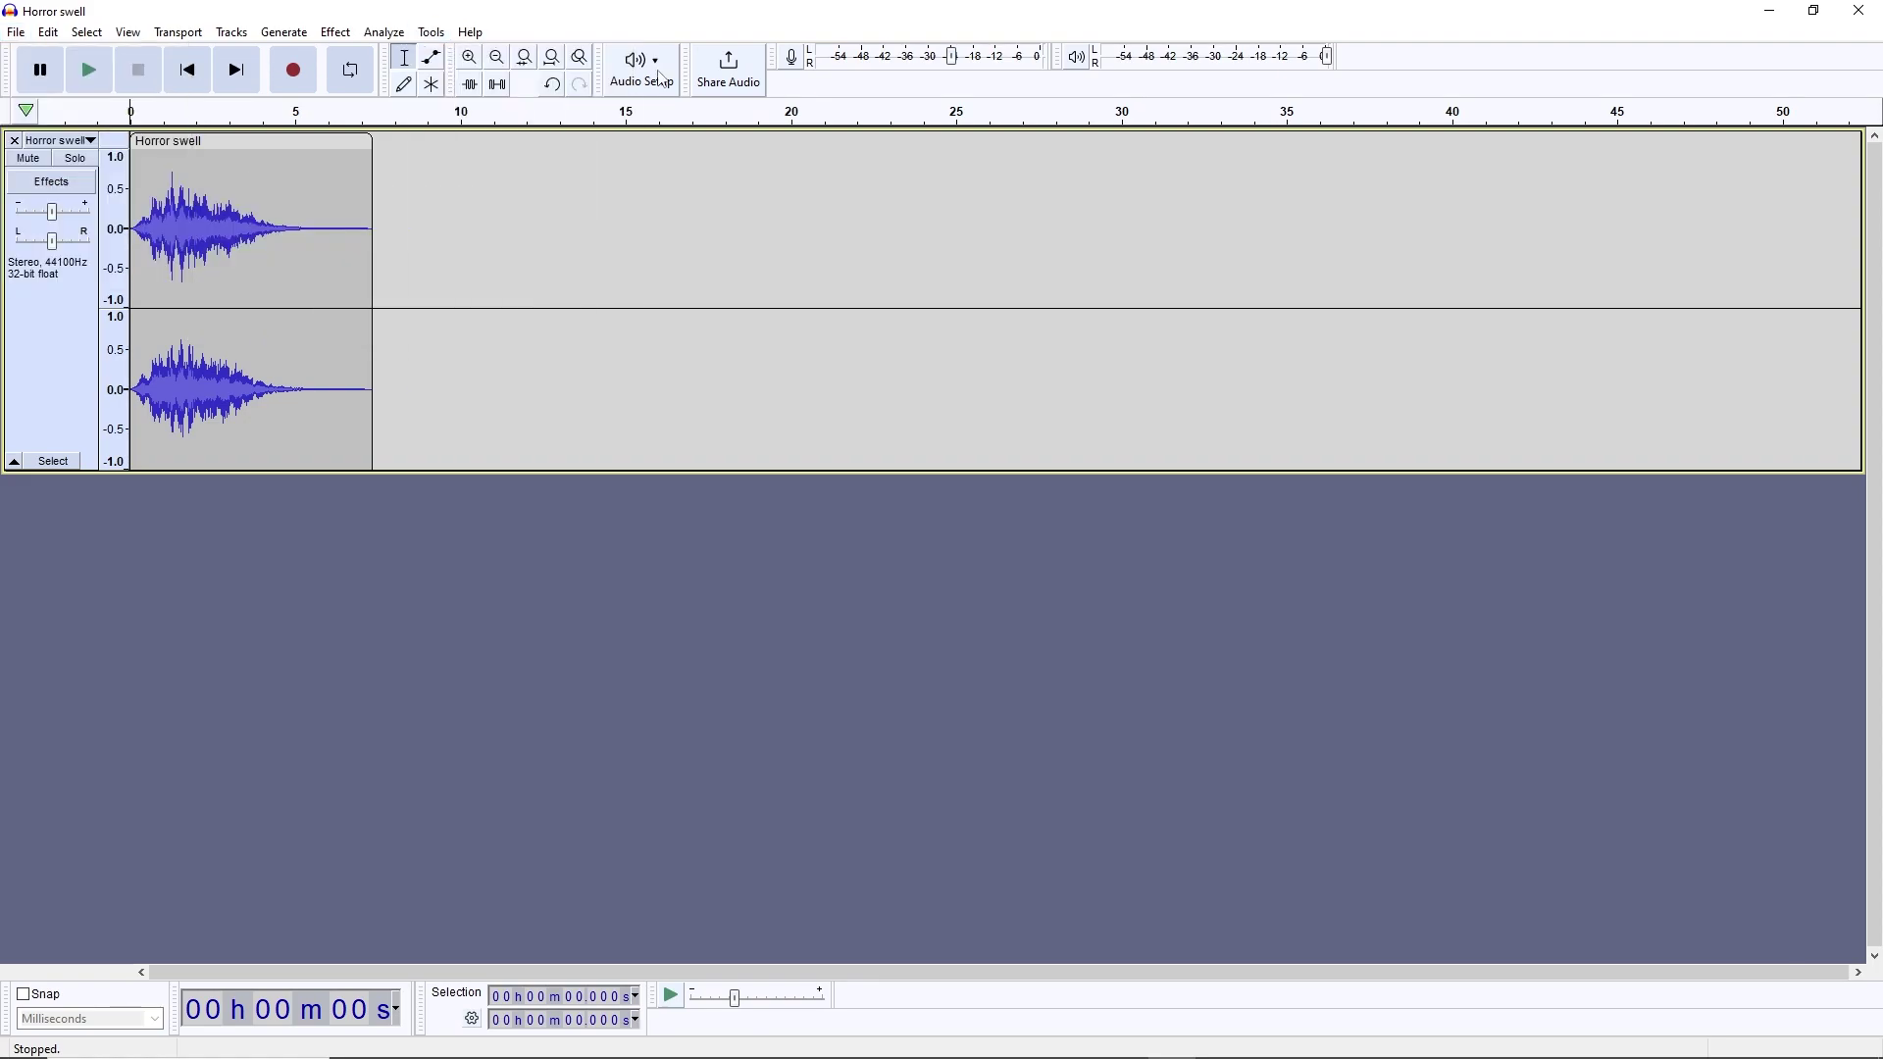
pyautogui.click(1815, 11)
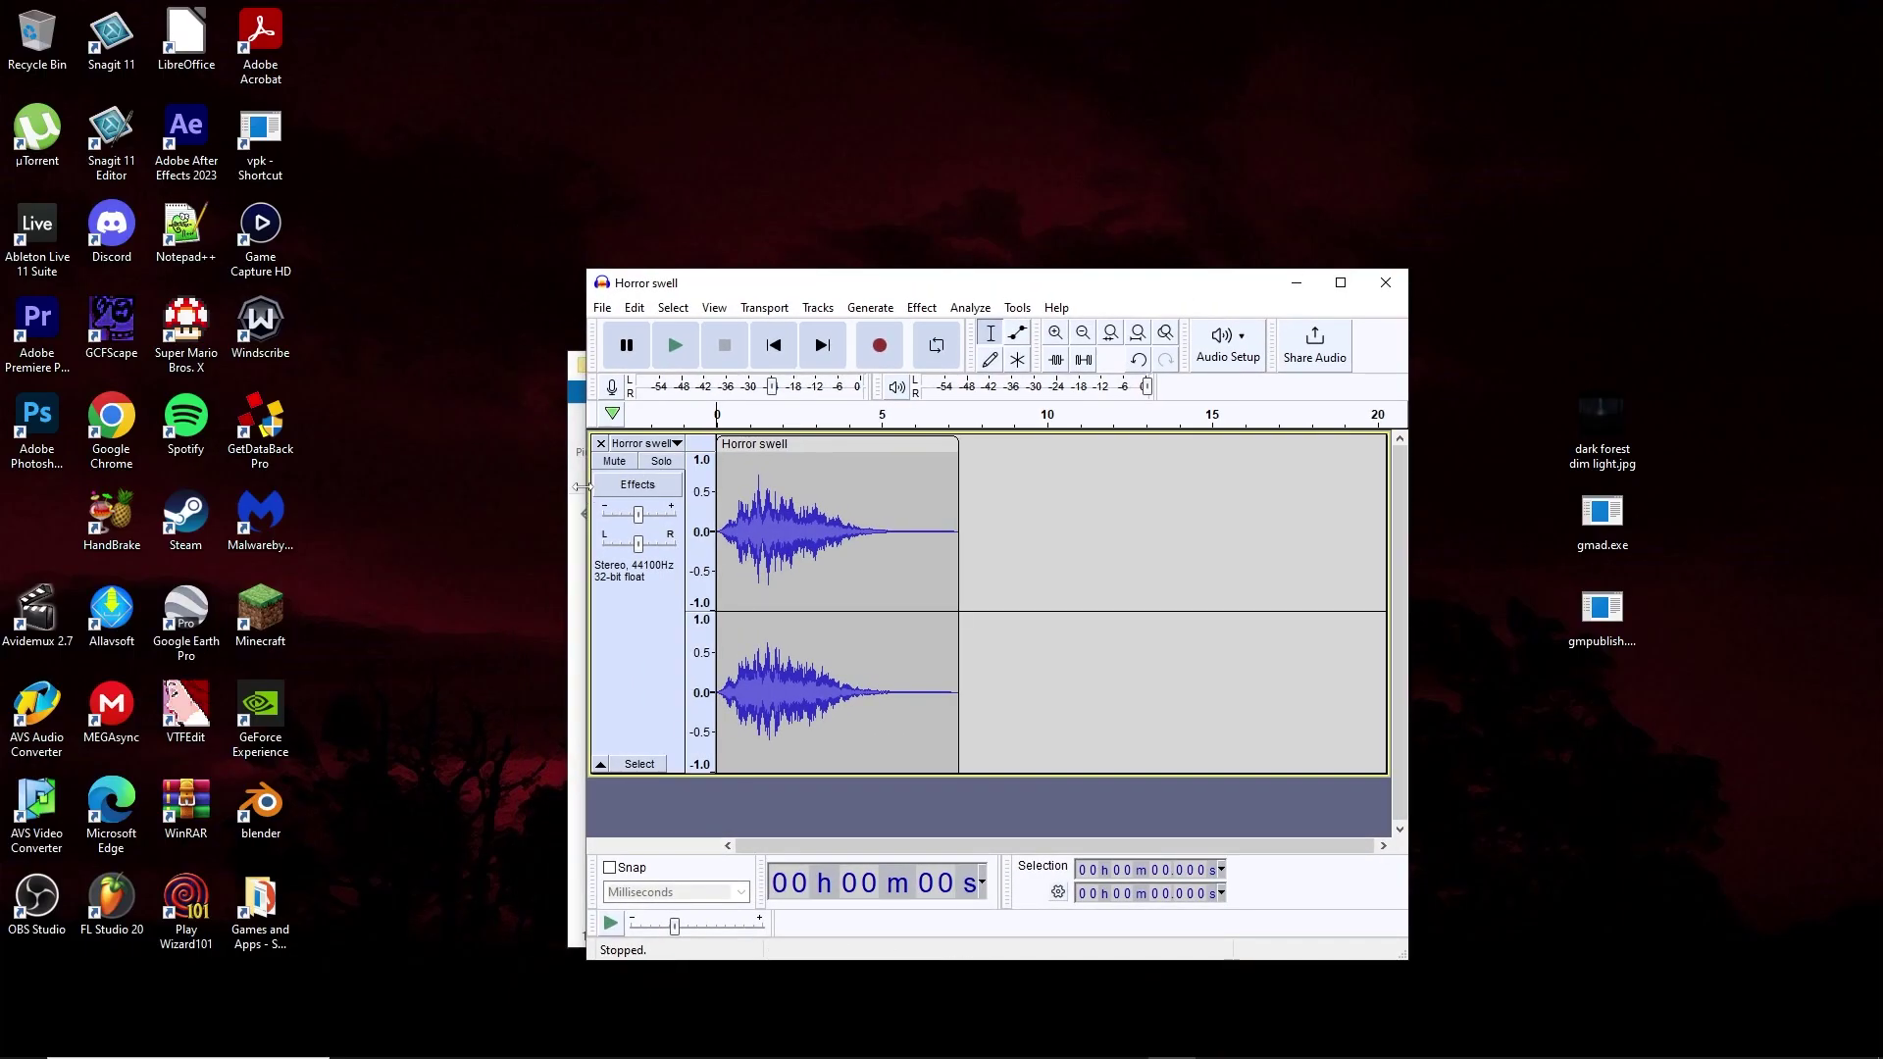
# Step: Enlarge the Audacity window and play back the Horror swell track
pyautogui.moveTo(581, 486); pyautogui.dragTo(449, 489)
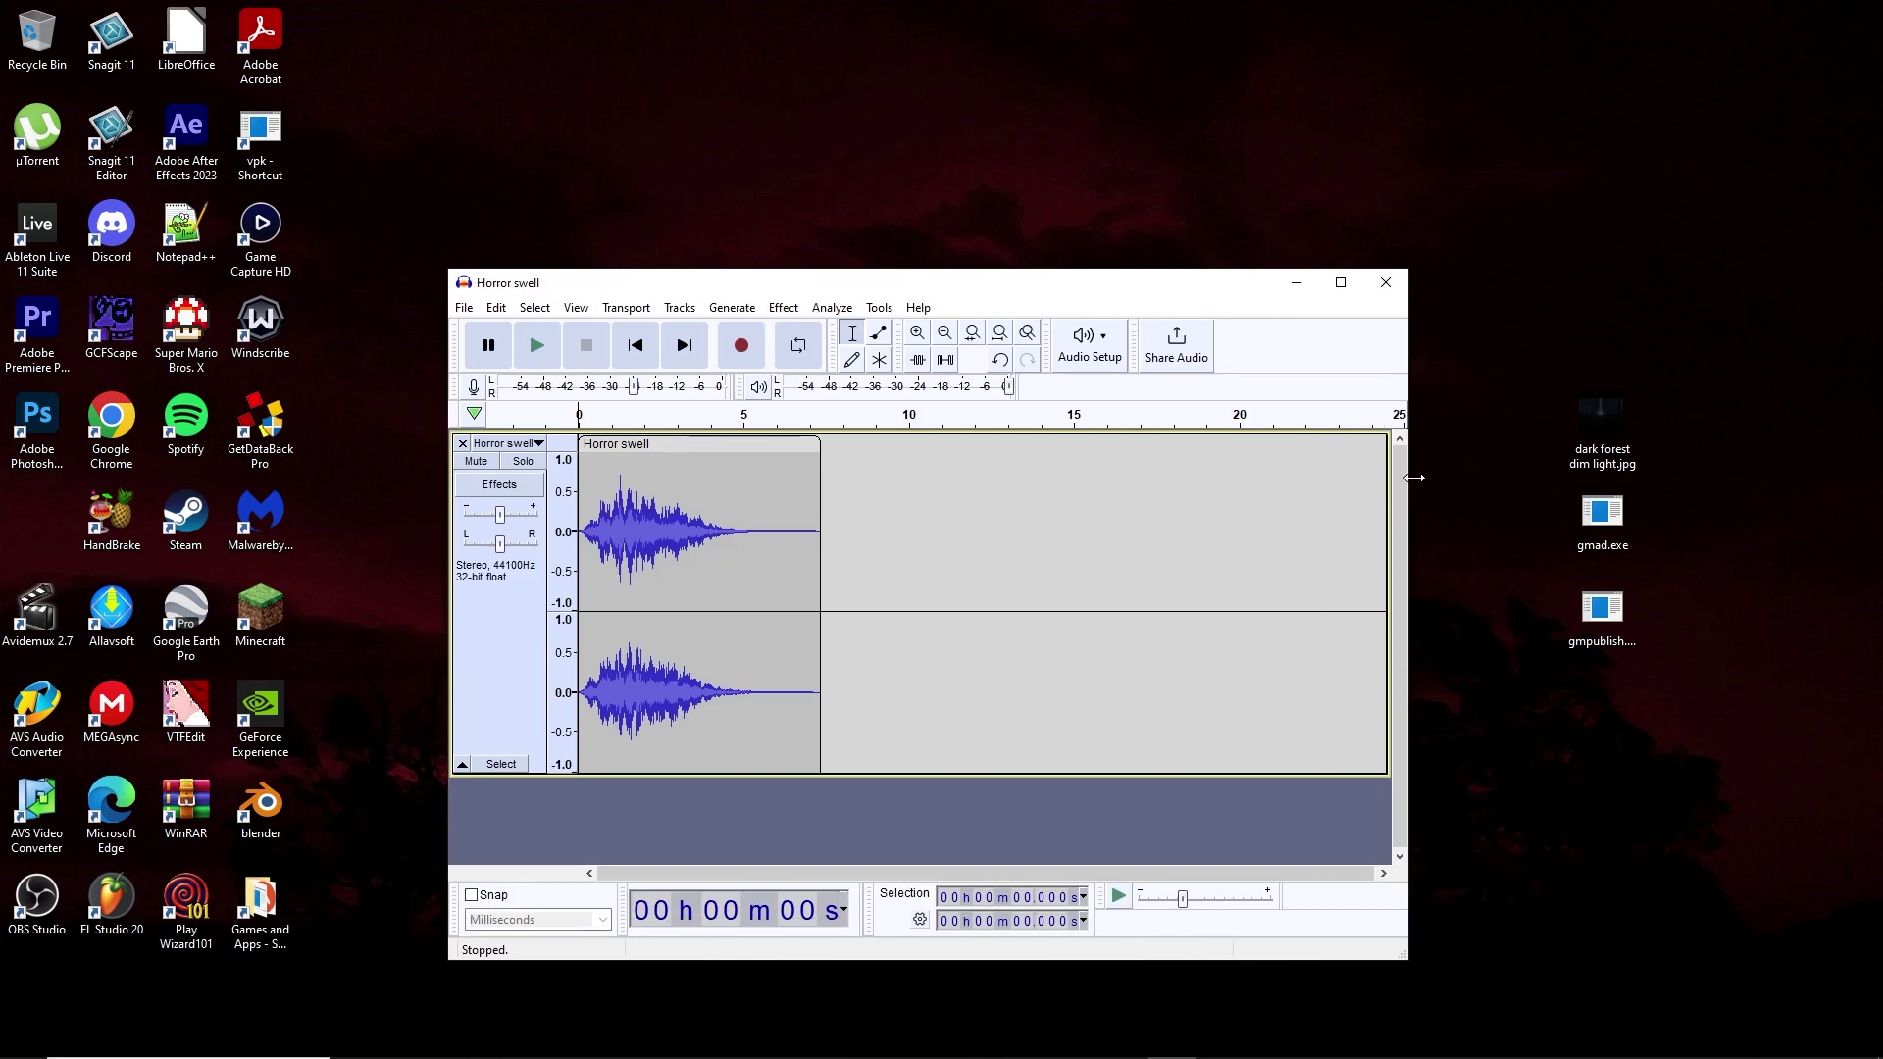
pyautogui.moveTo(1414, 478); pyautogui.dragTo(1562, 478)
pyautogui.moveTo(917, 271); pyautogui.dragTo(915, 144)
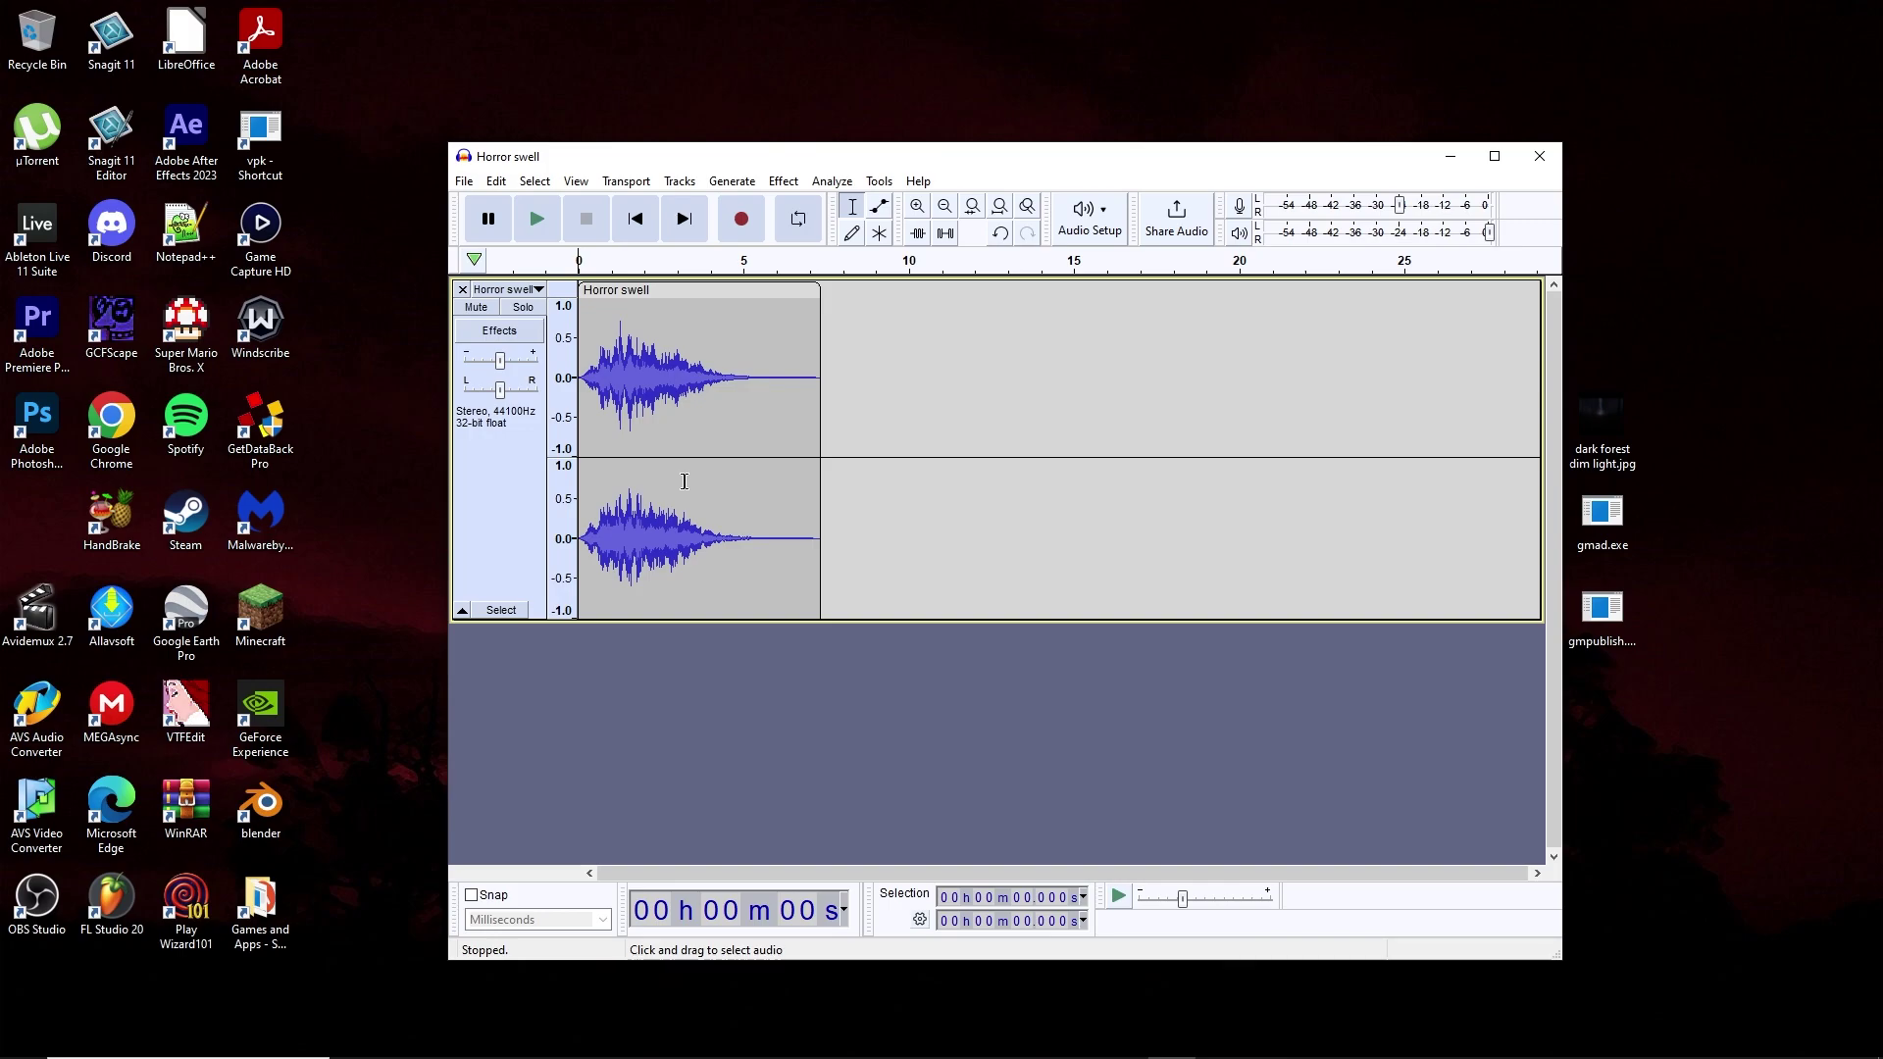
pyautogui.press('space')
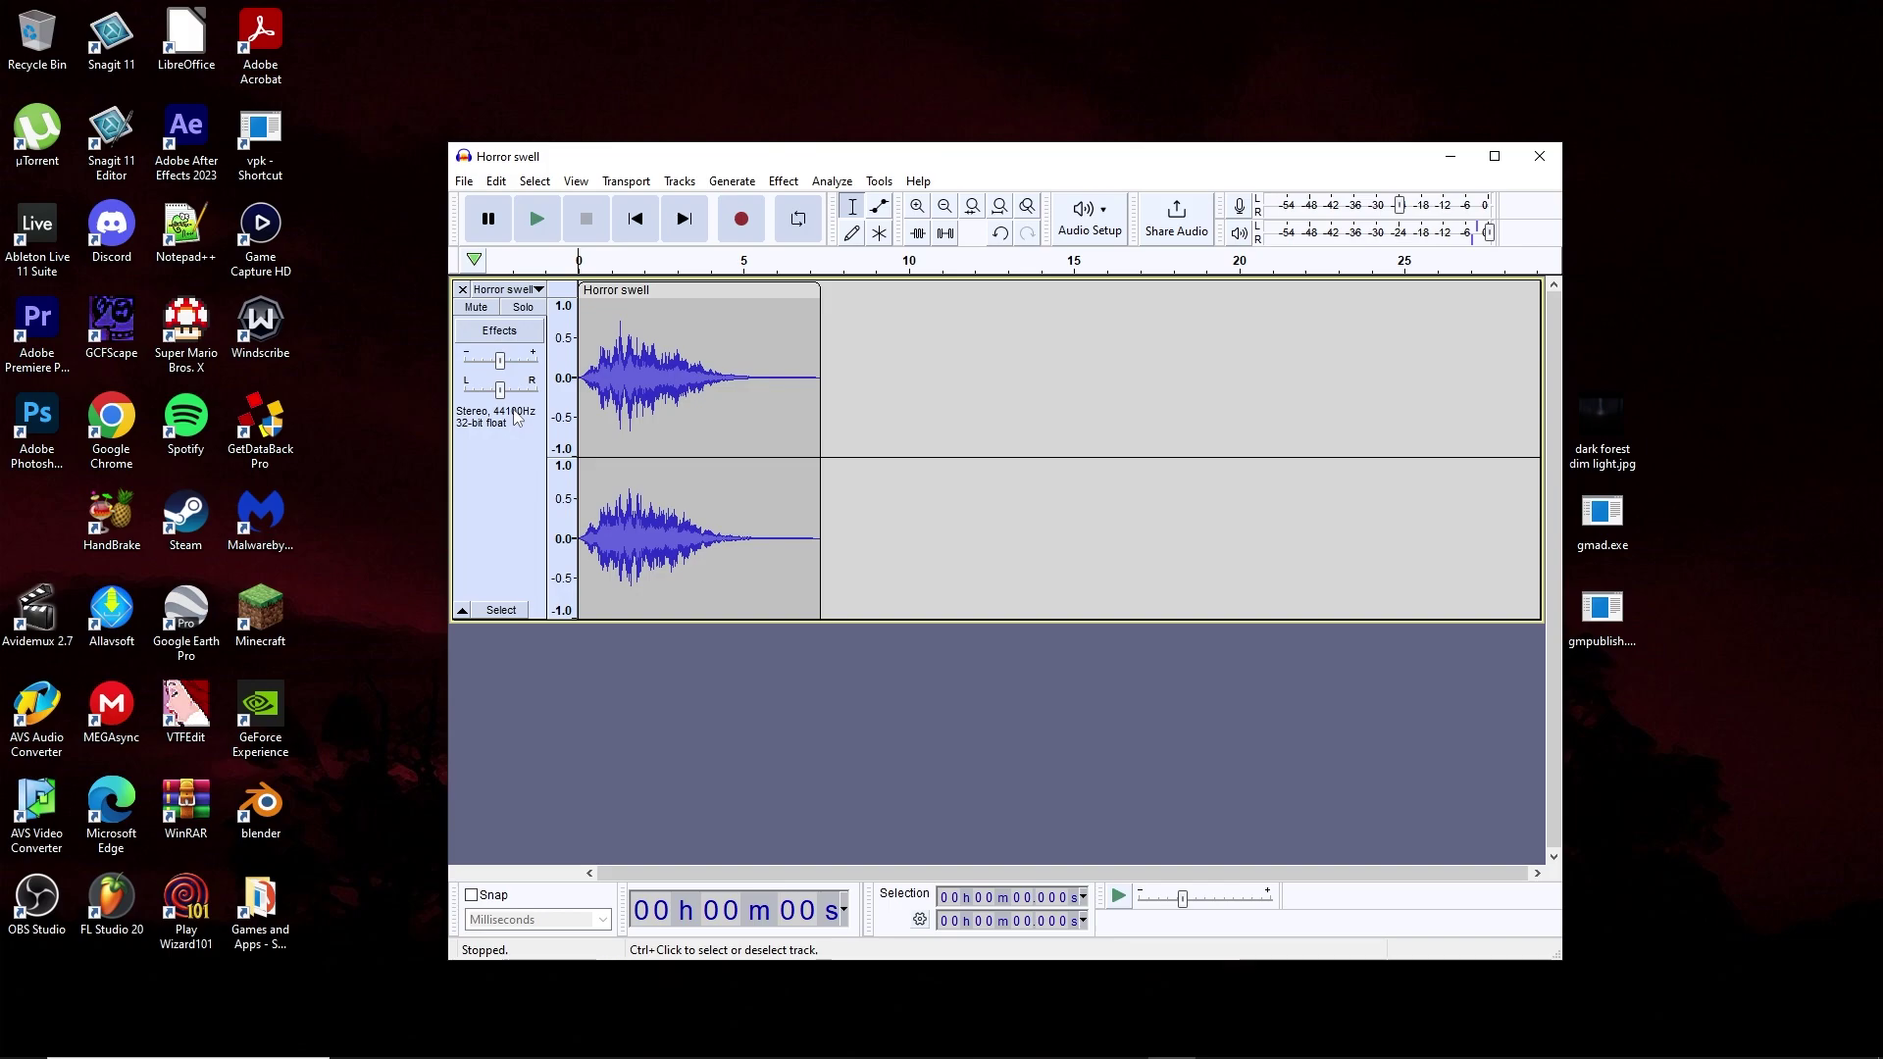
# Step: Set the Horror swell track's sample rate to 96000 Hz
pyautogui.click(510, 289)
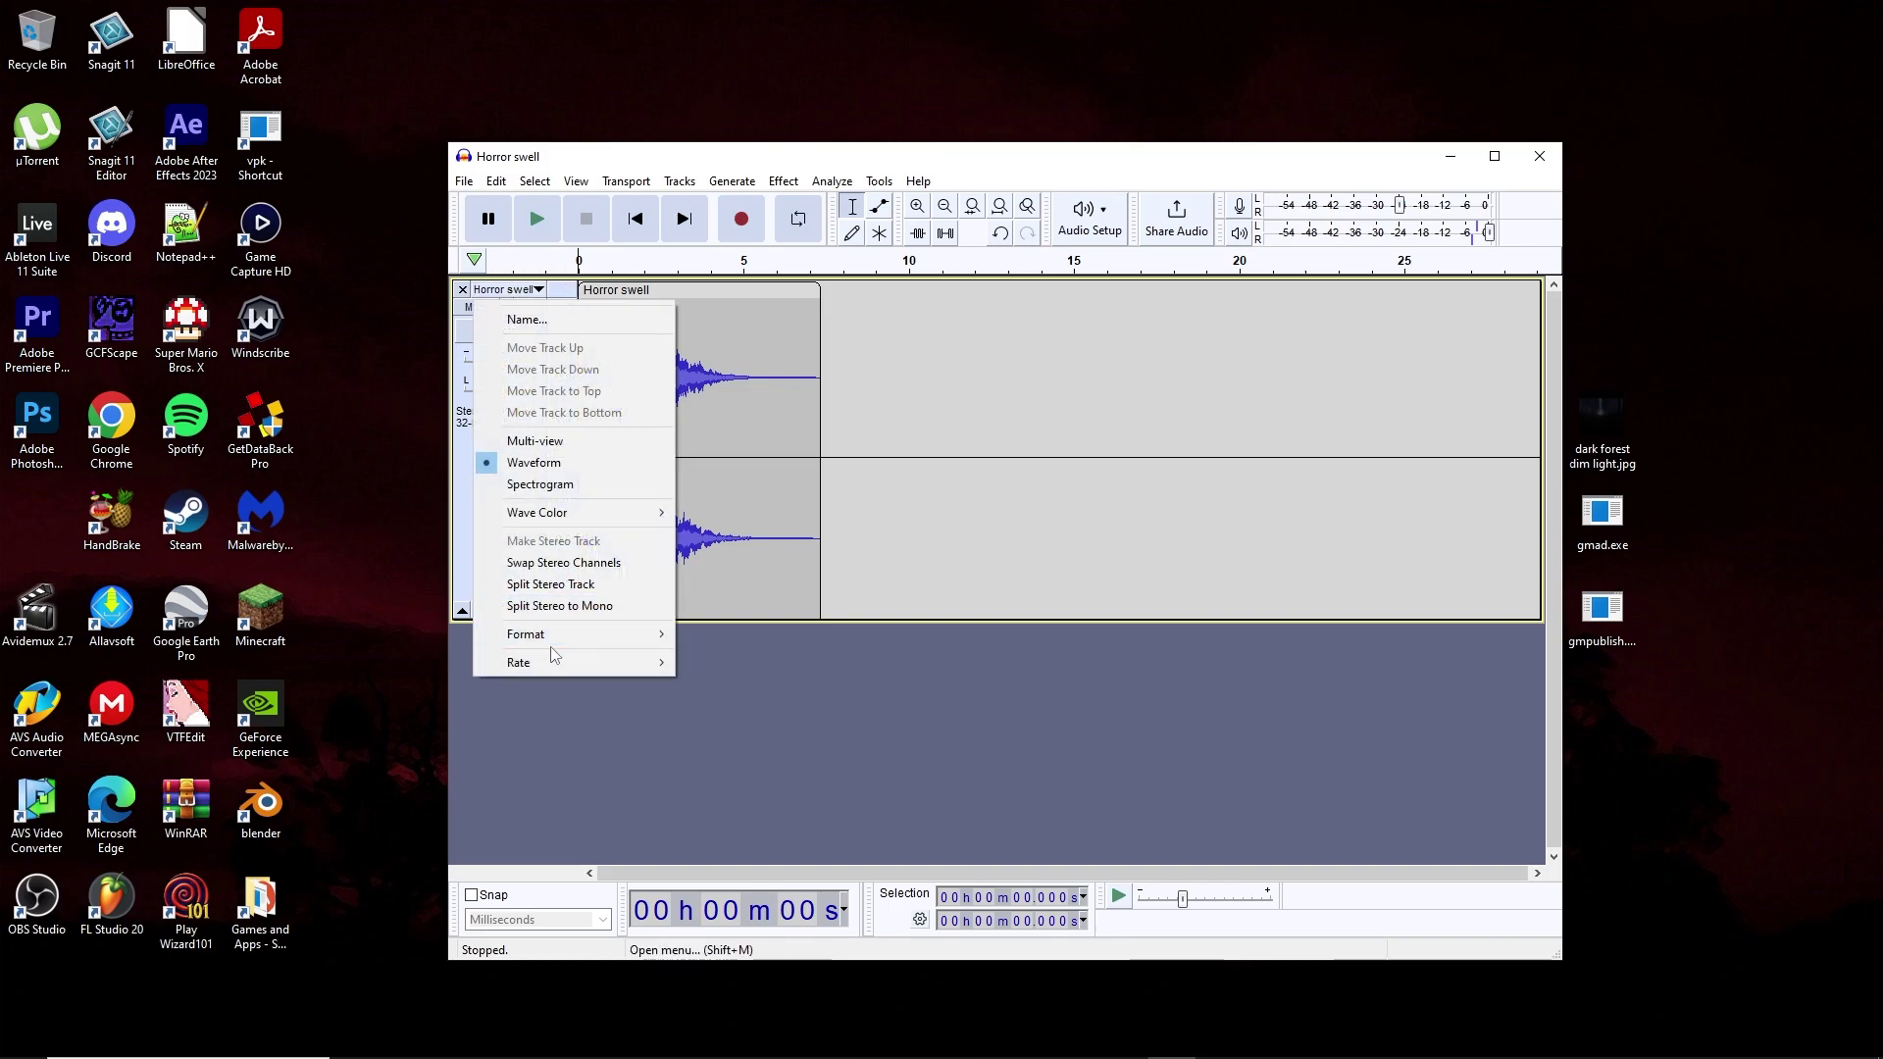
pyautogui.moveTo(555, 655)
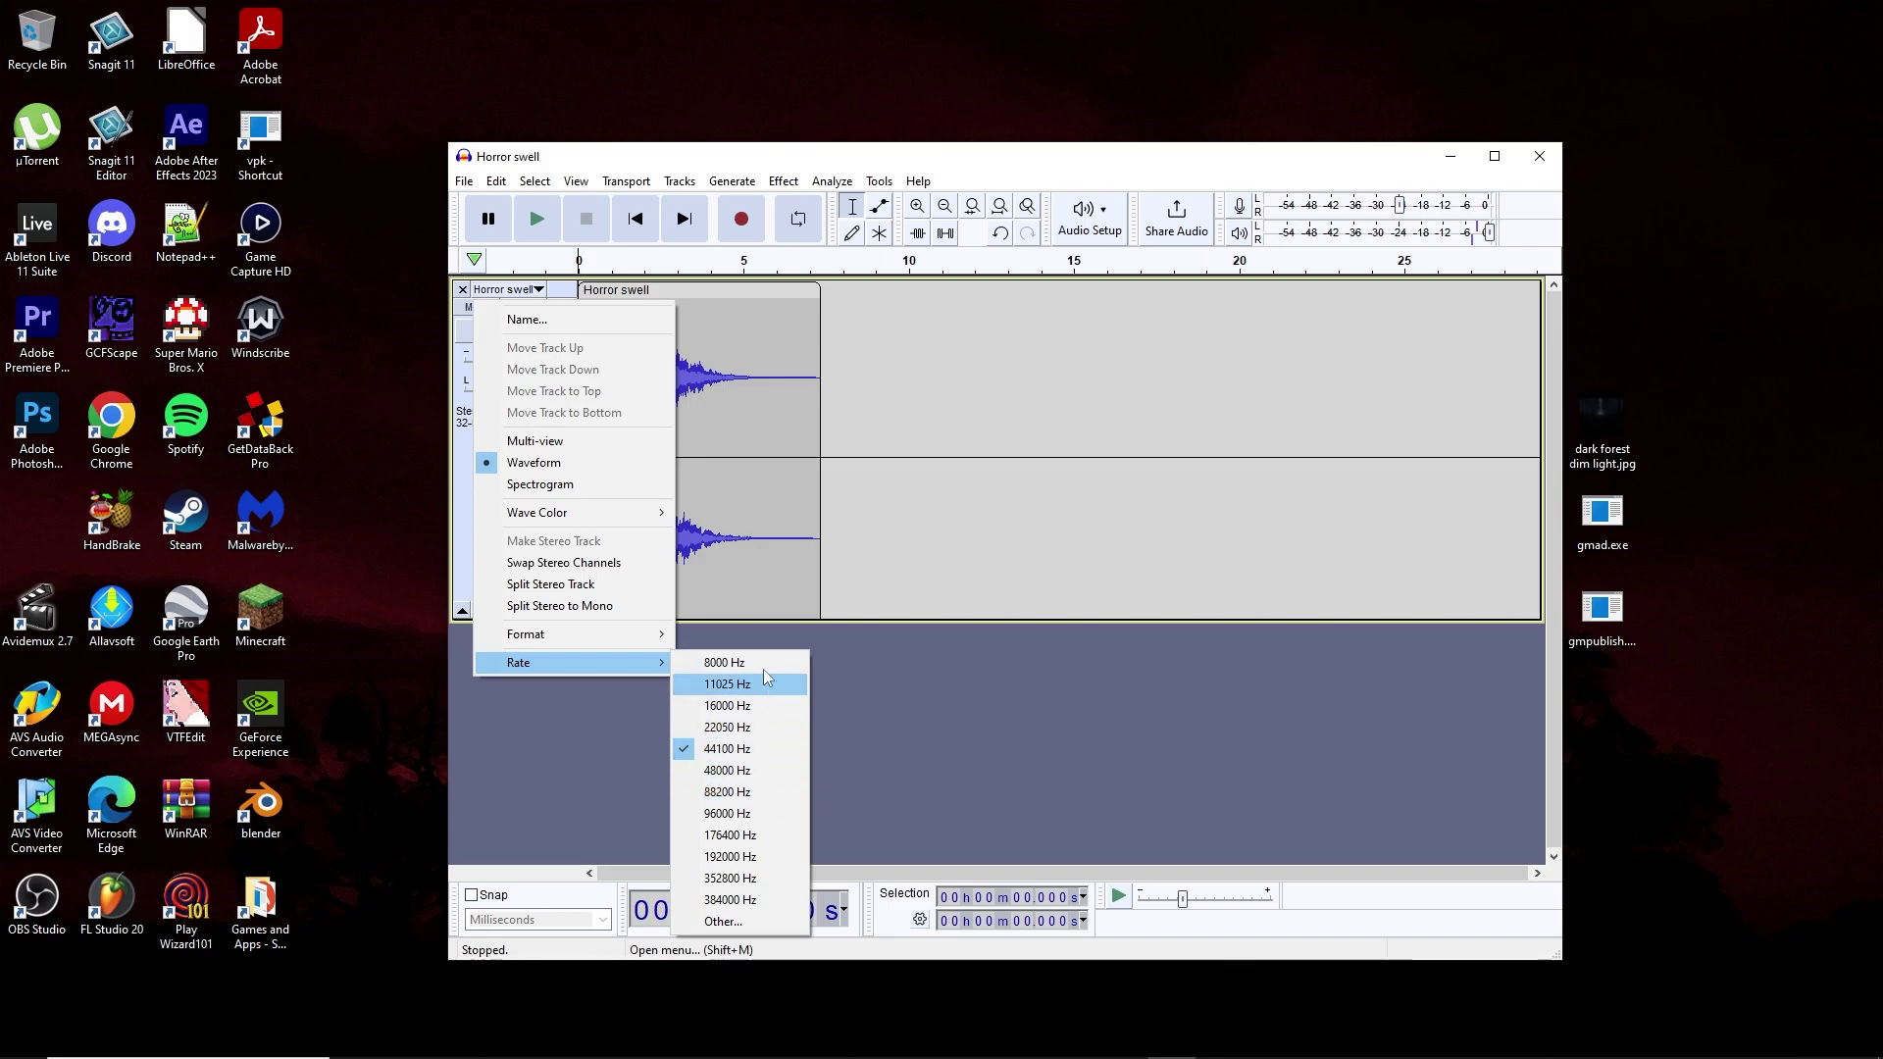
pyautogui.click(763, 813)
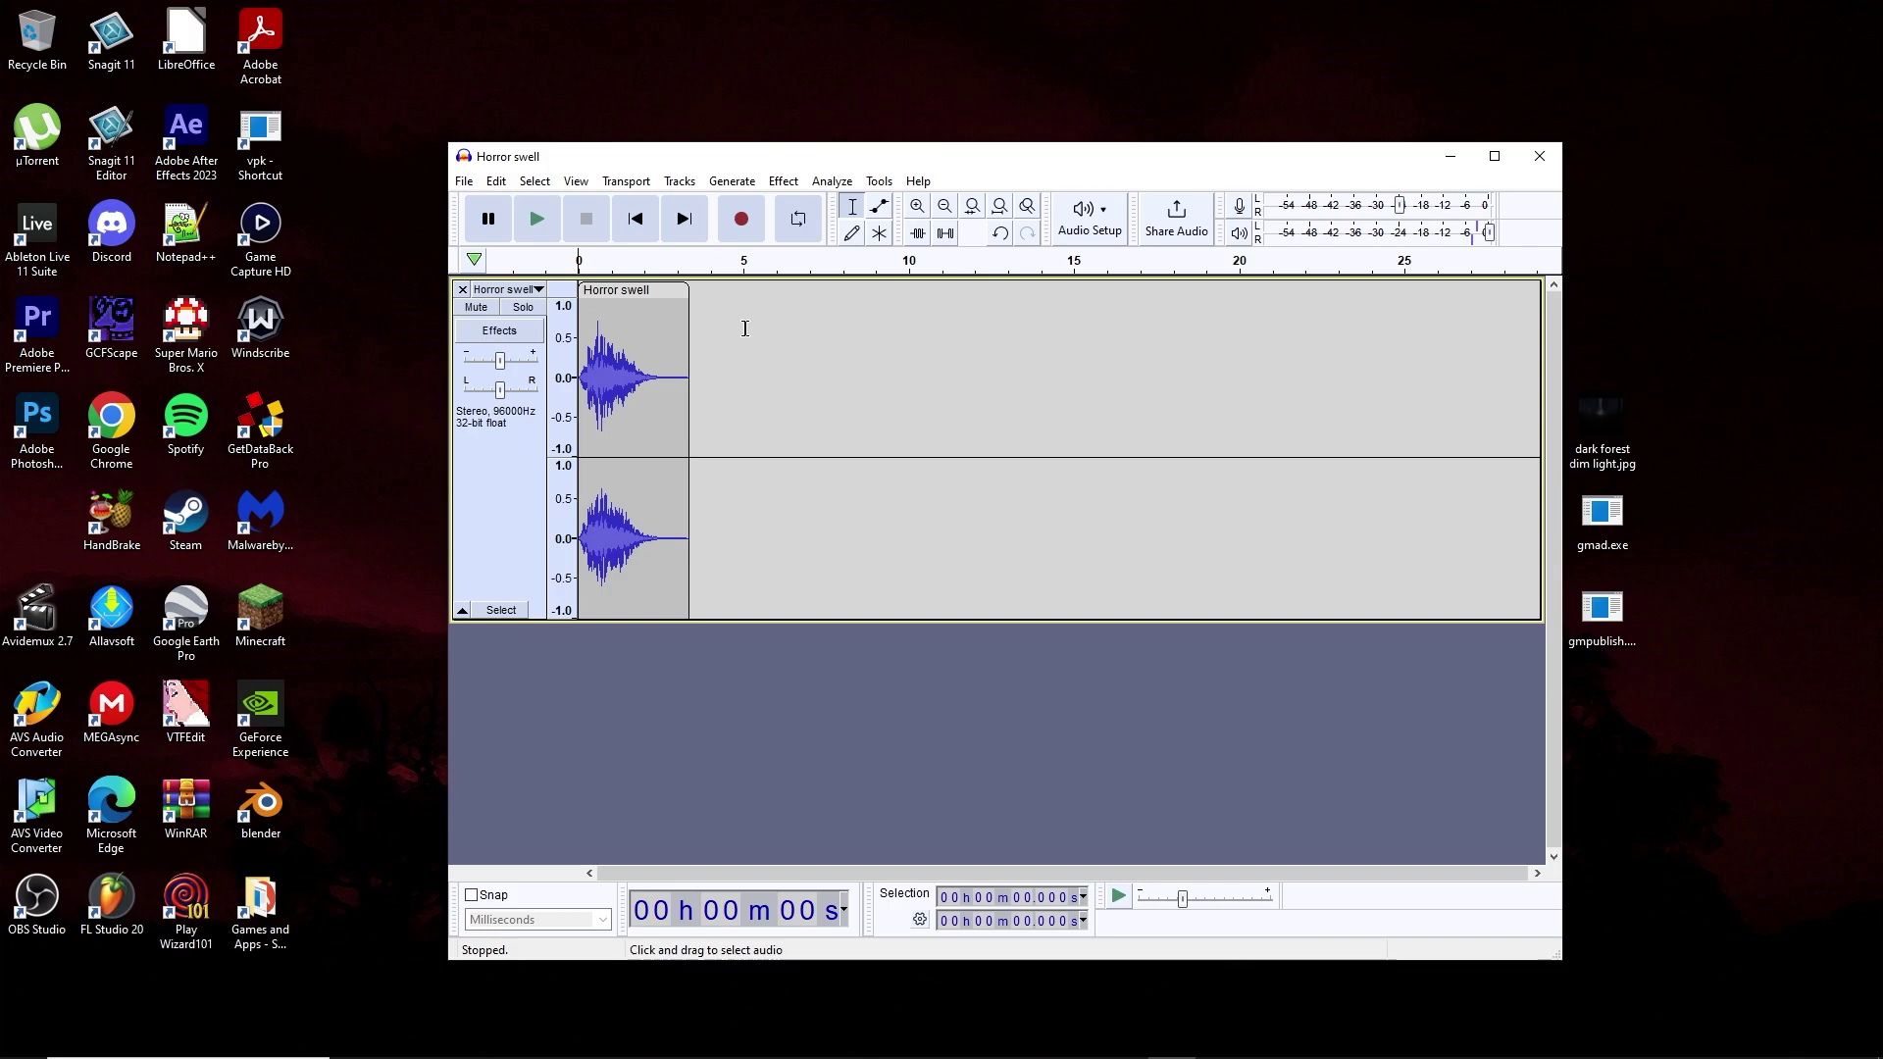
# Step: Select the whole Horror swell clip and try the Change Speed effect with a speed multiplier of 1.226
pyautogui.click(575, 410)
pyautogui.scroll(-1, 578, 397)
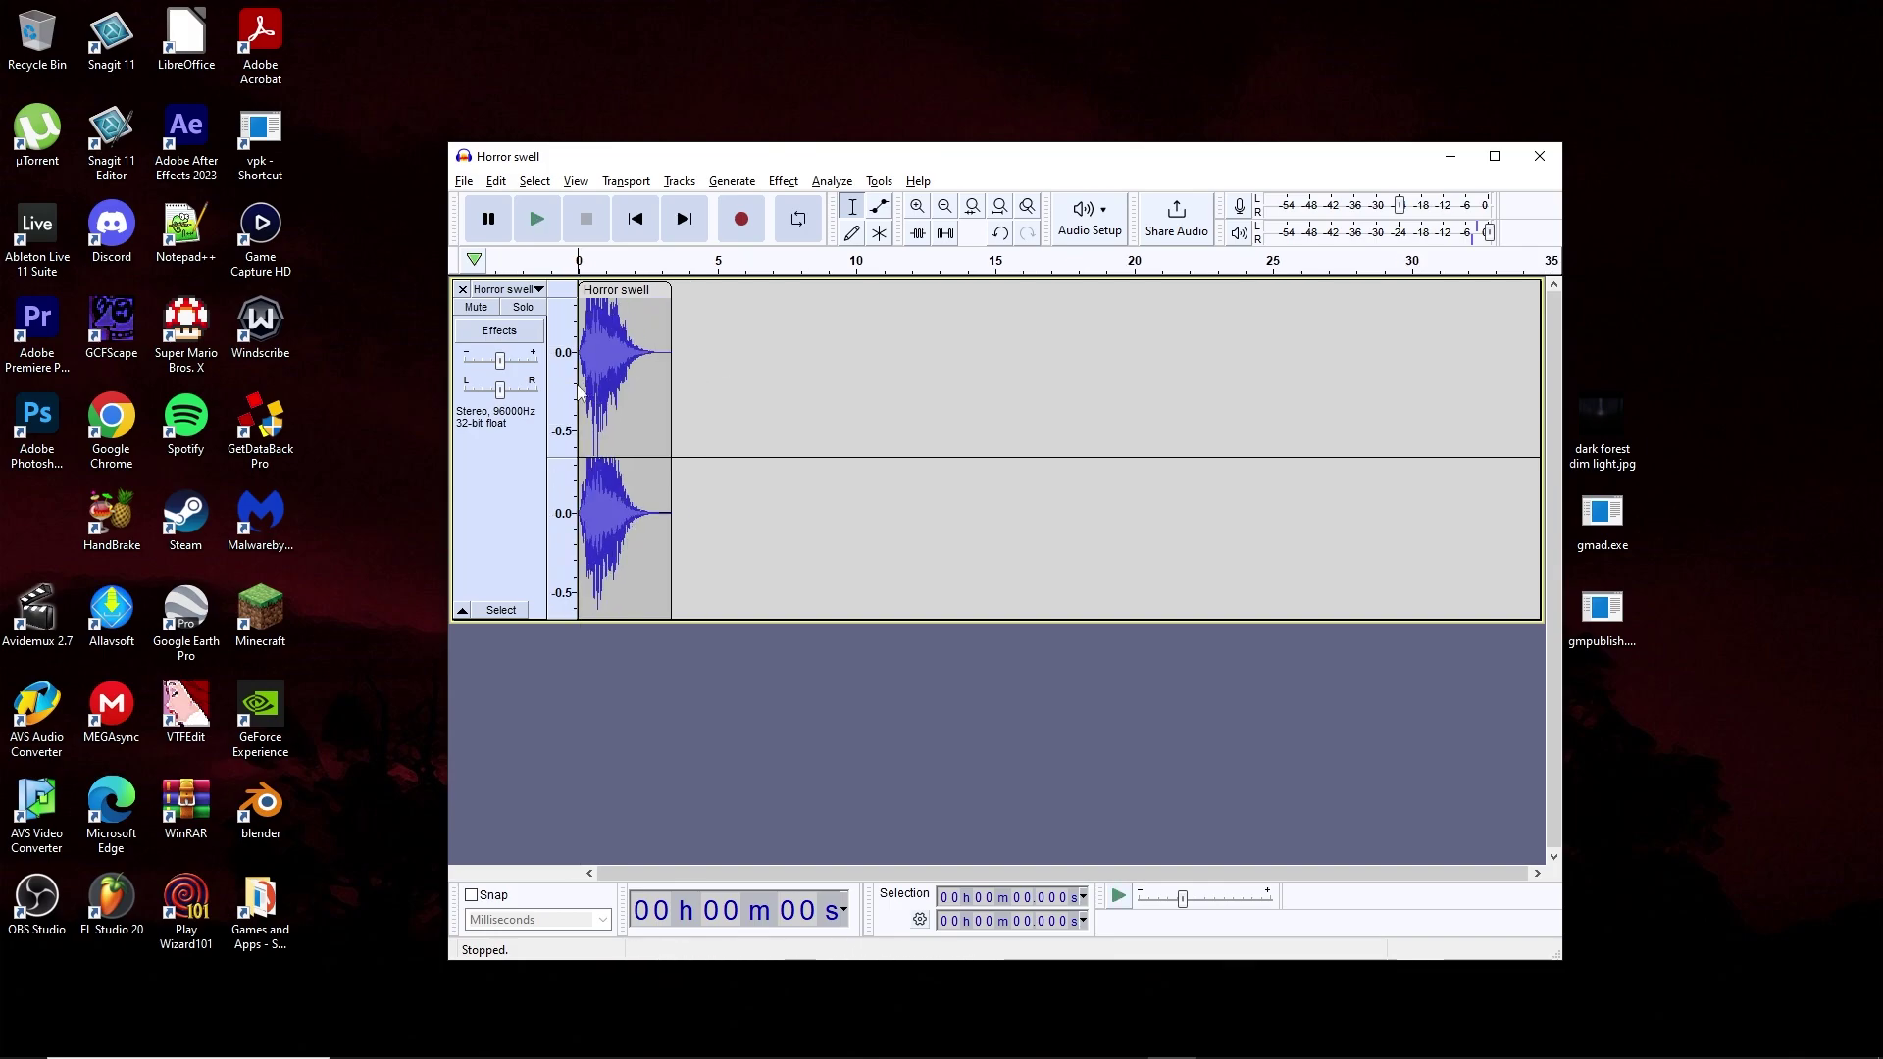
pyautogui.press('alt')
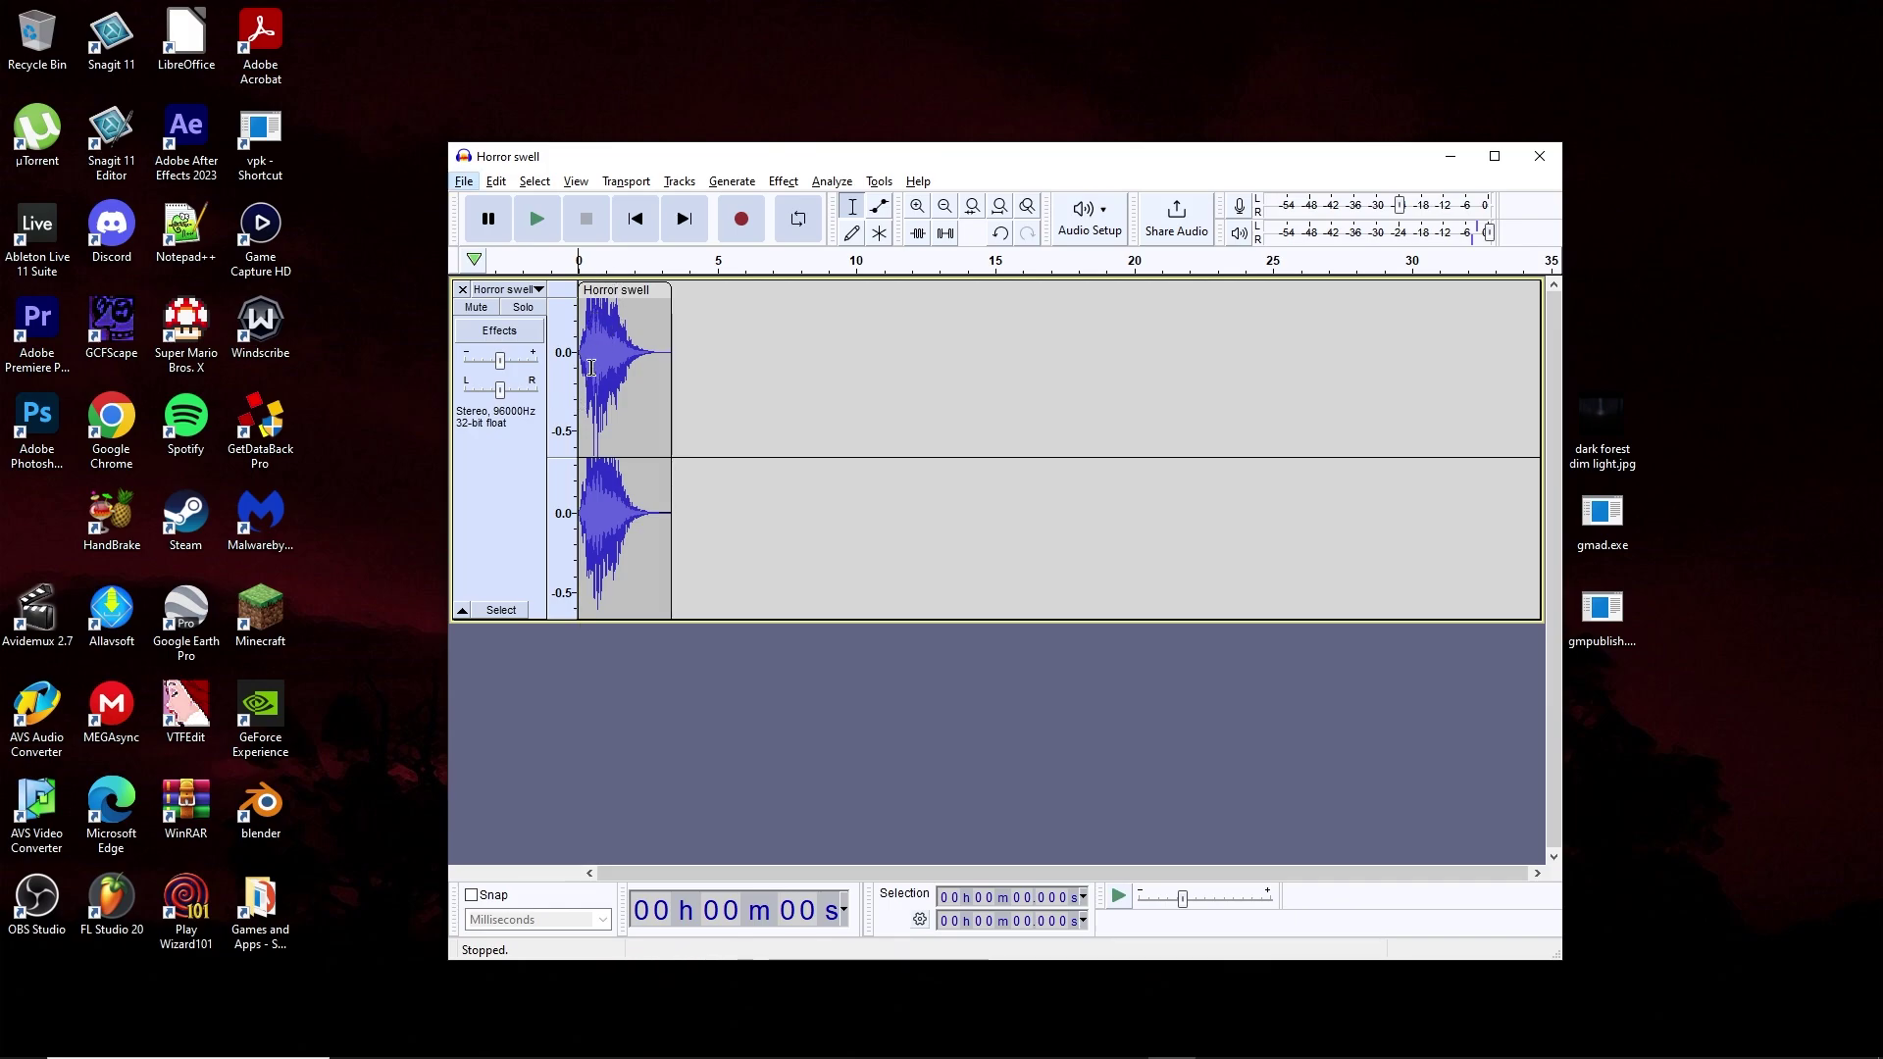
pyautogui.moveTo(592, 368); pyautogui.dragTo(916, 392)
pyautogui.scroll(3, 591, 373)
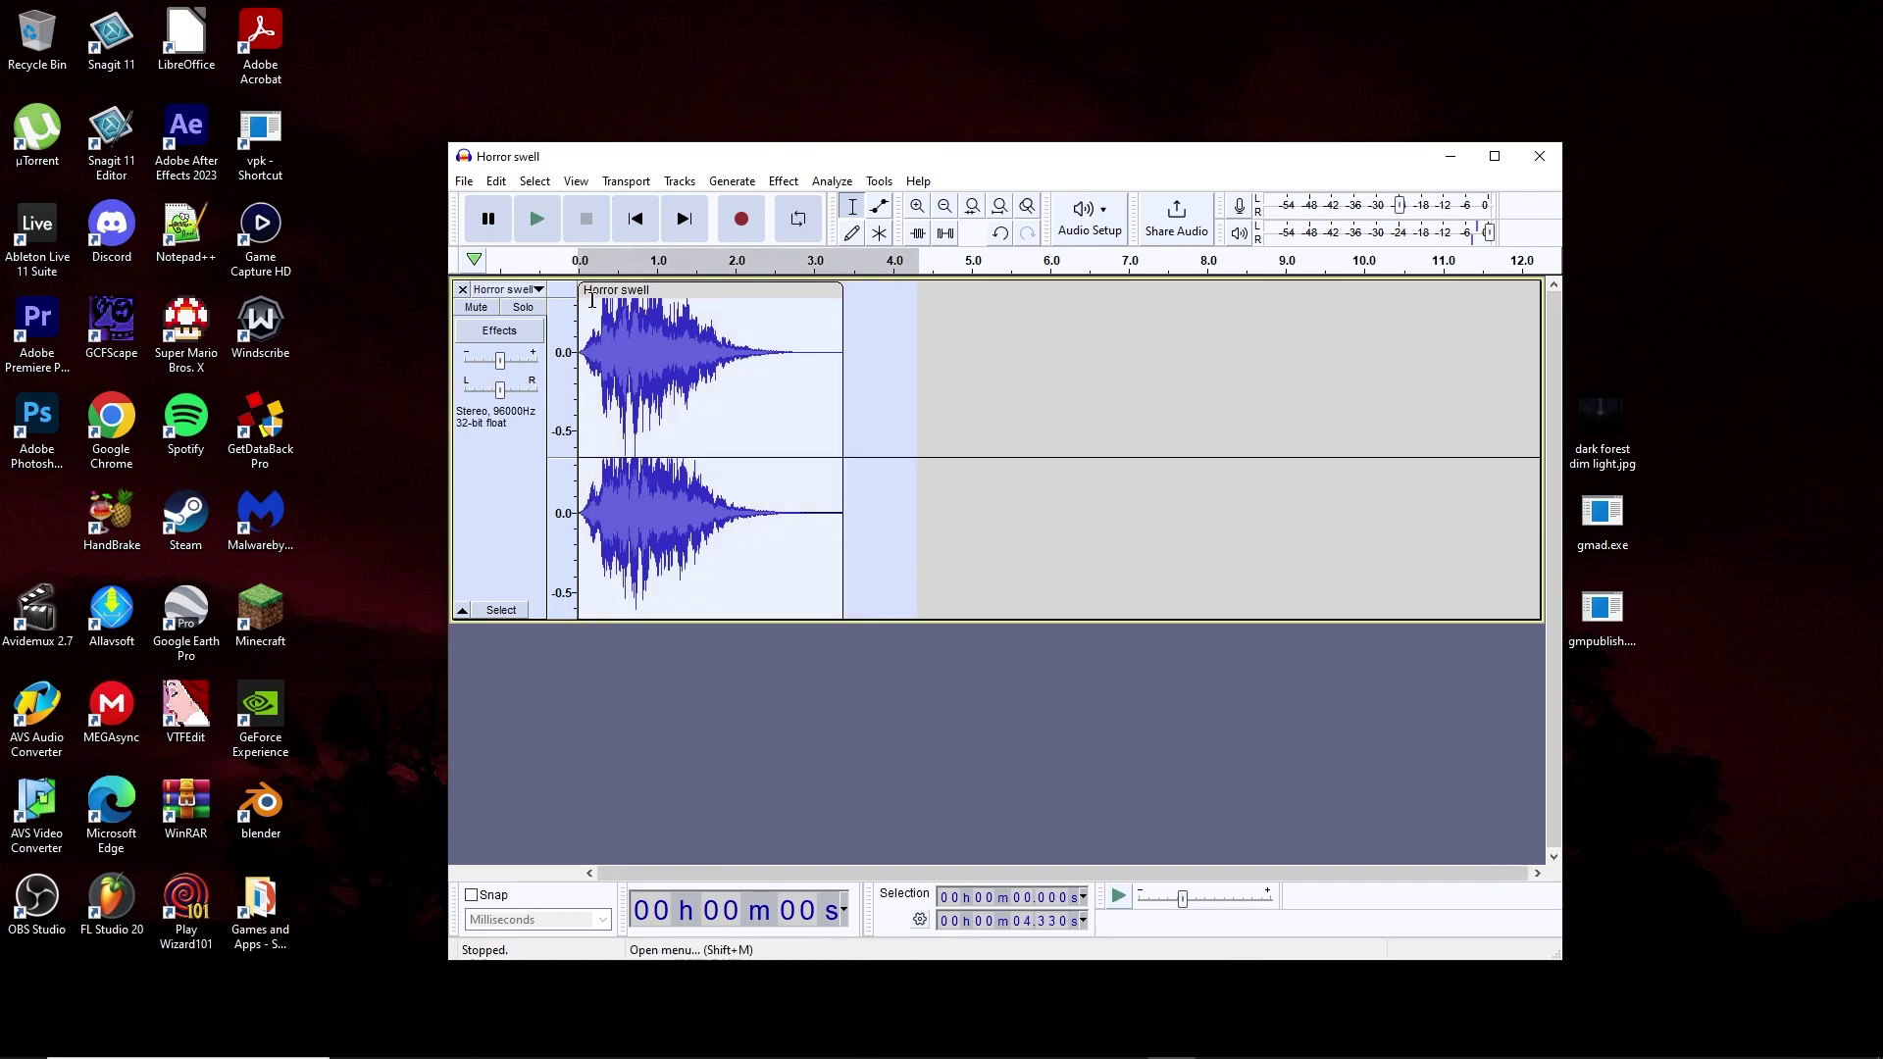
pyautogui.click(784, 181)
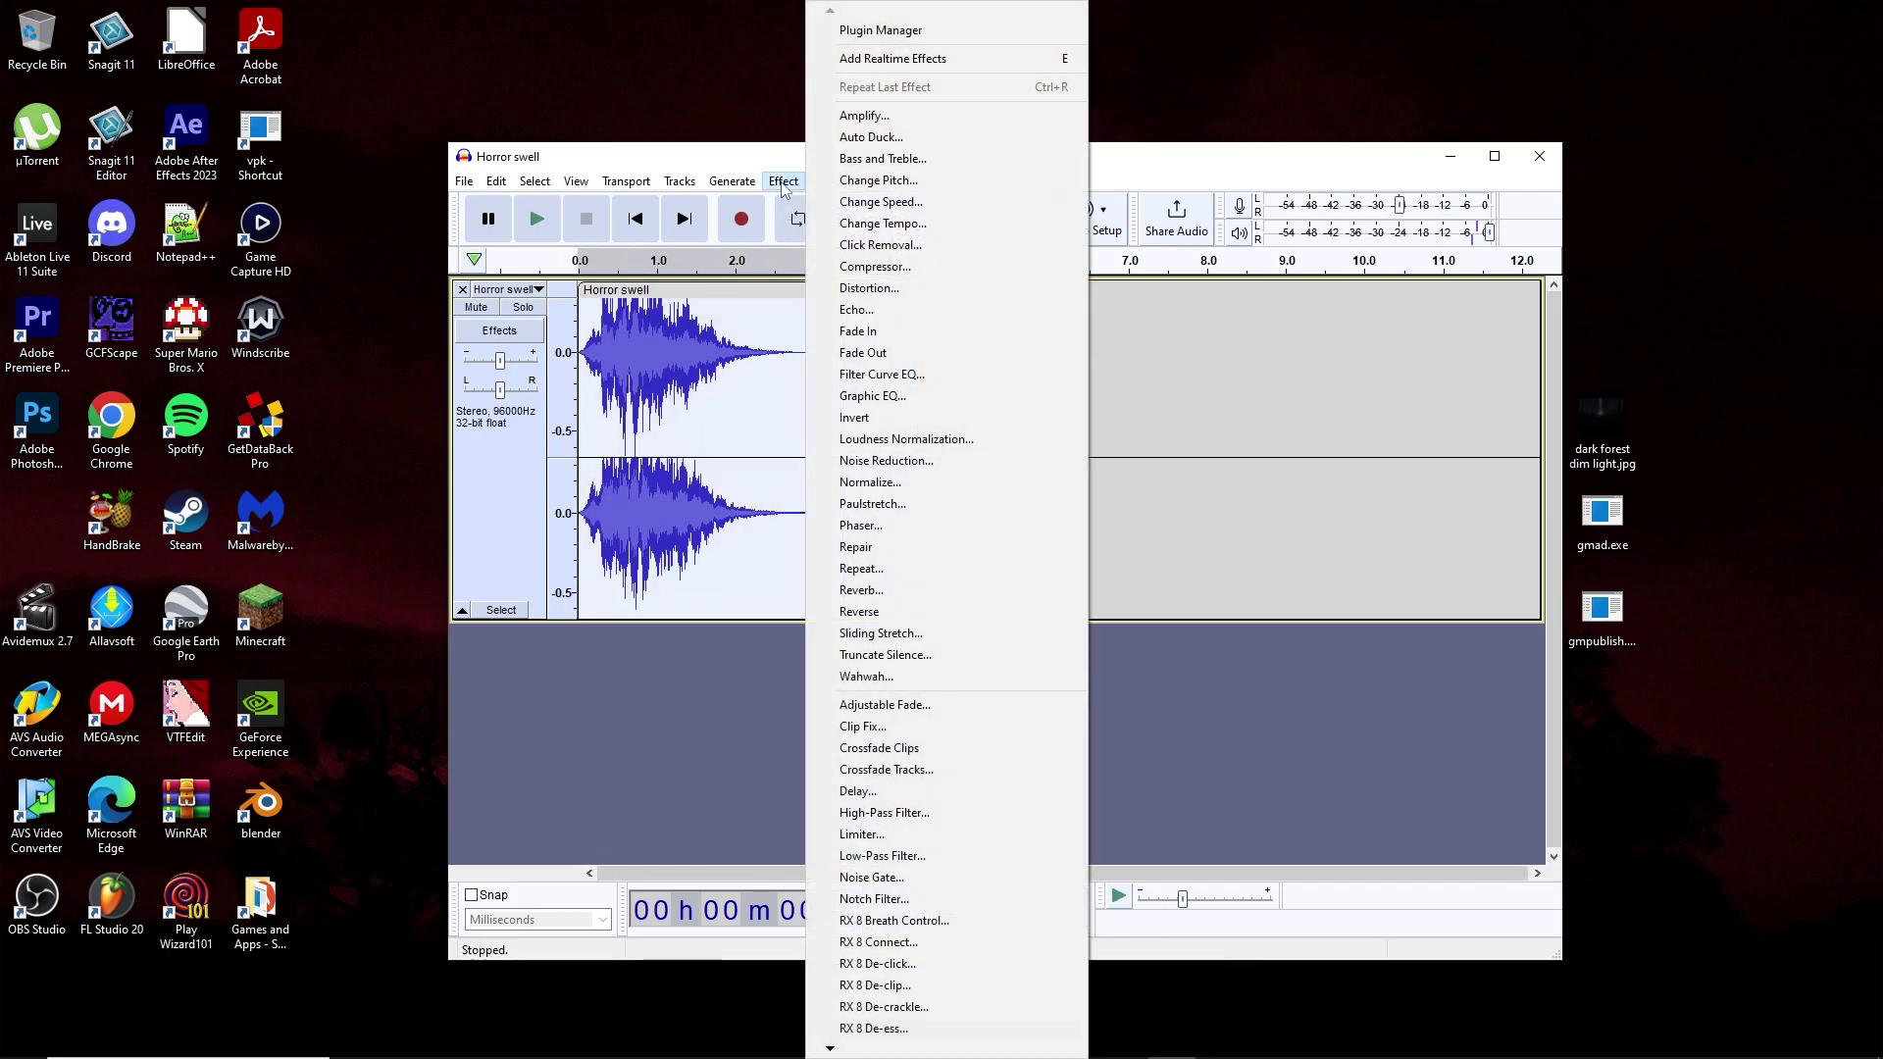
pyautogui.click(941, 201)
pyautogui.moveTo(966, 554); pyautogui.dragTo(1022, 561)
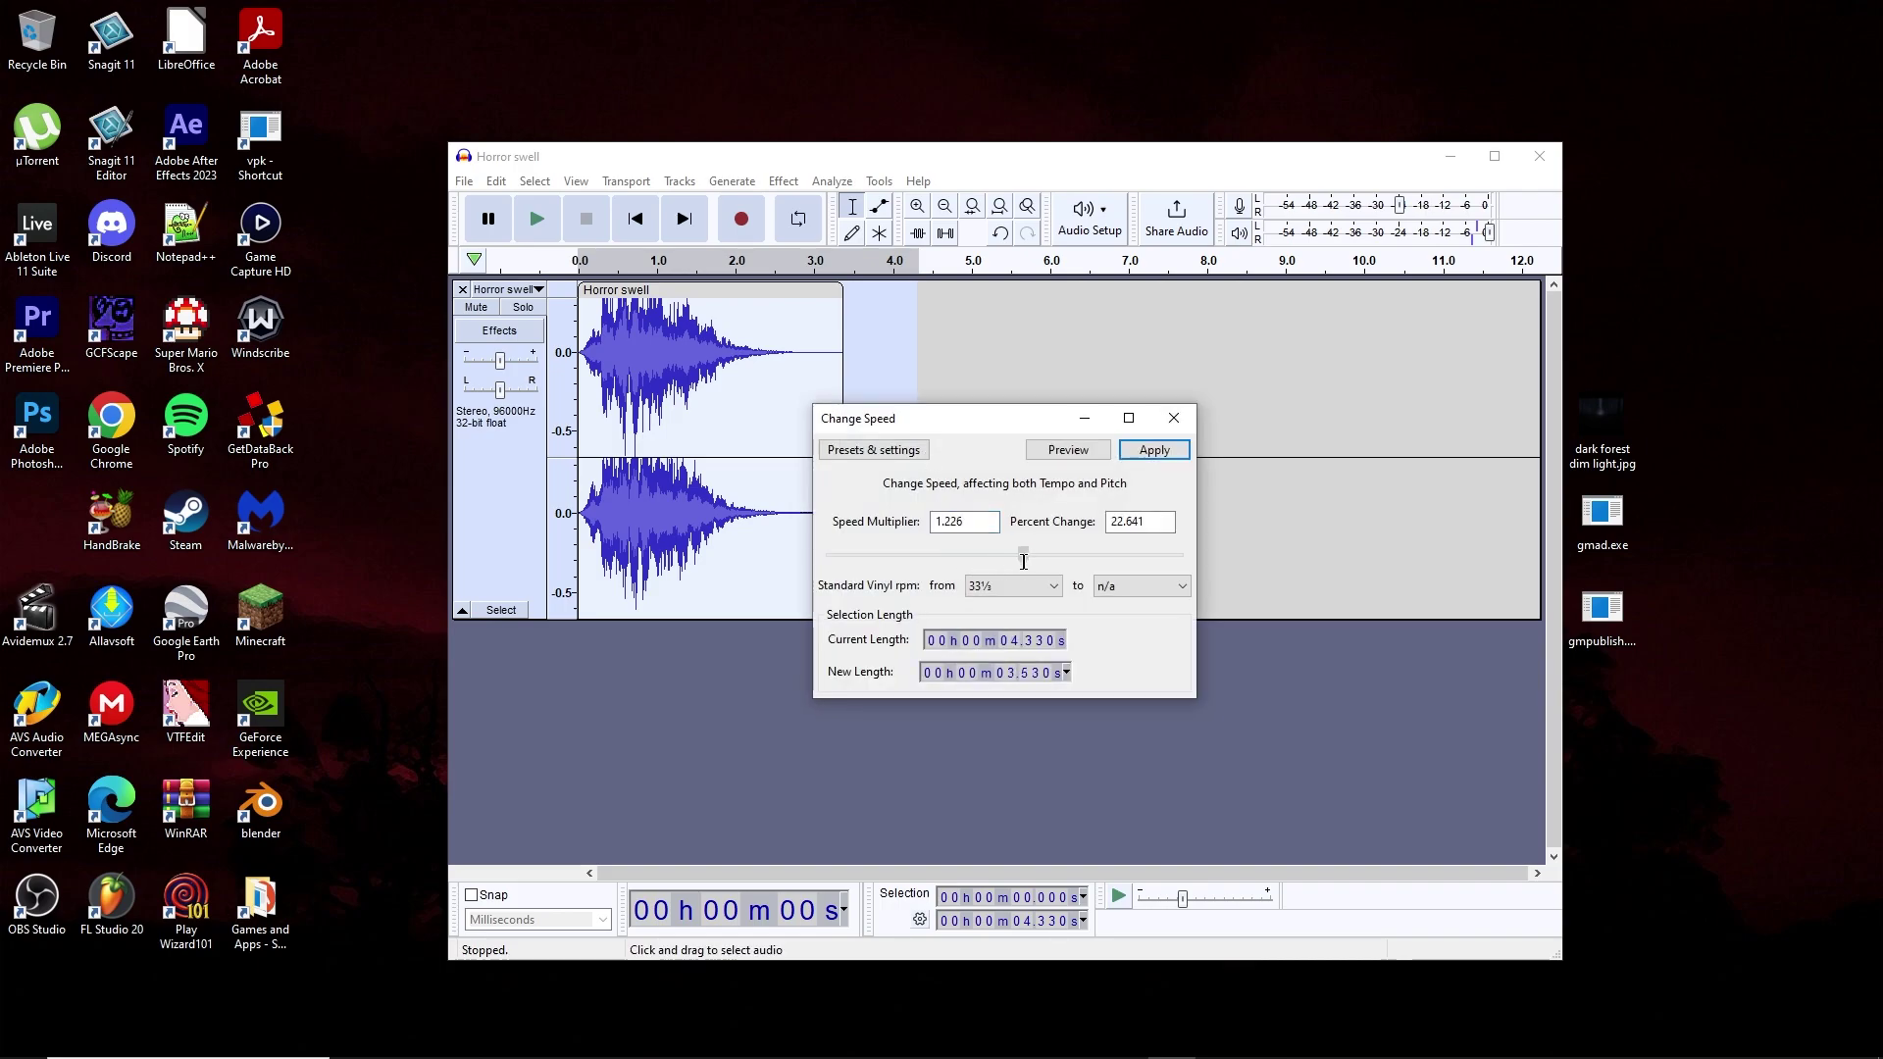
pyautogui.click(1154, 449)
pyautogui.click(620, 382)
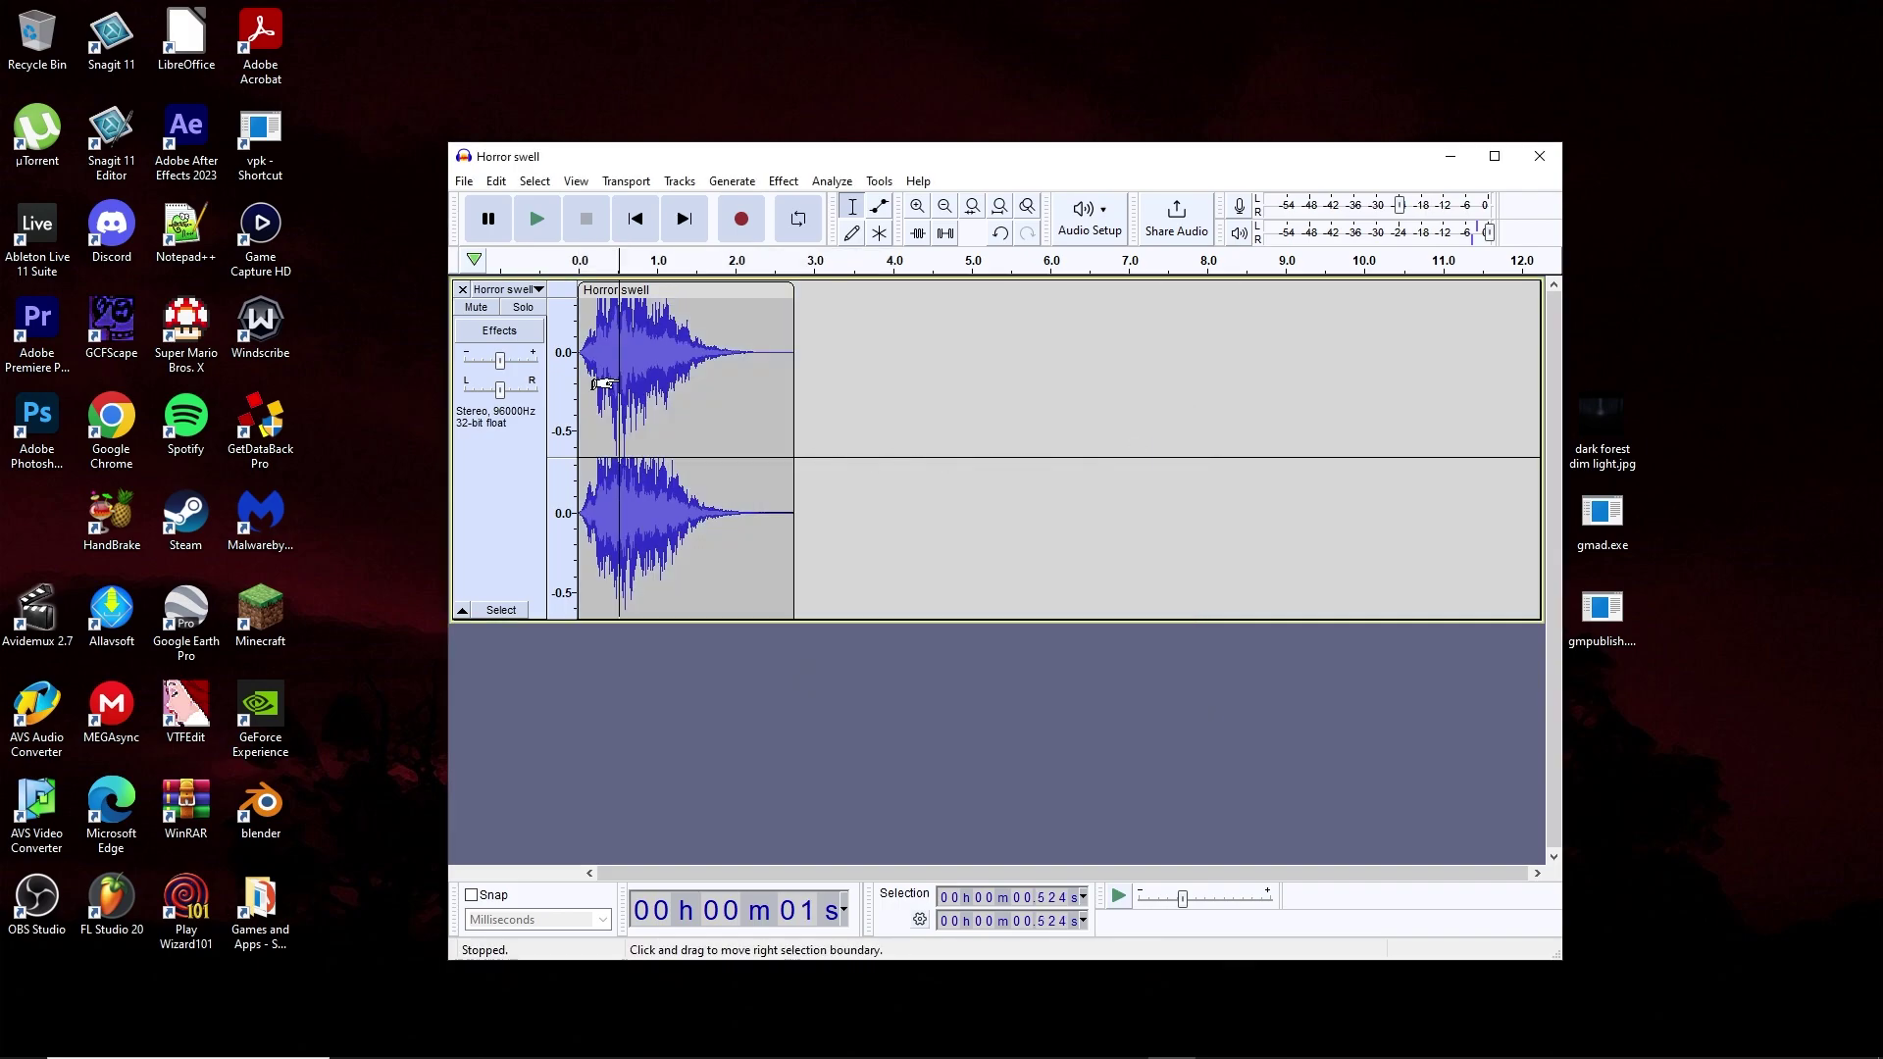
# Step: Undo the speed change and the sample rate change on the Horror swell track
pyautogui.hotkey('ctrl', 'z')
pyautogui.click(618, 380)
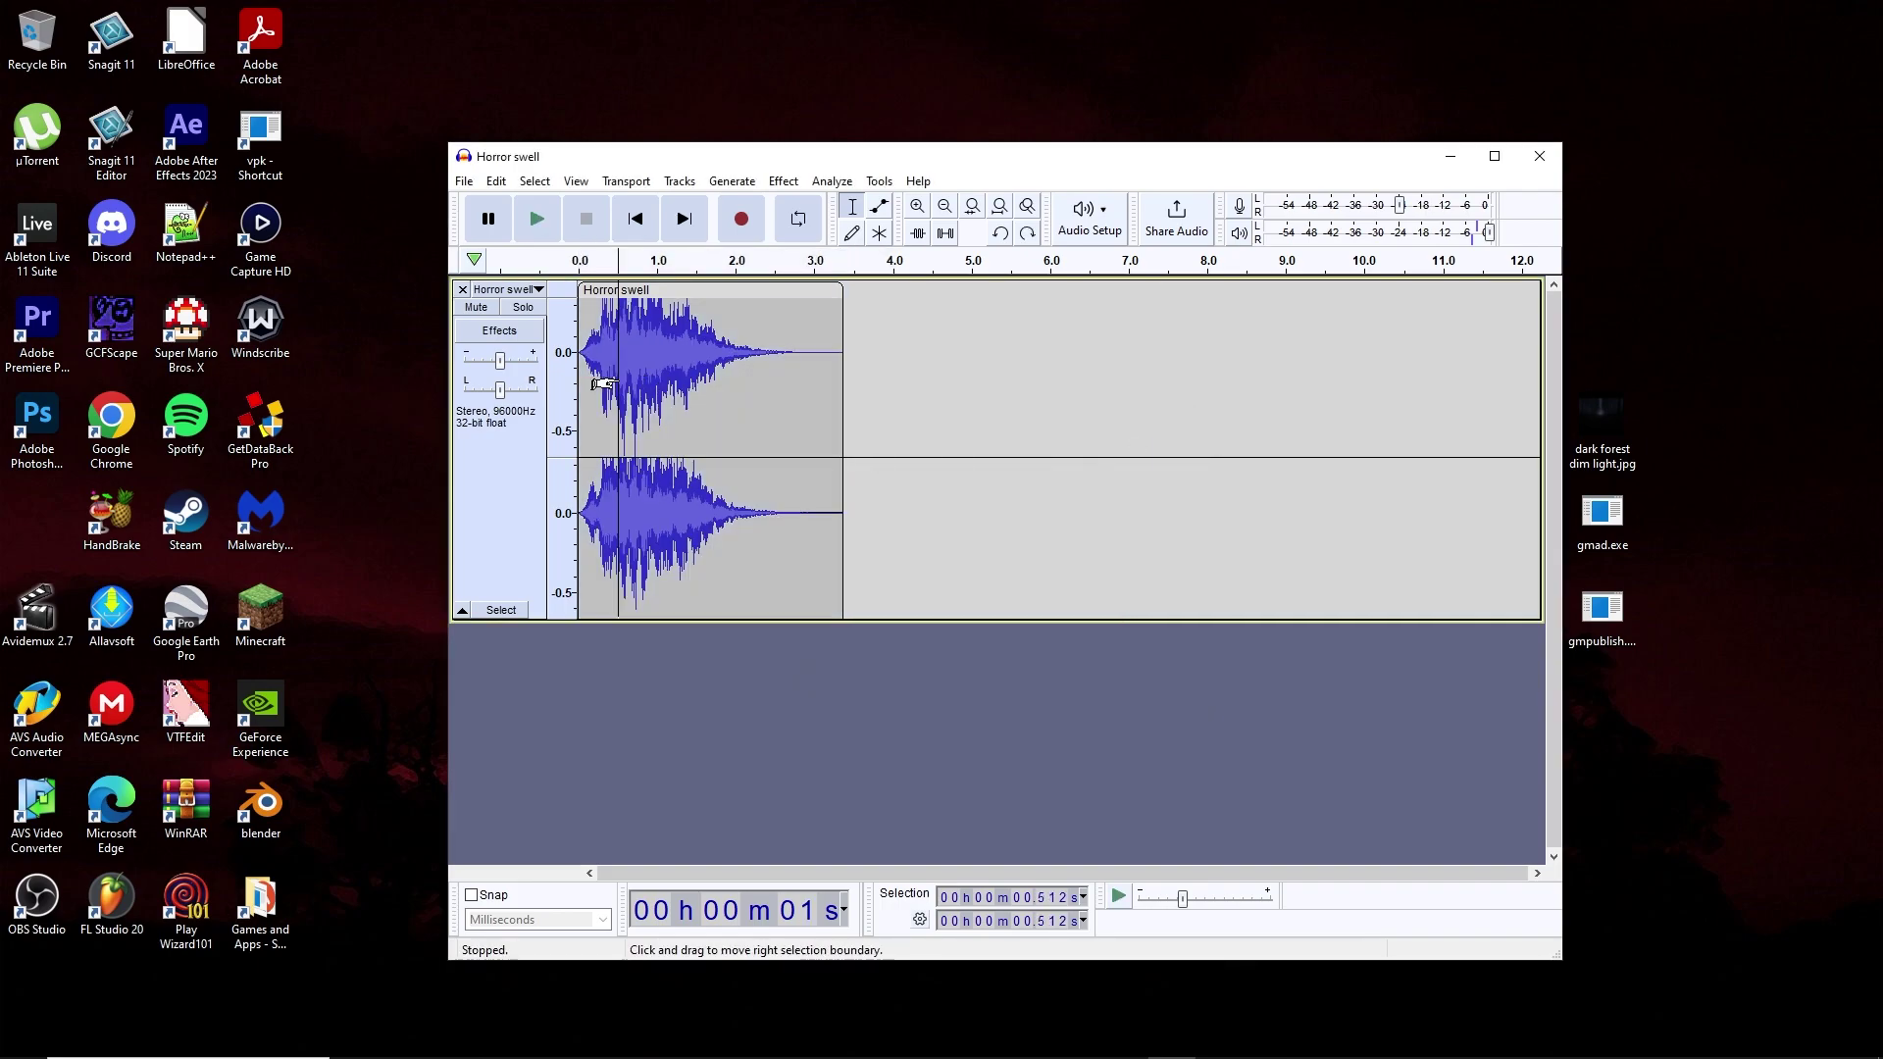
pyautogui.click(783, 182)
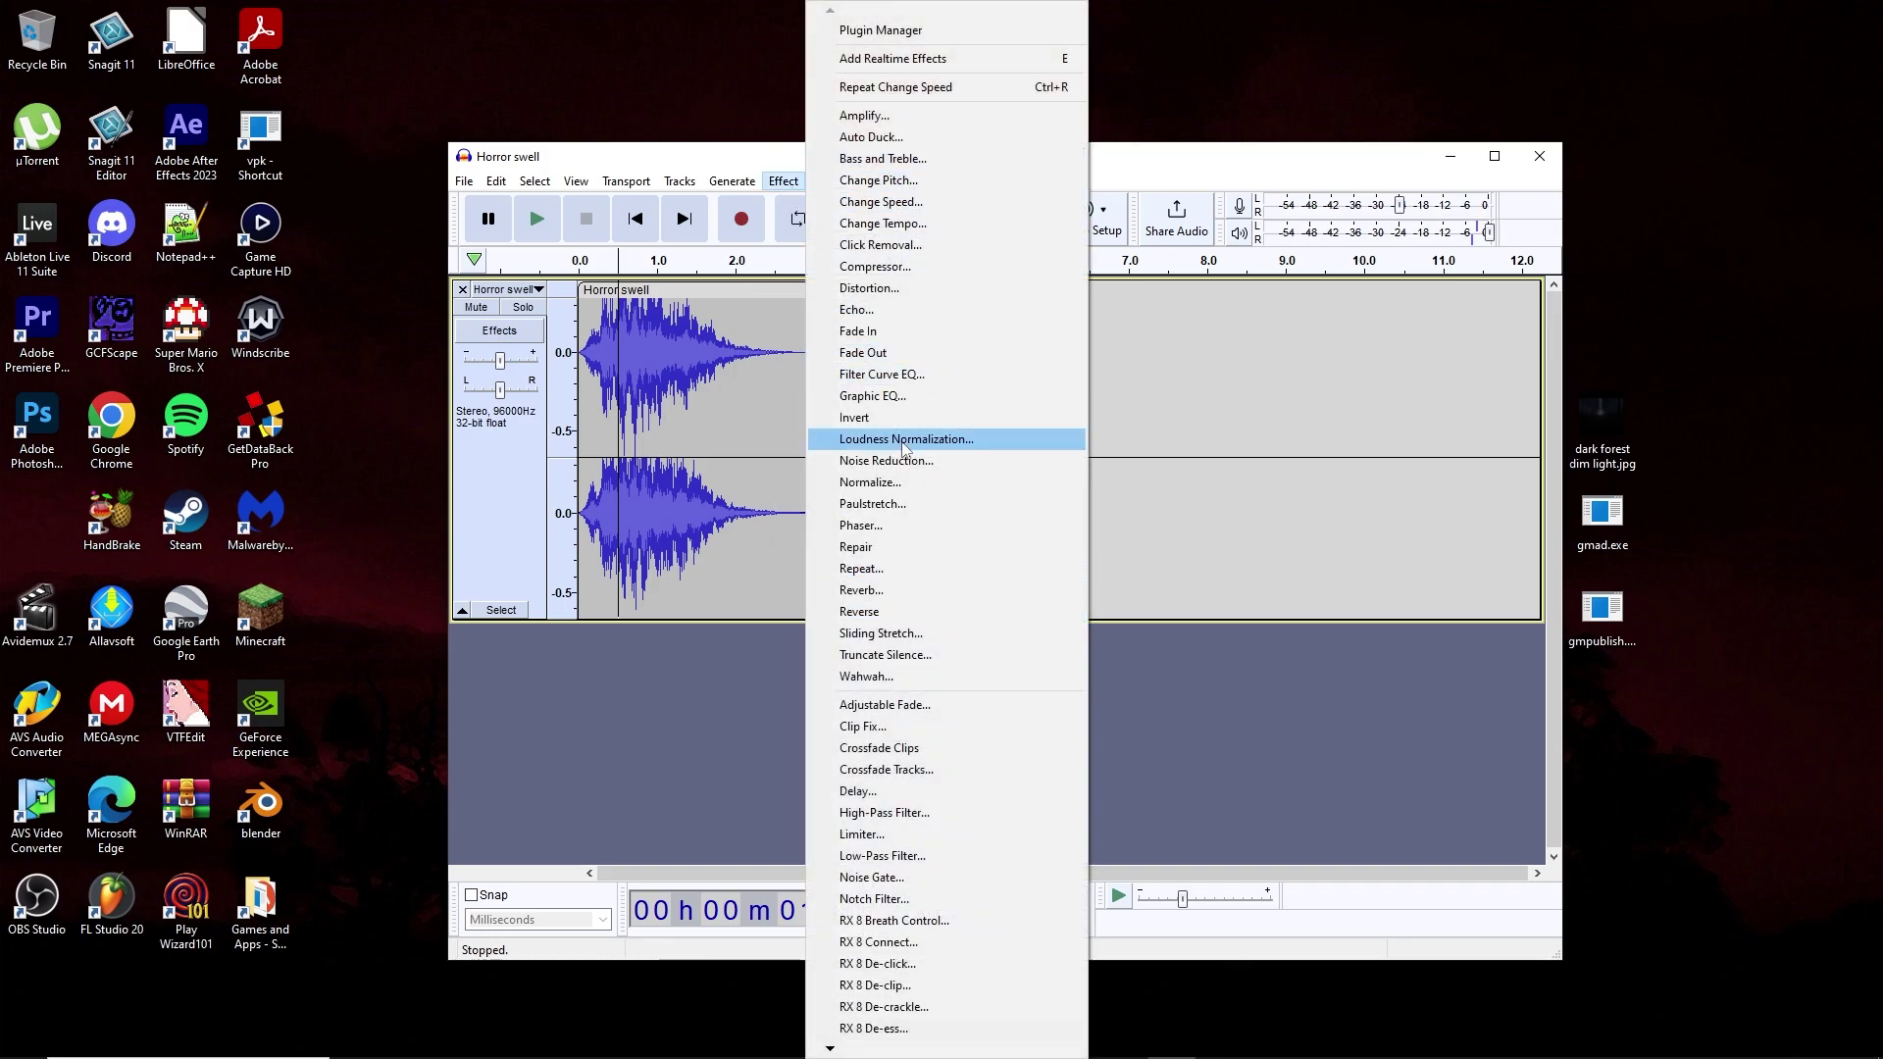
pyautogui.click(760, 402)
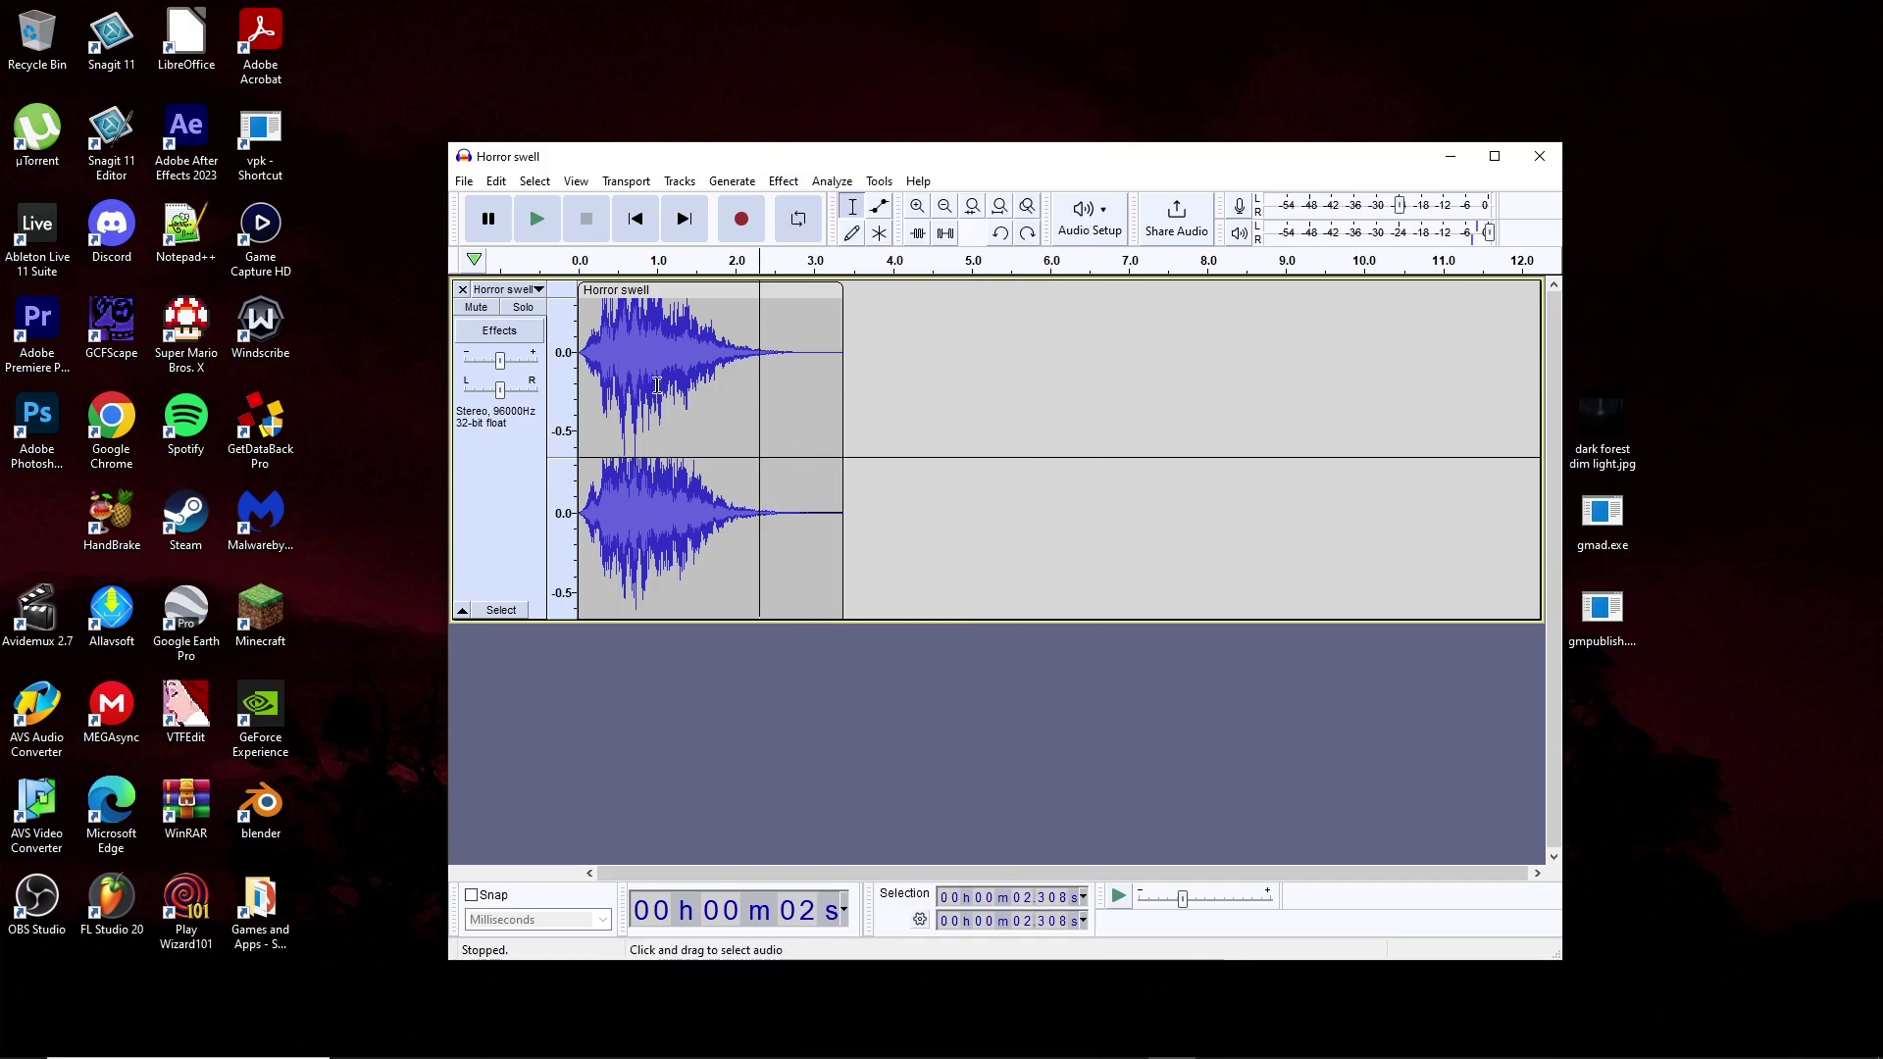
pyautogui.hotkey('ctrl', 'z')
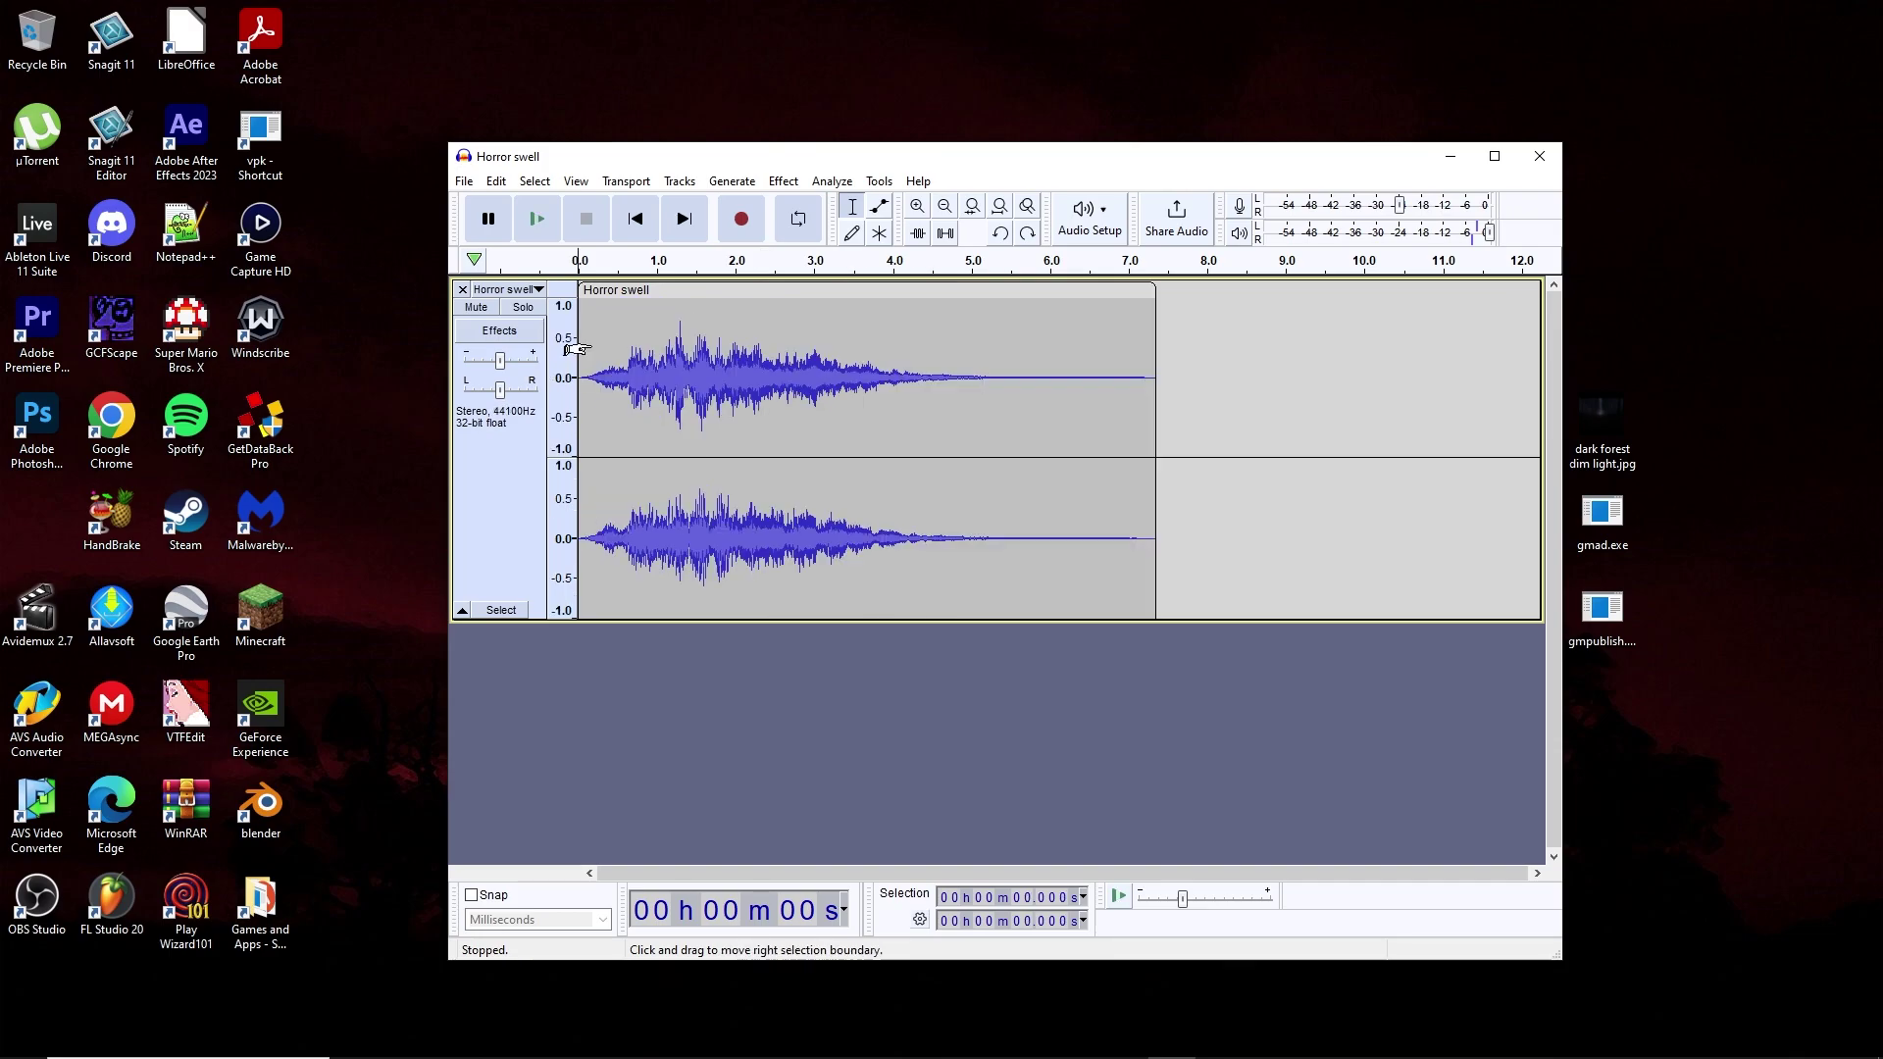
# Step: Open the WAV export for Horror swell, examine its encoding options and cancel without saving
pyautogui.click(464, 182)
pyautogui.moveTo(542, 329)
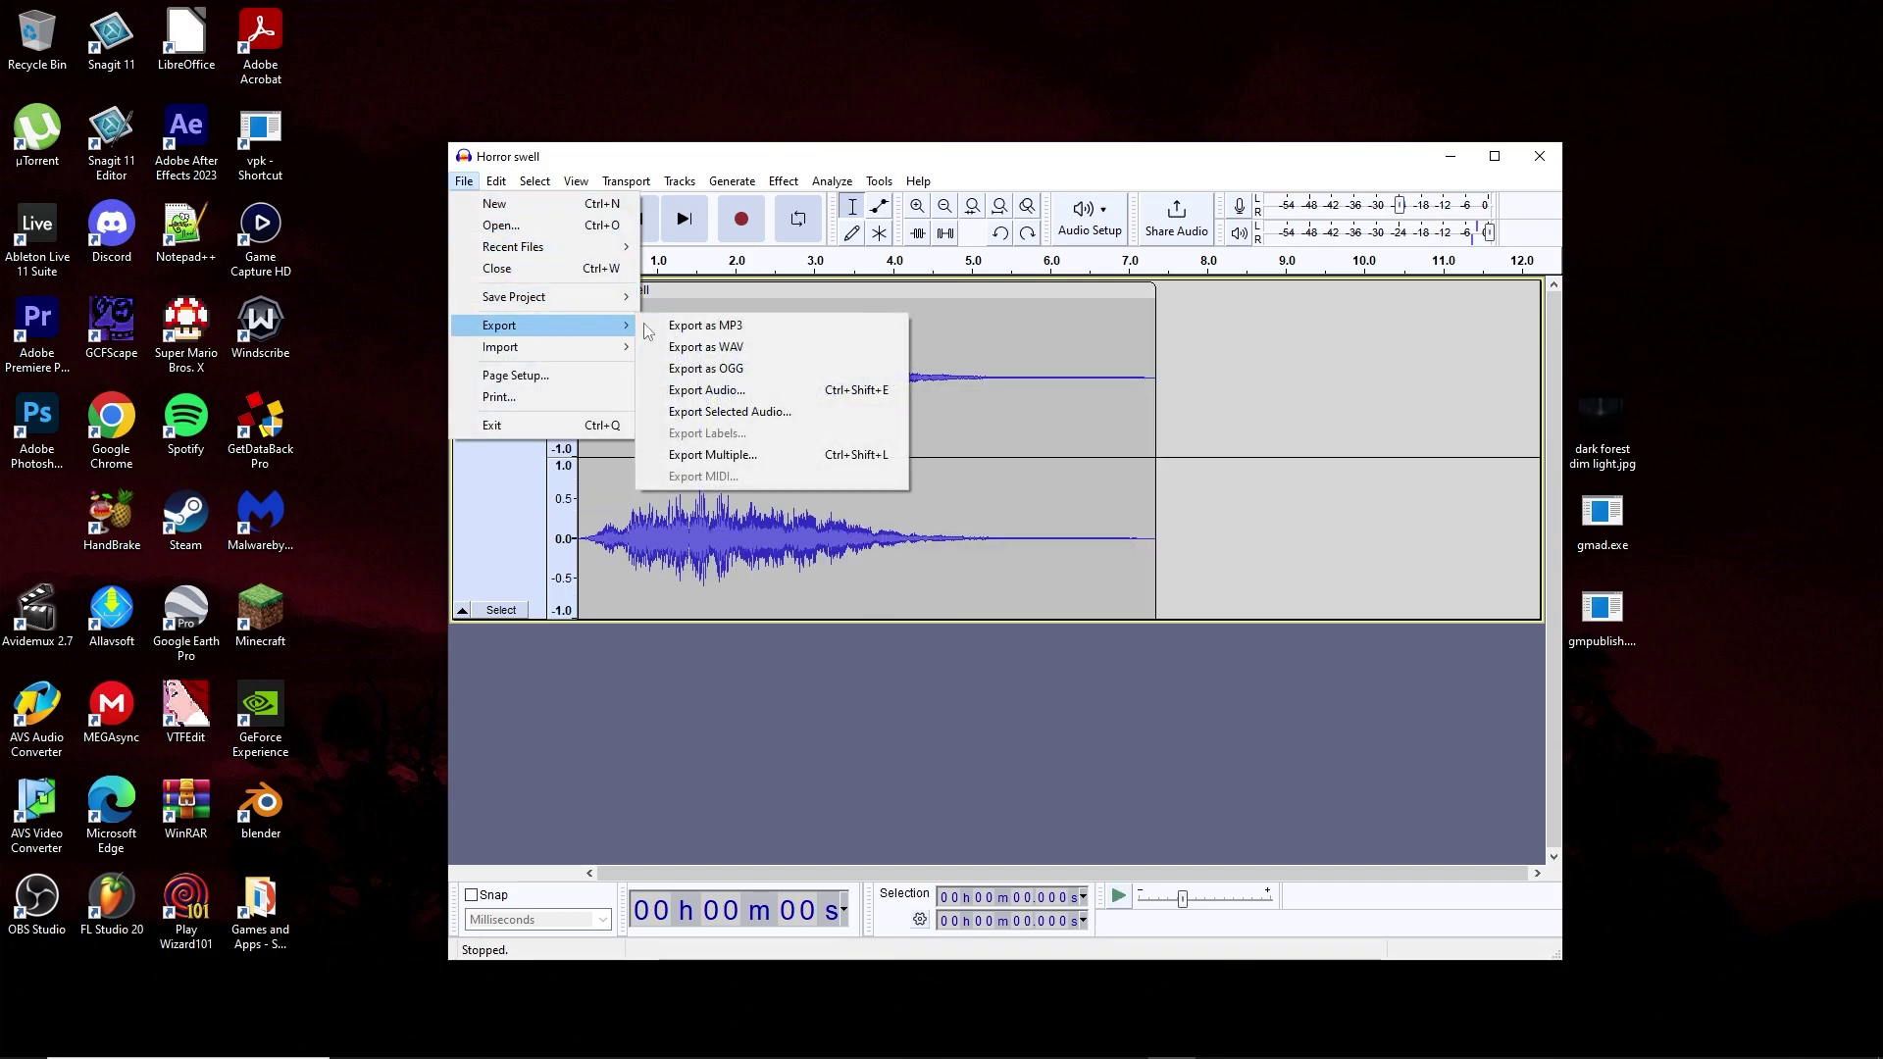
pyautogui.click(737, 348)
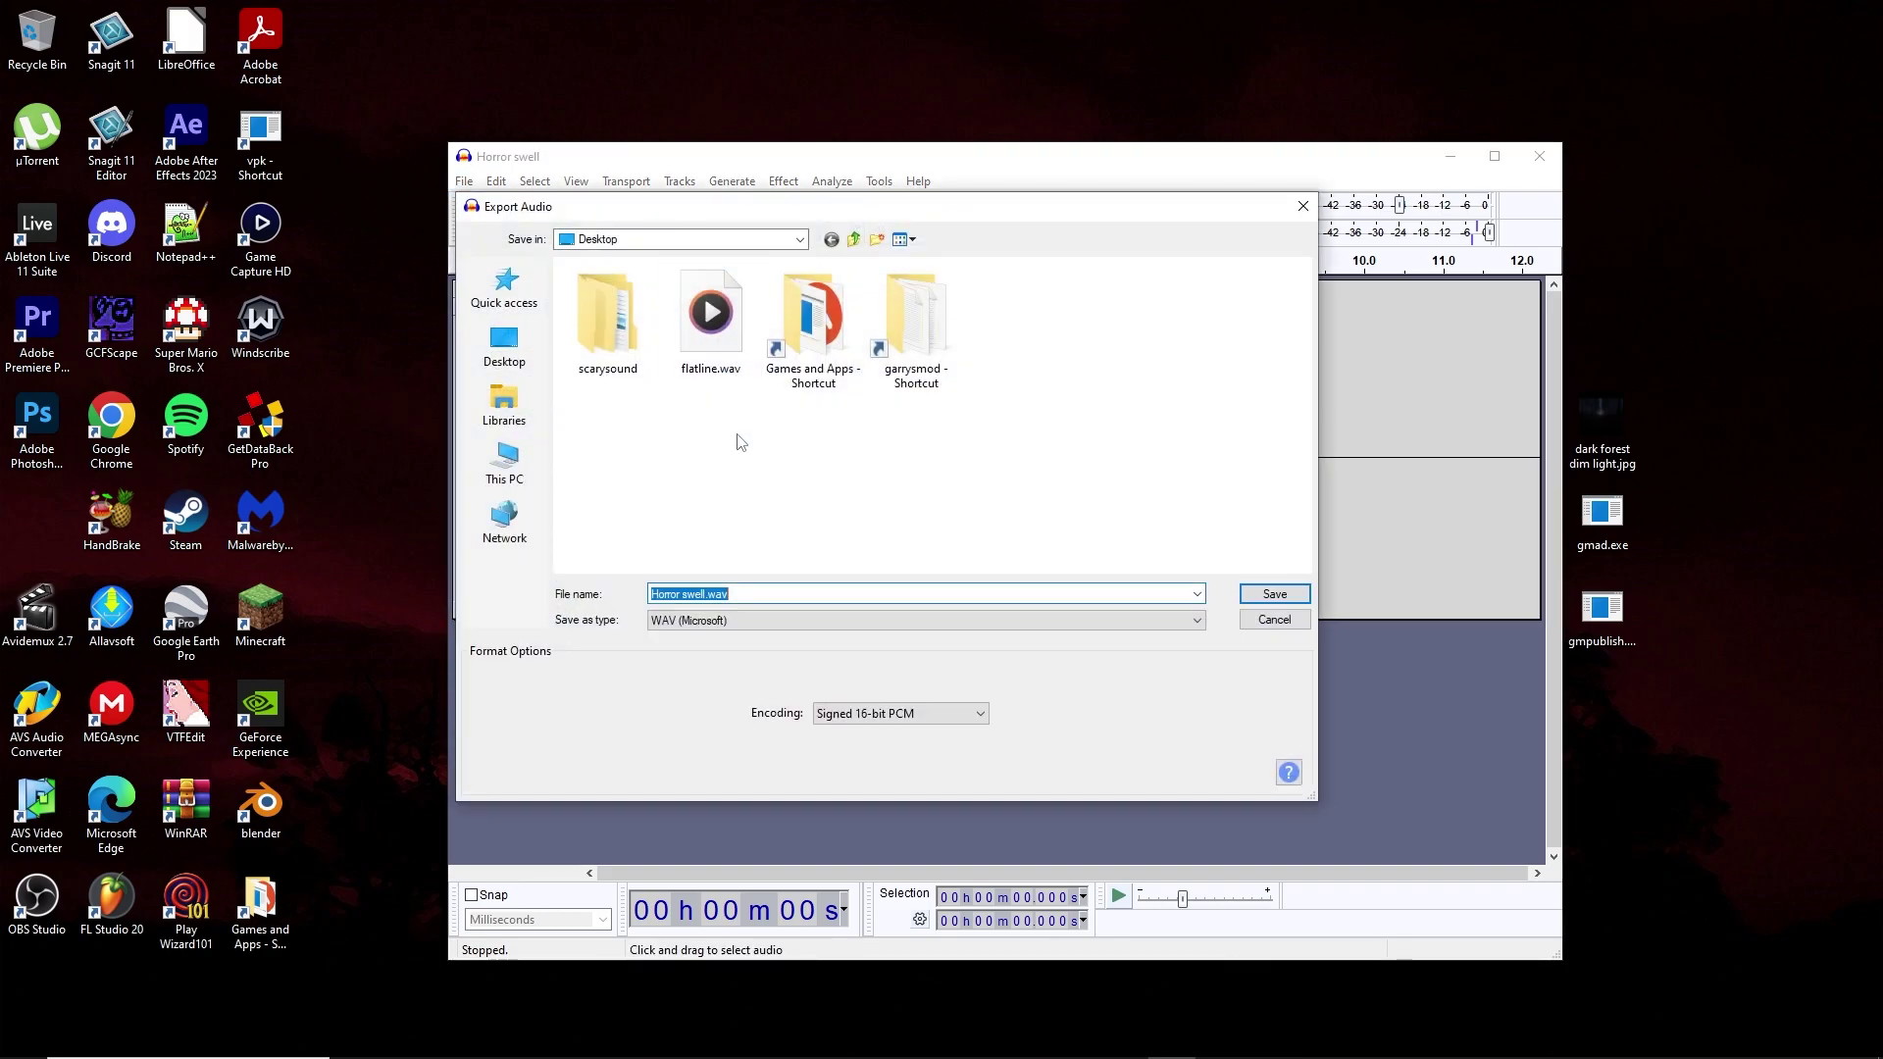
pyautogui.click(899, 719)
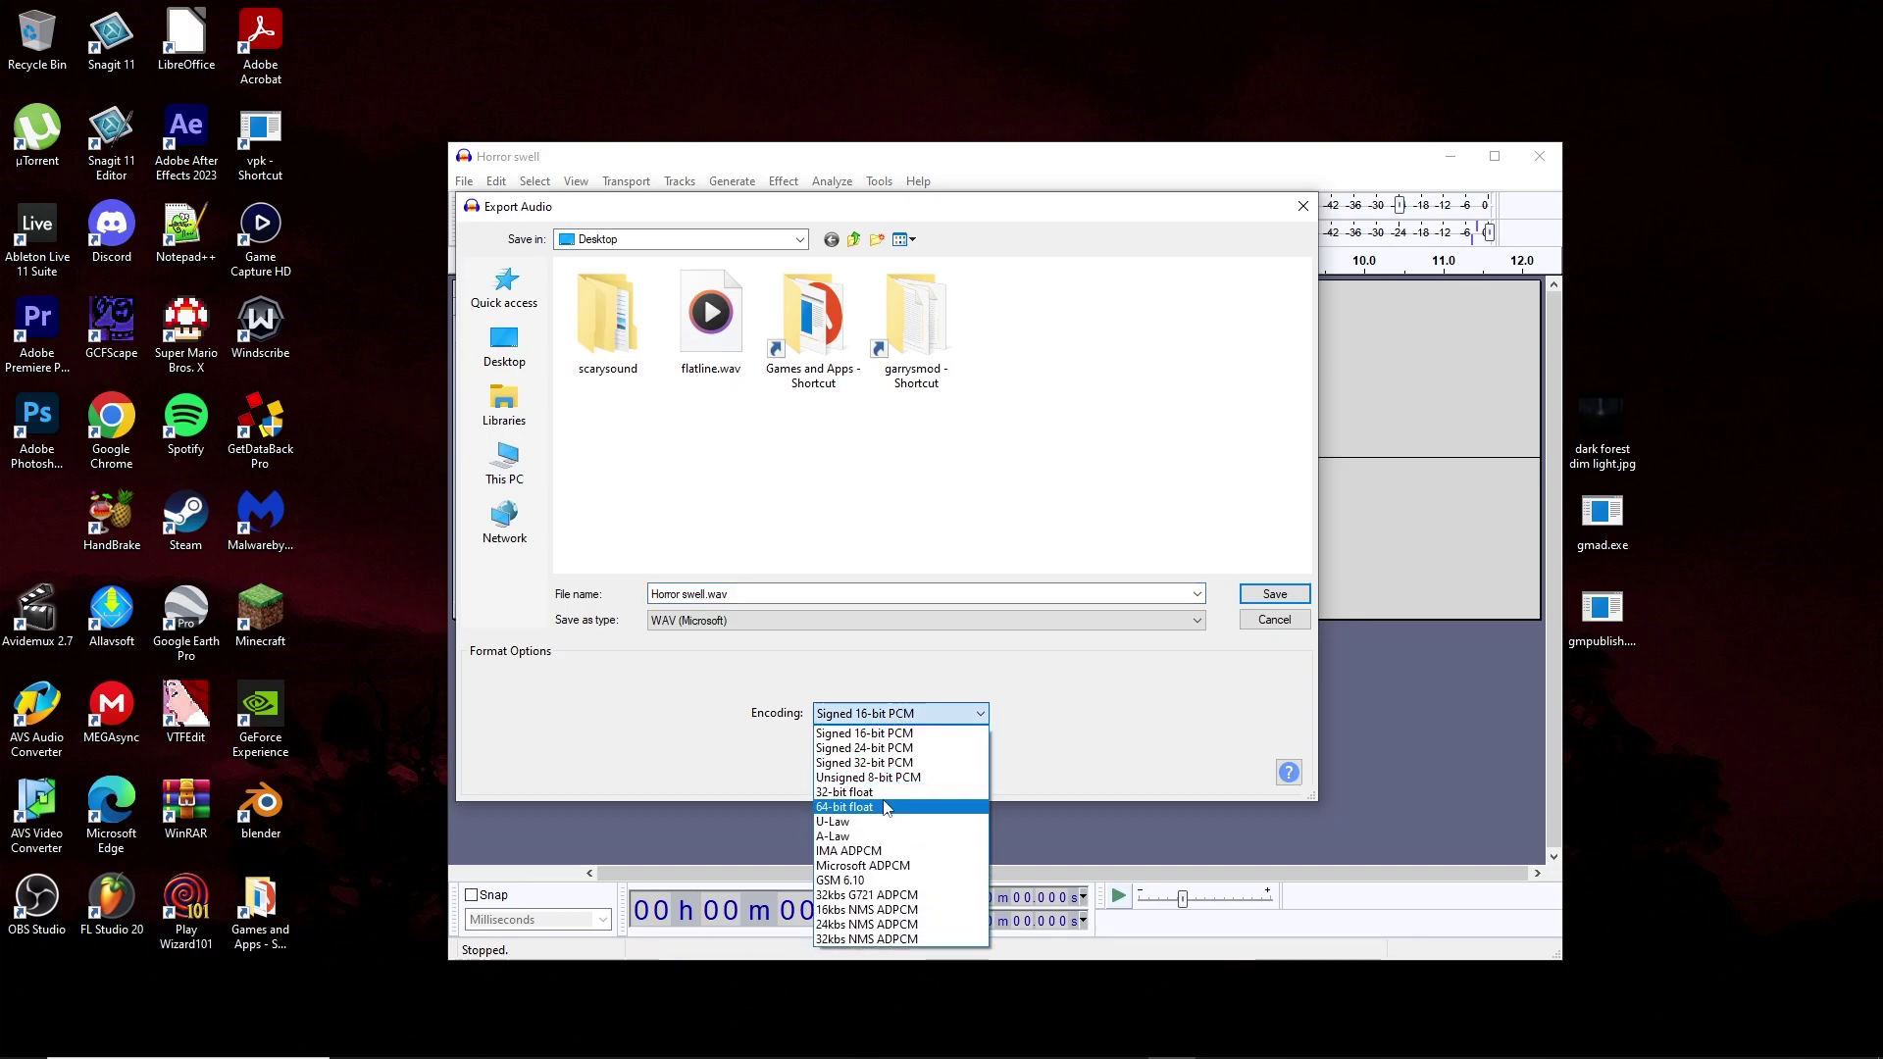
pyautogui.click(887, 747)
pyautogui.click(717, 597)
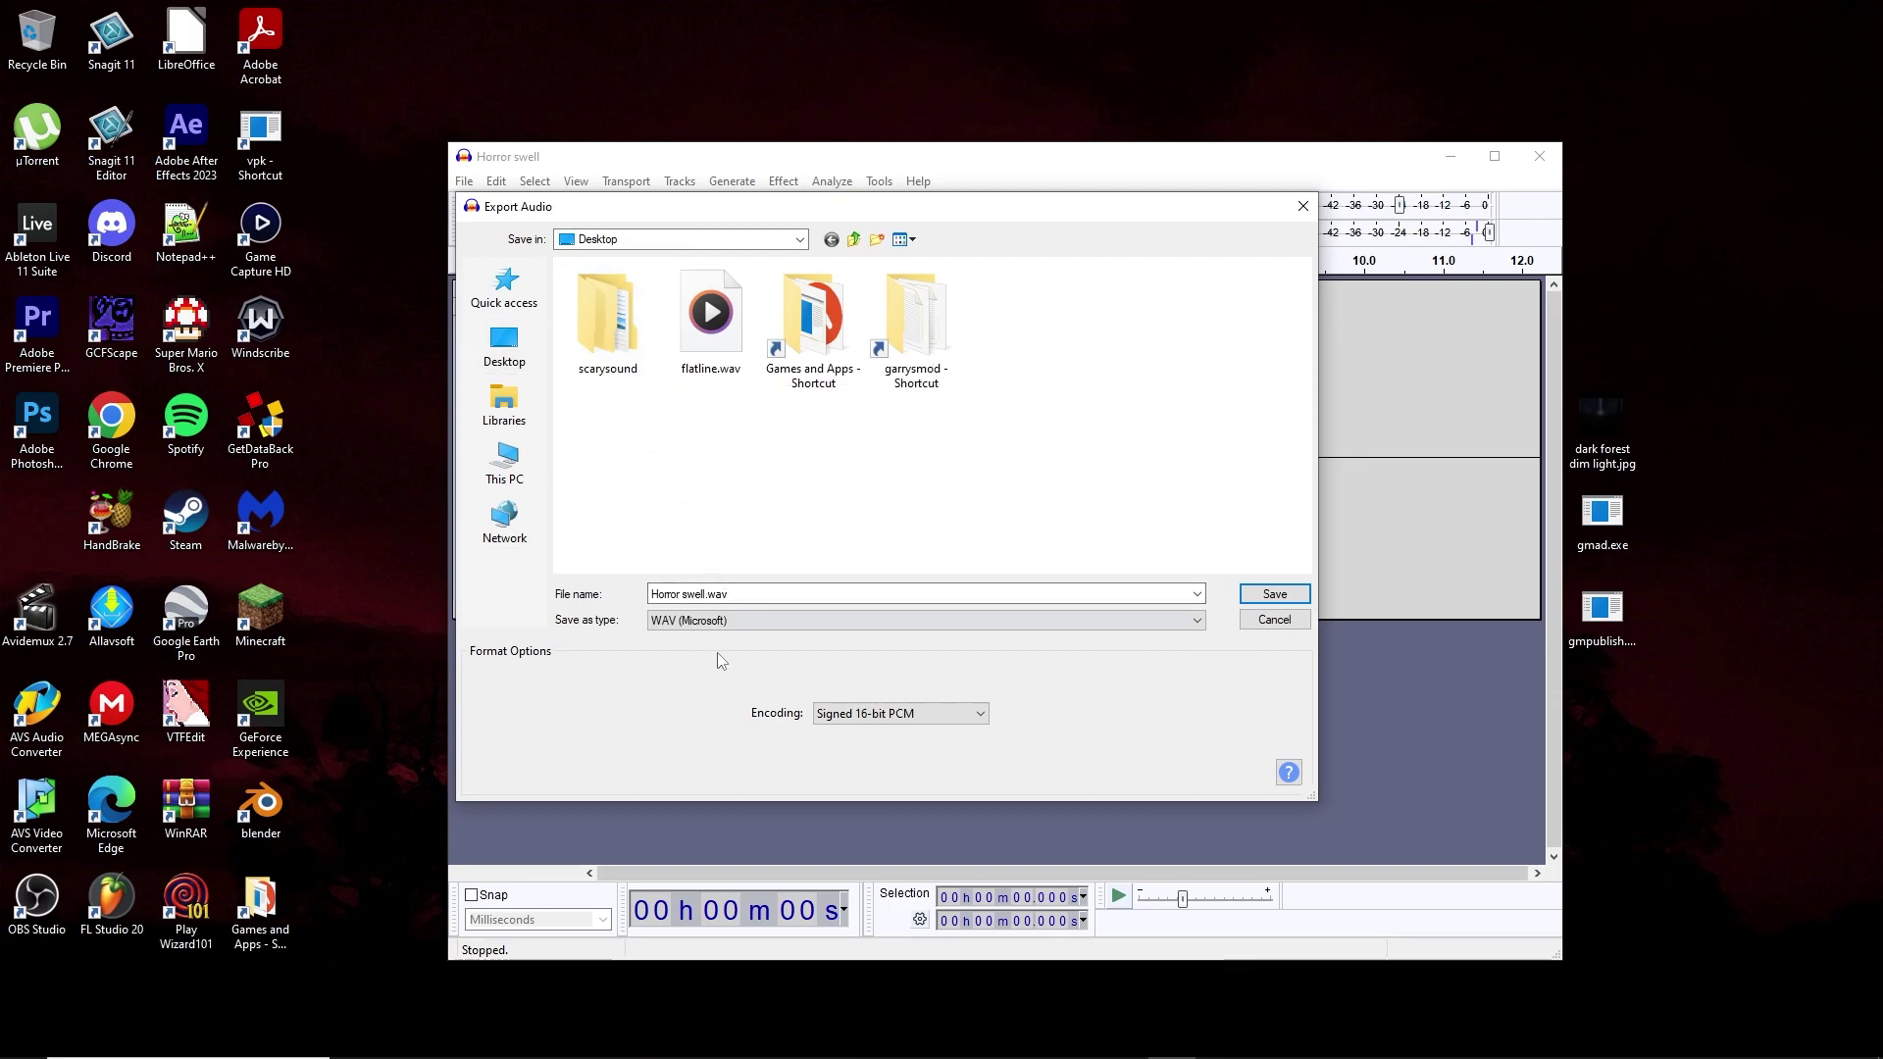
pyautogui.click(1251, 620)
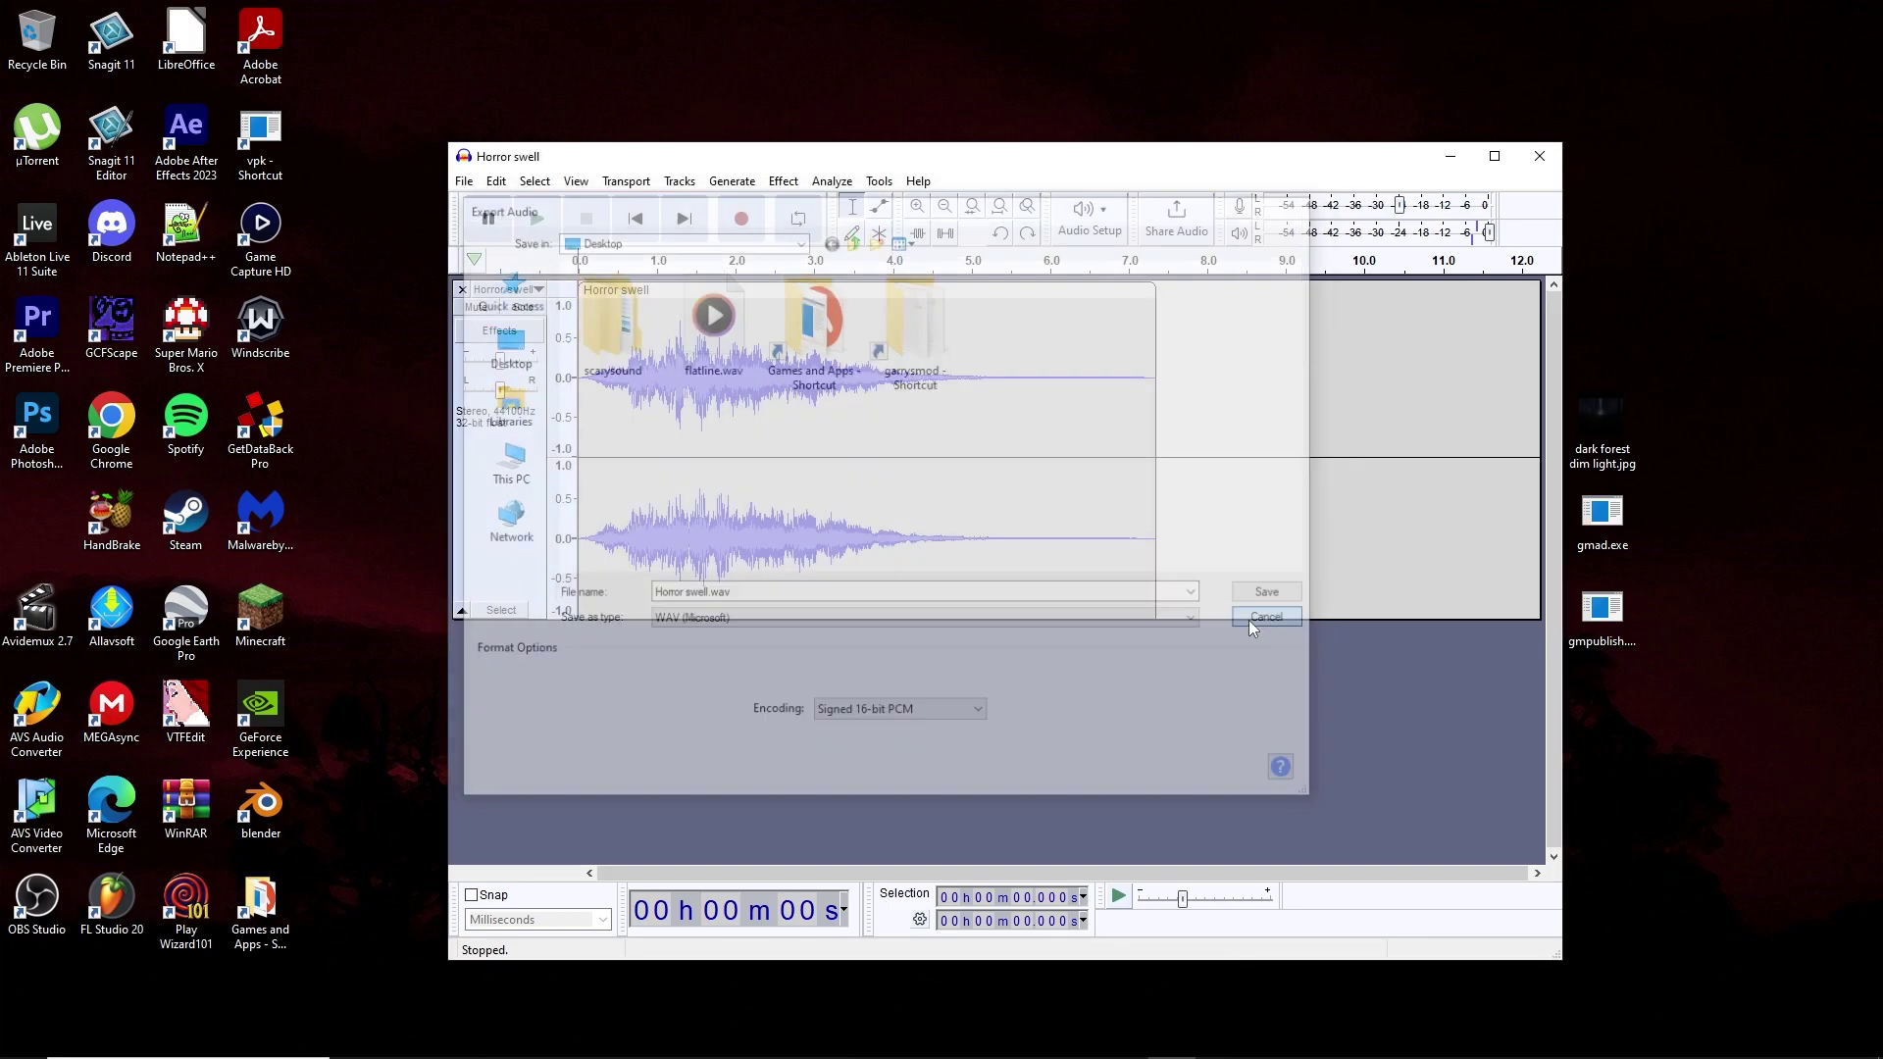
# Step: Close Audacity without saving and go to the autorun folder inside scarysound's lua folder
pyautogui.click(1539, 156)
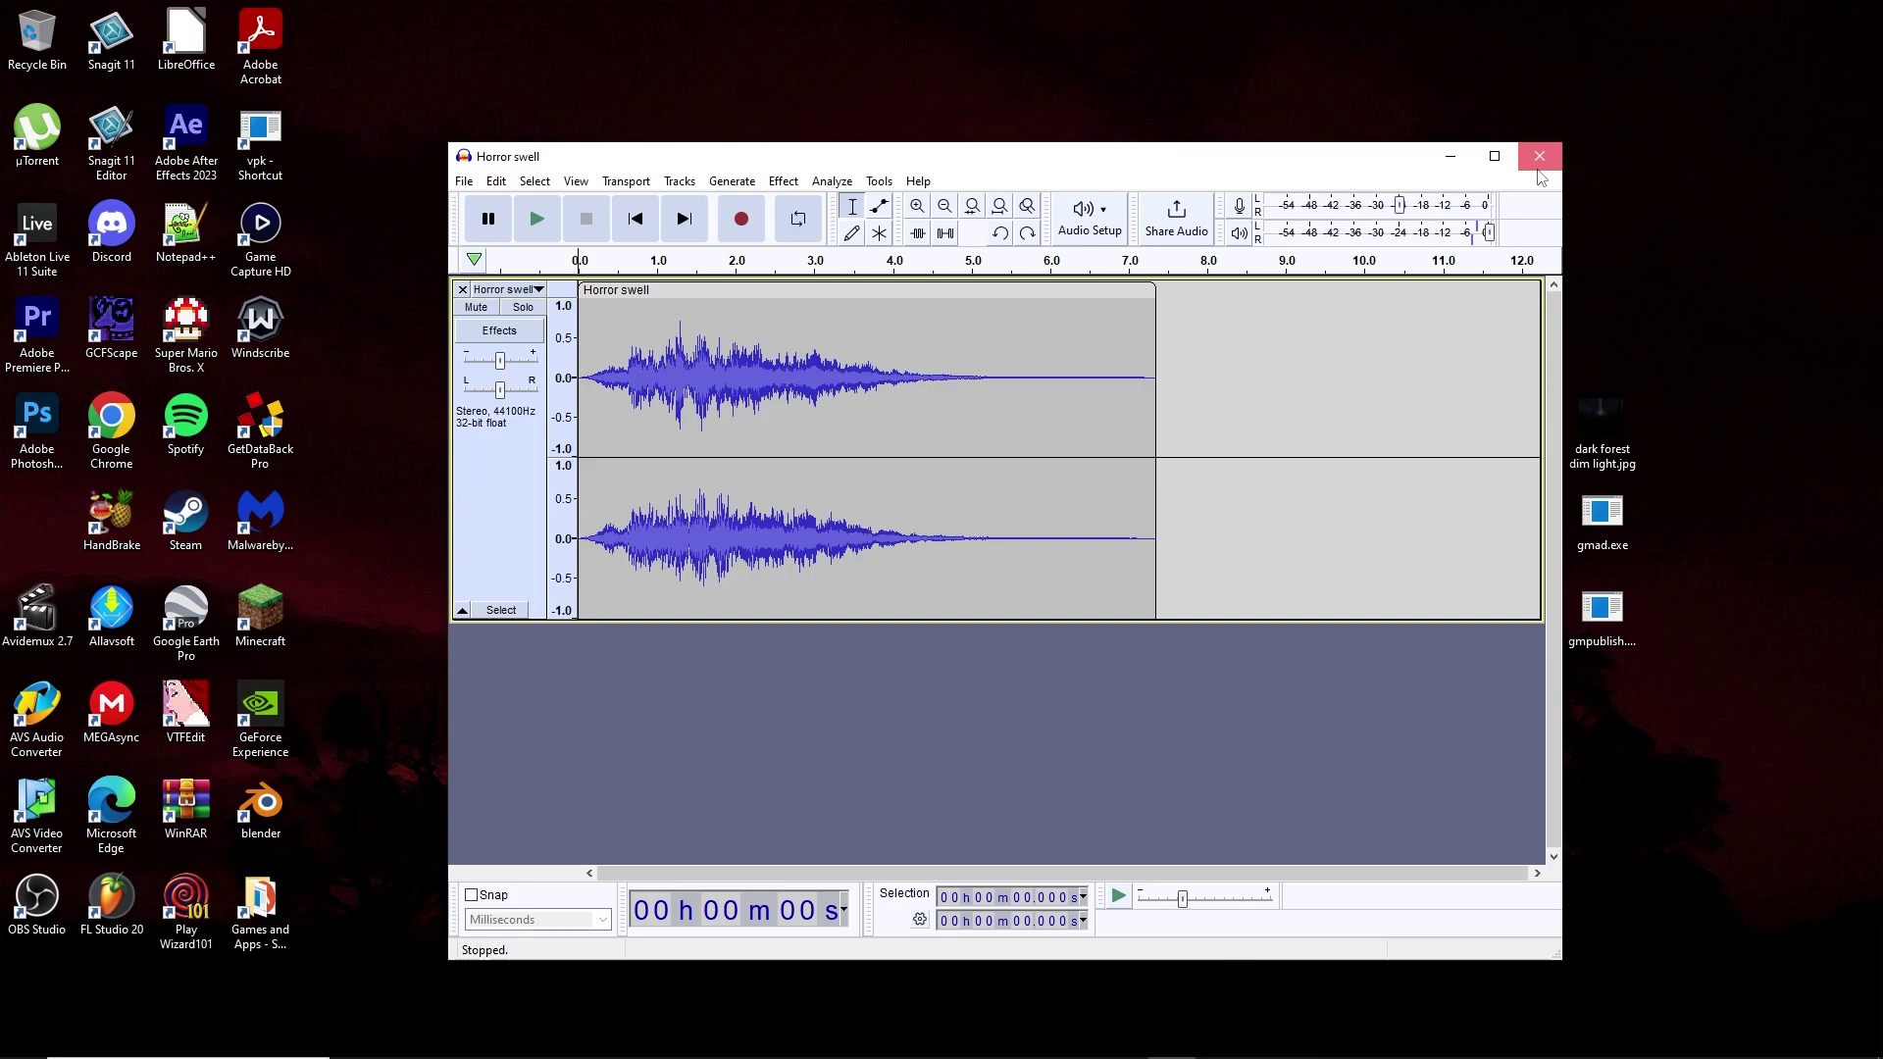
pyautogui.click(1046, 557)
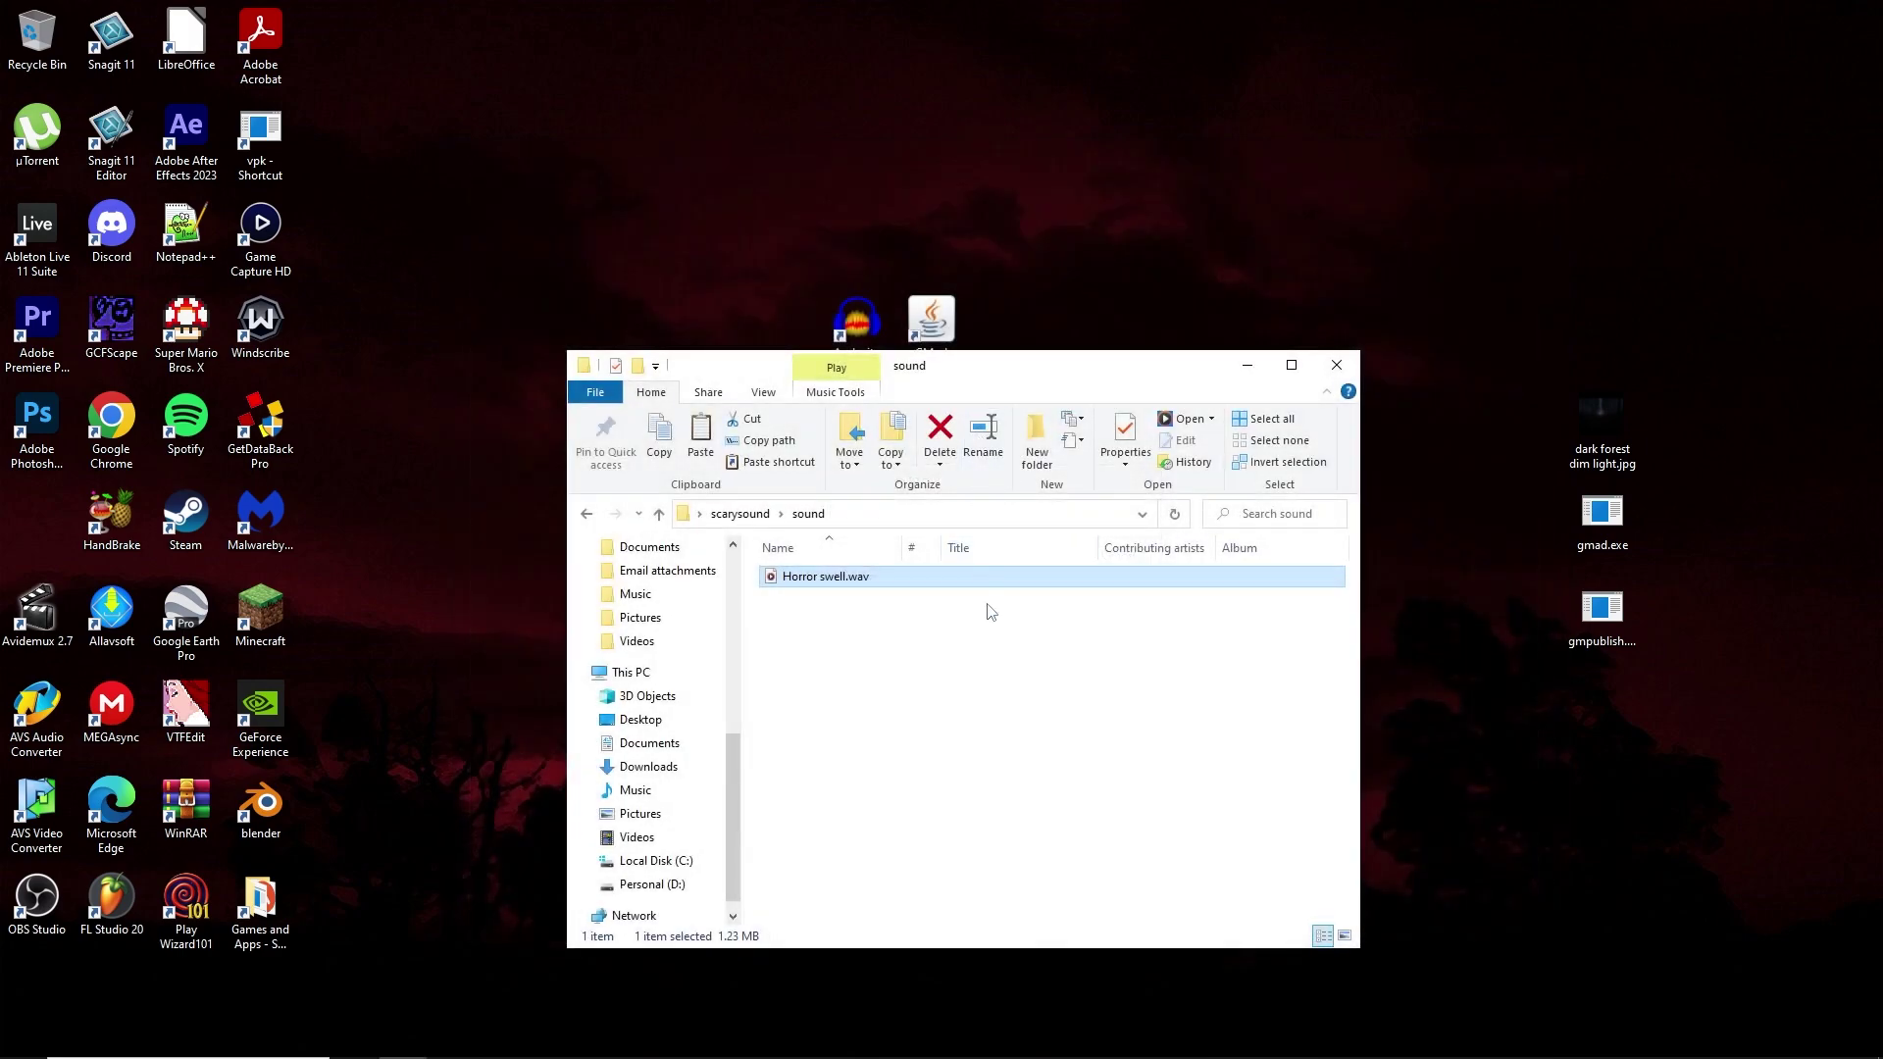
pyautogui.click(731, 514)
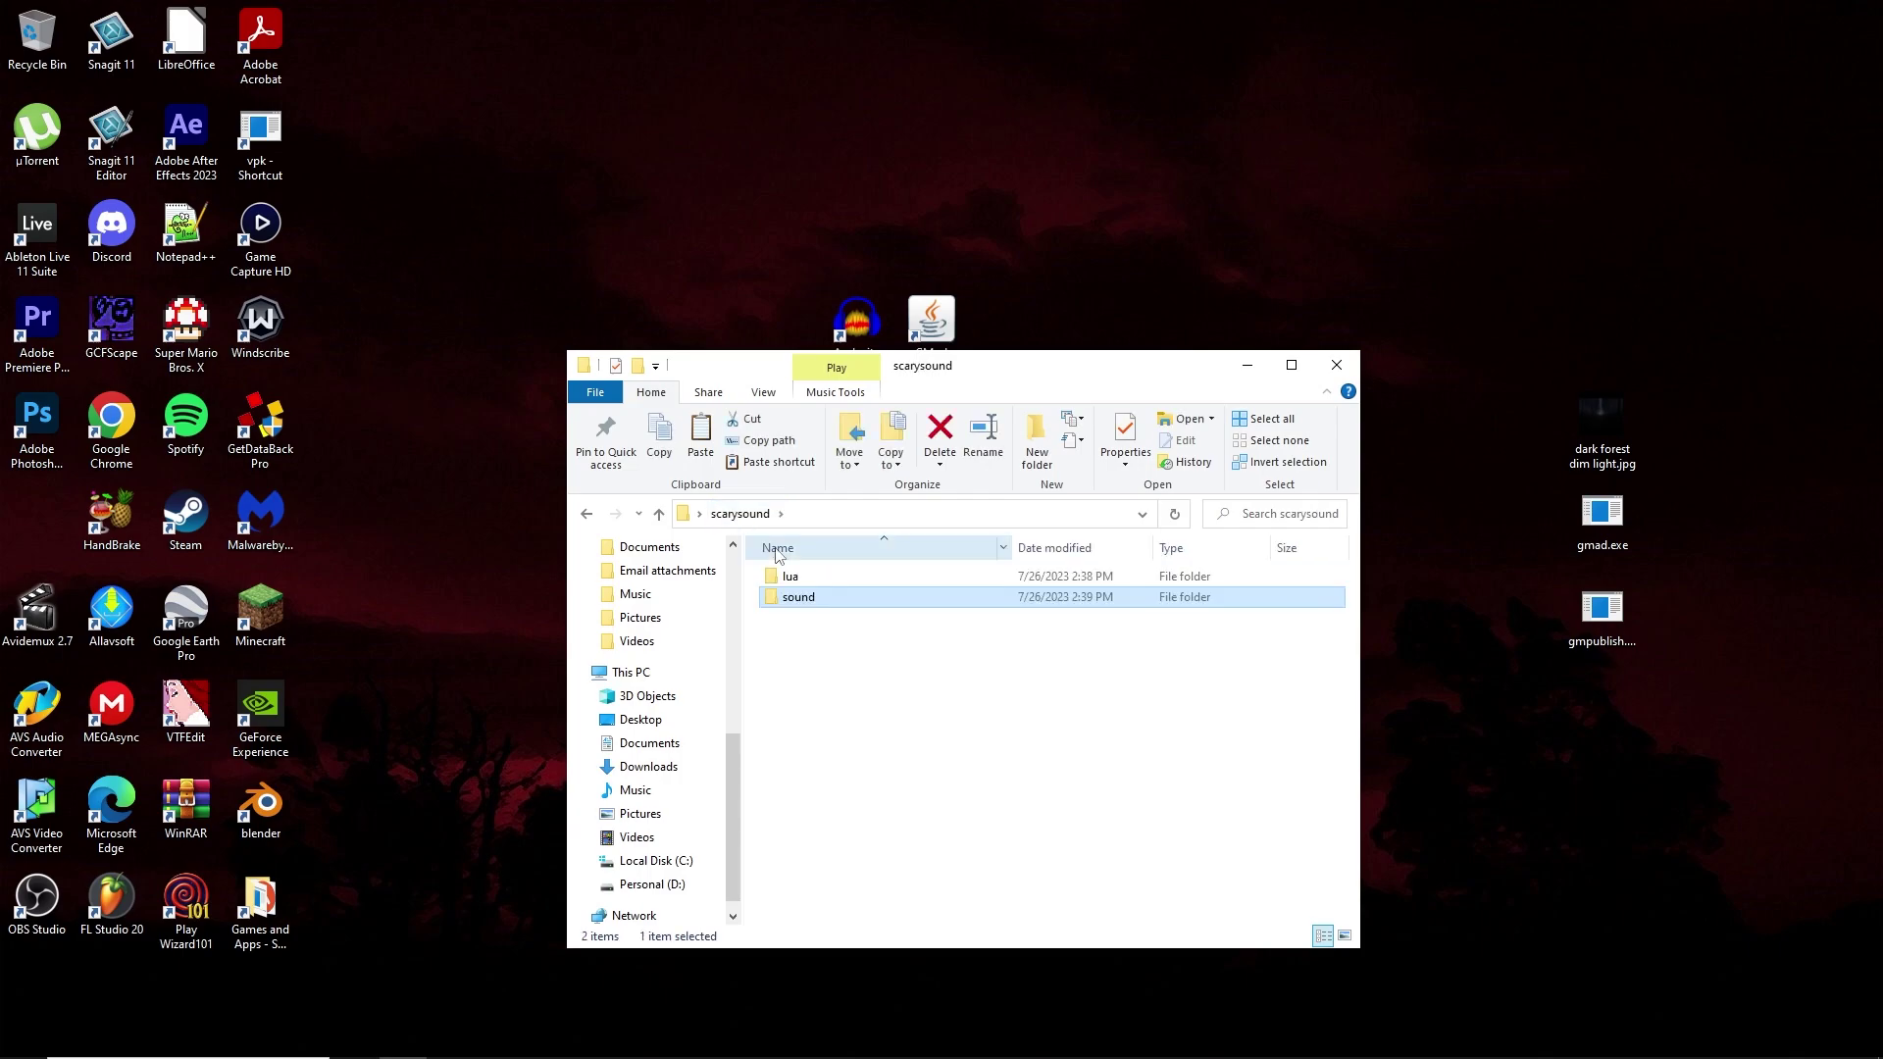
pyautogui.doubleClick(863, 600)
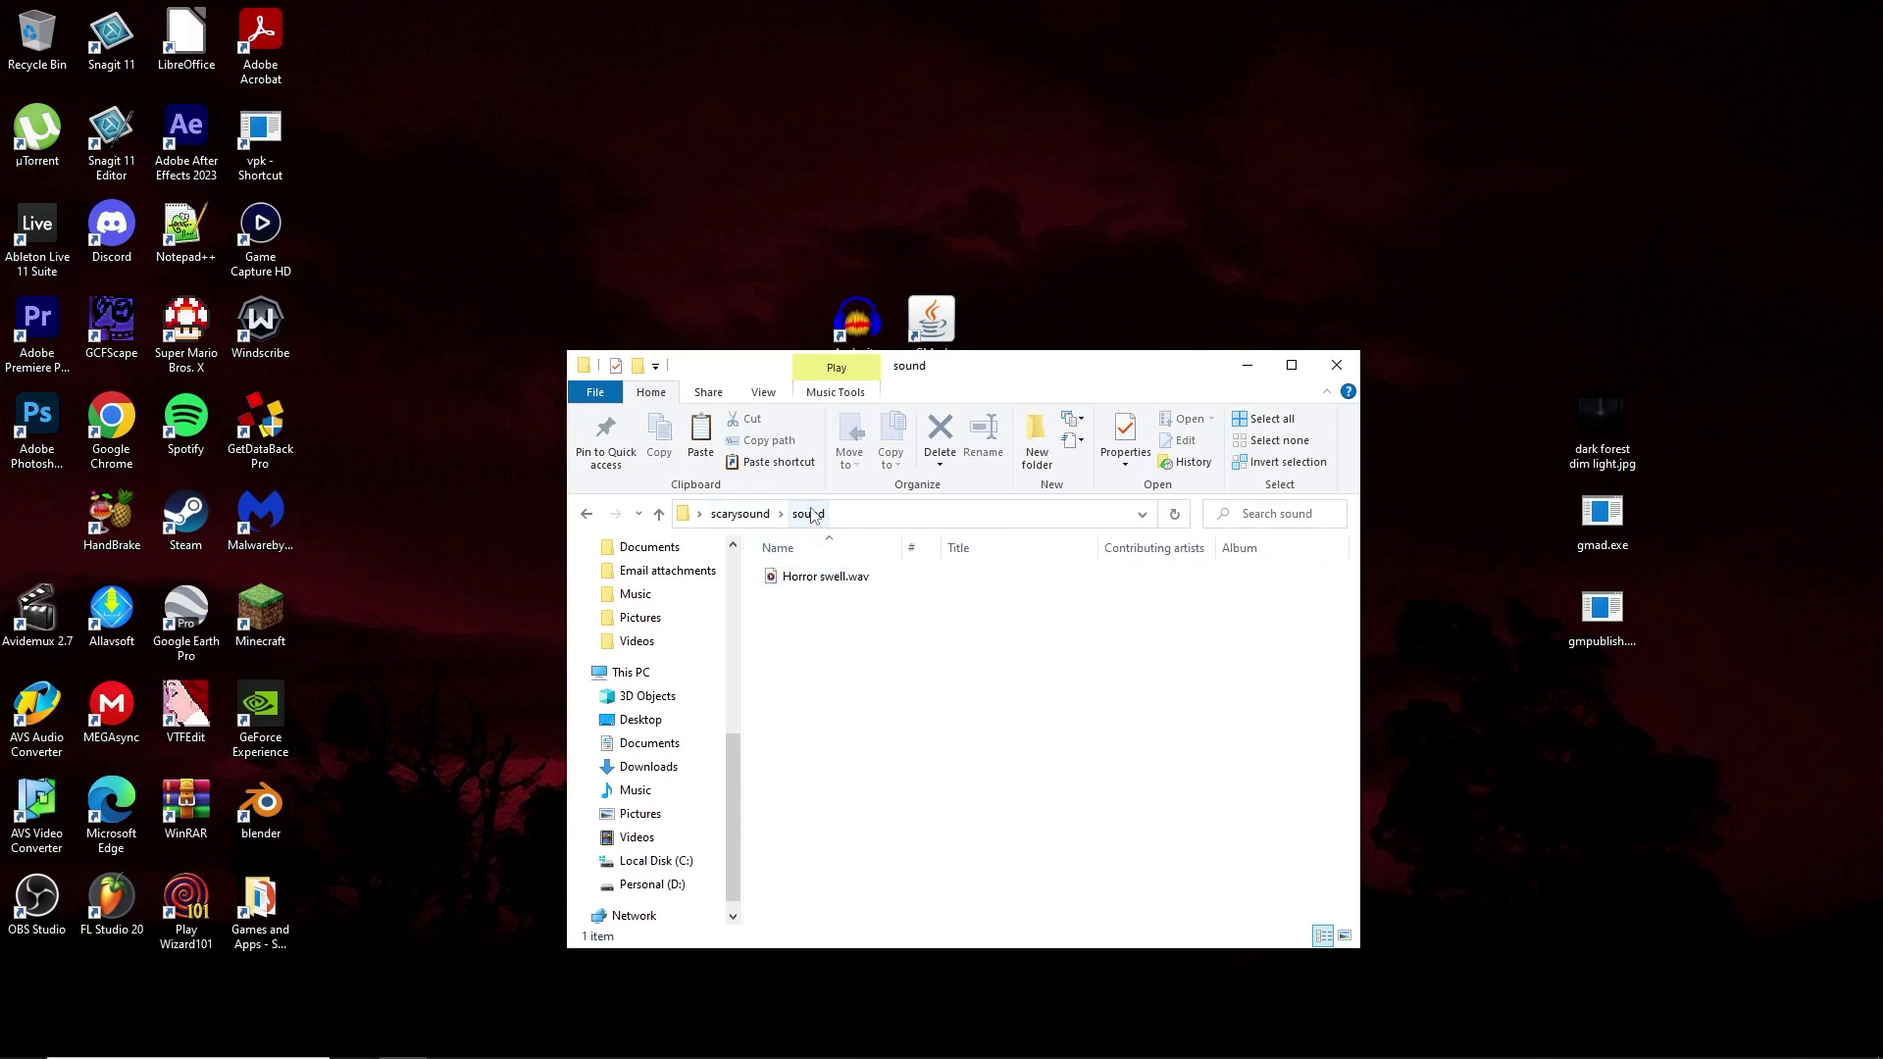
pyautogui.click(746, 515)
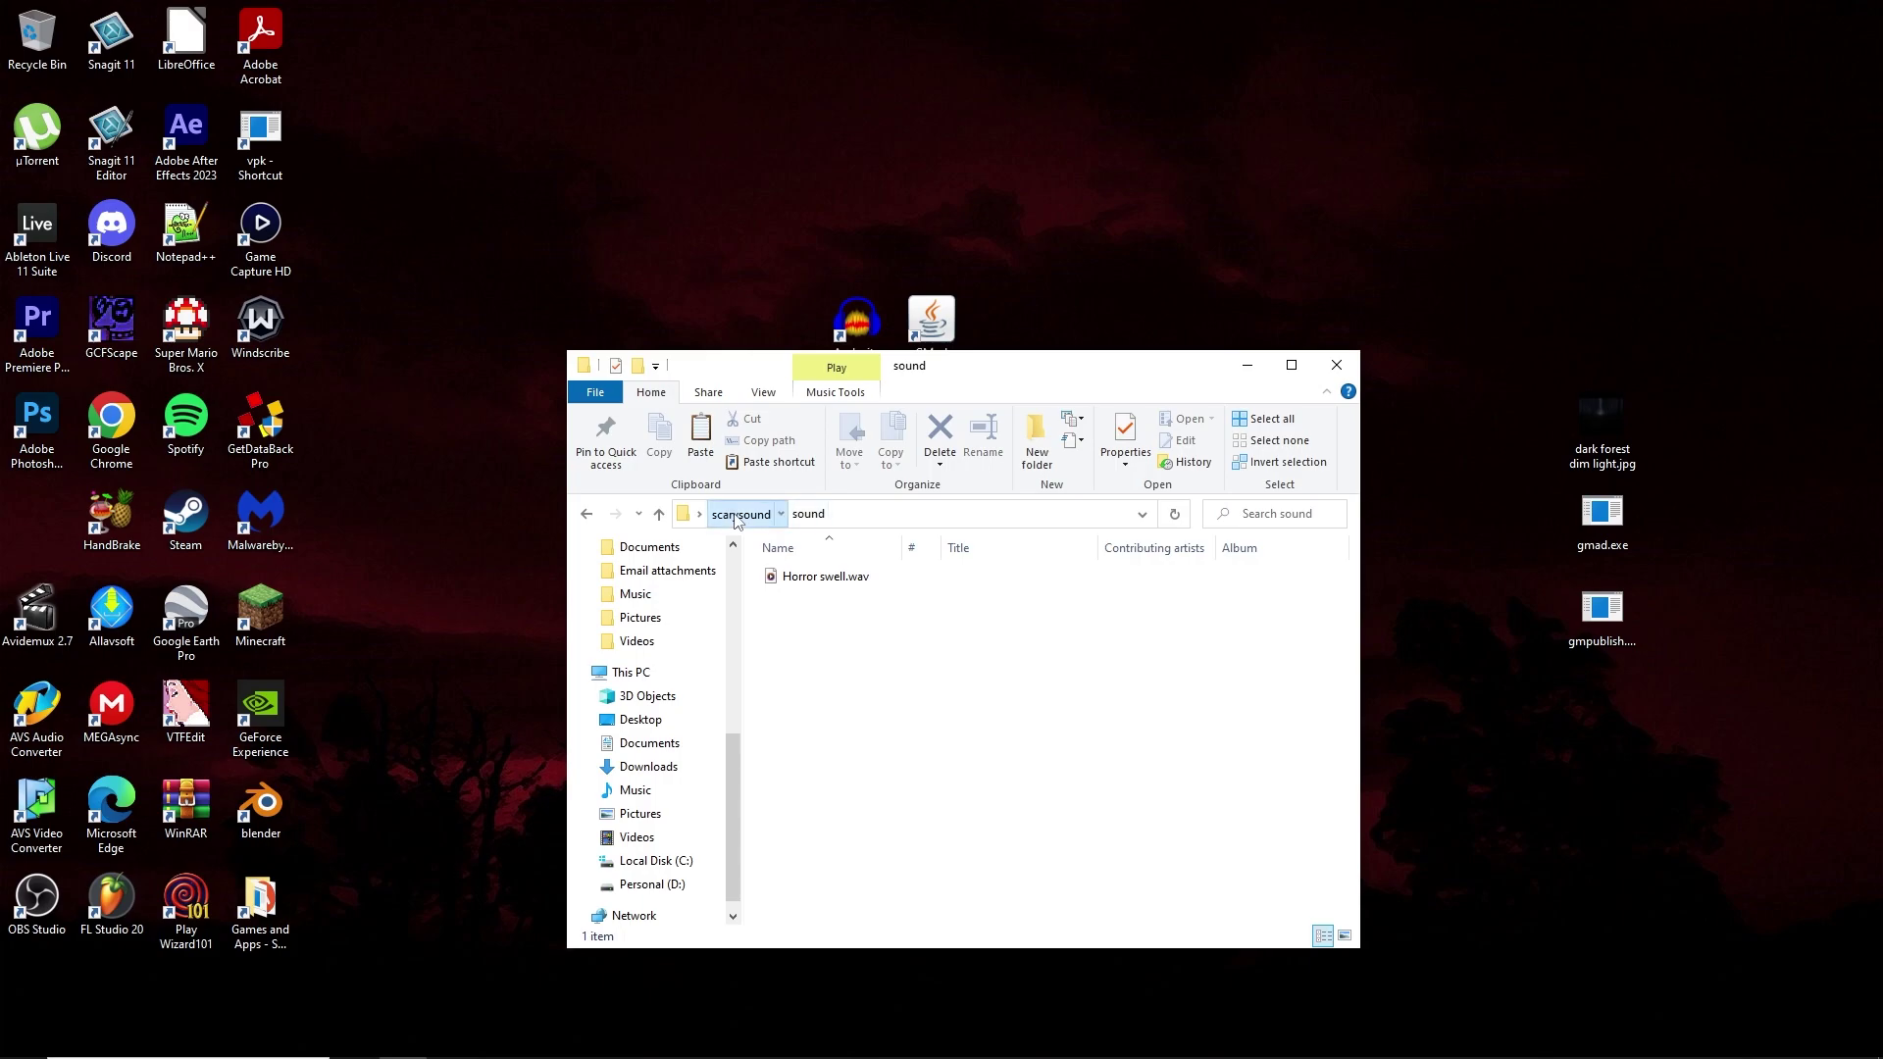
pyautogui.doubleClick(866, 582)
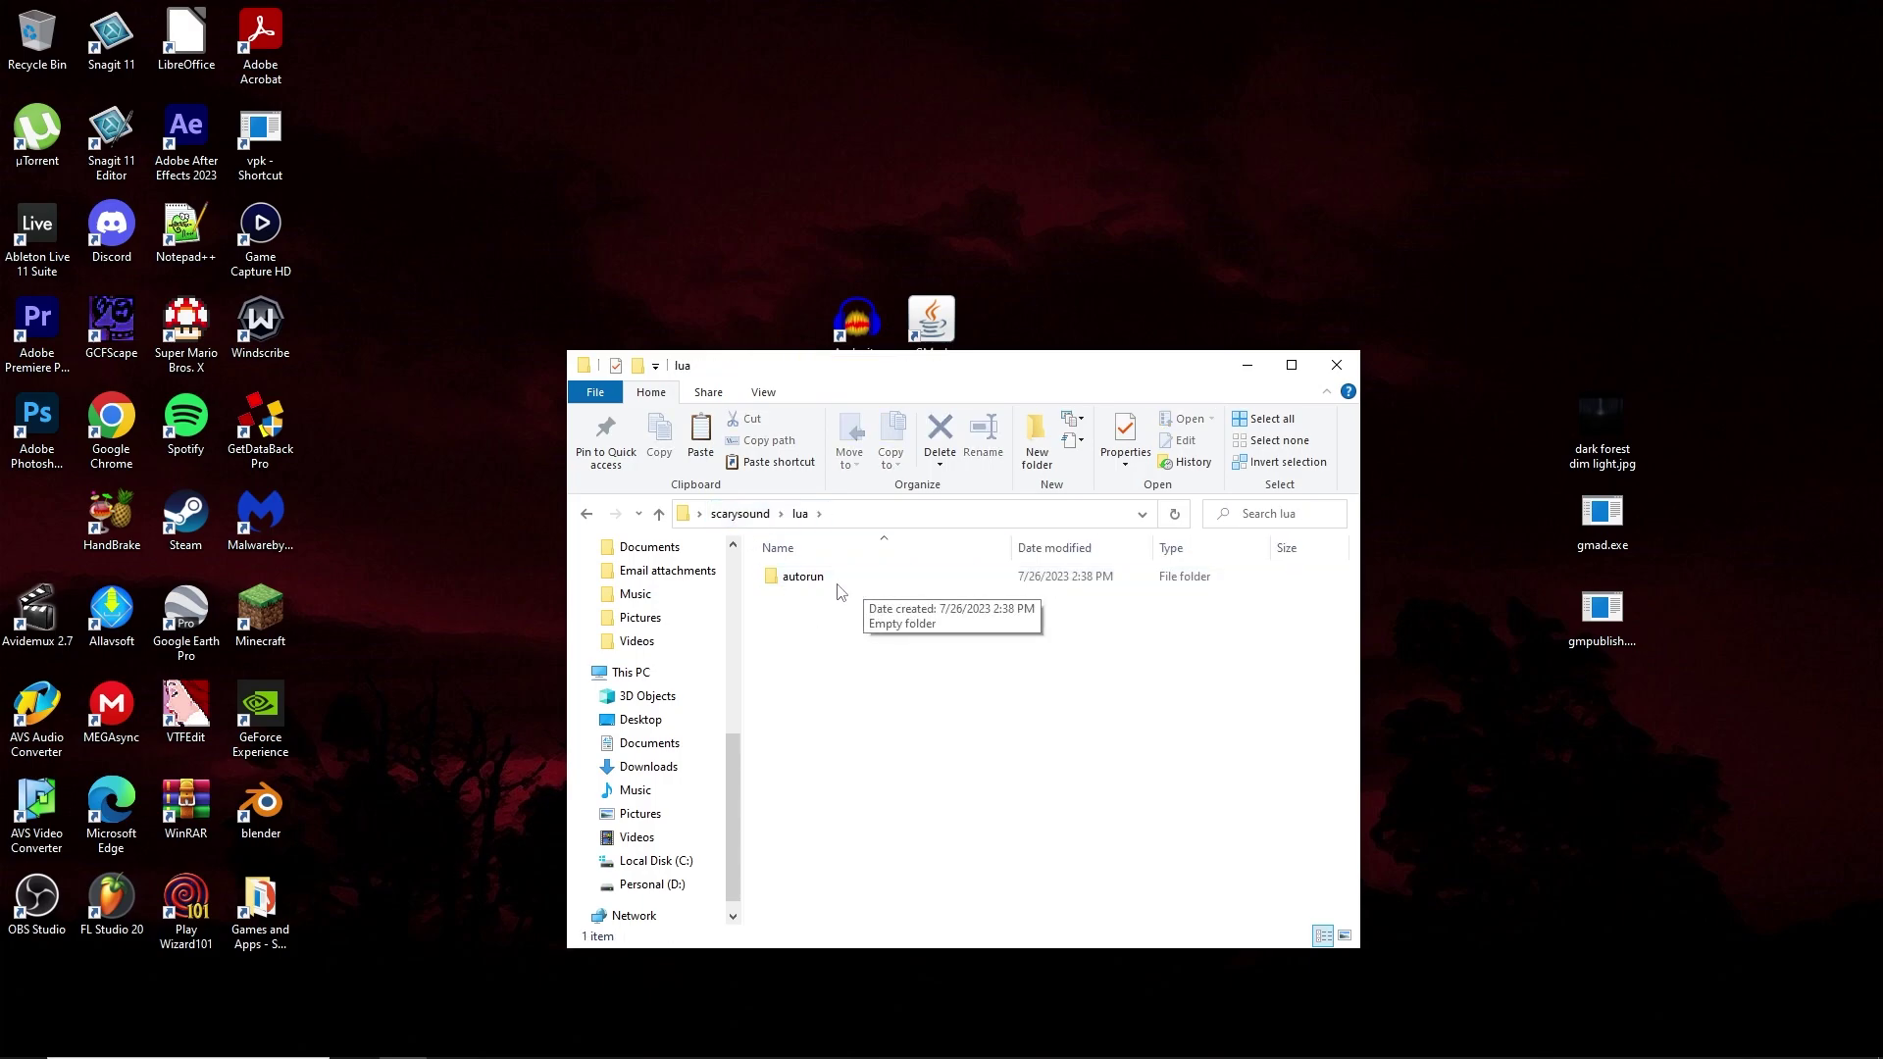
pyautogui.doubleClick(836, 584)
# Step: Move and widen the autorun folder window, and open Gmod Death Sound Code.txt from the desktop in Notepad
pyautogui.moveTo(1017, 373); pyautogui.dragTo(886, 378)
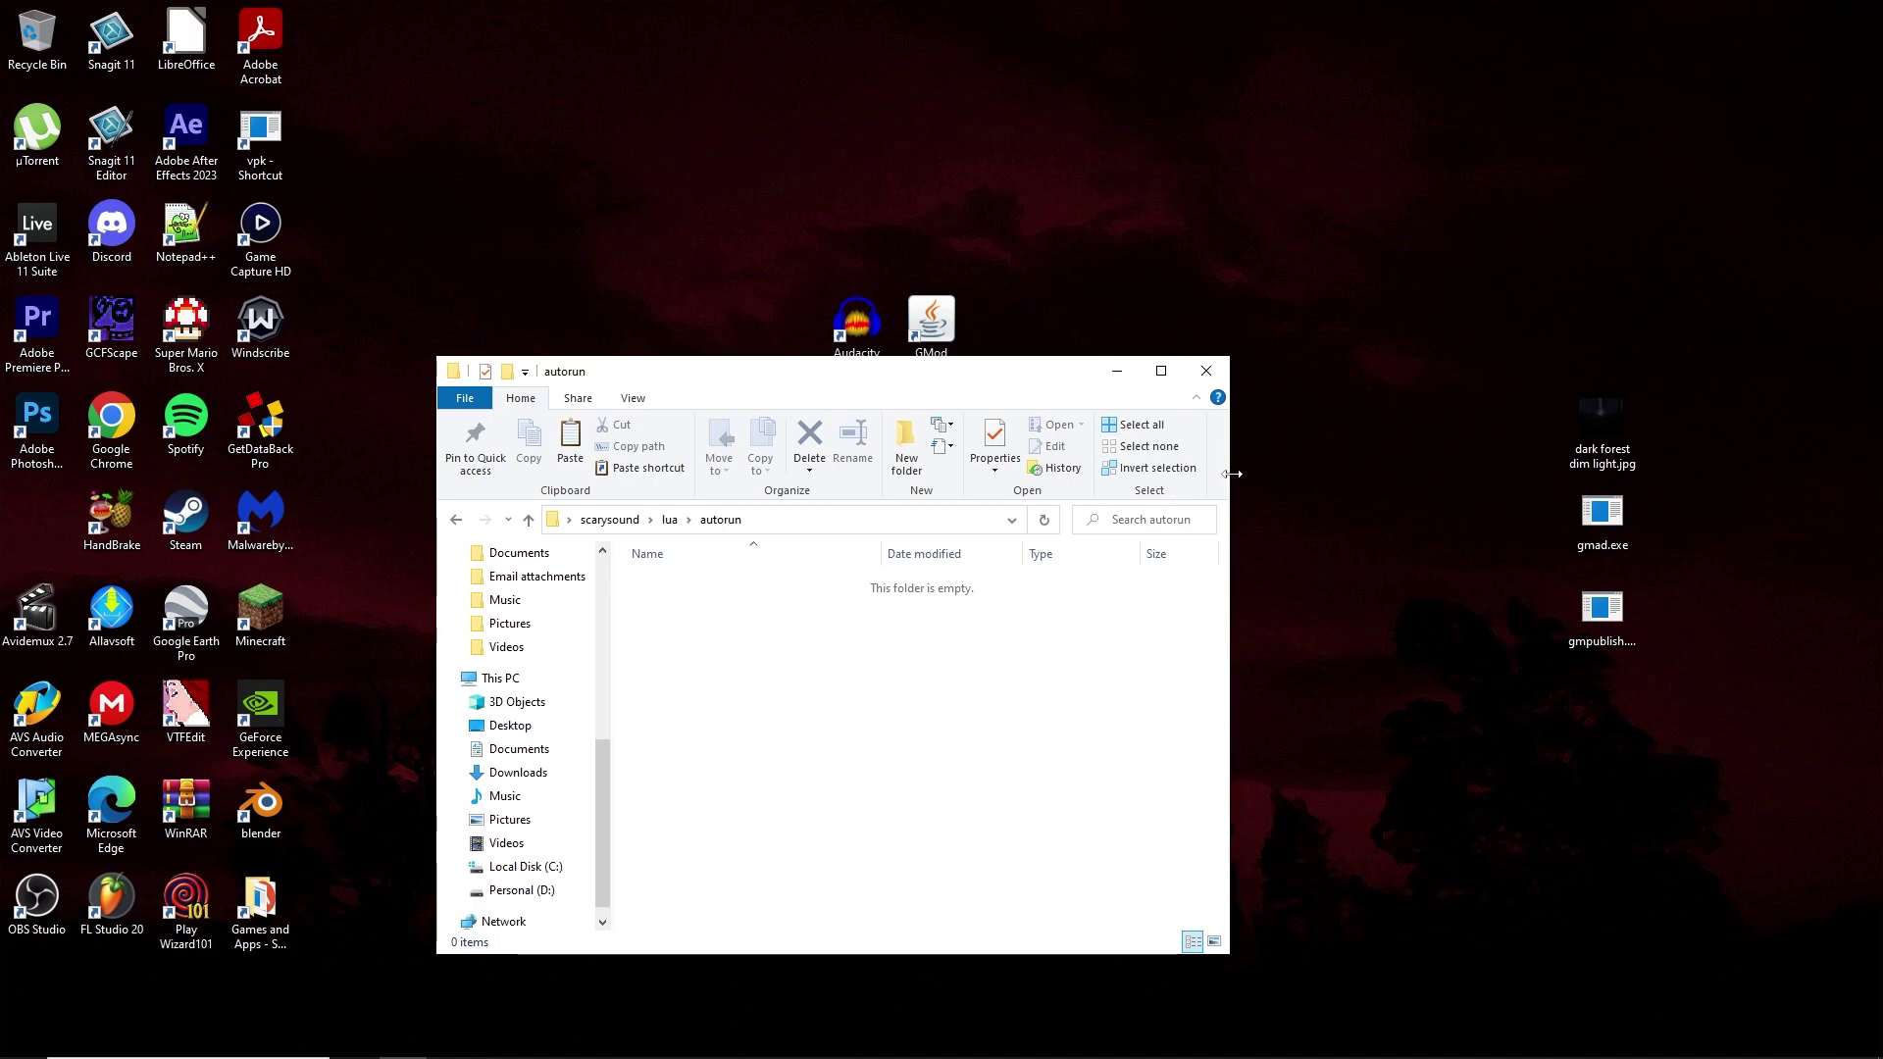
pyautogui.moveTo(1226, 478); pyautogui.dragTo(1475, 711)
pyautogui.moveTo(851, 612); pyautogui.dragTo(1265, 647)
pyautogui.doubleClick(1434, 714)
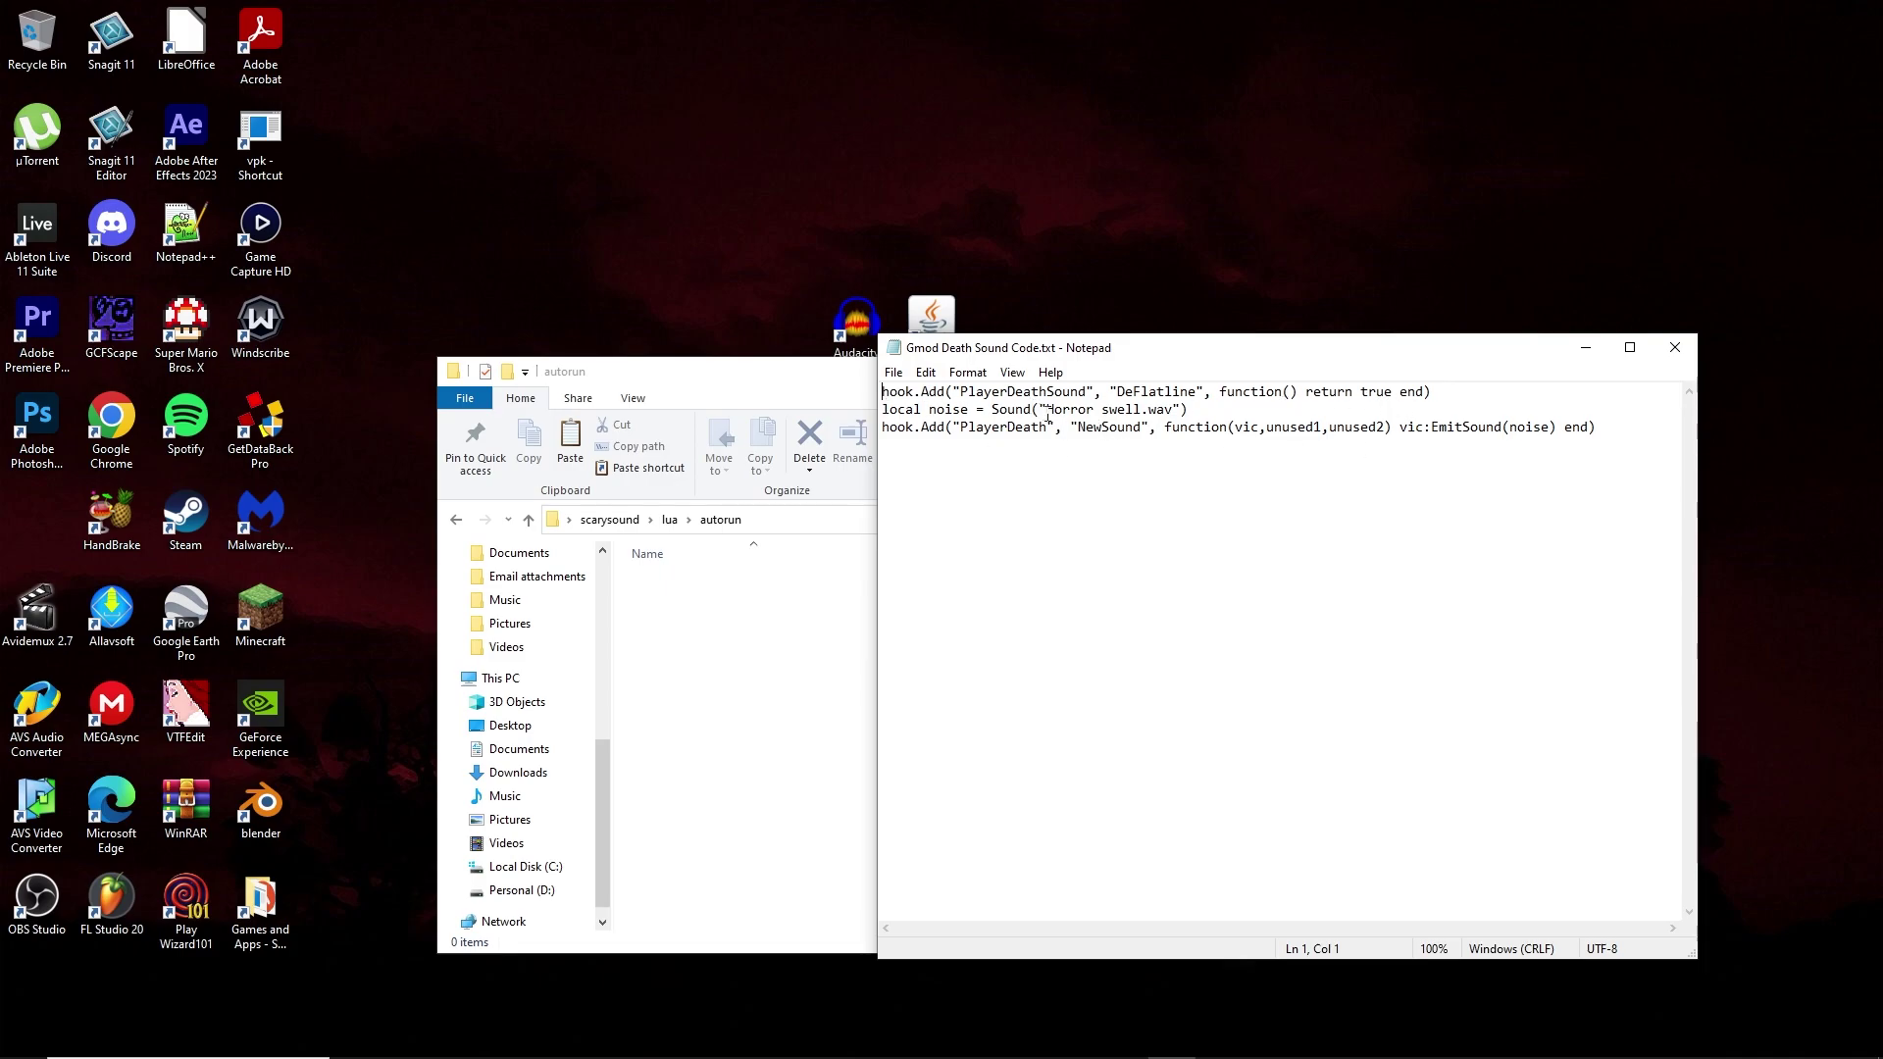
# Step: Examine the Horror swell file name inside the Sound() line of the death sound code
pyautogui.moveTo(1048, 417)
pyautogui.mouseDown()
pyautogui.moveTo(1157, 431)
pyautogui.moveTo(1135, 412)
pyautogui.moveTo(1174, 413)
pyautogui.moveTo(1046, 410)
pyautogui.mouseUp()
pyautogui.click(1148, 409)
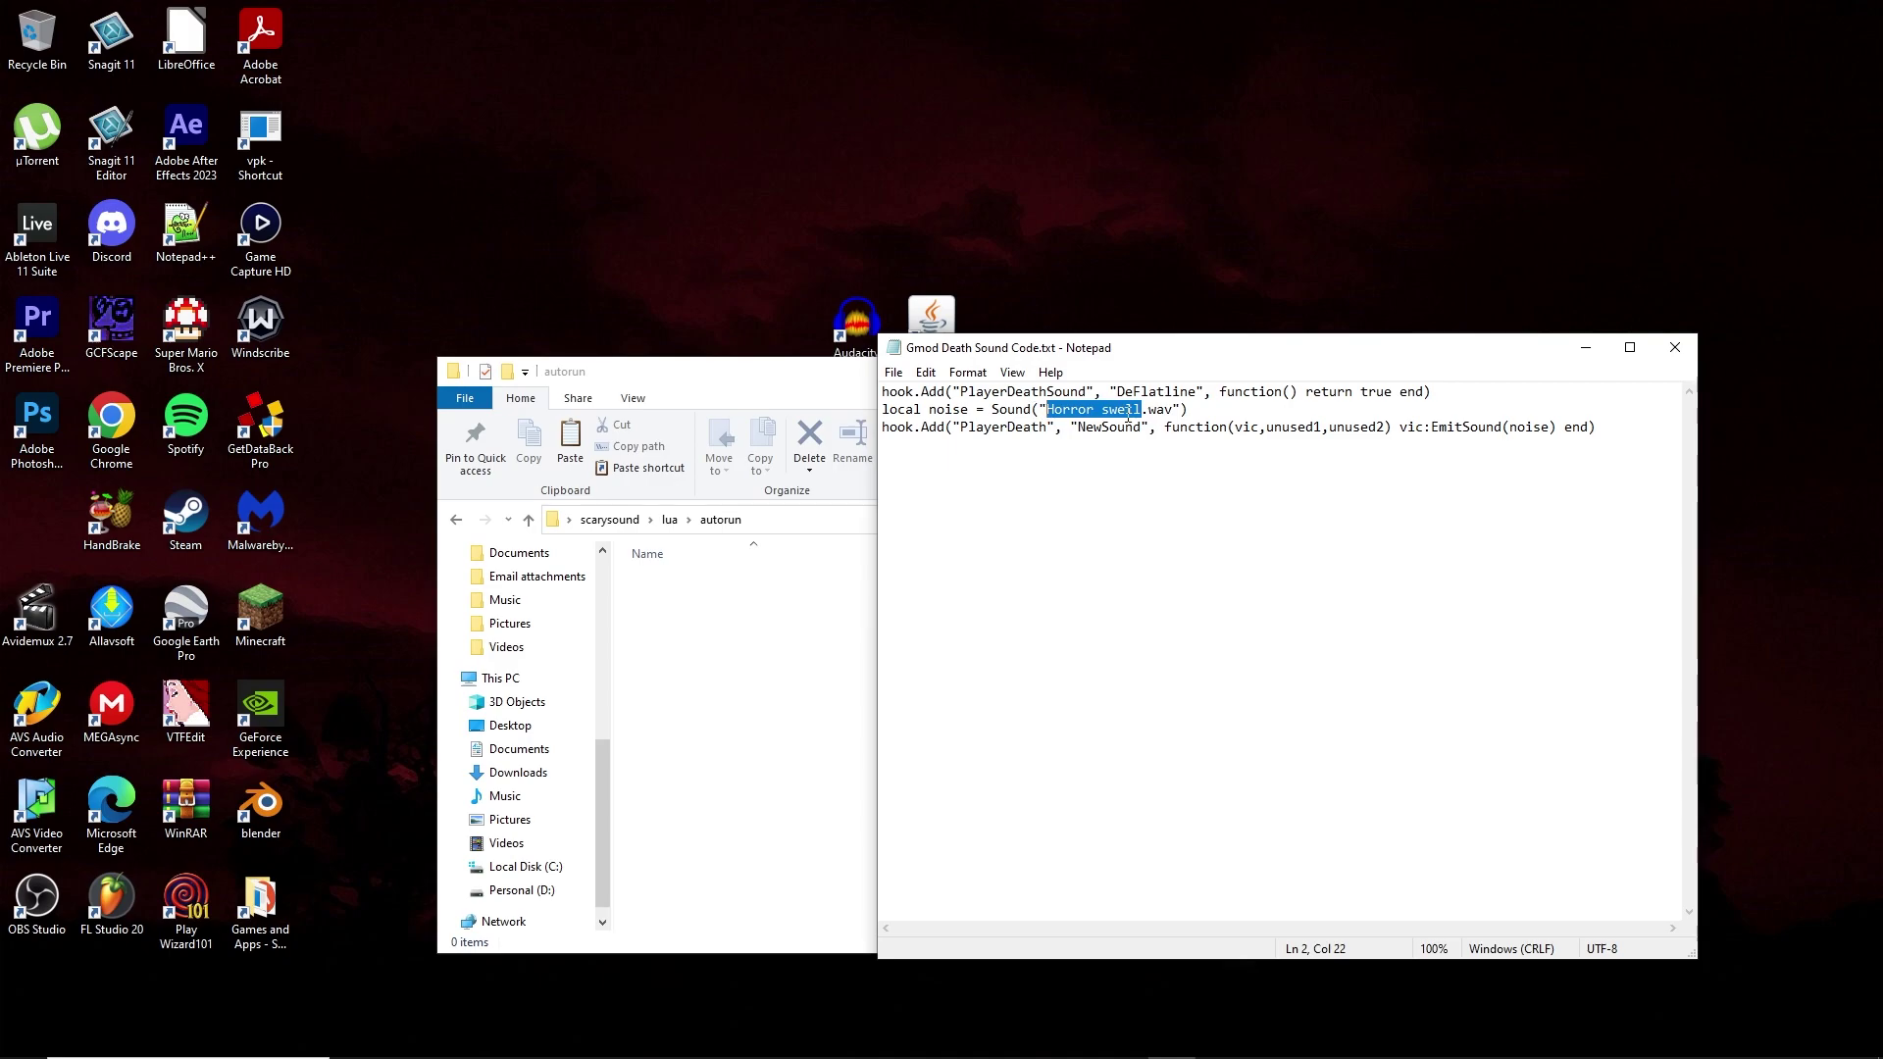
pyautogui.click(1065, 416)
pyautogui.moveTo(1046, 410); pyautogui.dragTo(1138, 410)
pyautogui.click(1135, 410)
pyautogui.click(1079, 410)
# Step: Go to scarysound's sound folder and compare the Horror swell.wav file name with the name used in the code
pyautogui.click(609, 519)
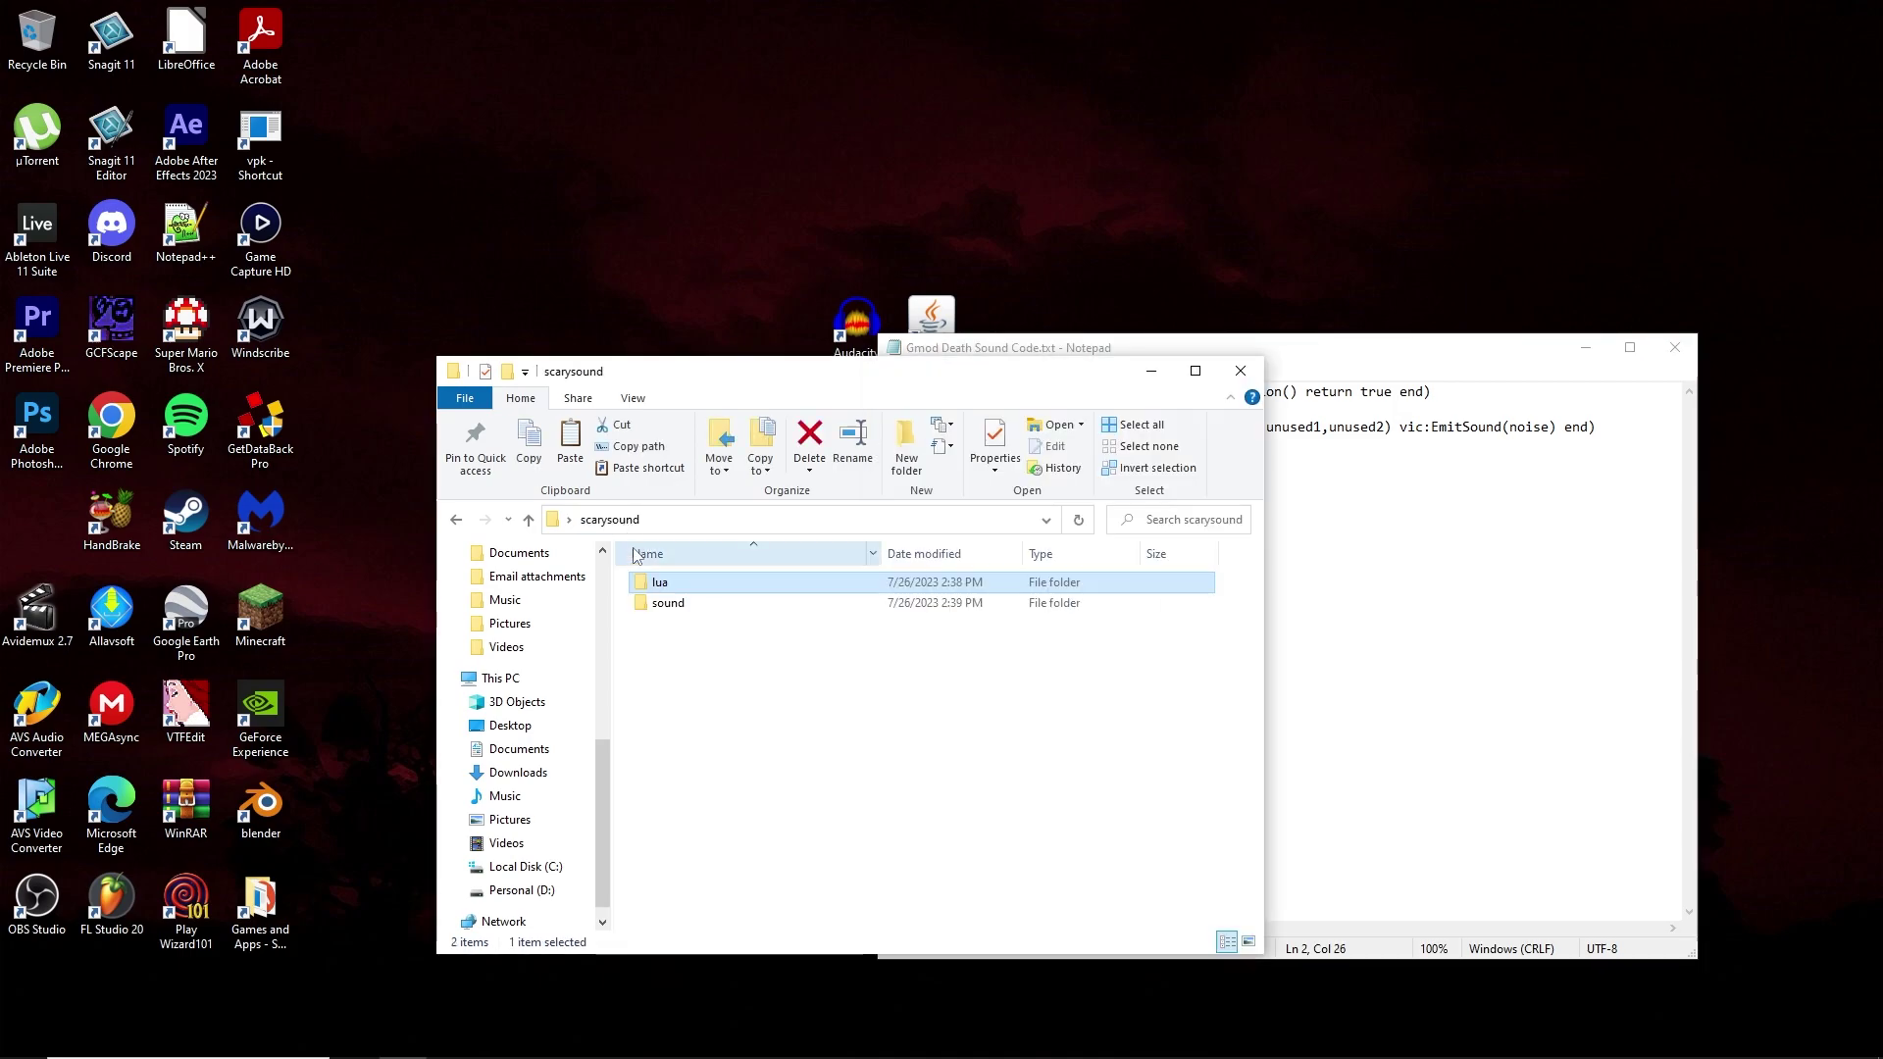
pyautogui.doubleClick(687, 600)
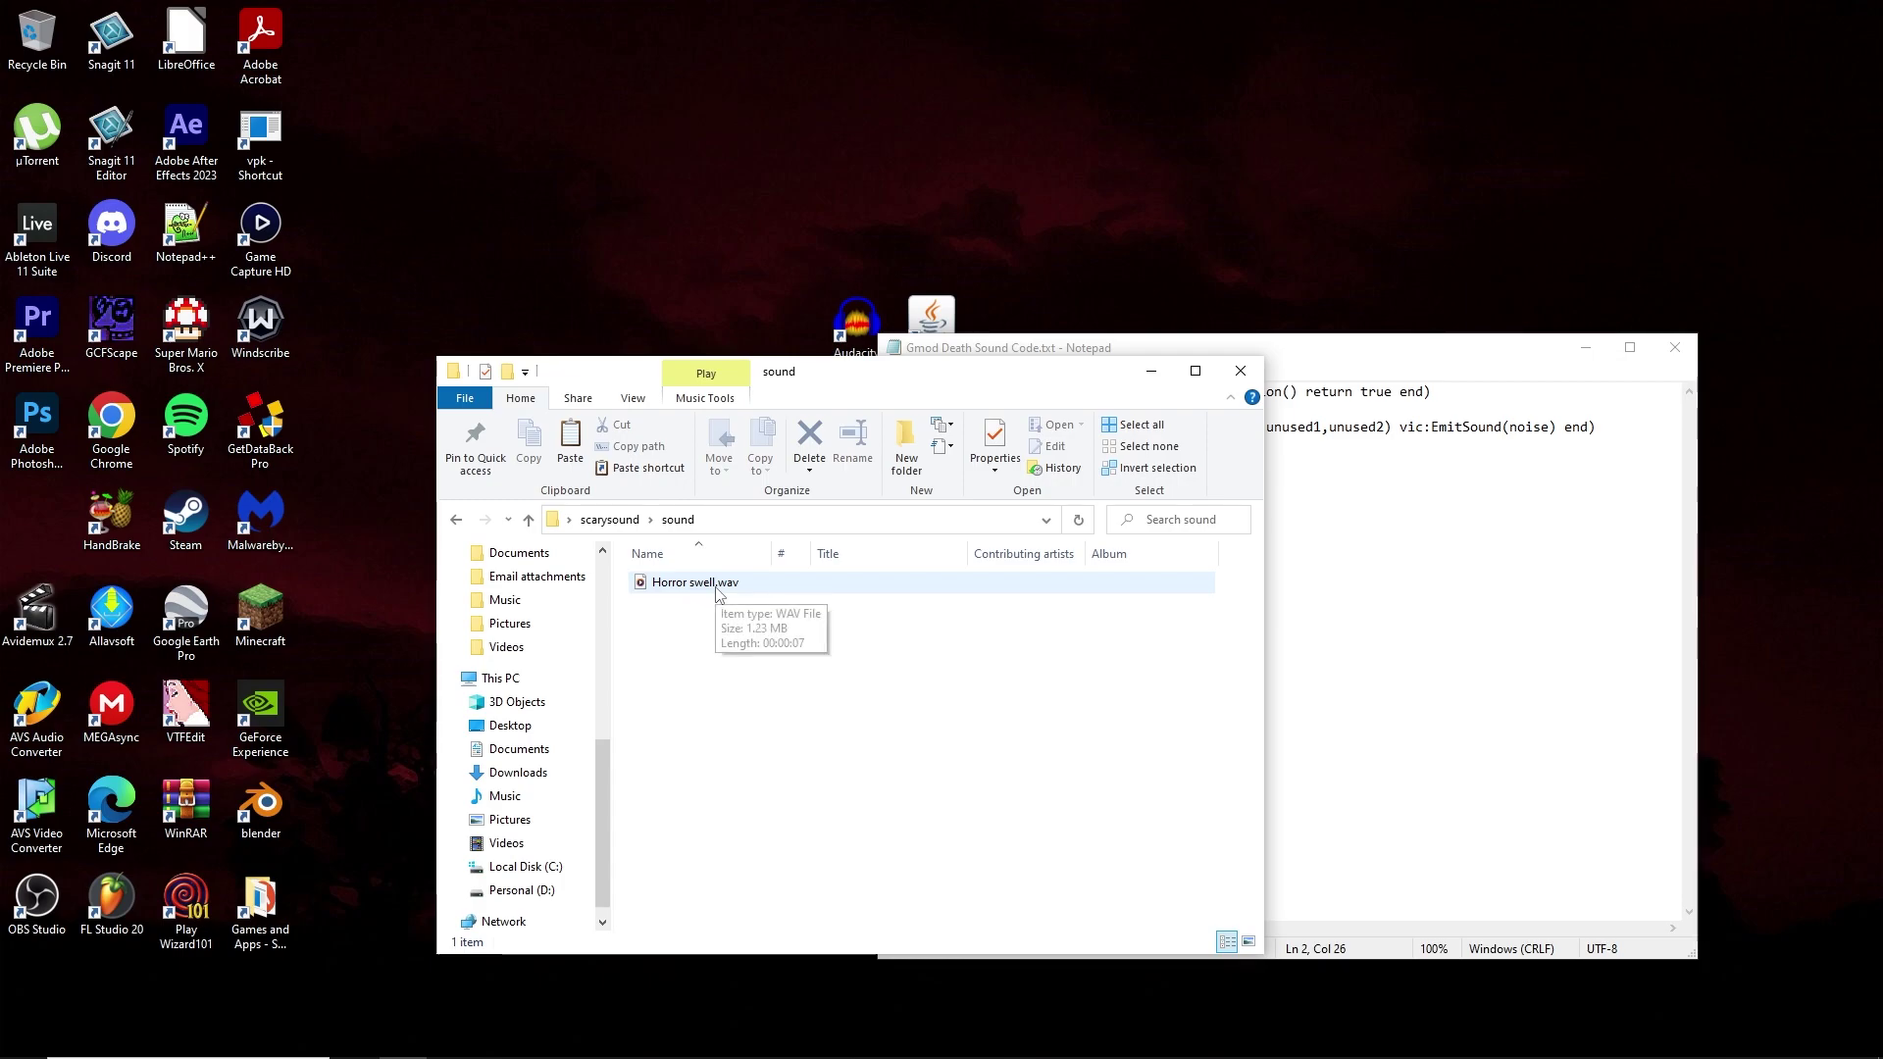
pyautogui.click(722, 585)
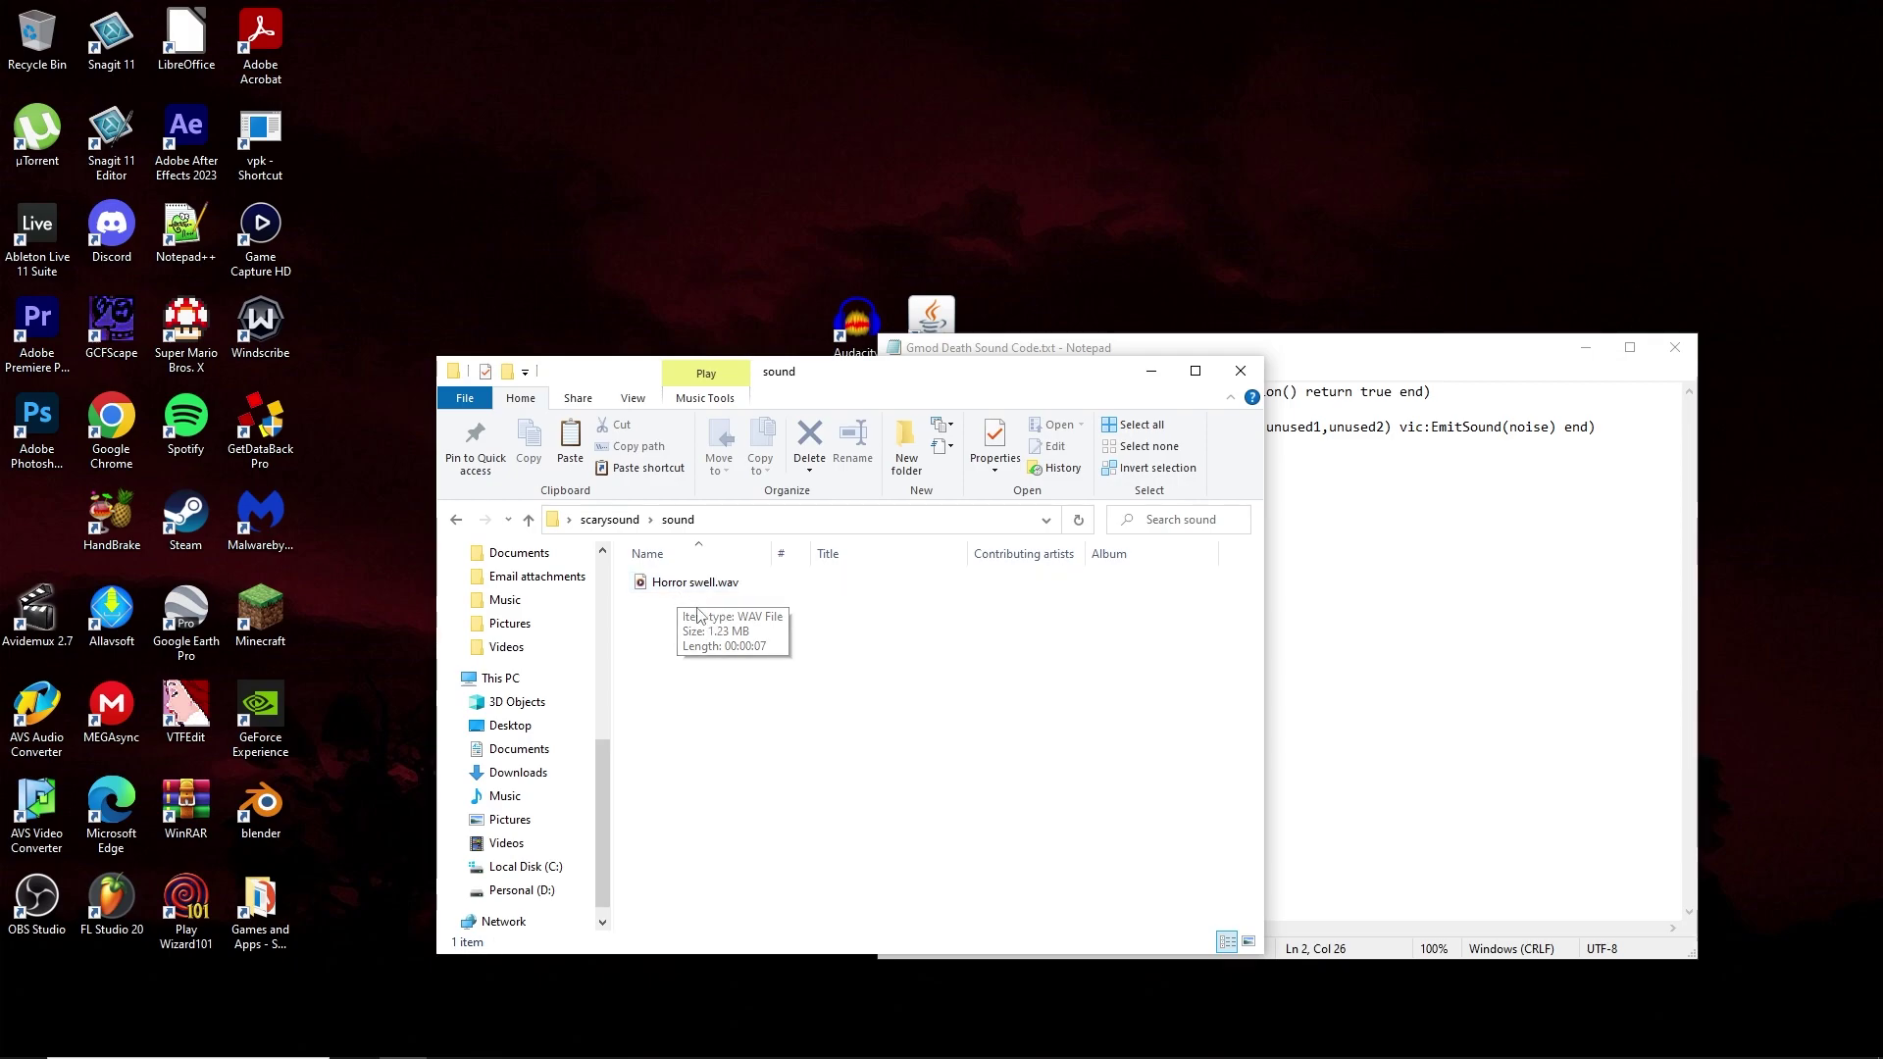
pyautogui.click(676, 585)
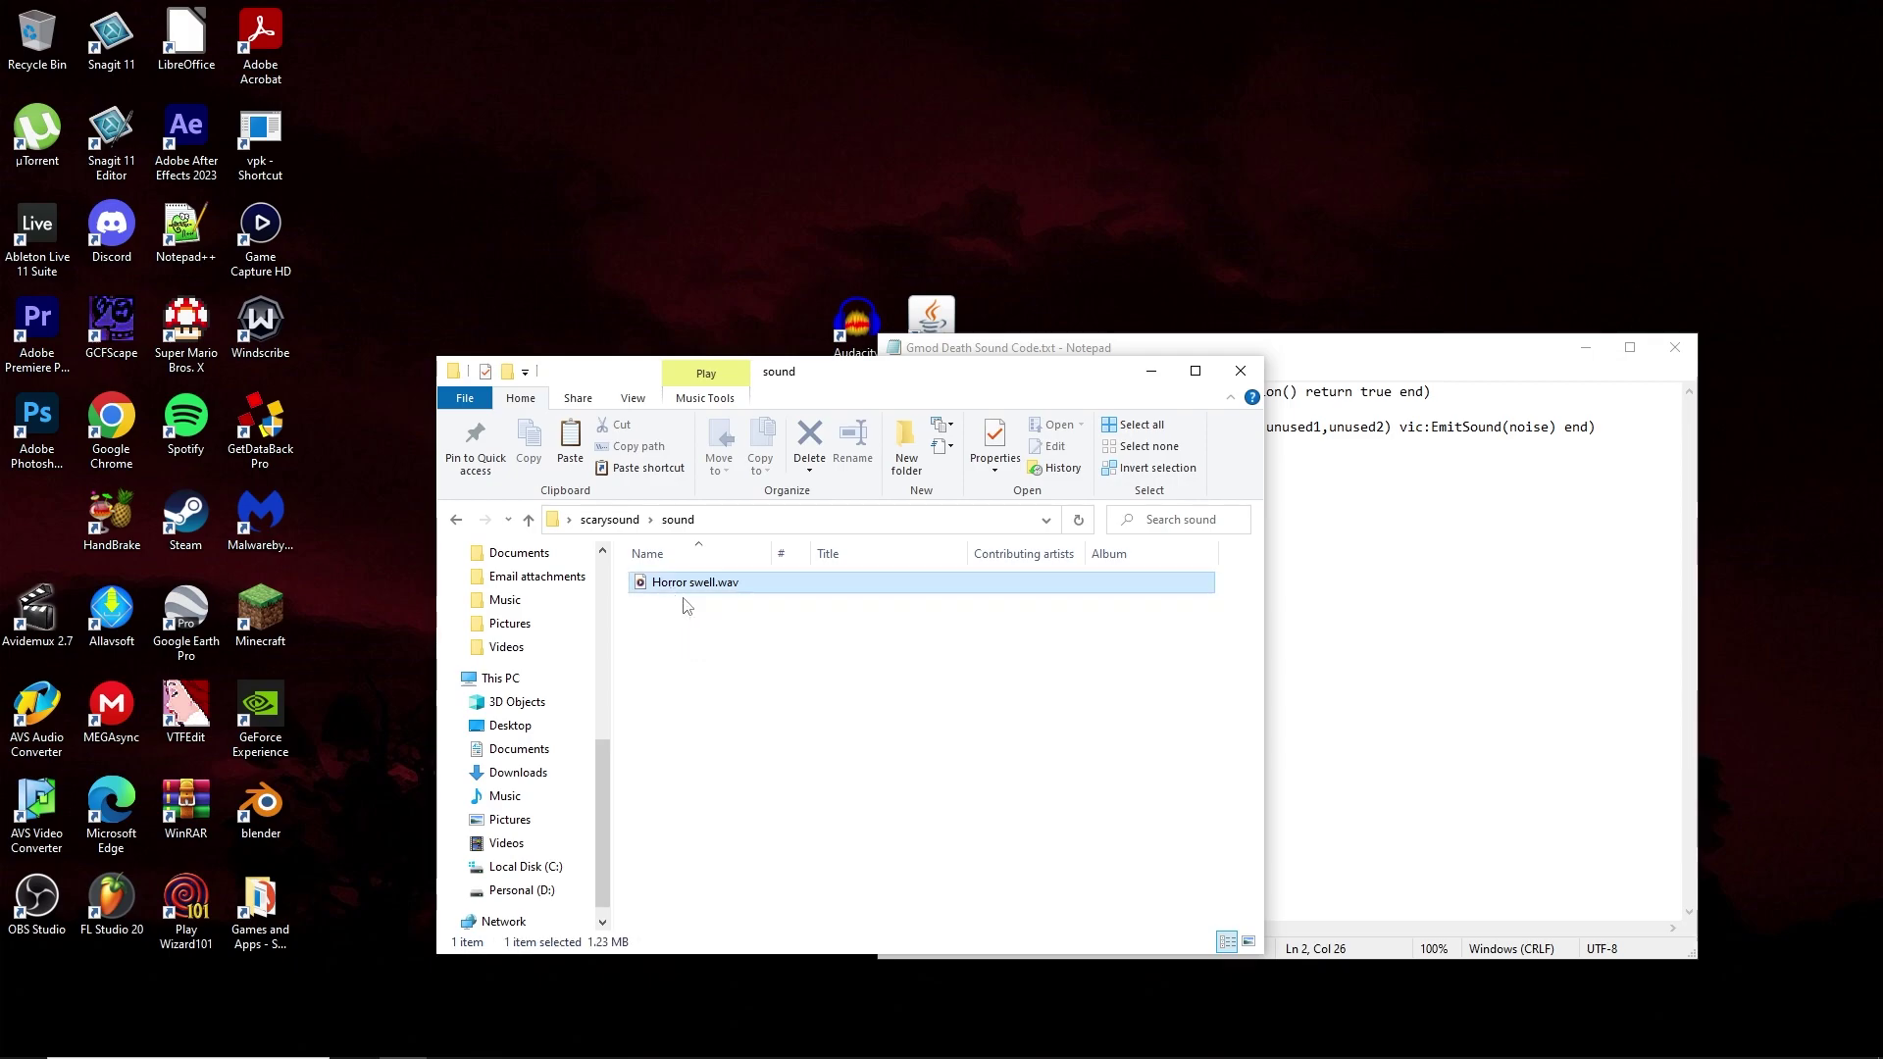
pyautogui.click(1362, 375)
pyautogui.moveTo(1047, 409); pyautogui.dragTo(1138, 410)
pyautogui.click(1138, 410)
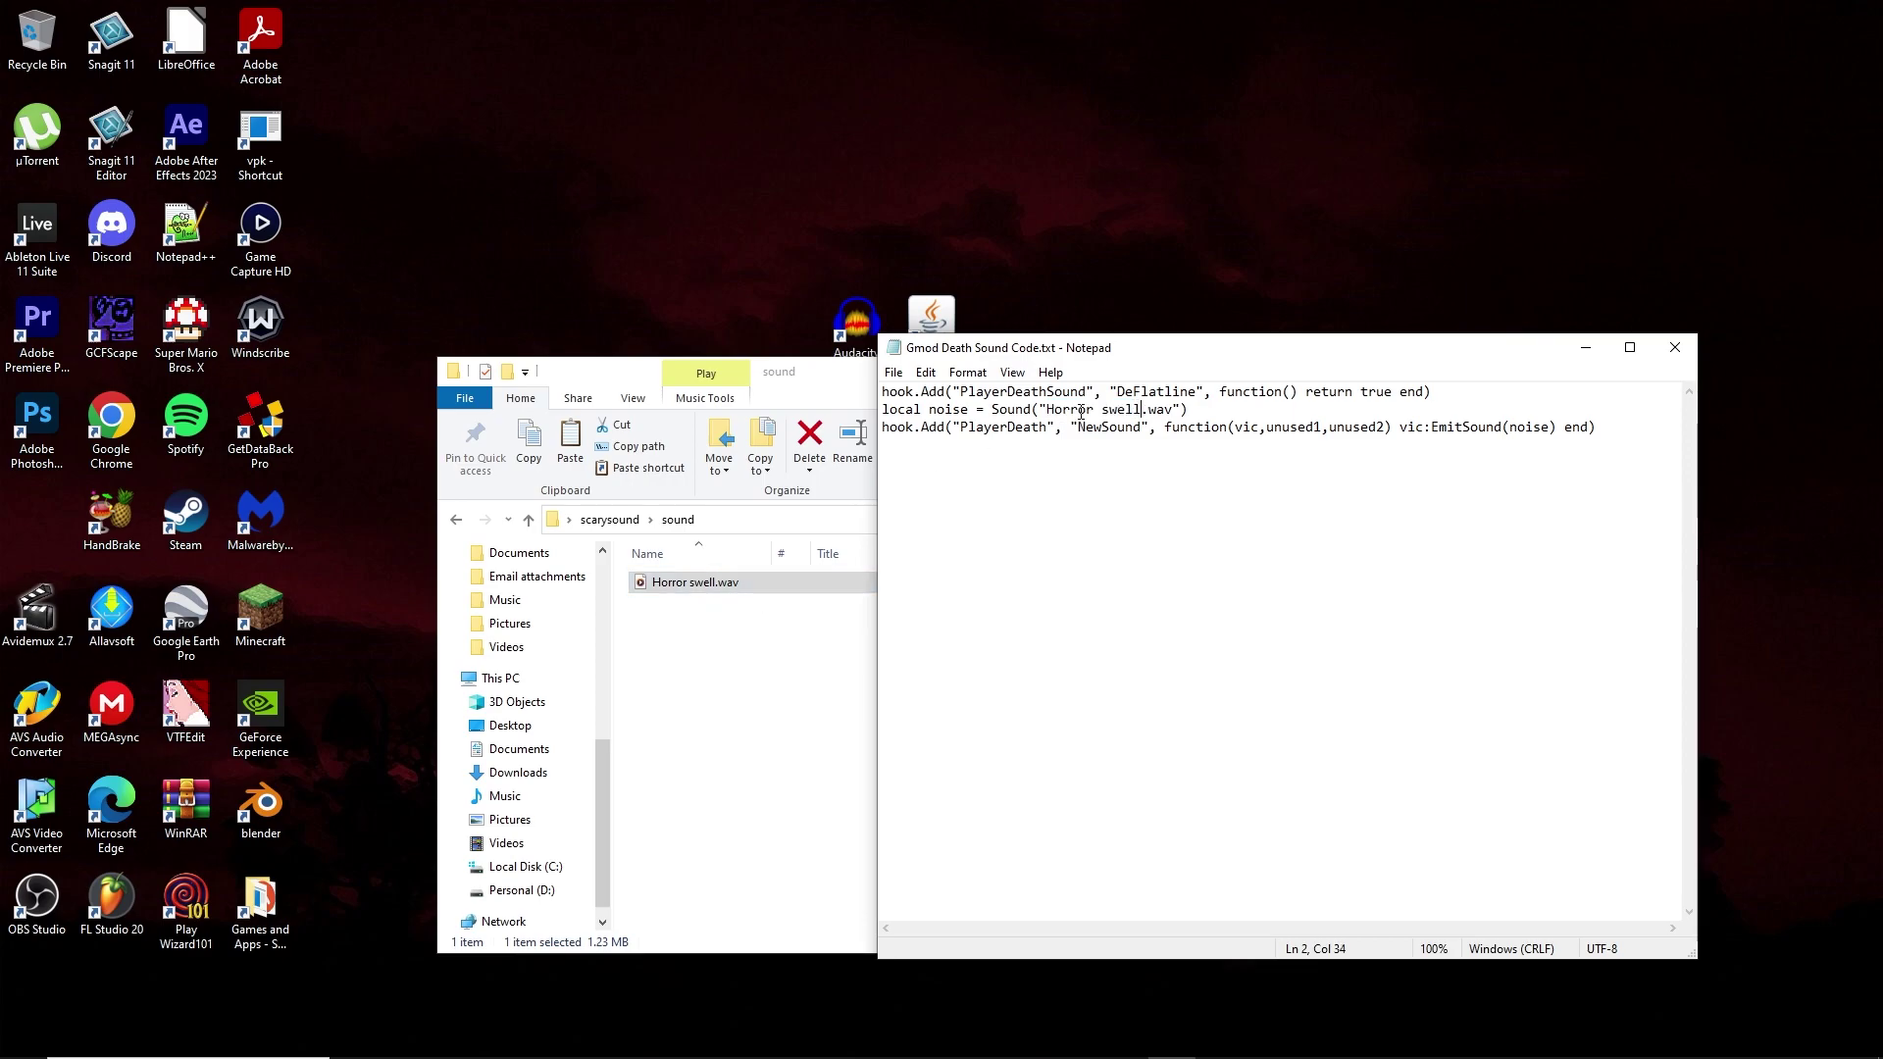
pyautogui.moveTo(1047, 409); pyautogui.dragTo(1143, 417)
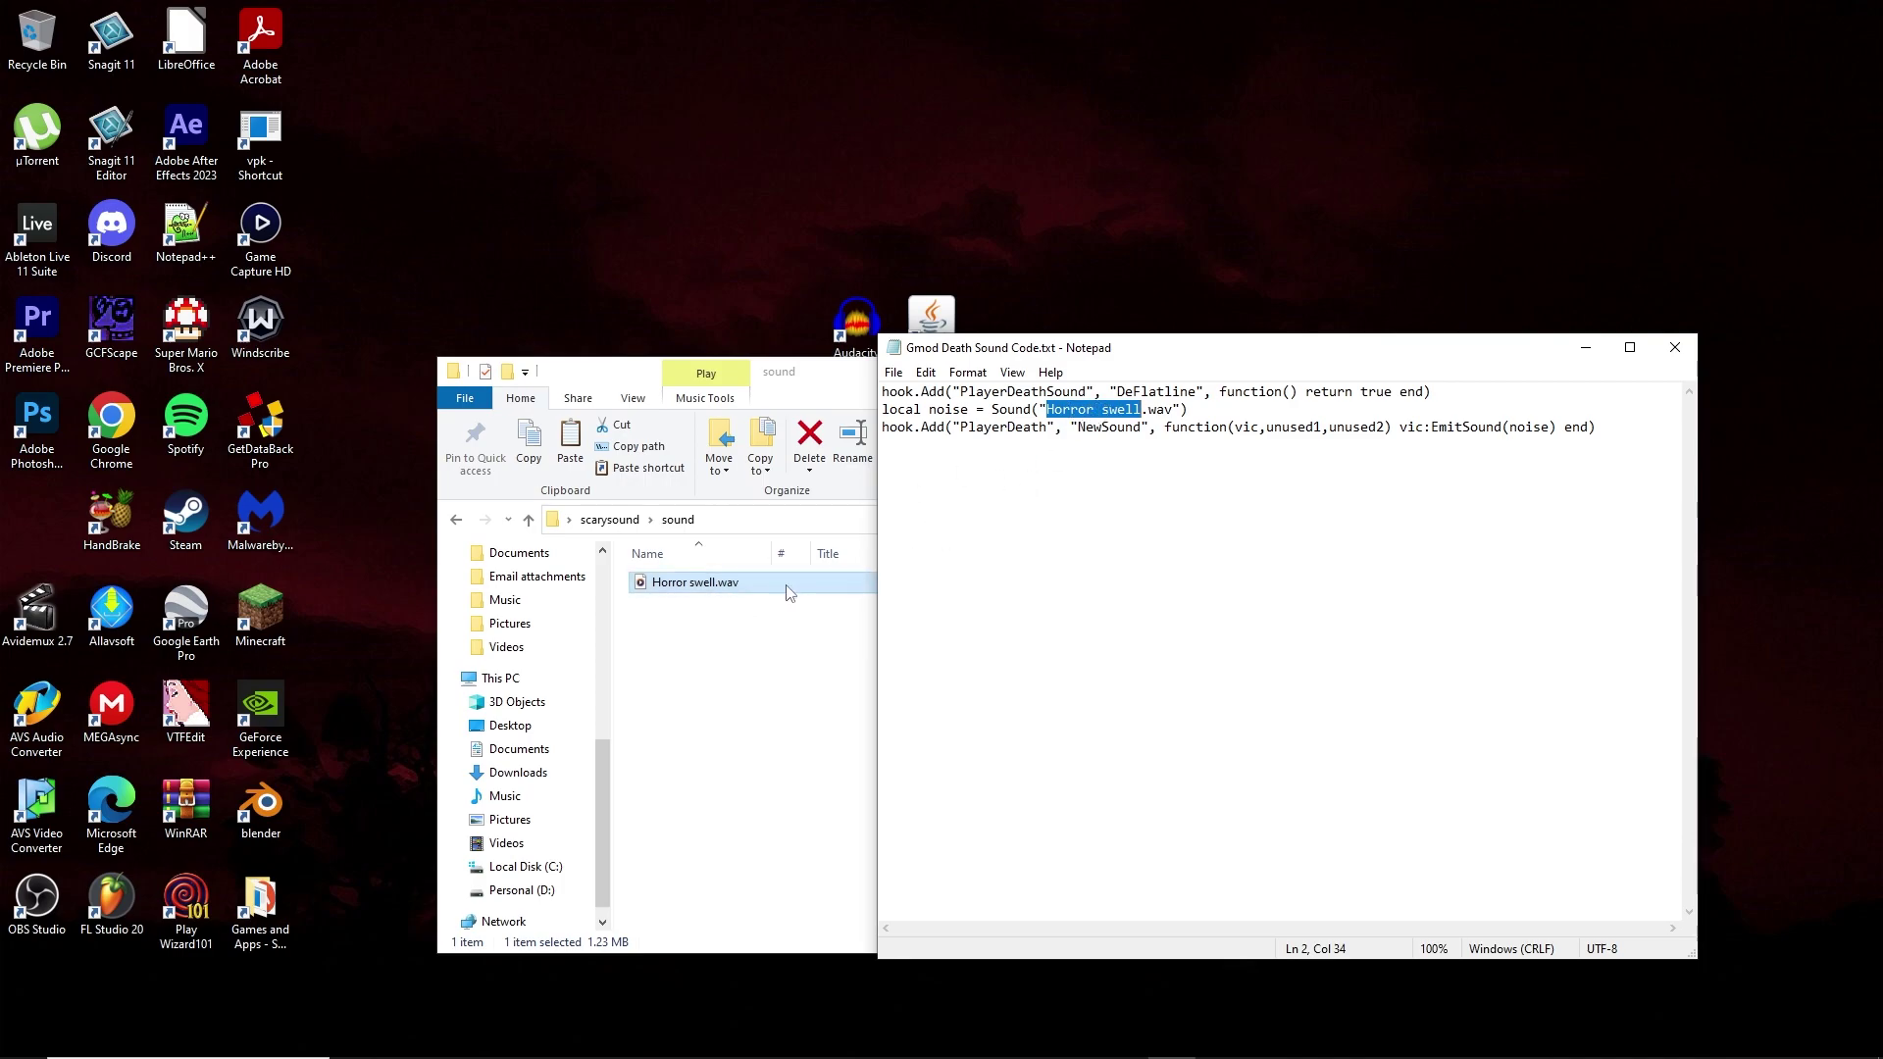
pyautogui.click(1097, 410)
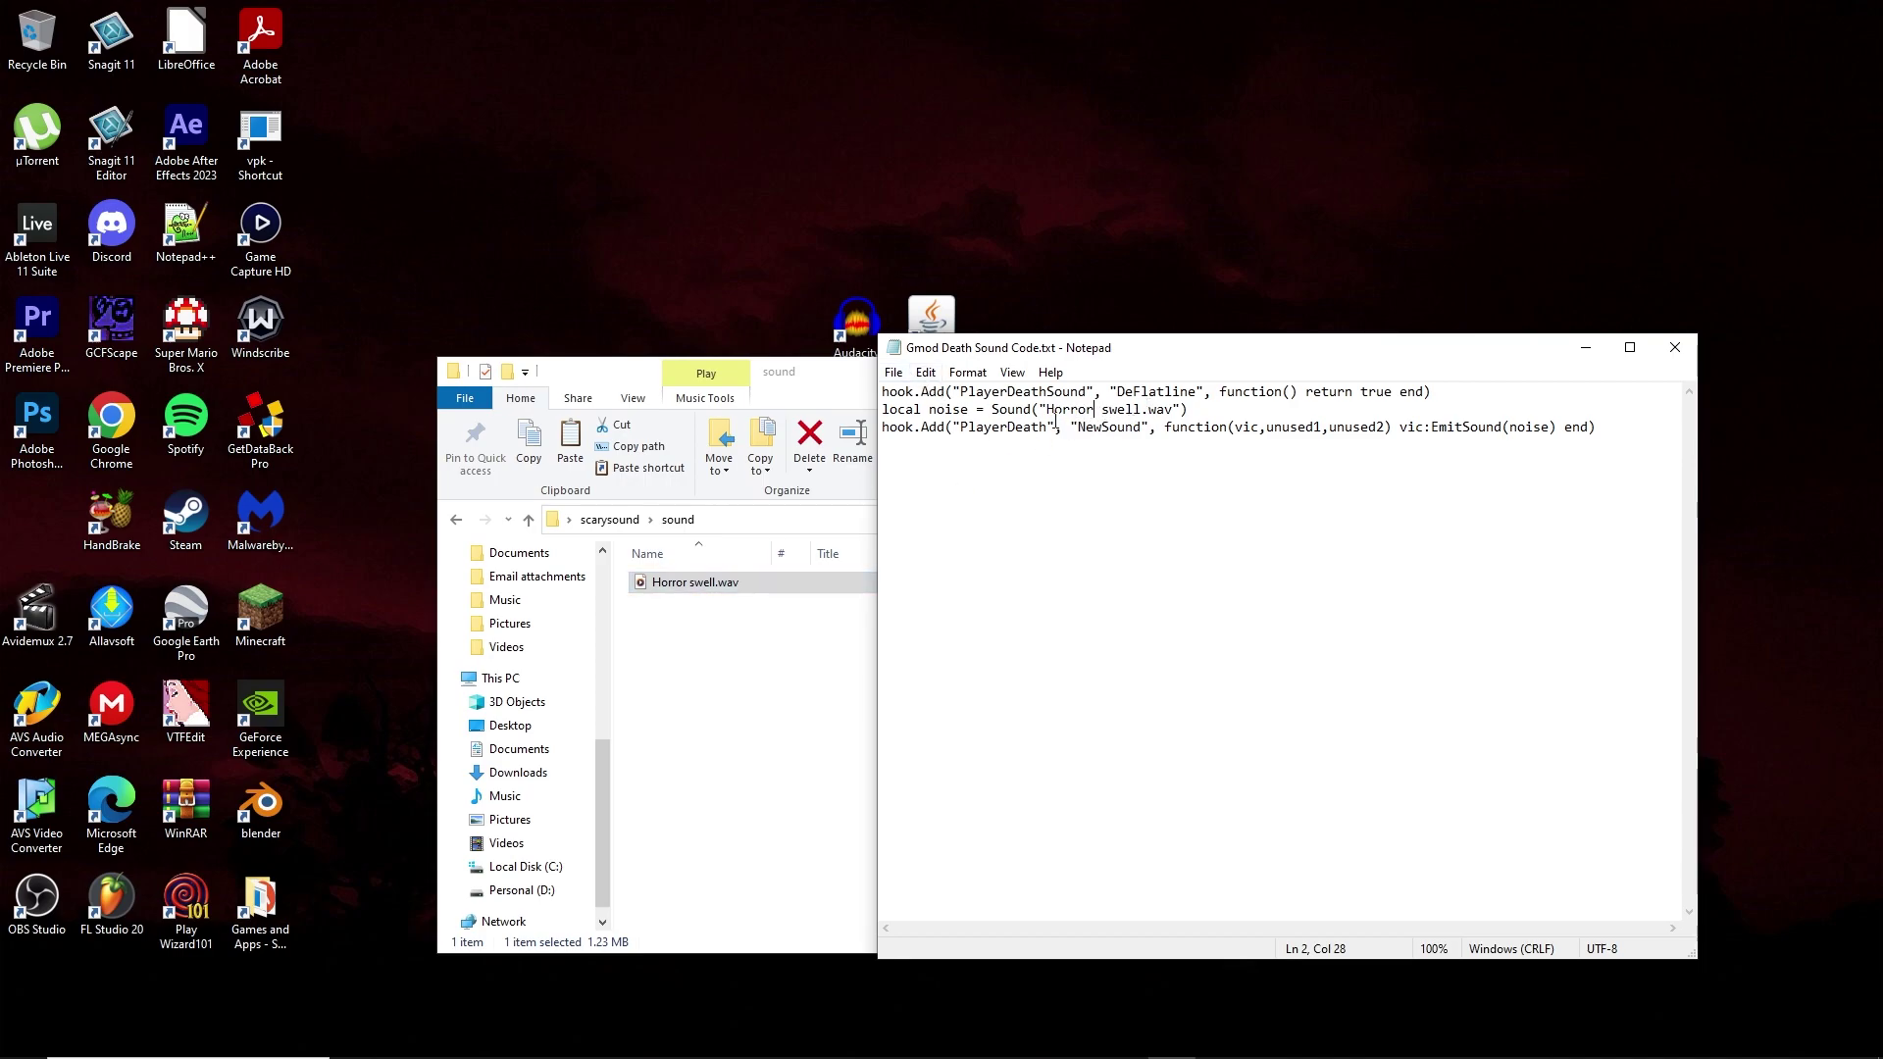
# Step: Start saving the code as a new file on the desktop, with type All Files and the extension changed to .lua
pyautogui.click(894, 374)
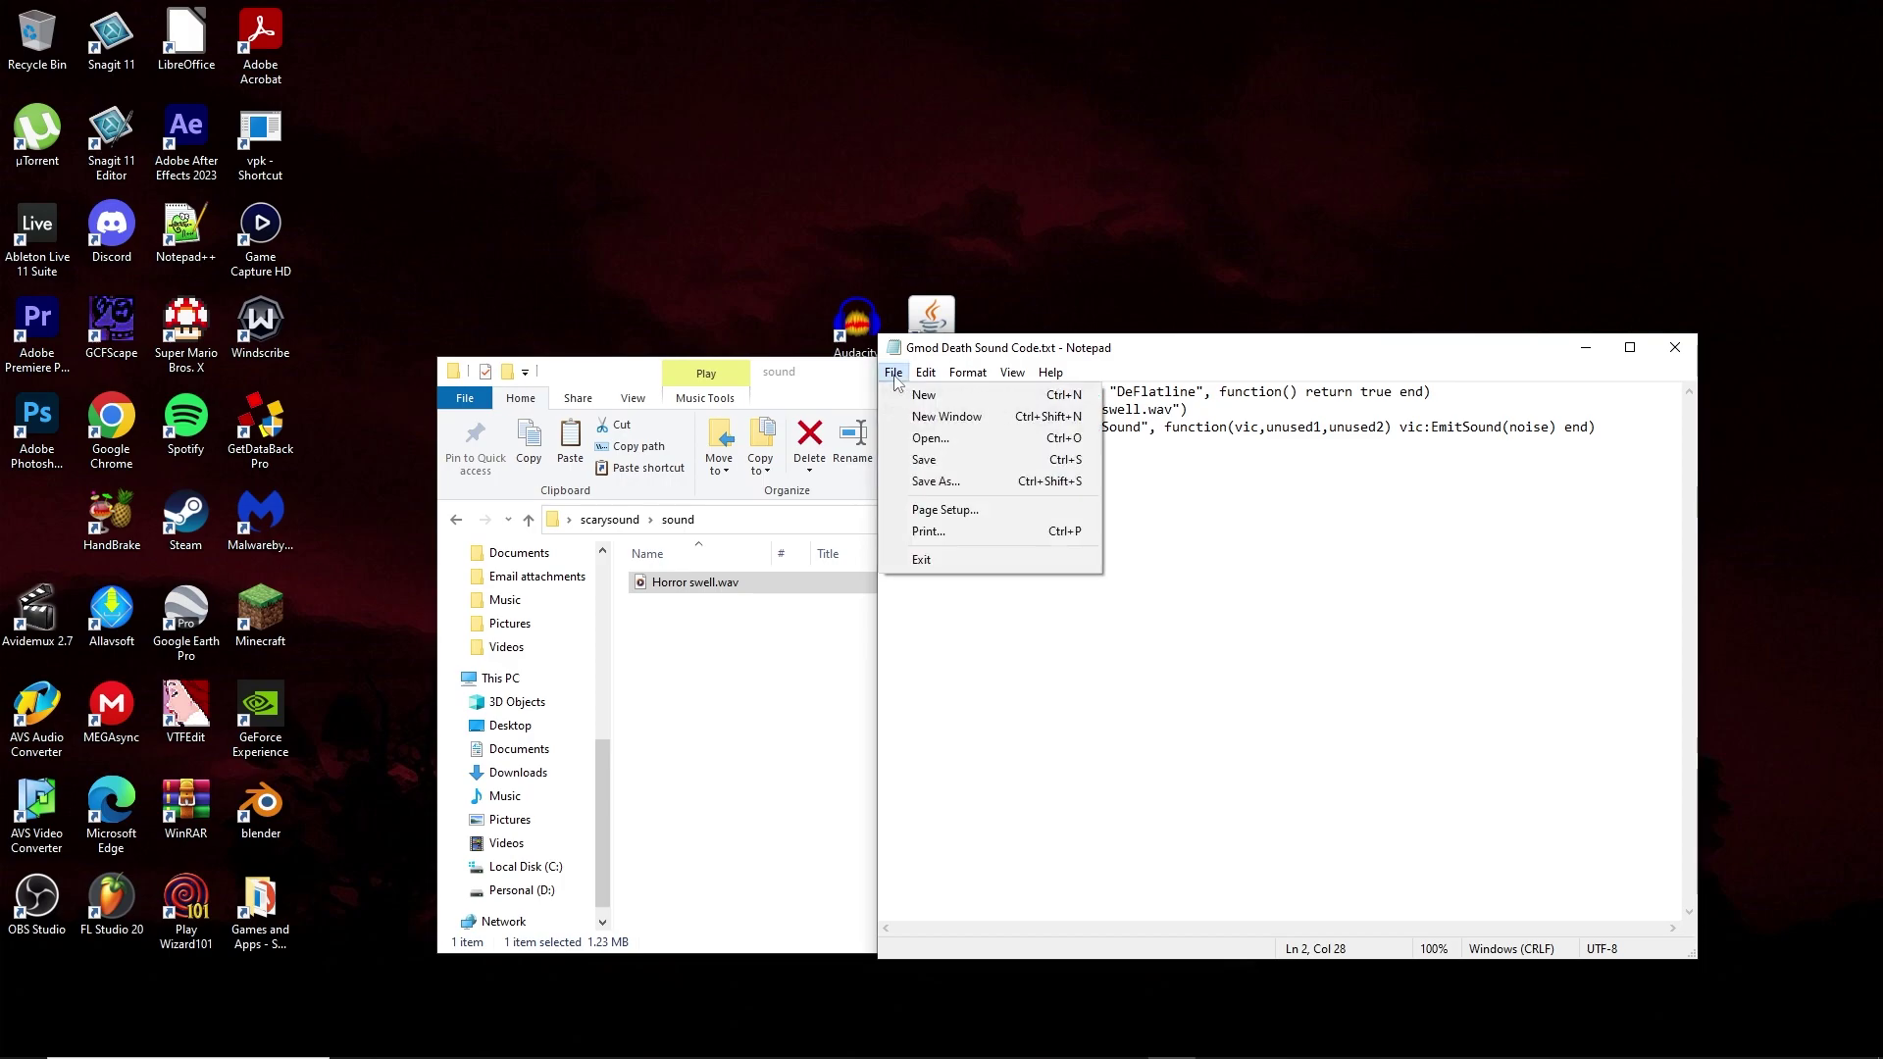
pyautogui.click(980, 480)
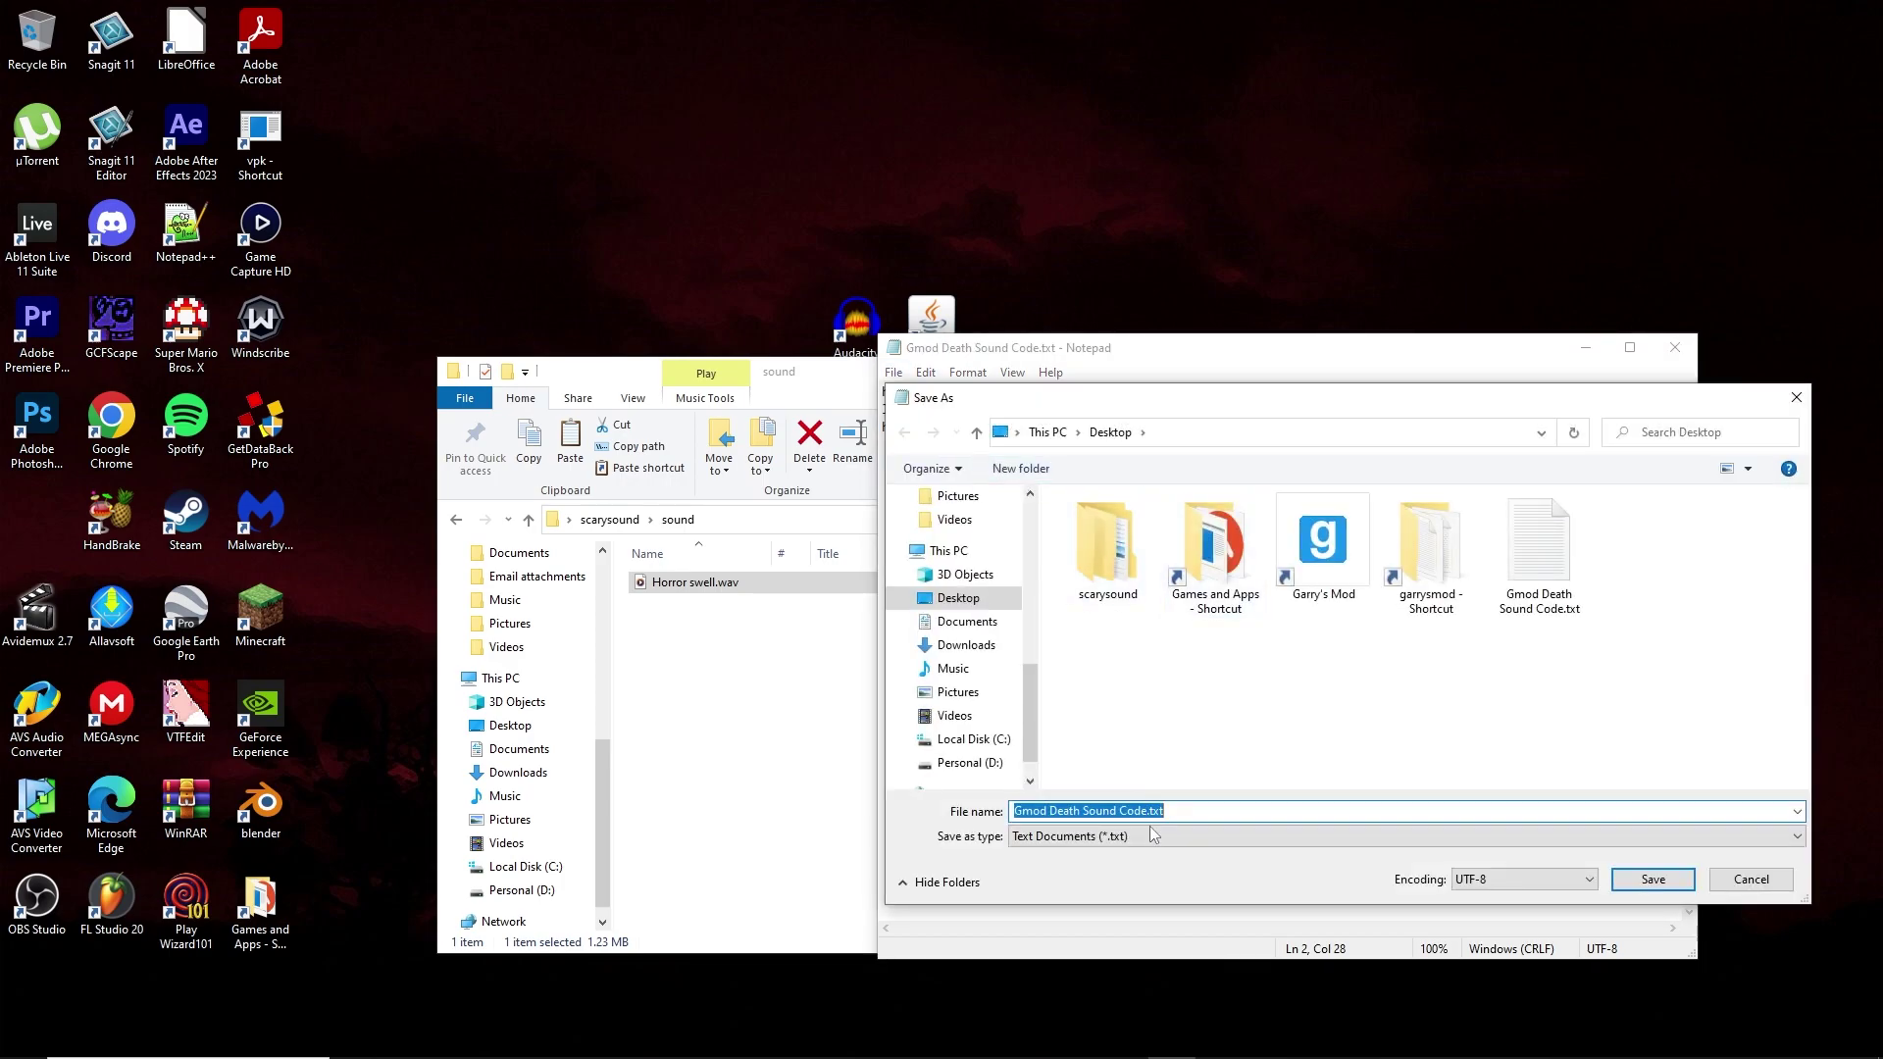
pyautogui.moveTo(1267, 409); pyautogui.dragTo(1234, 410)
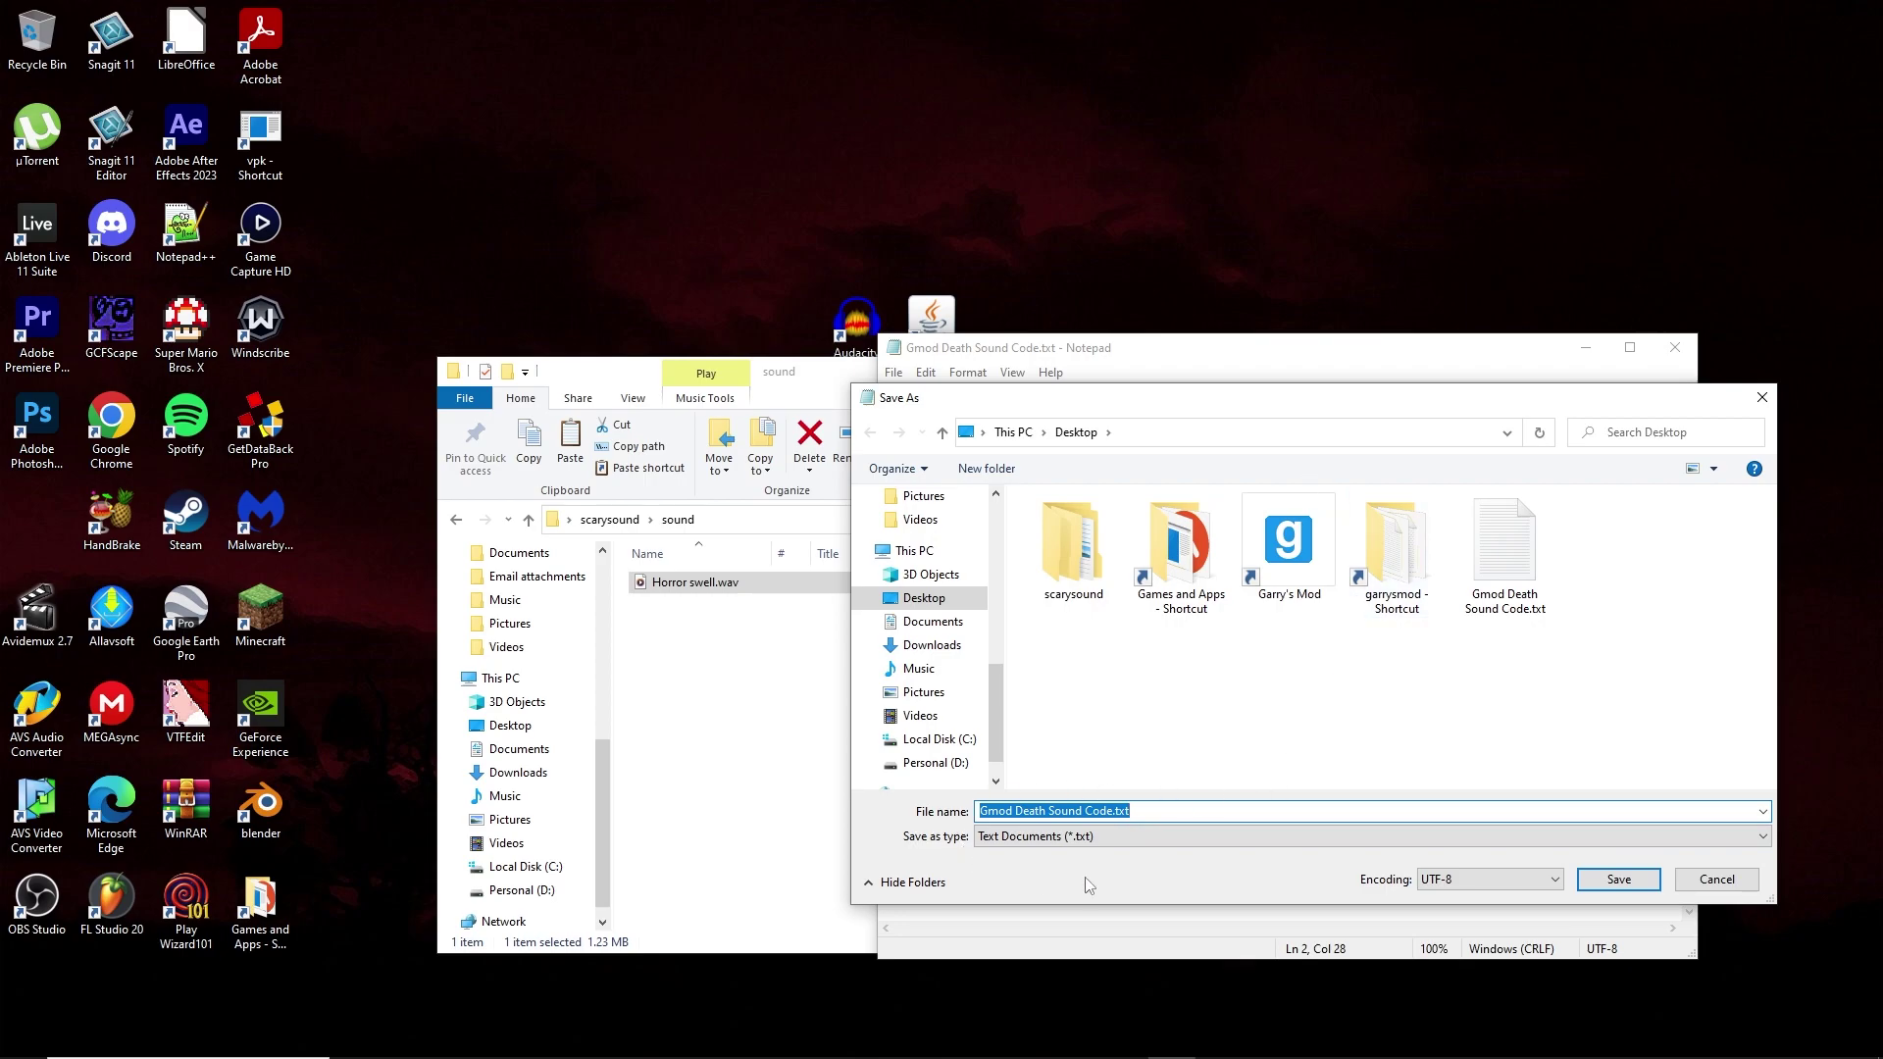
pyautogui.click(1137, 843)
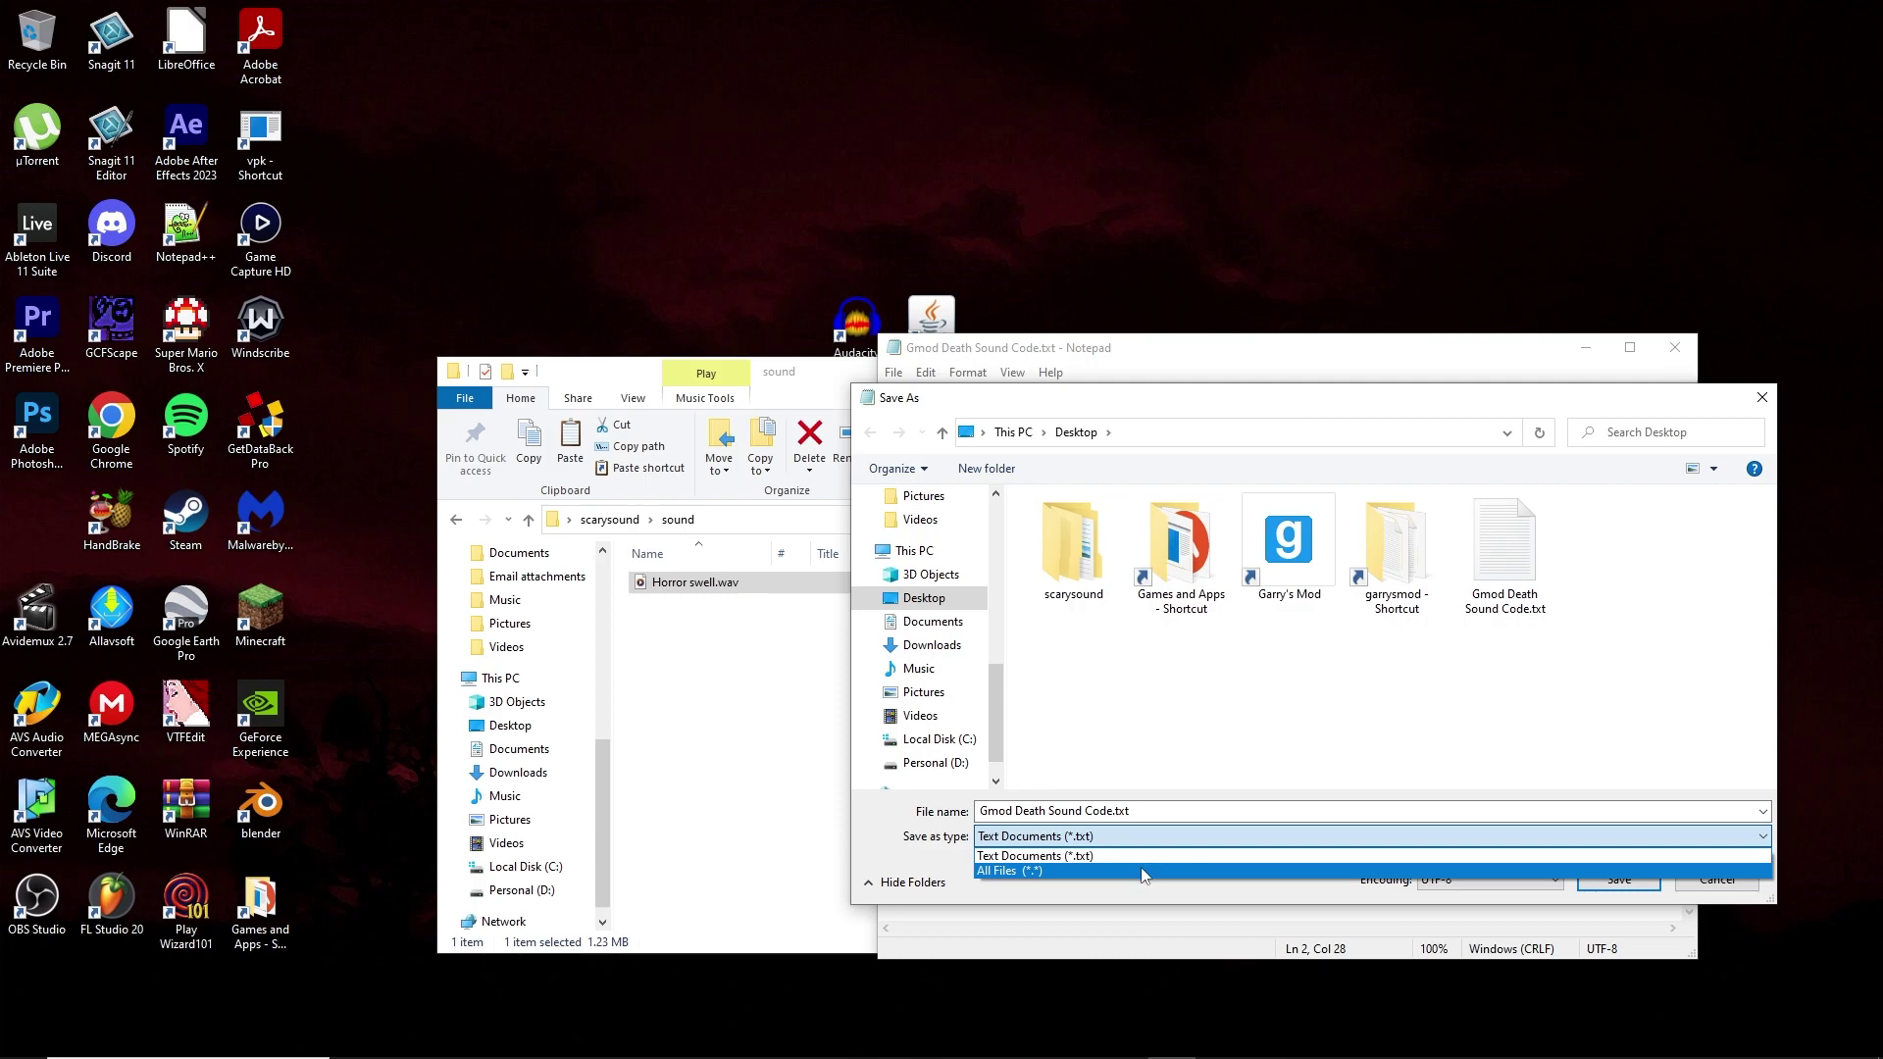
pyautogui.click(1143, 872)
pyautogui.click(1168, 814)
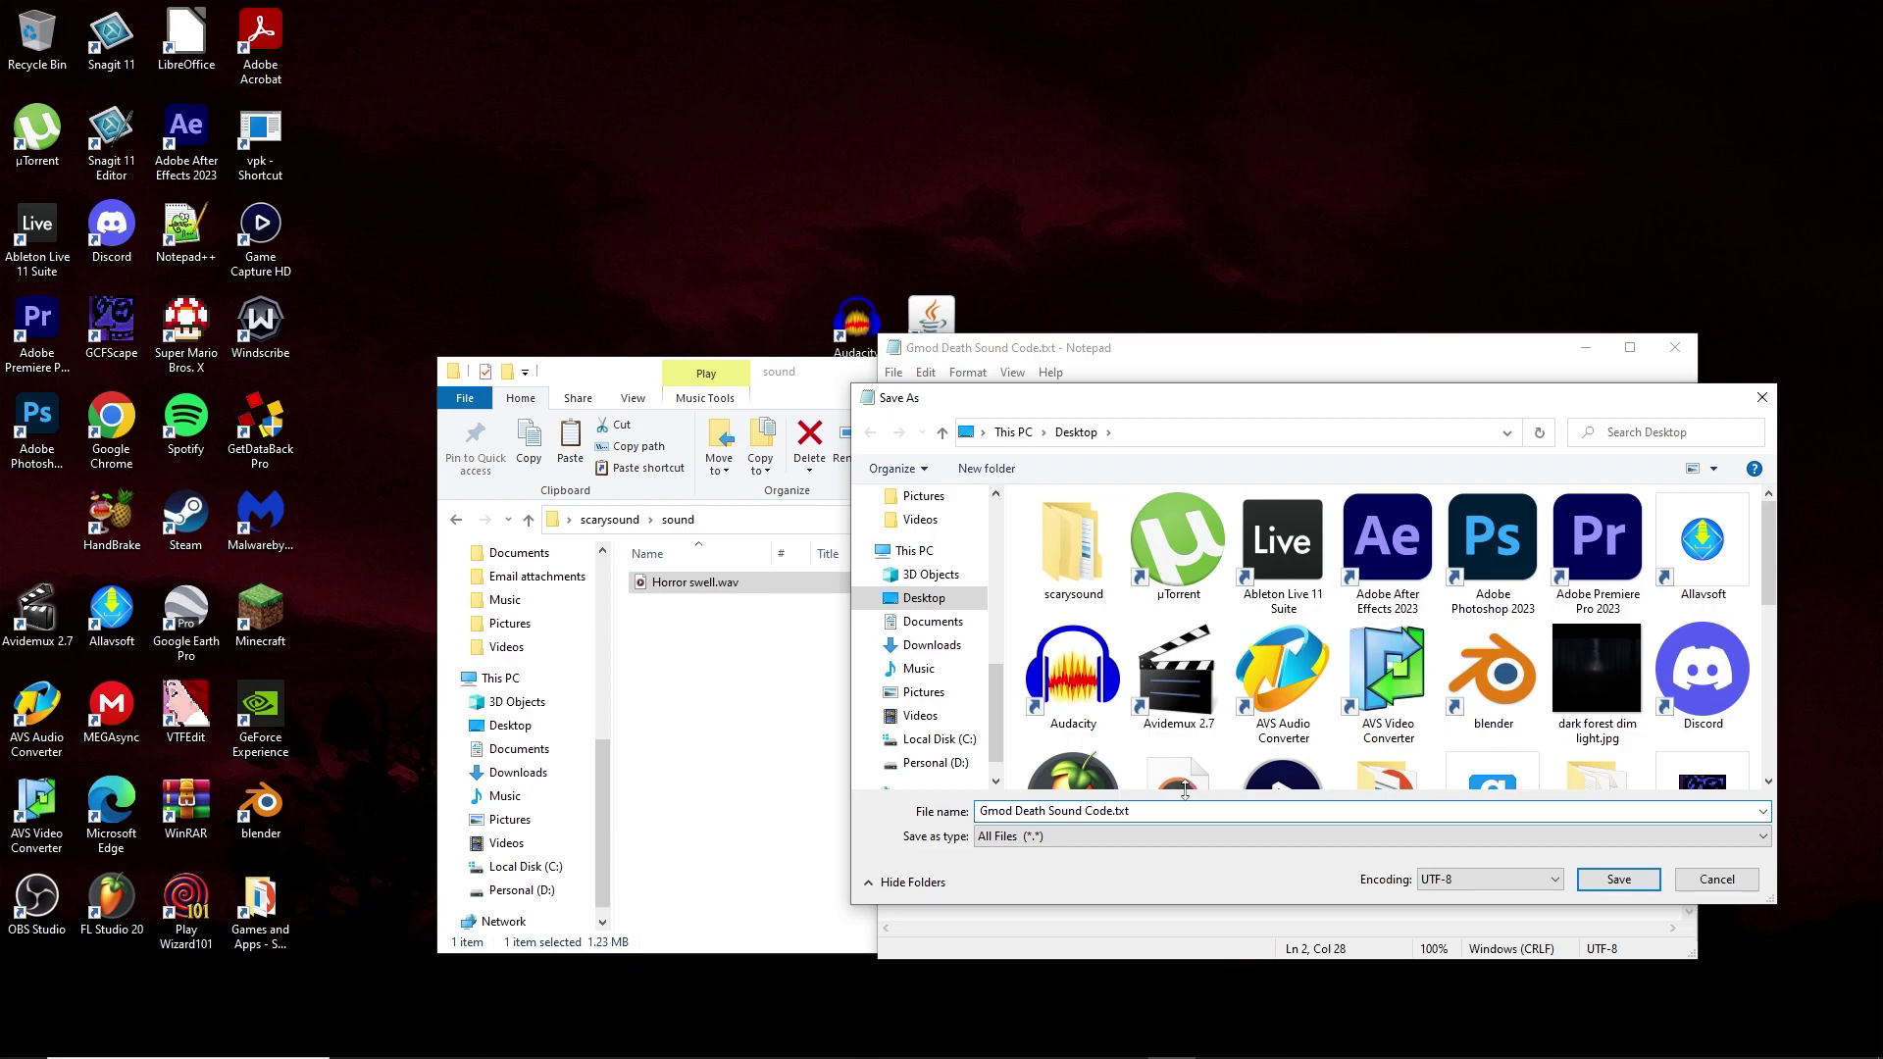
pyautogui.press('BackSpace')
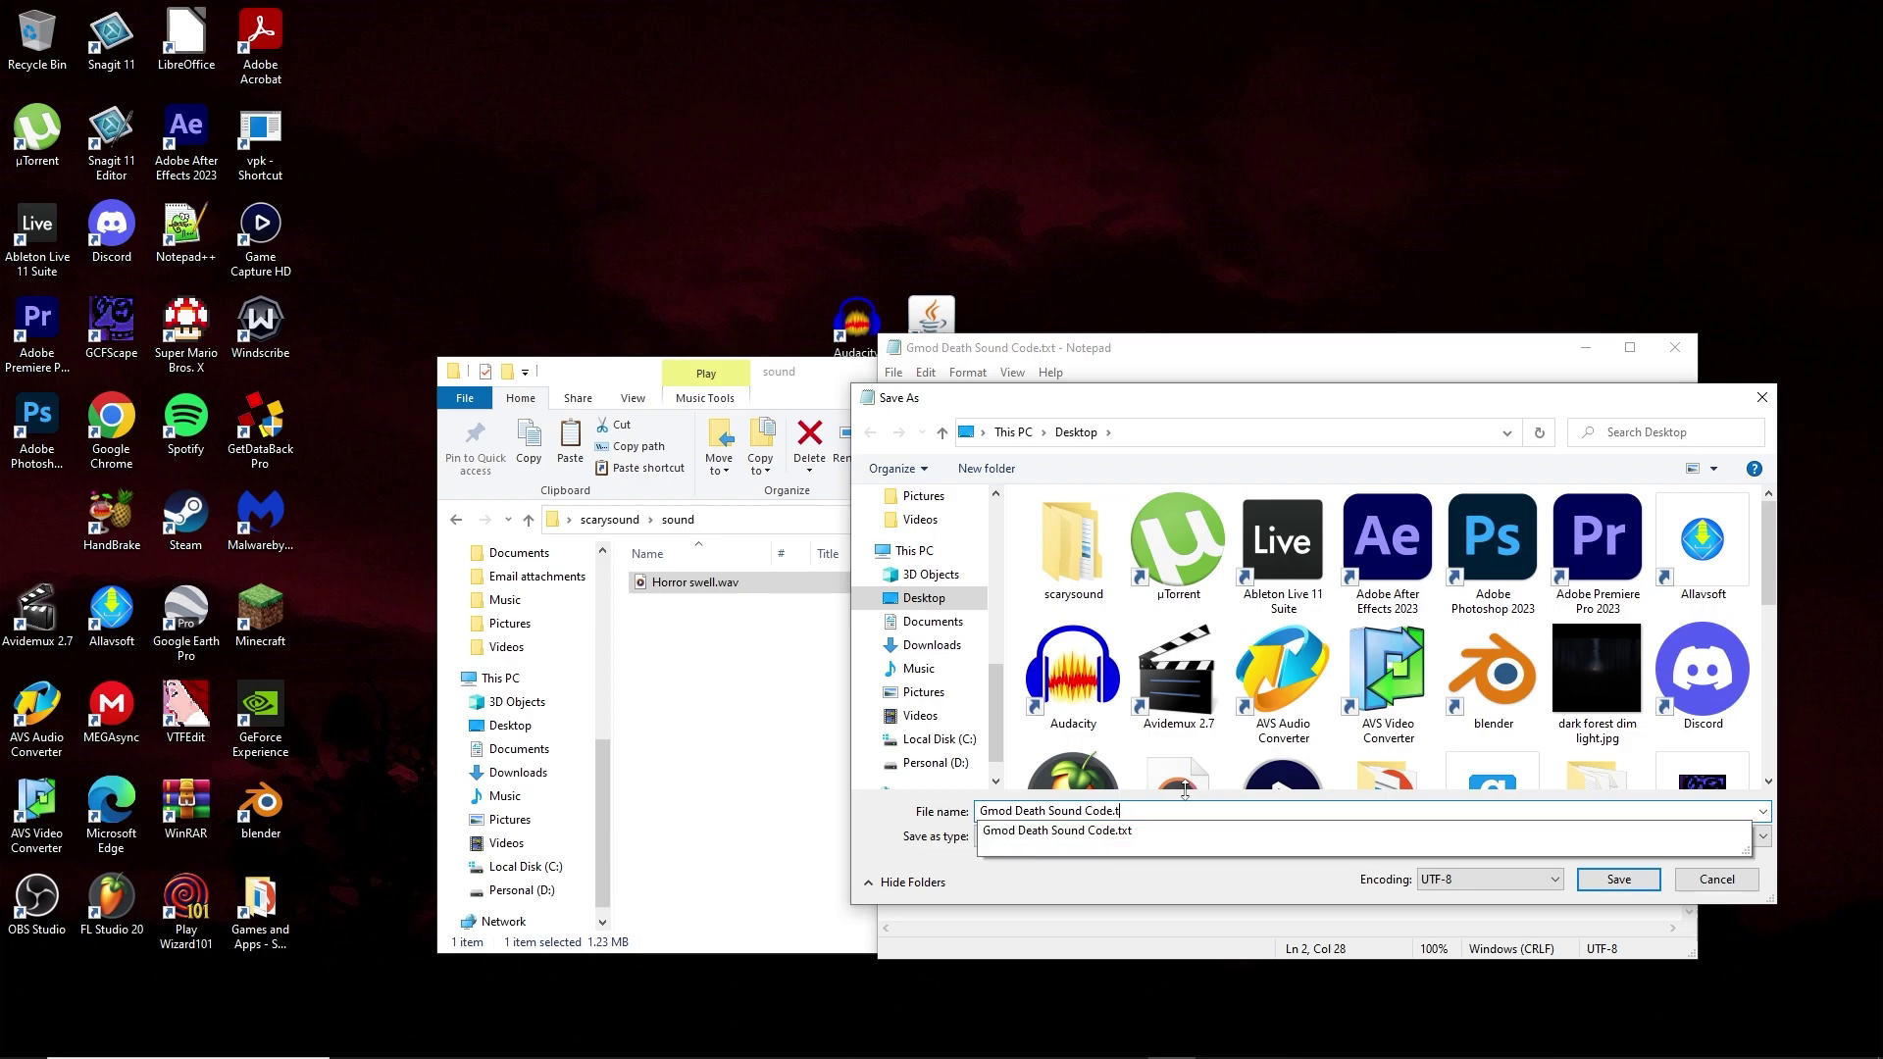
pyautogui.write('lua')
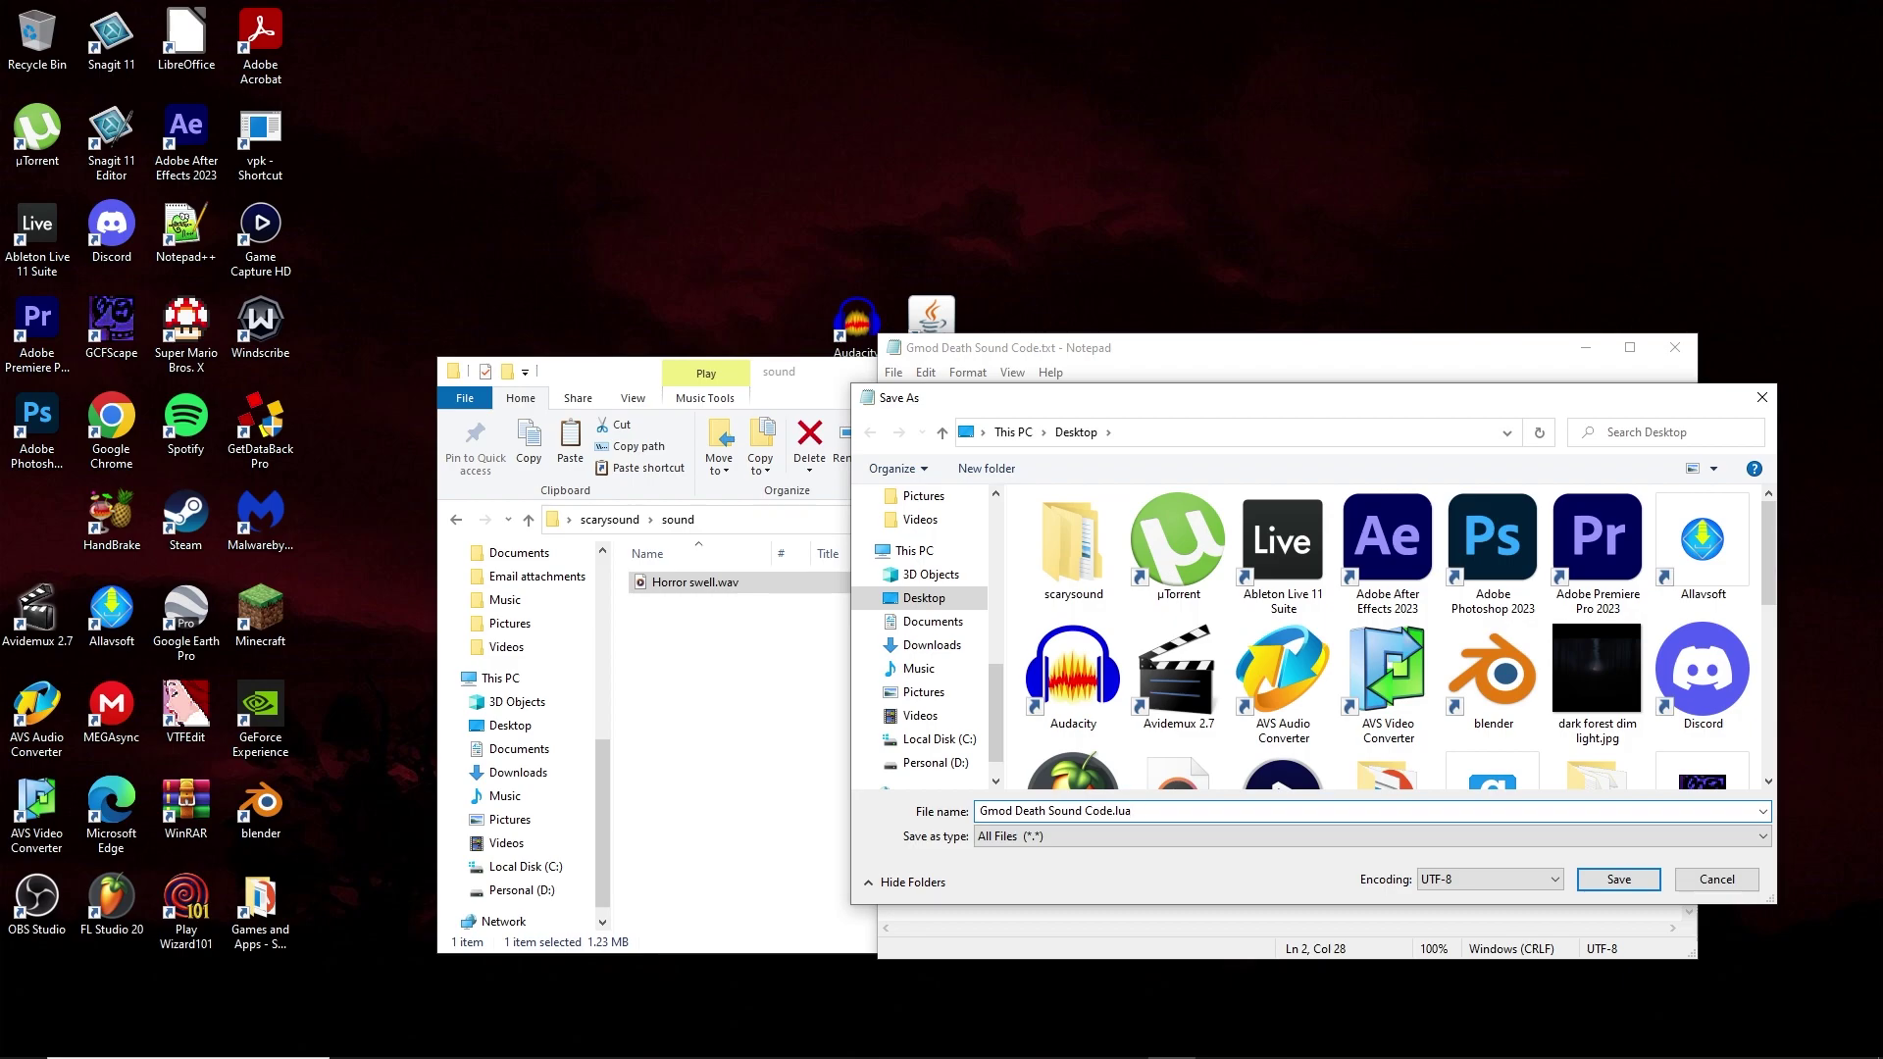
# Step: Check the encoding choices for the new file and keep UTF-8
pyautogui.click(1461, 890)
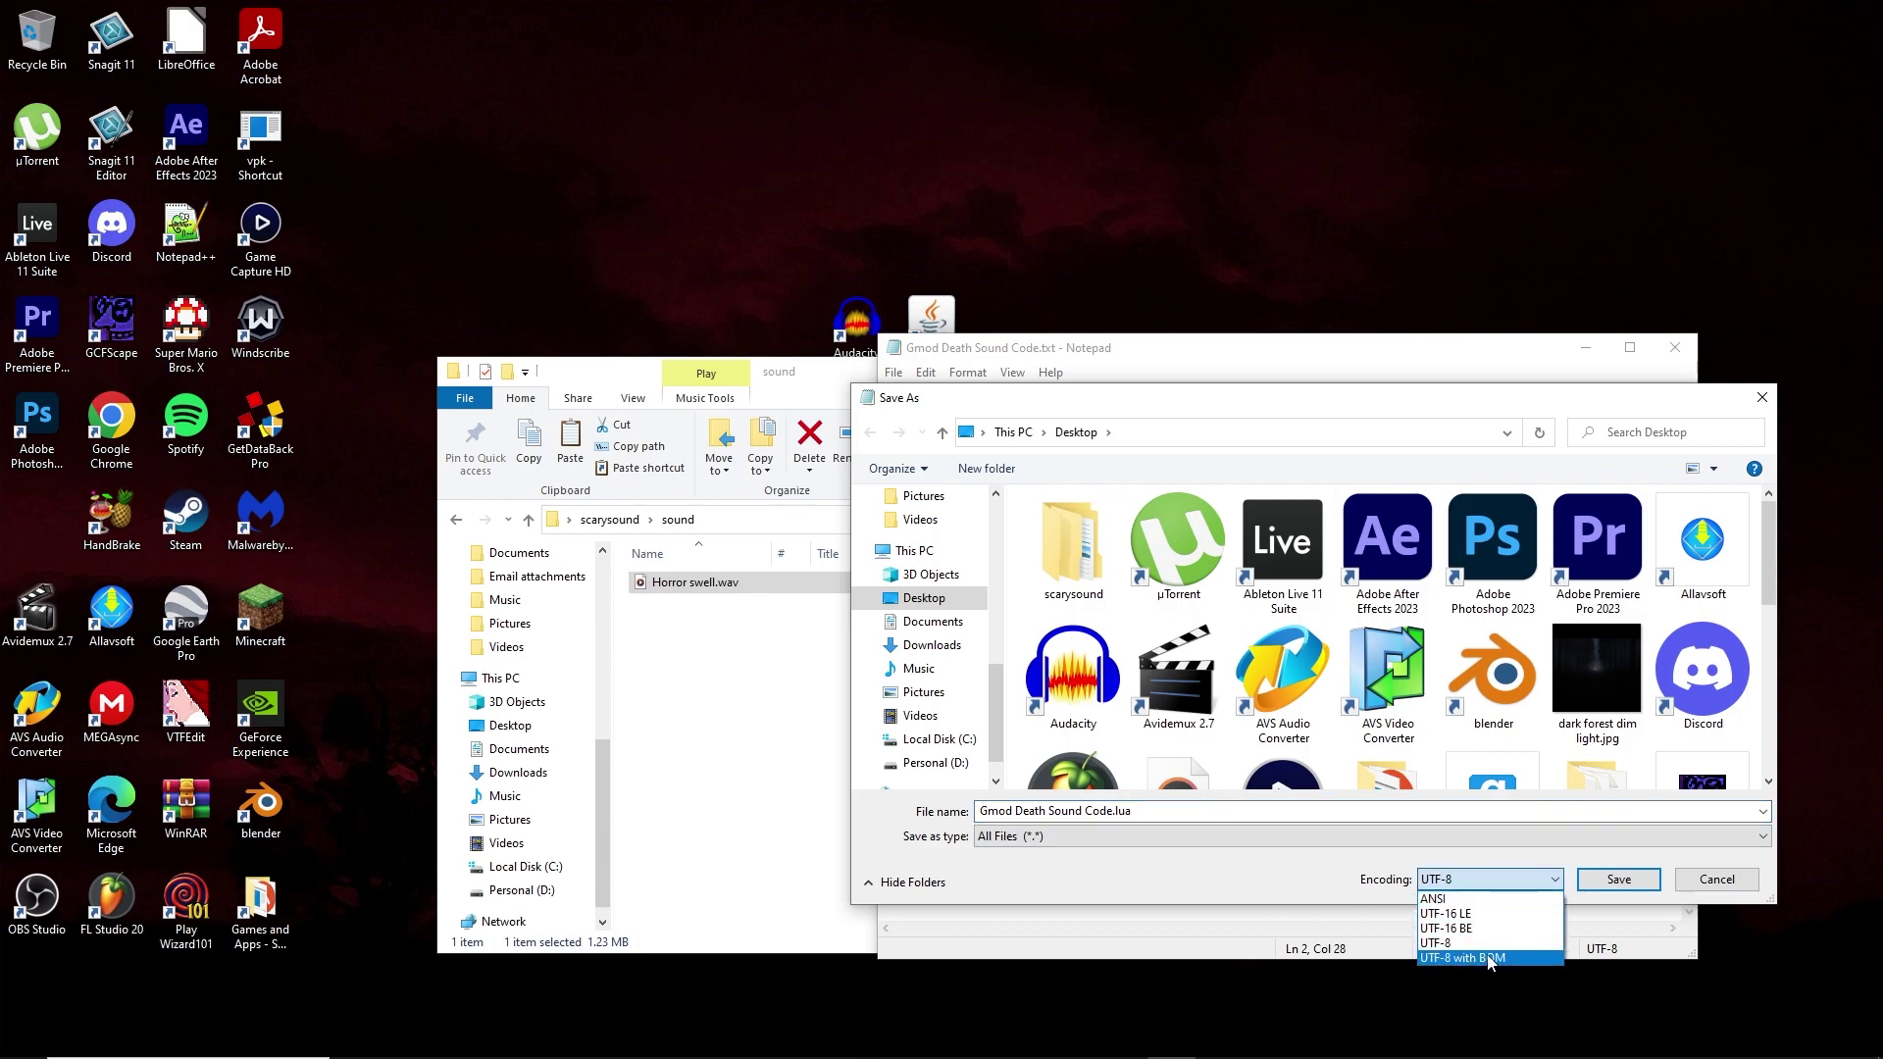
pyautogui.click(1467, 879)
pyautogui.click(1454, 881)
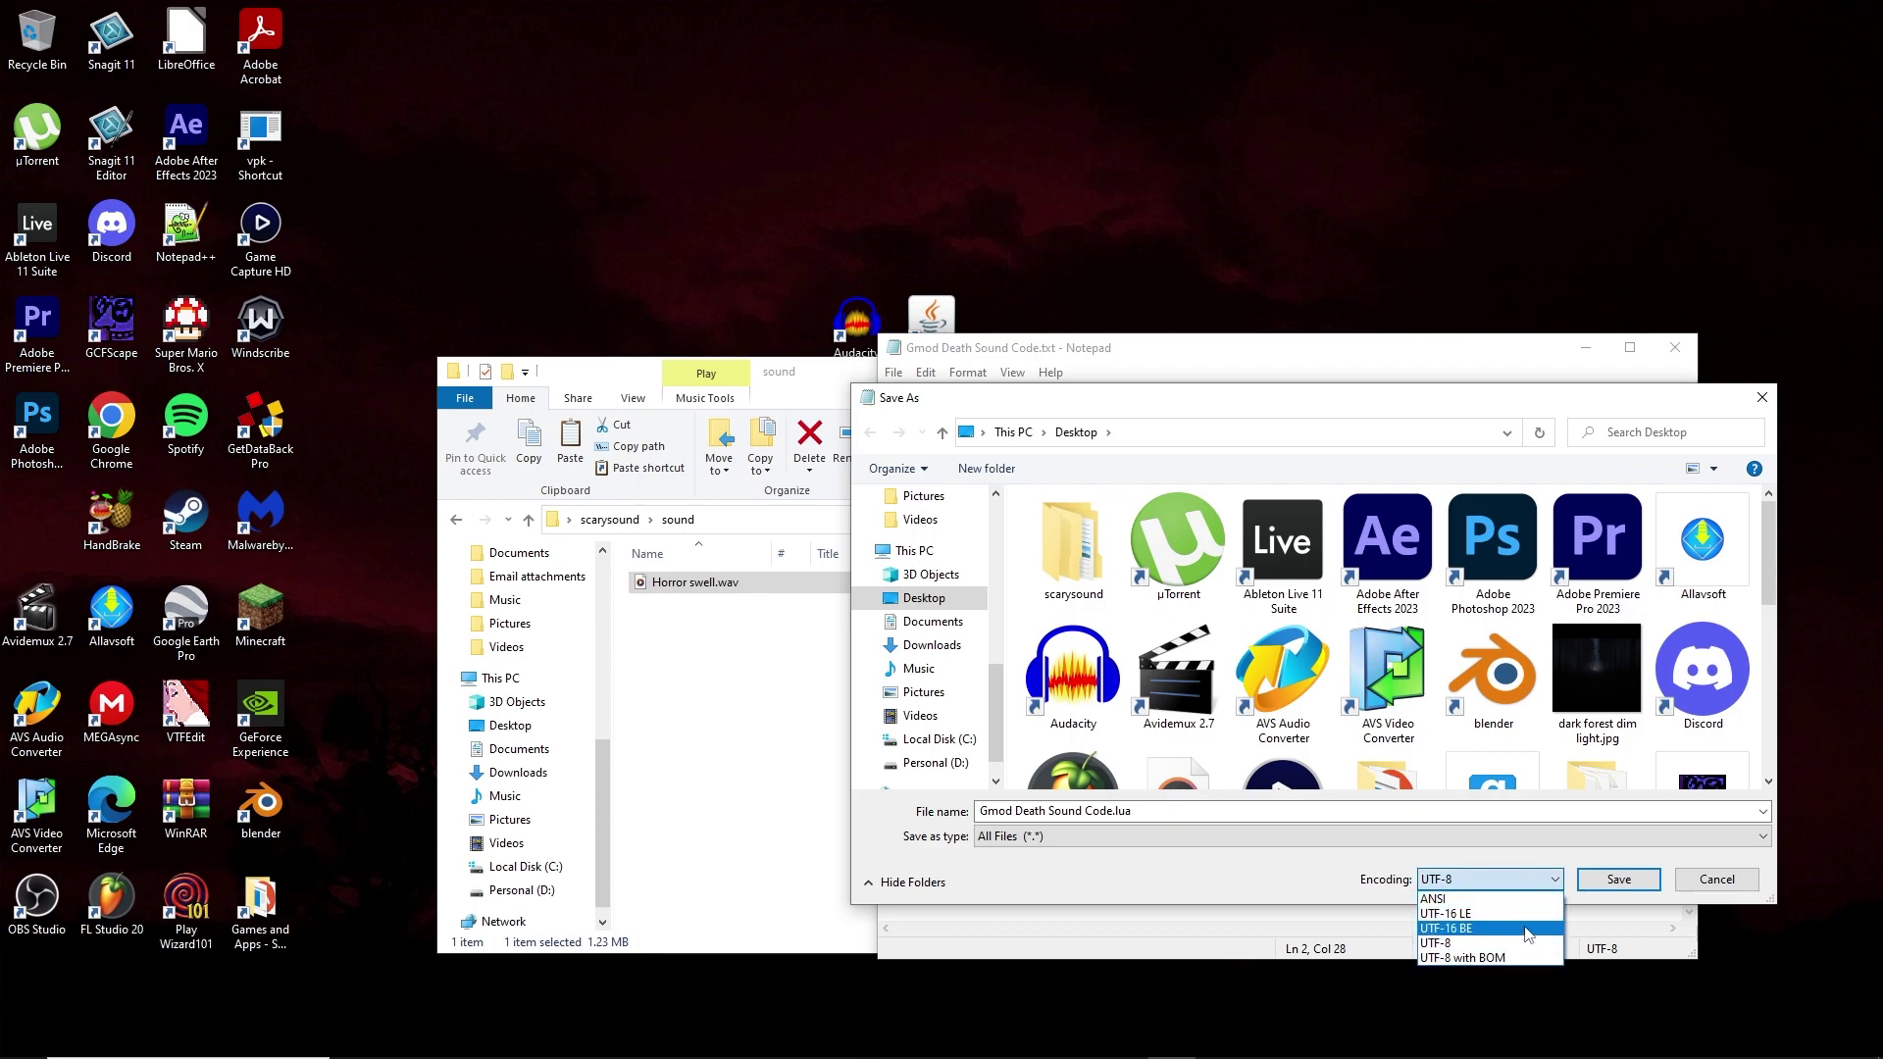
pyautogui.click(1504, 882)
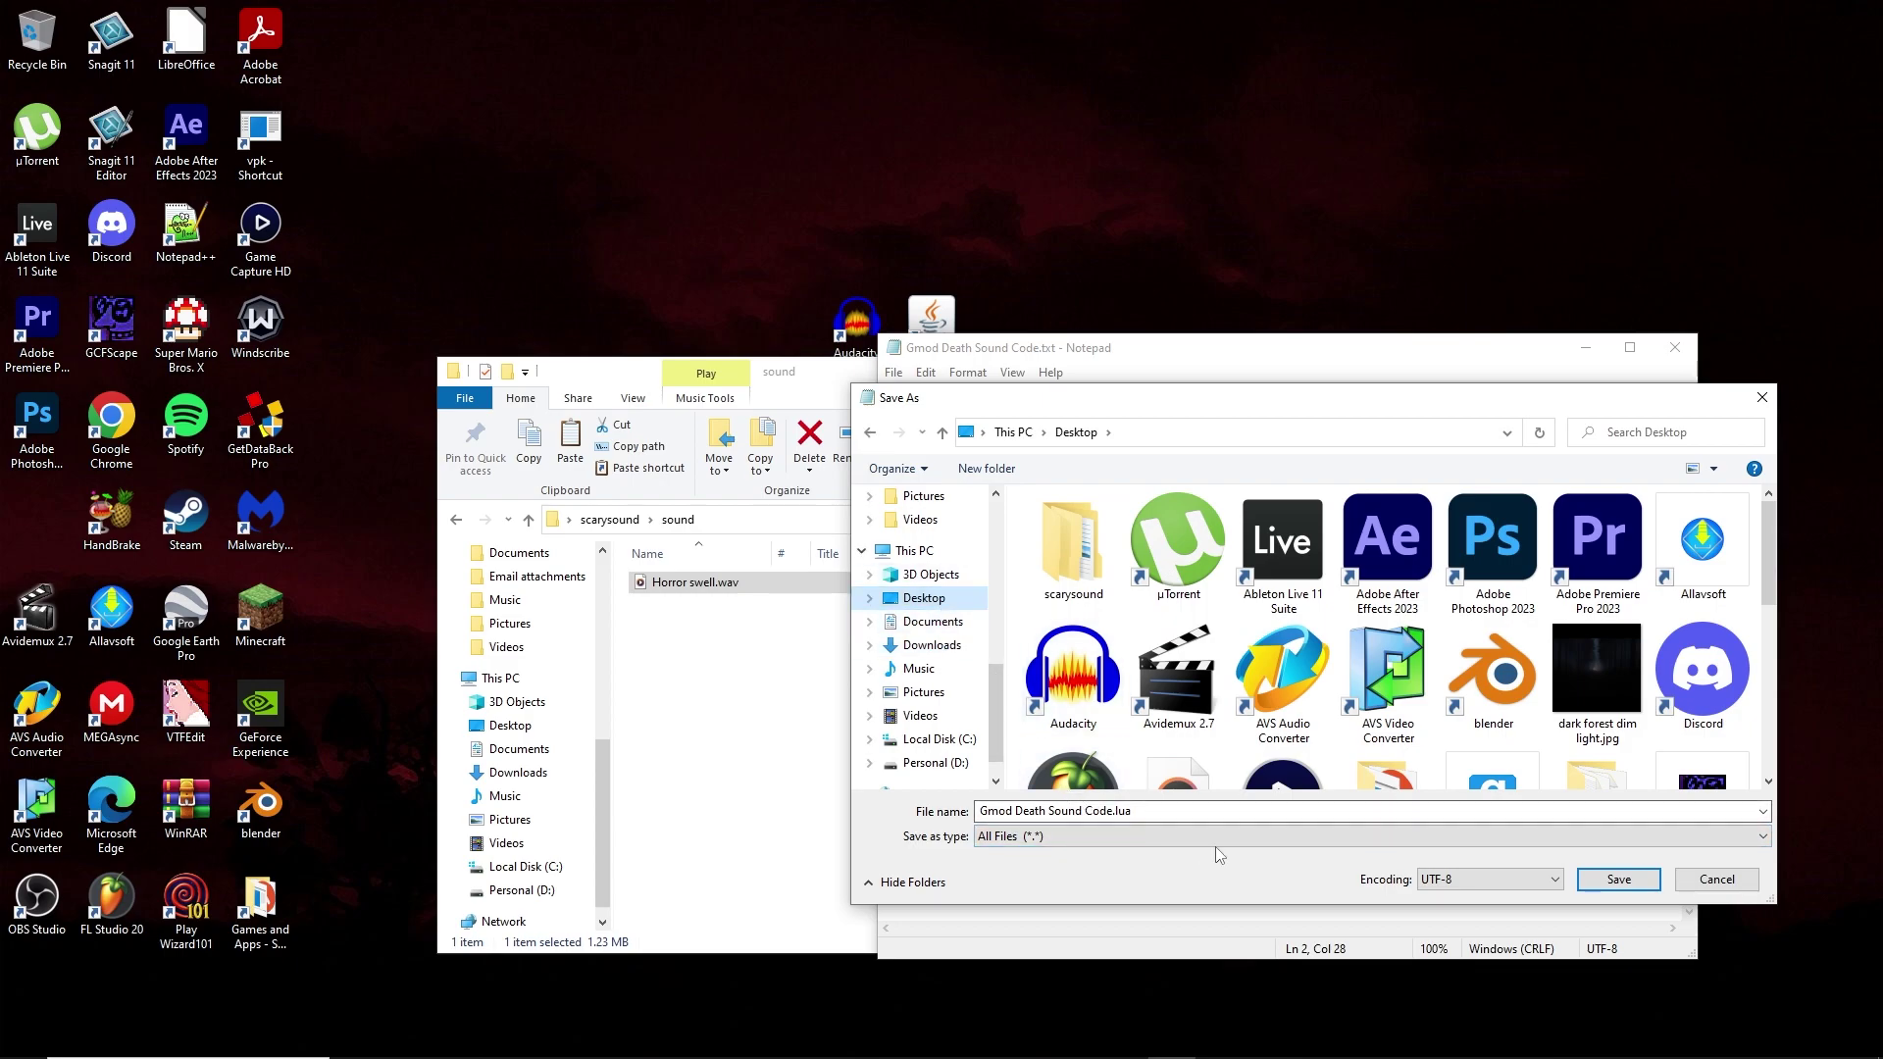
# Step: Name the file death.lua and save it to the desktop
pyautogui.click(1097, 811)
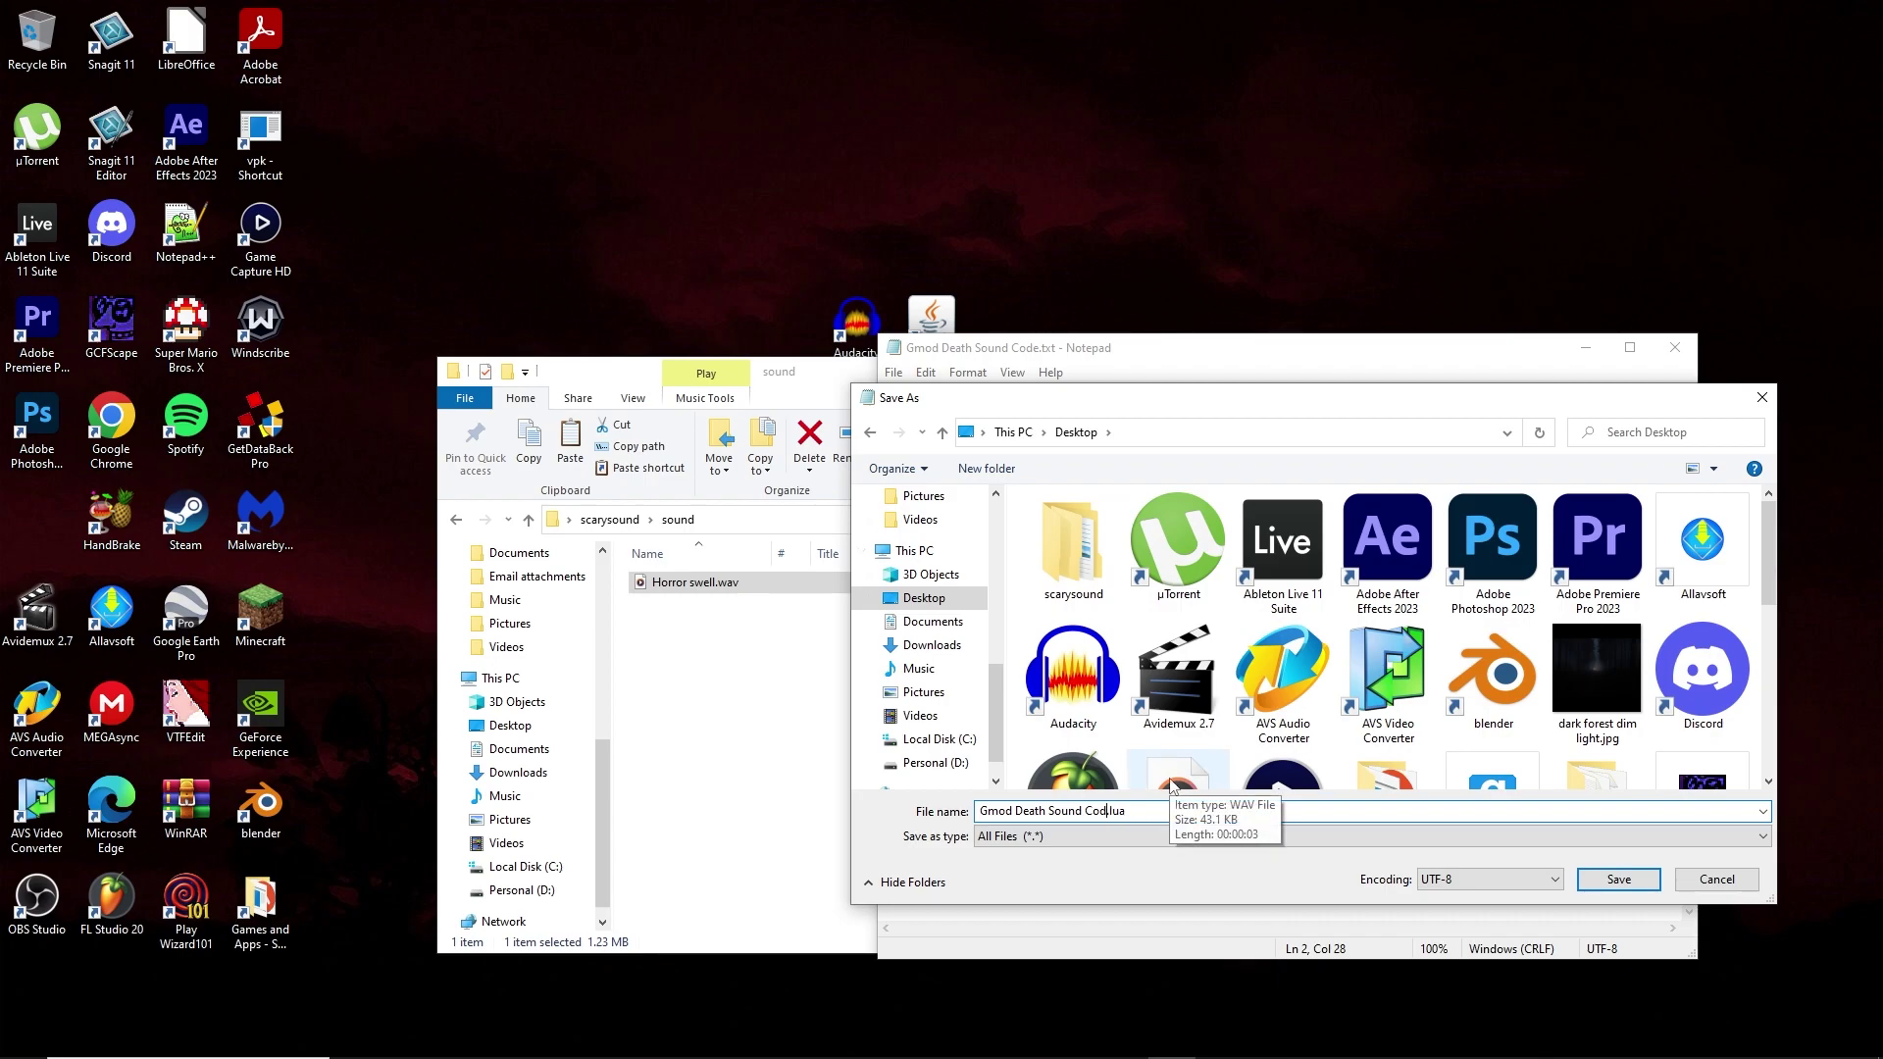
pyautogui.press('BackSpace')
pyautogui.press('BackSpace')
pyautogui.press('BackSpace')
pyautogui.press('BackSpace')
pyautogui.press('BackSpace')
pyautogui.press('BackSpace')
pyautogui.press('BackSpace')
pyautogui.press('BackSpace')
pyautogui.press('BackSpace')
pyautogui.press('BackSpace')
pyautogui.press('BackSpace')
pyautogui.press('BackSpace')
pyautogui.press('BackSpace')
pyautogui.press('BackSpace')
pyautogui.press('BackSpace')
pyautogui.press('BackSpace')
pyautogui.press('BackSpace')
pyautogui.press('BackSpace')
pyautogui.press('BackSpace')
pyautogui.press('BackSpace')
pyautogui.write('death')
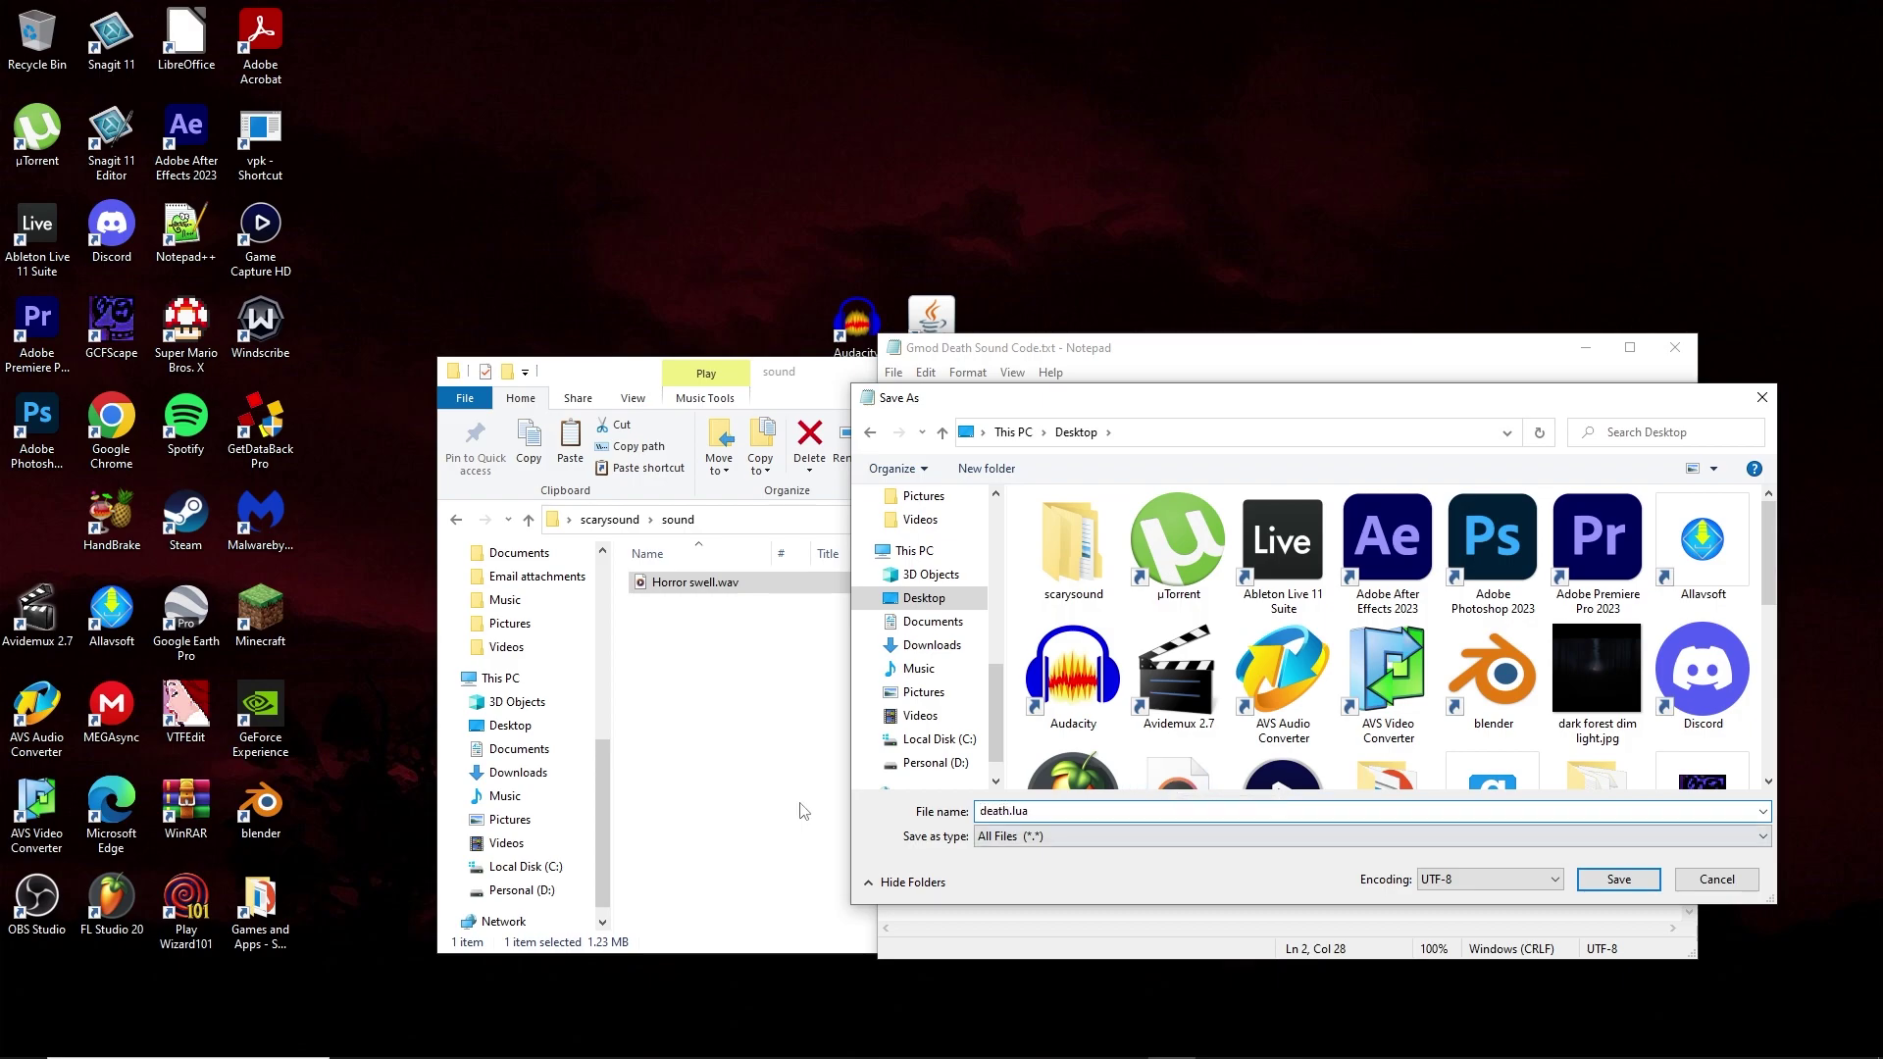
pyautogui.doubleClick(982, 810)
pyautogui.click(1035, 816)
pyautogui.doubleClick(1010, 813)
pyautogui.click(1053, 811)
pyautogui.click(1619, 880)
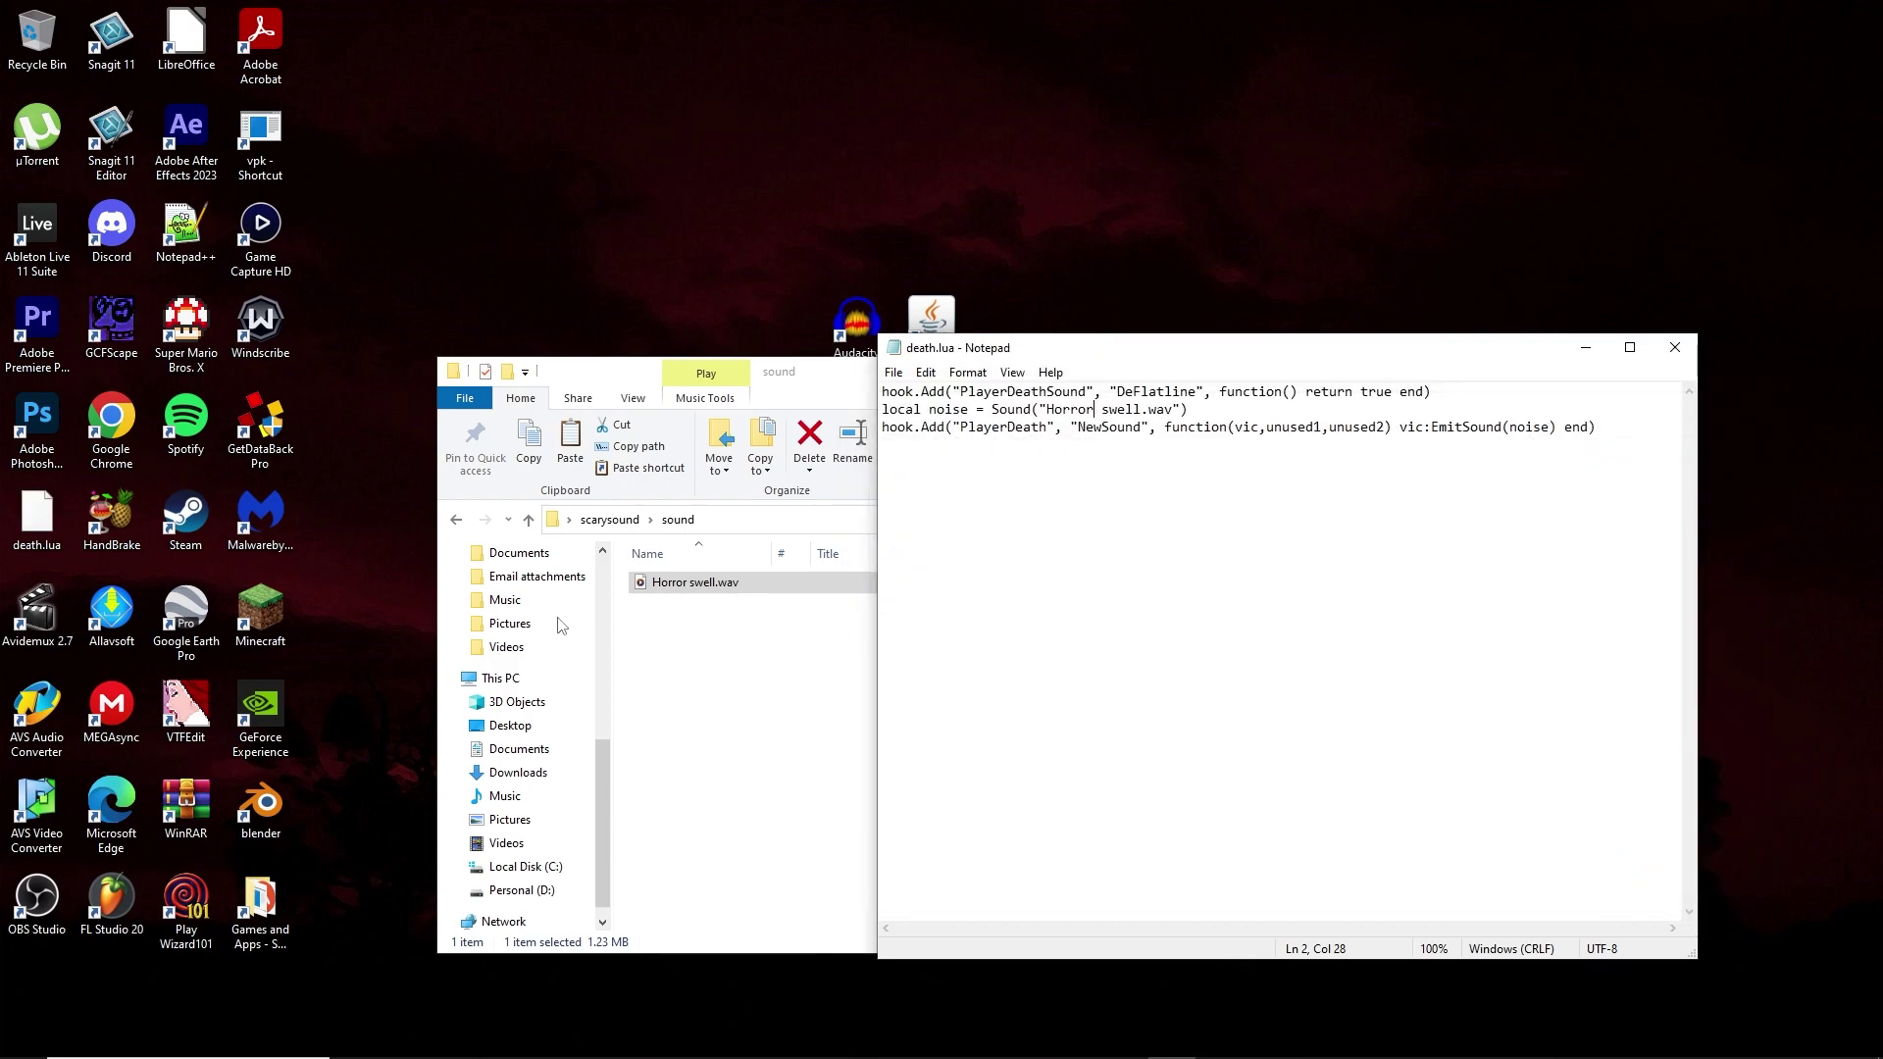
# Step: Move the death.lua icon to an open area of the desktop, and close Notepad and the sound folder window
pyautogui.moveTo(57, 530); pyautogui.dragTo(637, 328)
pyautogui.moveTo(832, 380); pyautogui.dragTo(835, 409)
pyautogui.click(1278, 358)
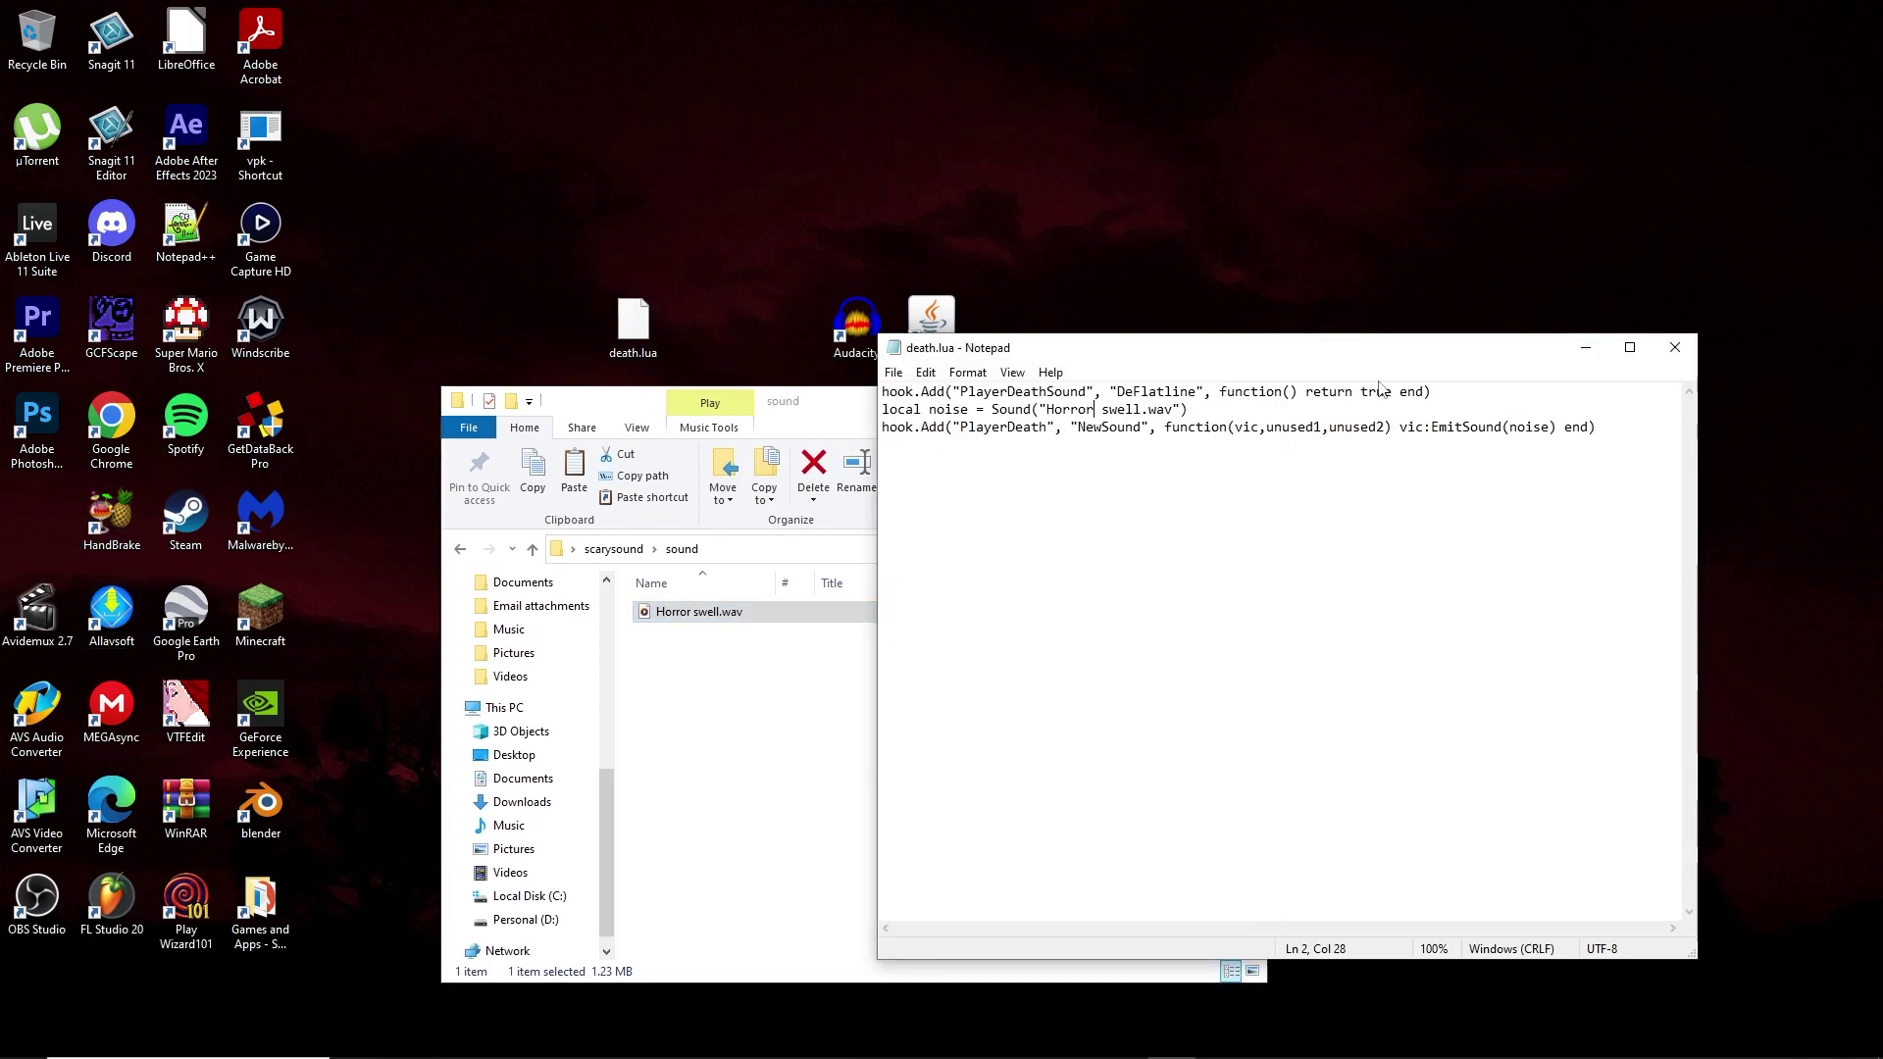
pyautogui.click(1675, 349)
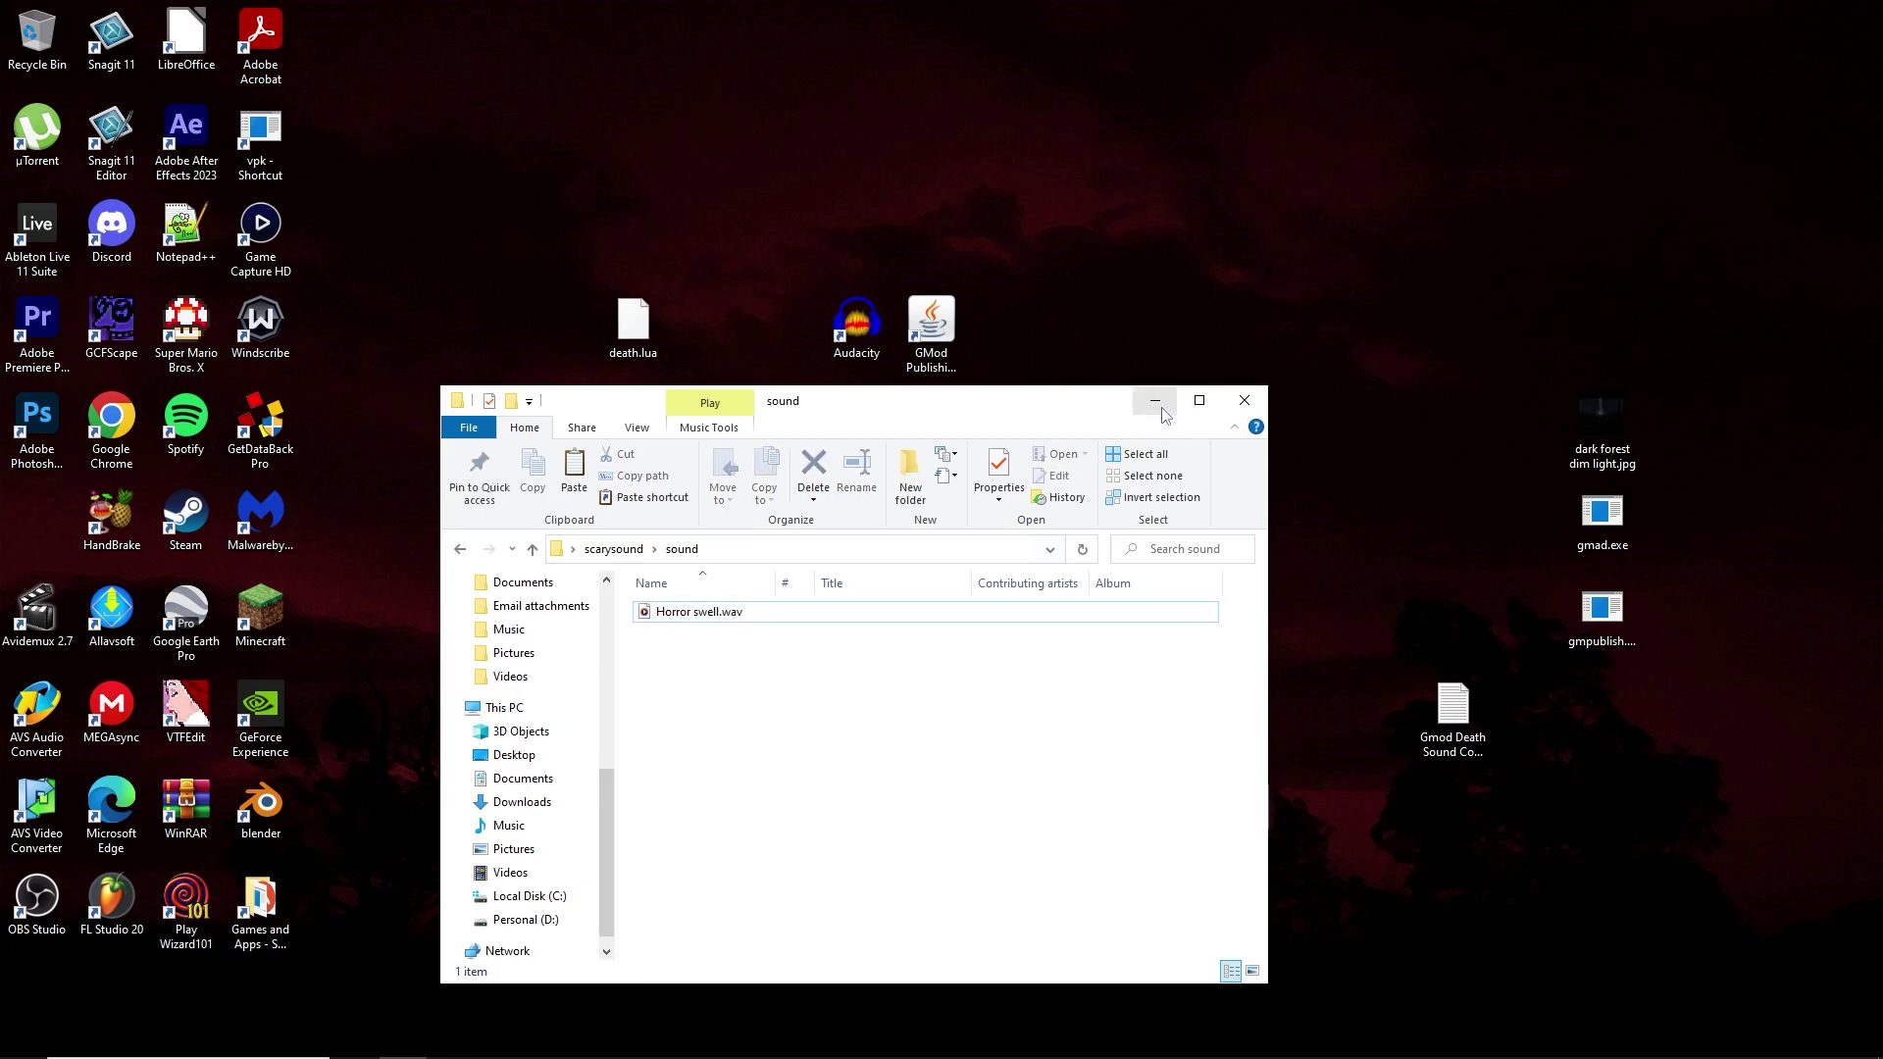
pyautogui.click(1243, 401)
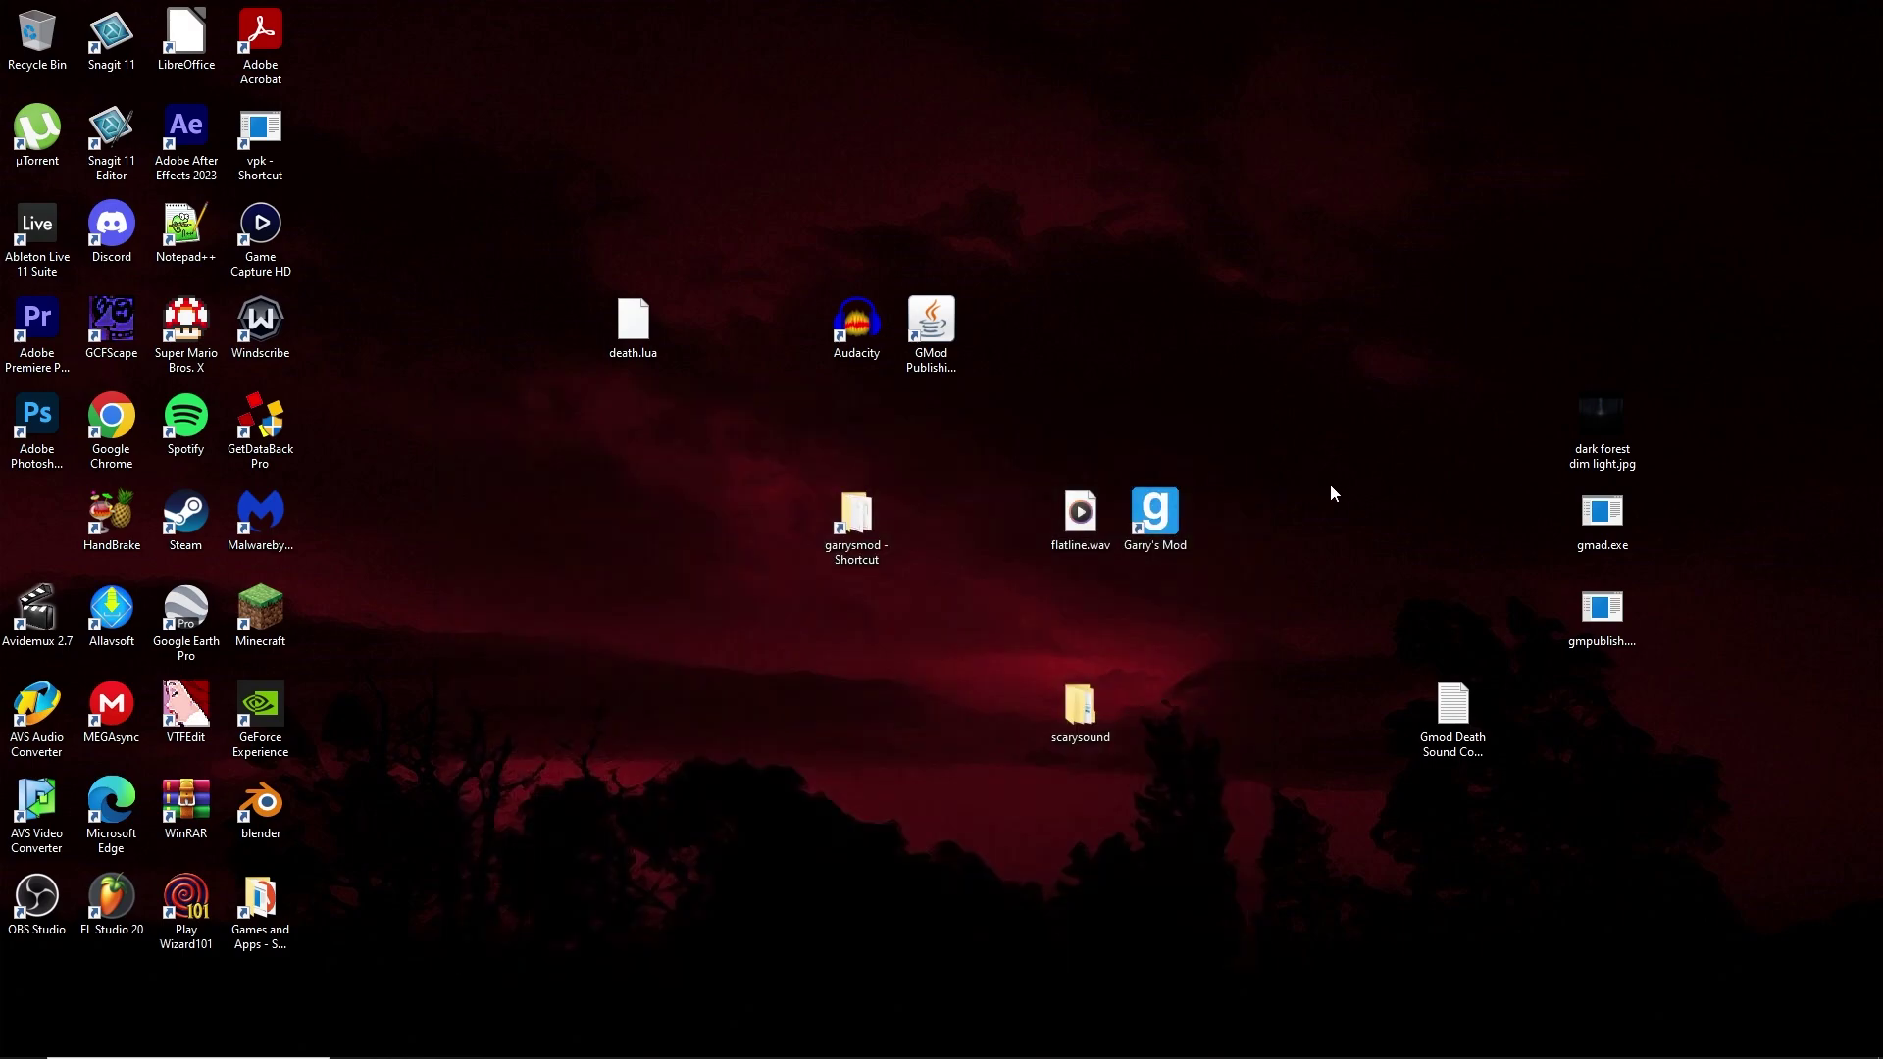
# Step: Check the code in the original Gmod Death Sound Code.txt and close it
pyautogui.doubleClick(1441, 711)
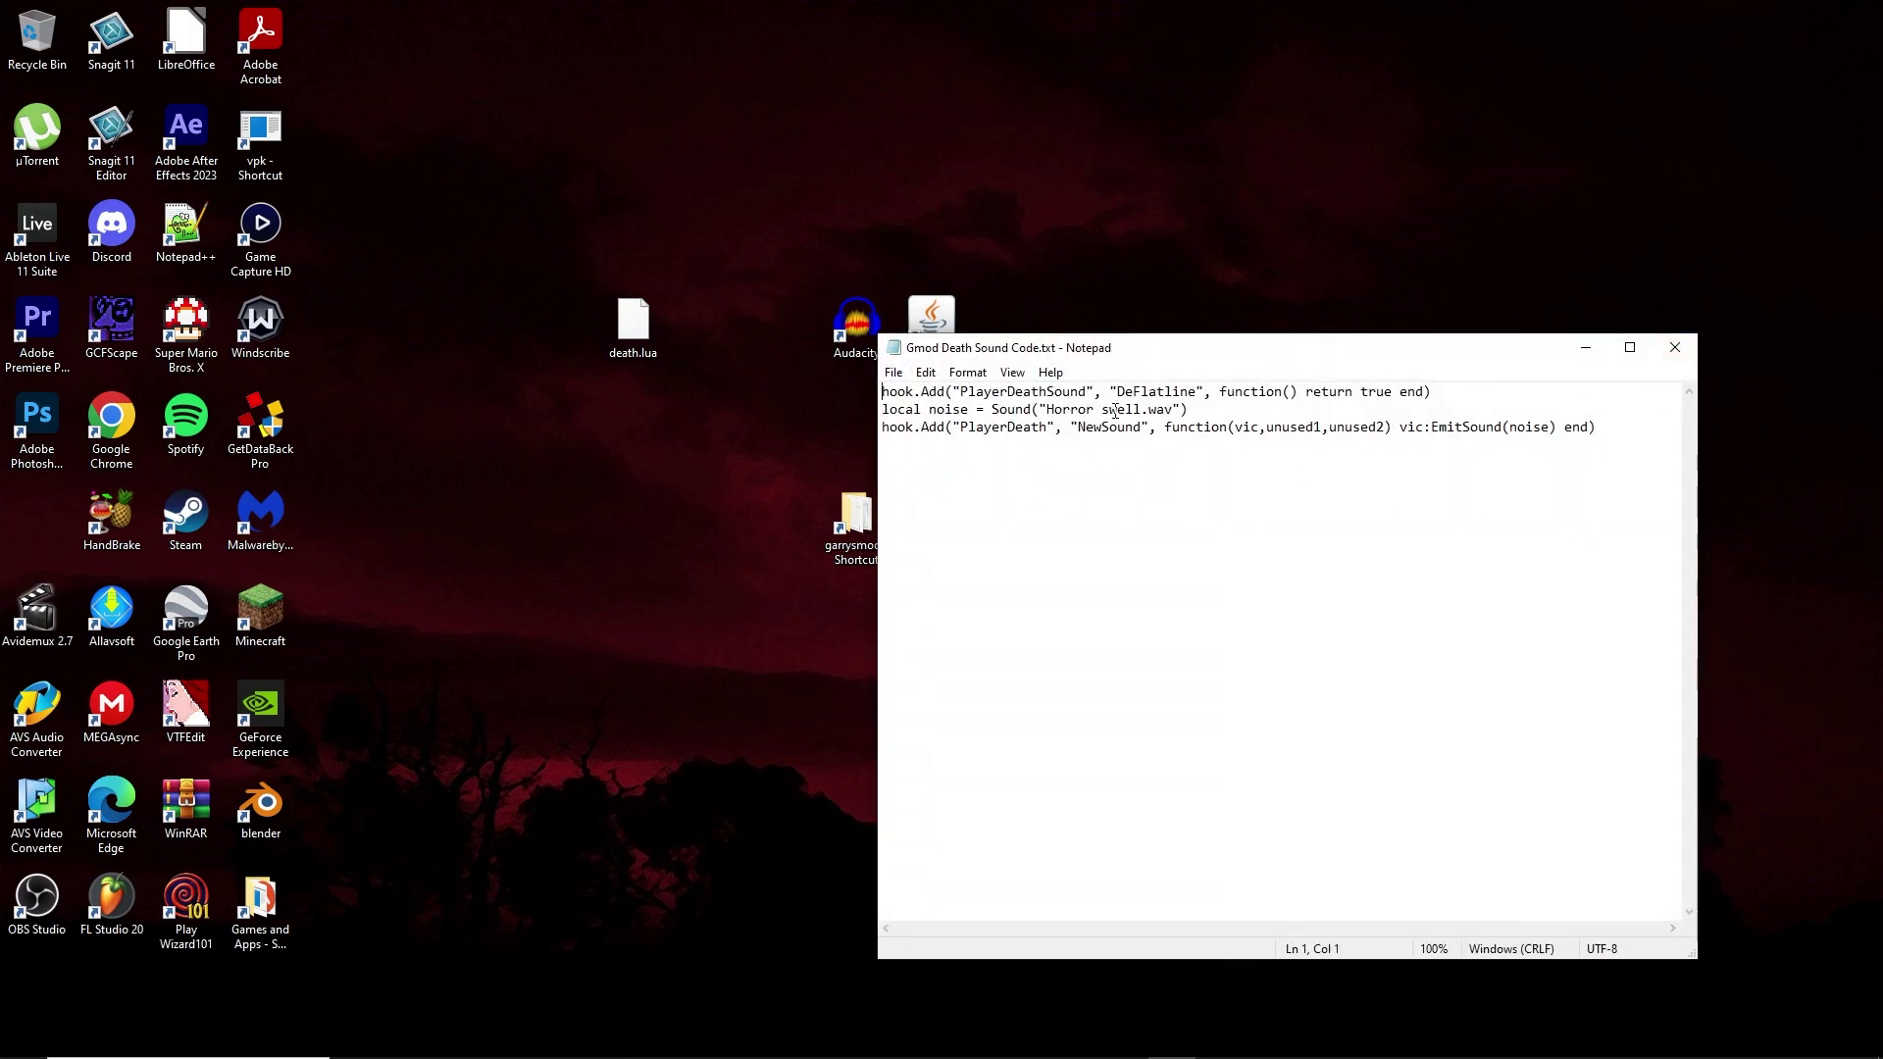
pyautogui.click(1673, 348)
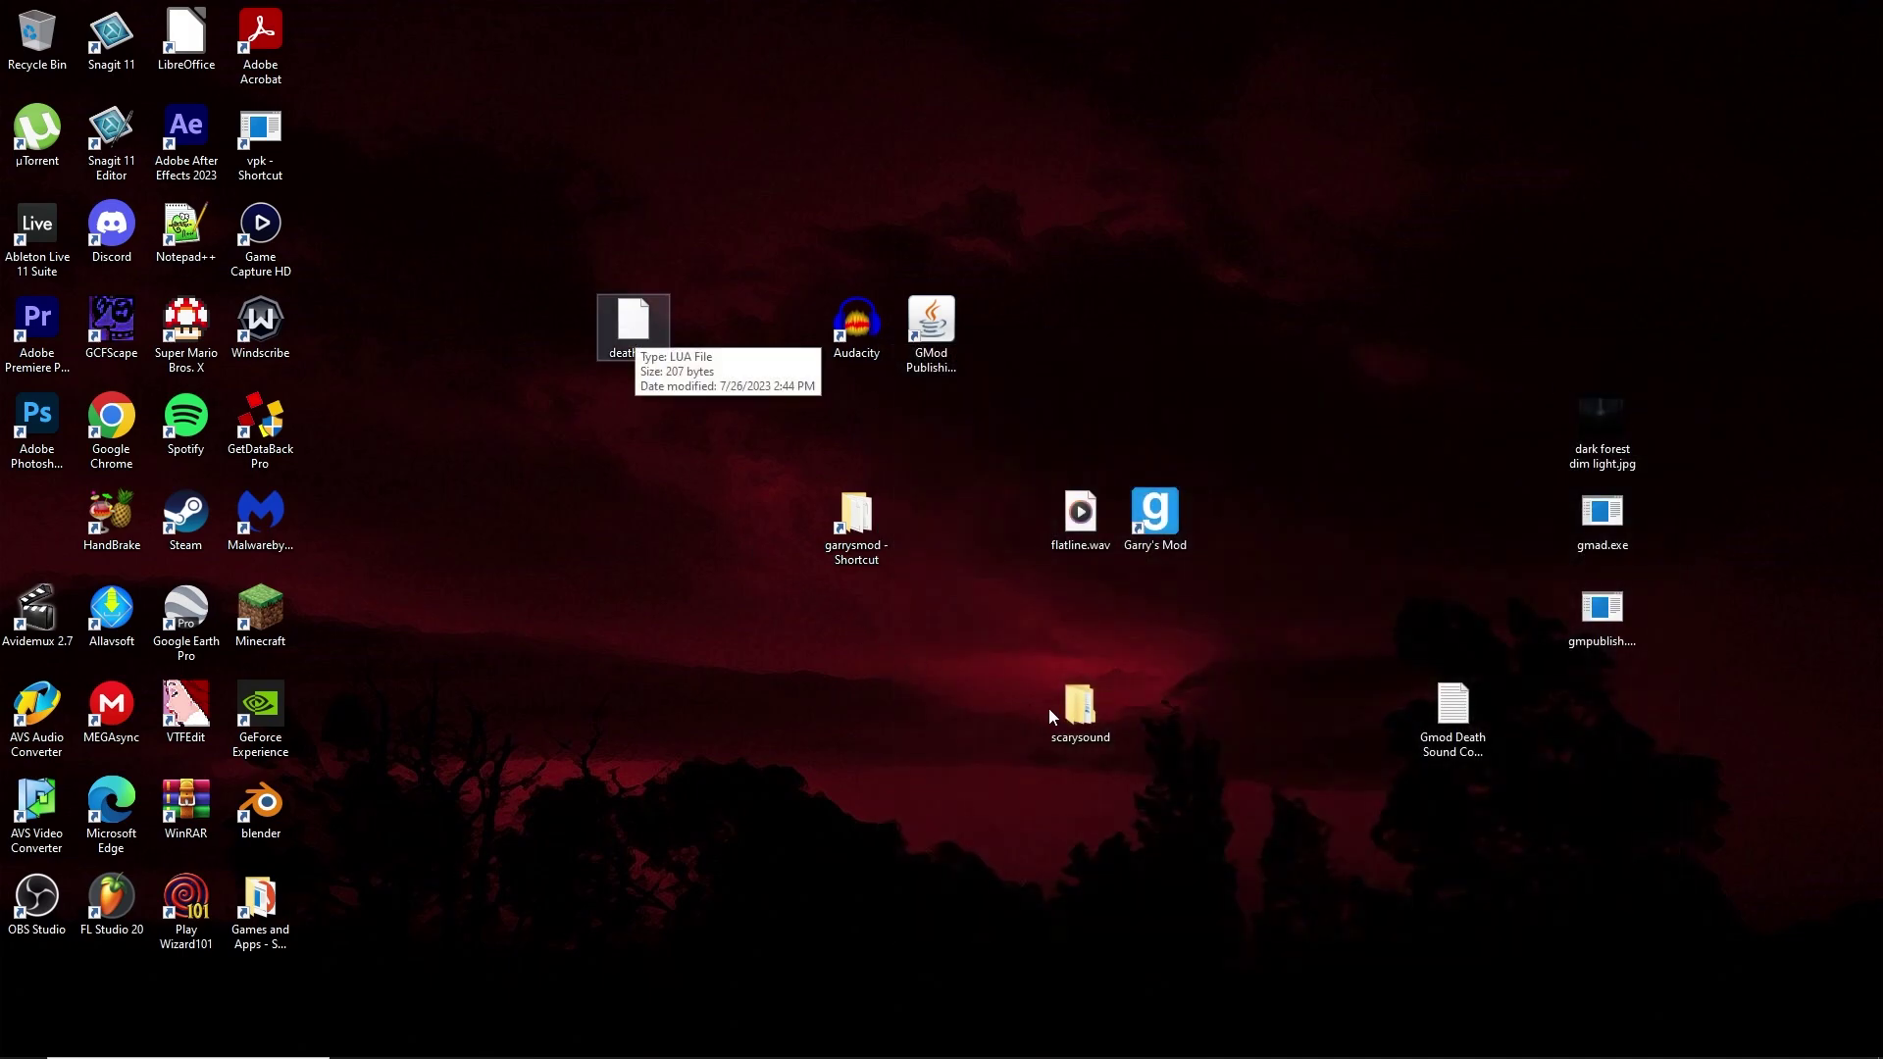
# Step: Move death.lua from the desktop into the autorun folder inside scarysound's lua folder
pyautogui.doubleClick(1075, 719)
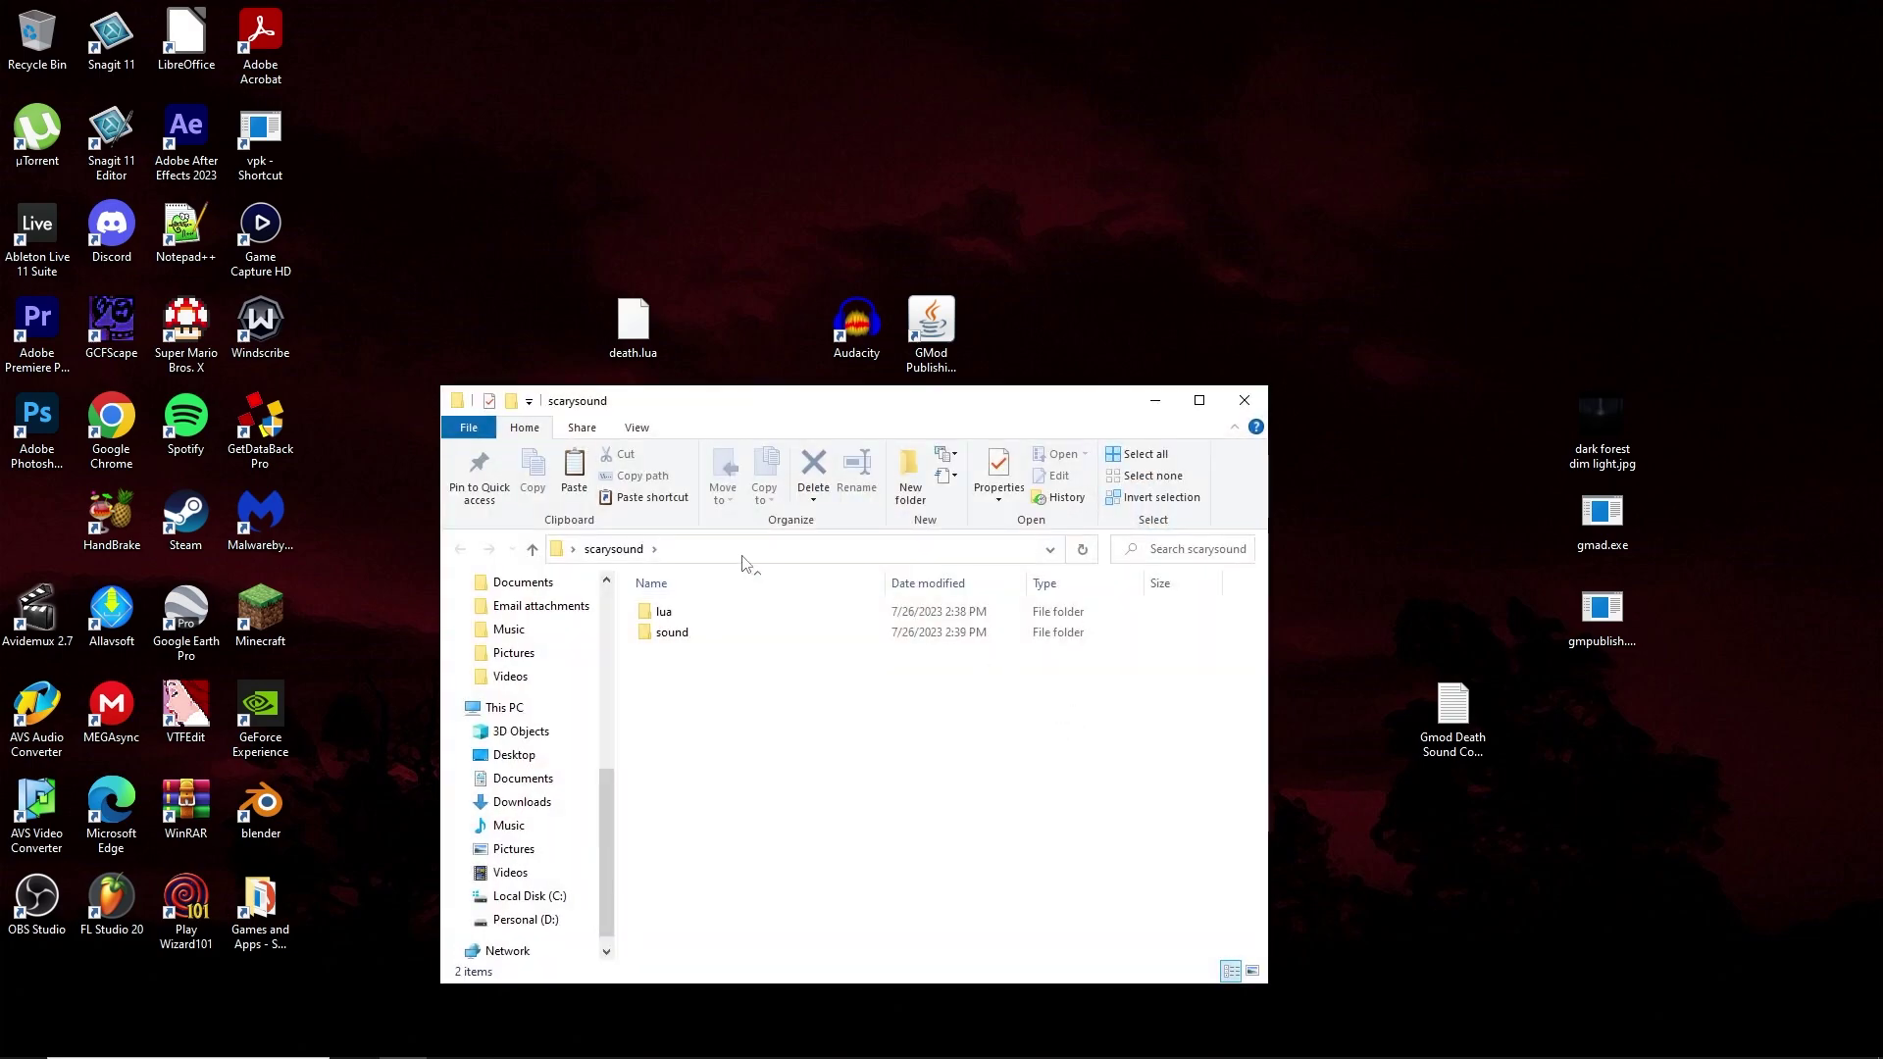
pyautogui.moveTo(783, 419); pyautogui.dragTo(1155, 393)
pyautogui.doubleClick(1085, 594)
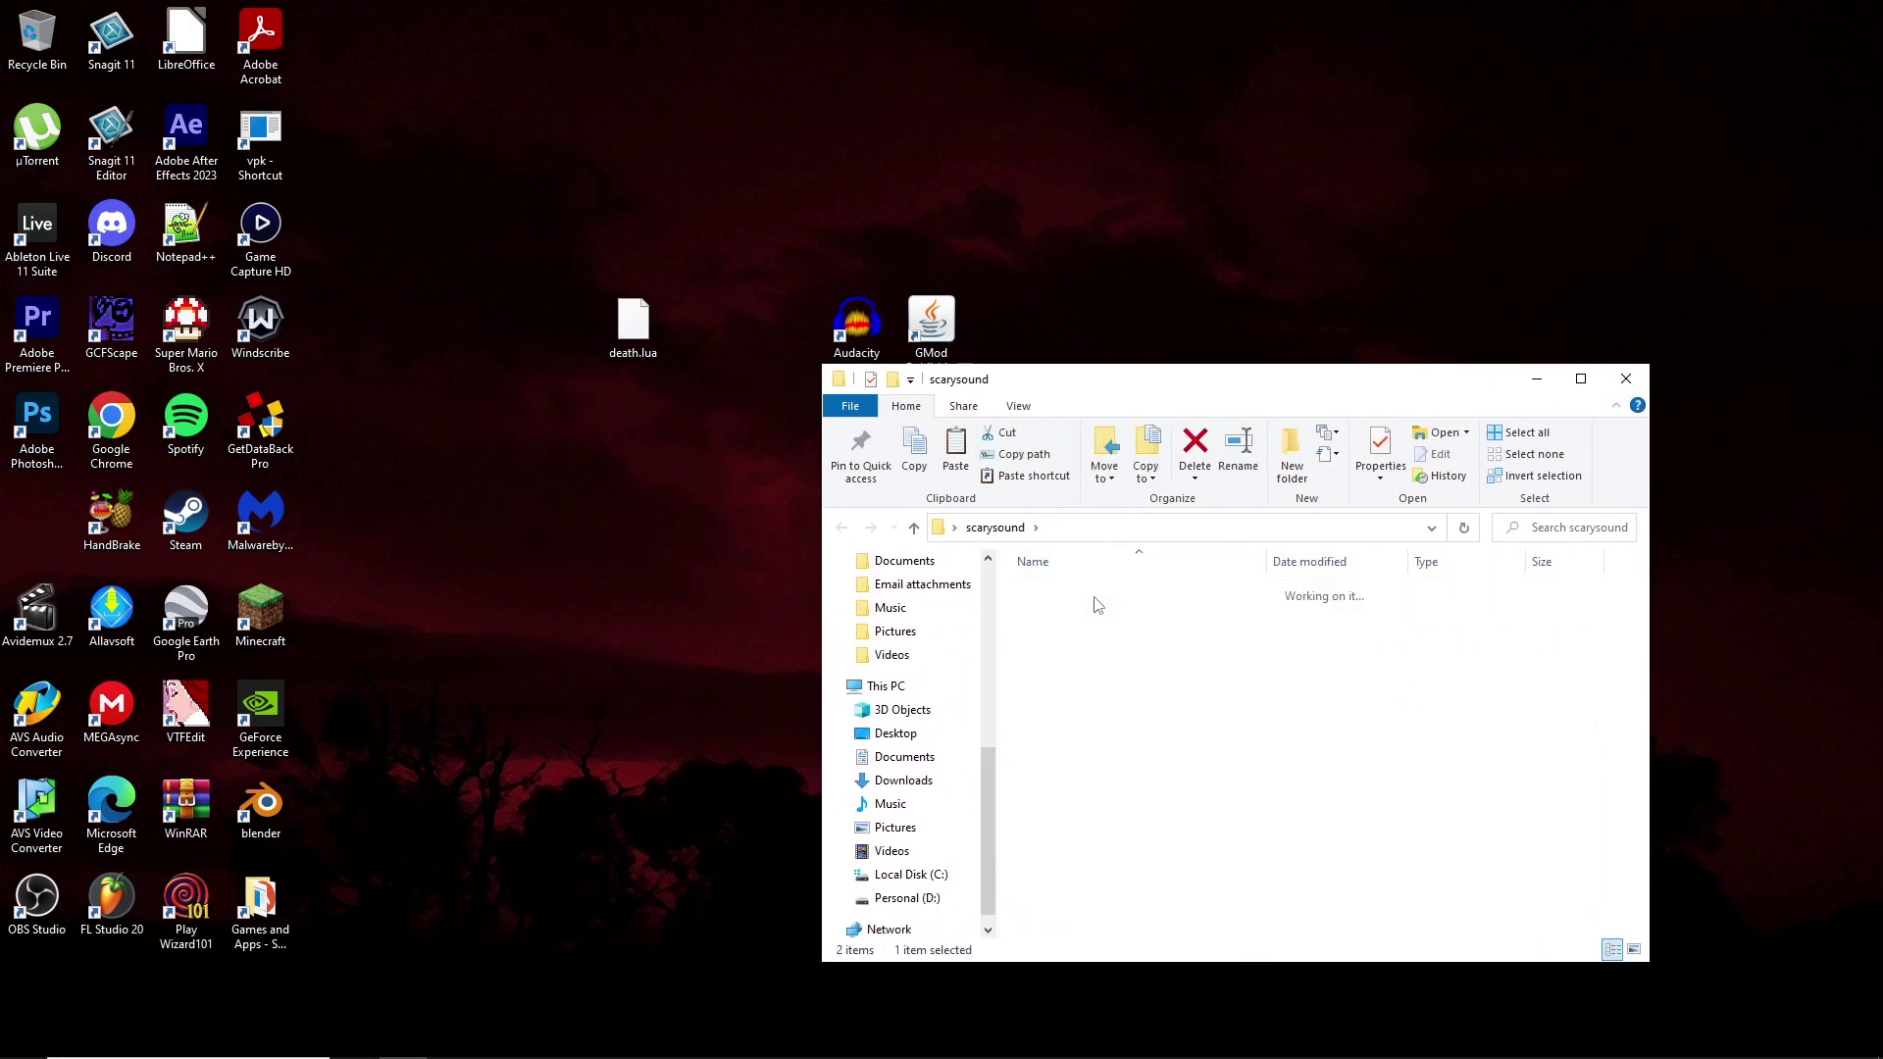
pyautogui.click(1096, 596)
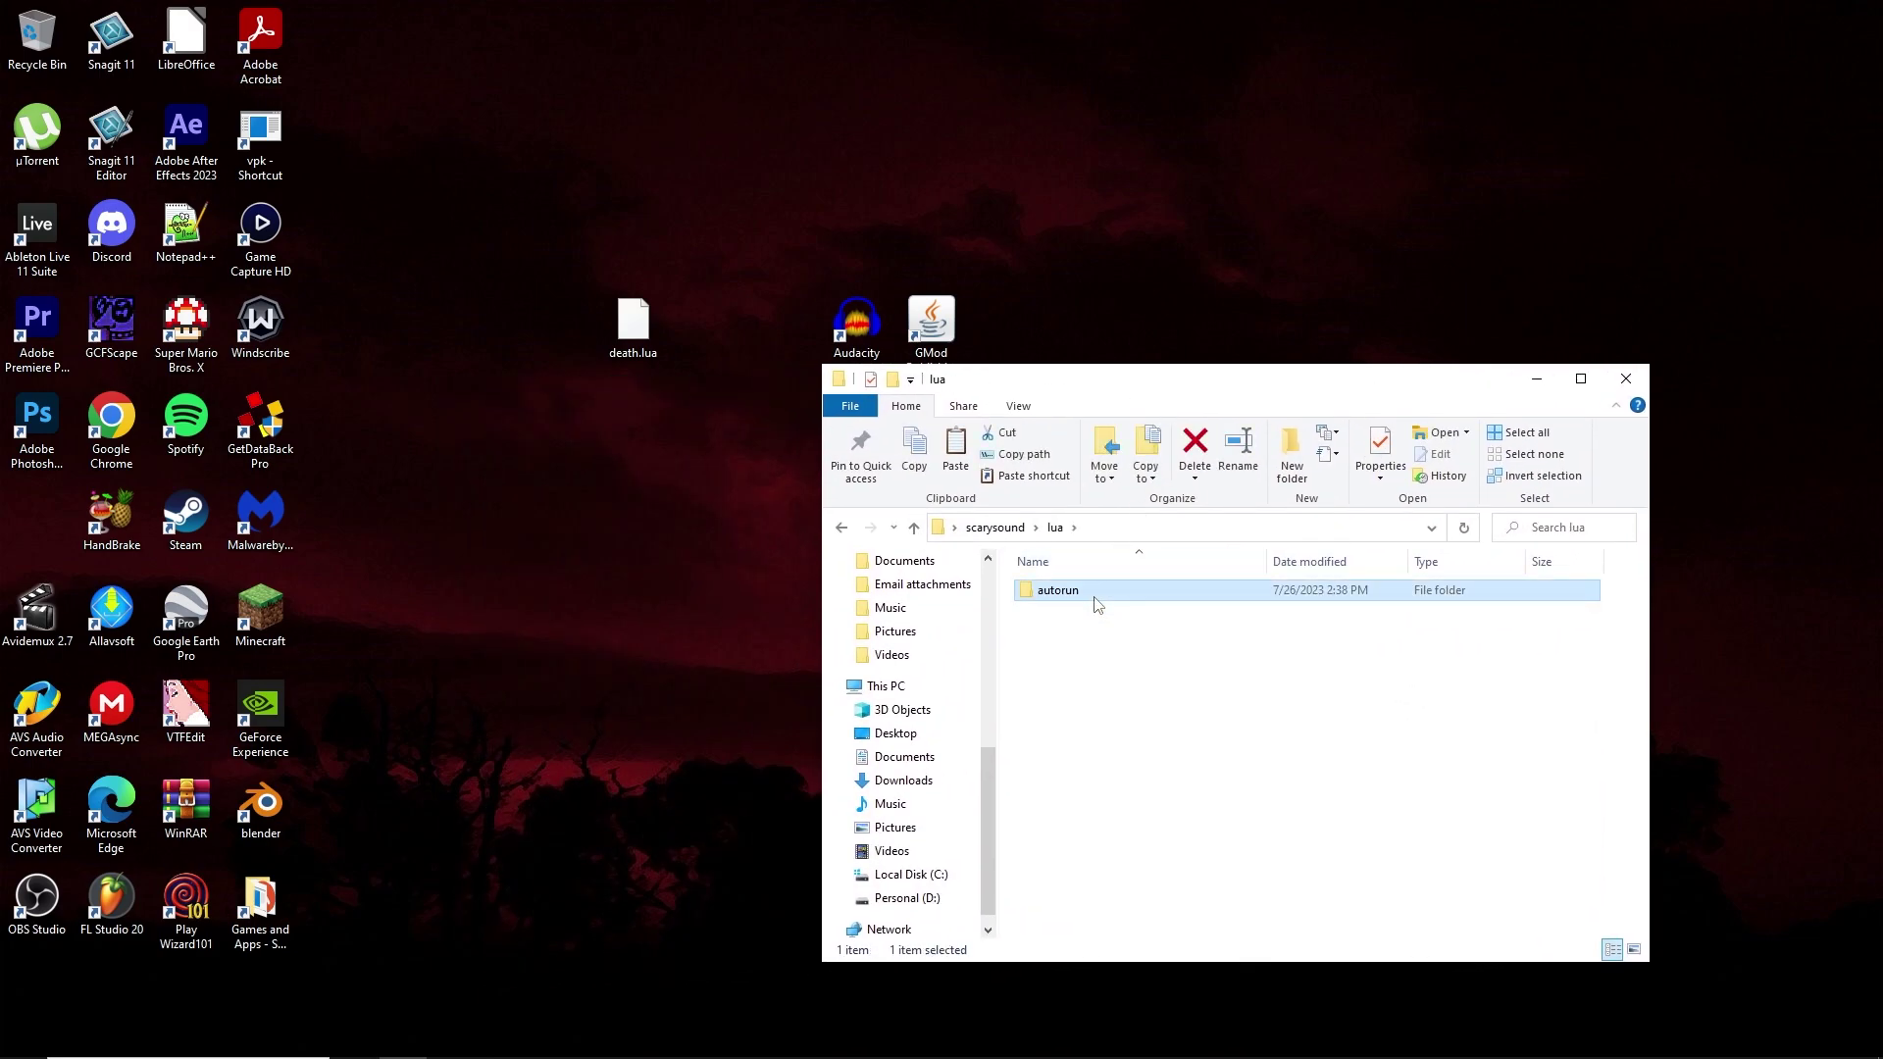
pyautogui.doubleClick(1097, 600)
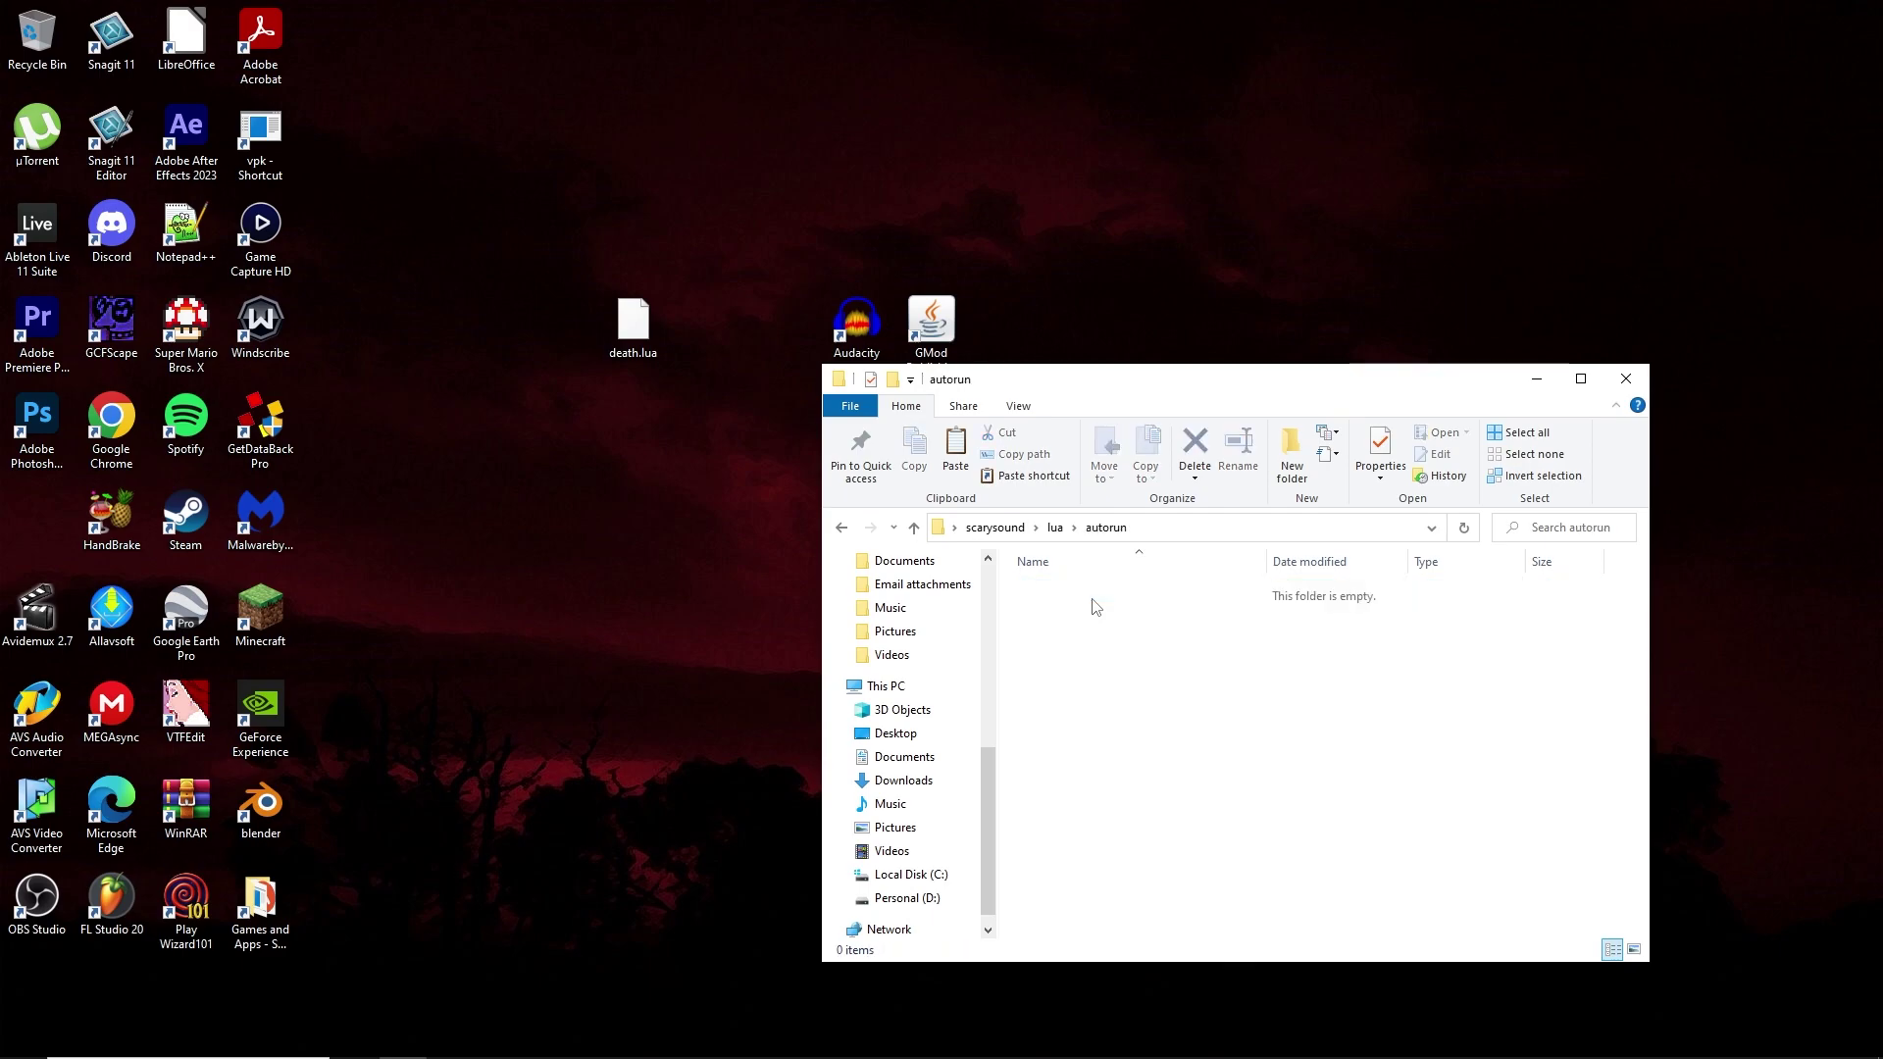
pyautogui.moveTo(633, 336); pyautogui.dragTo(1143, 665)
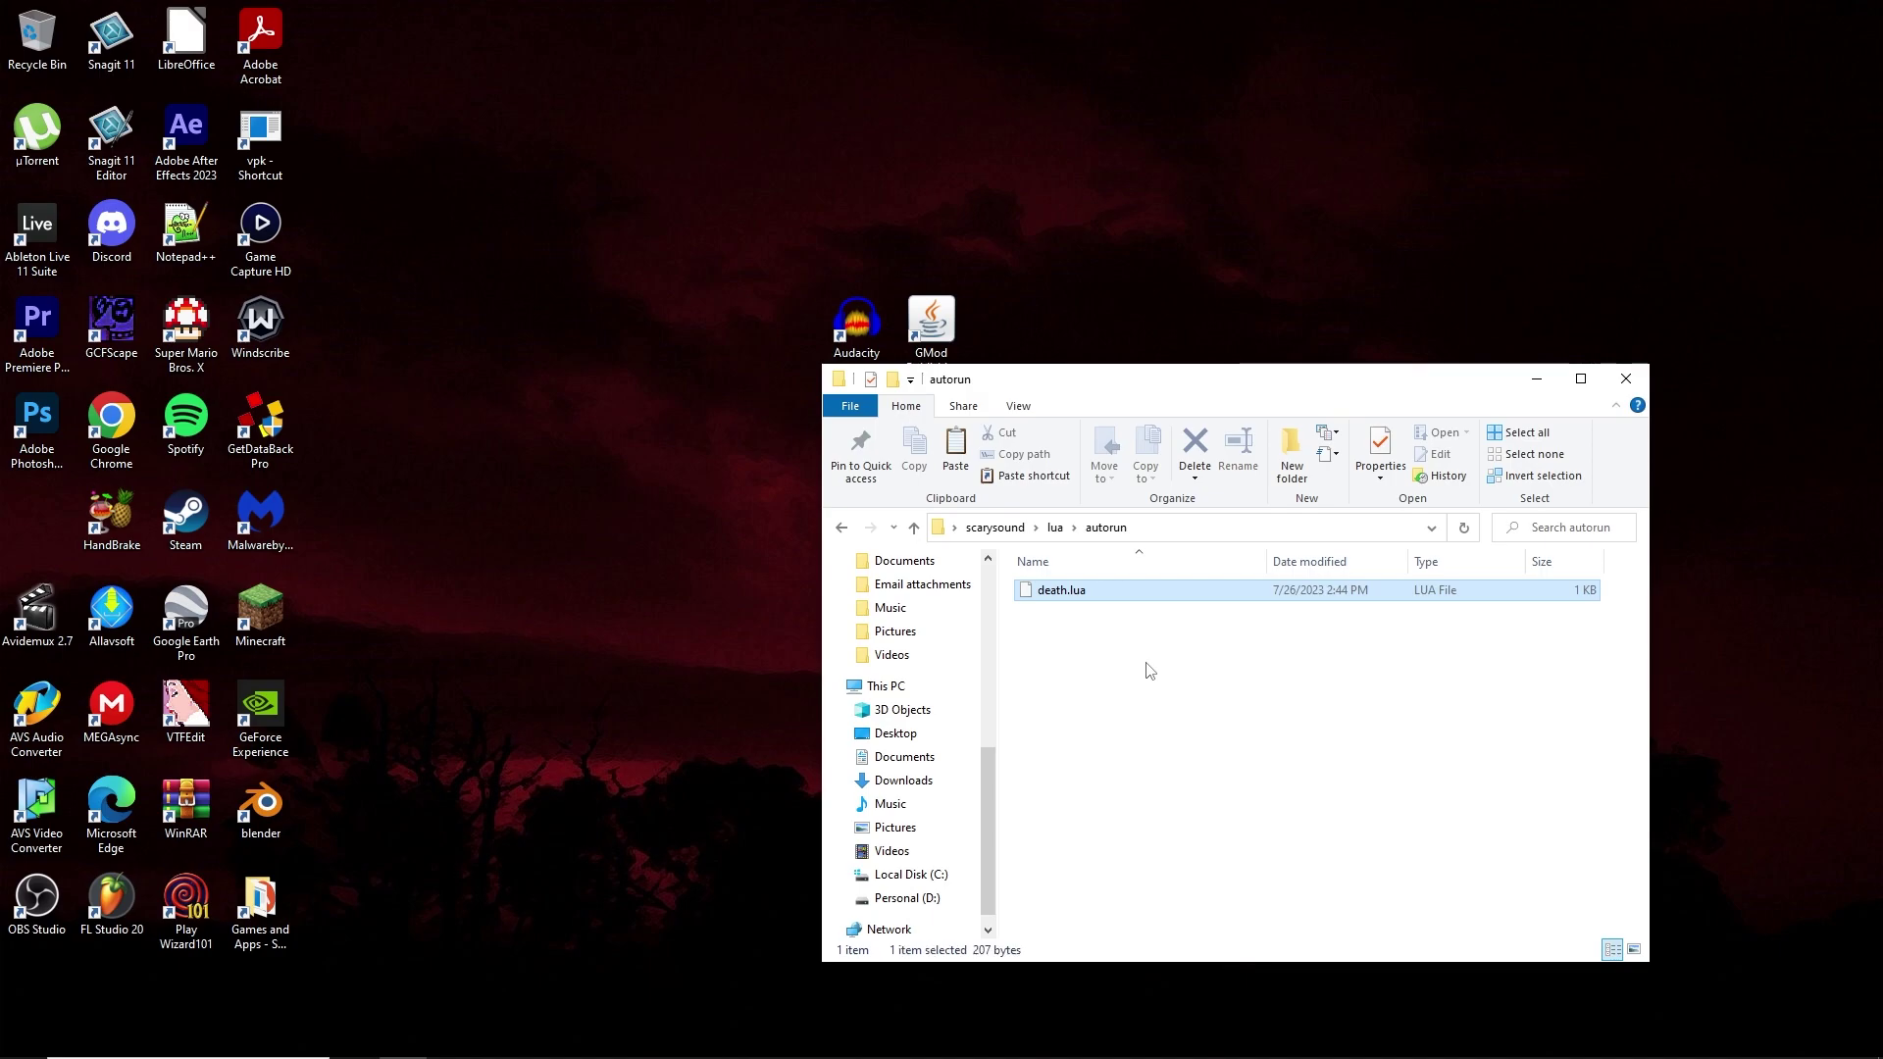
# Step: Go back to the scarysound folder to review its lua and sound subfolders, and close the window
pyautogui.click(994, 527)
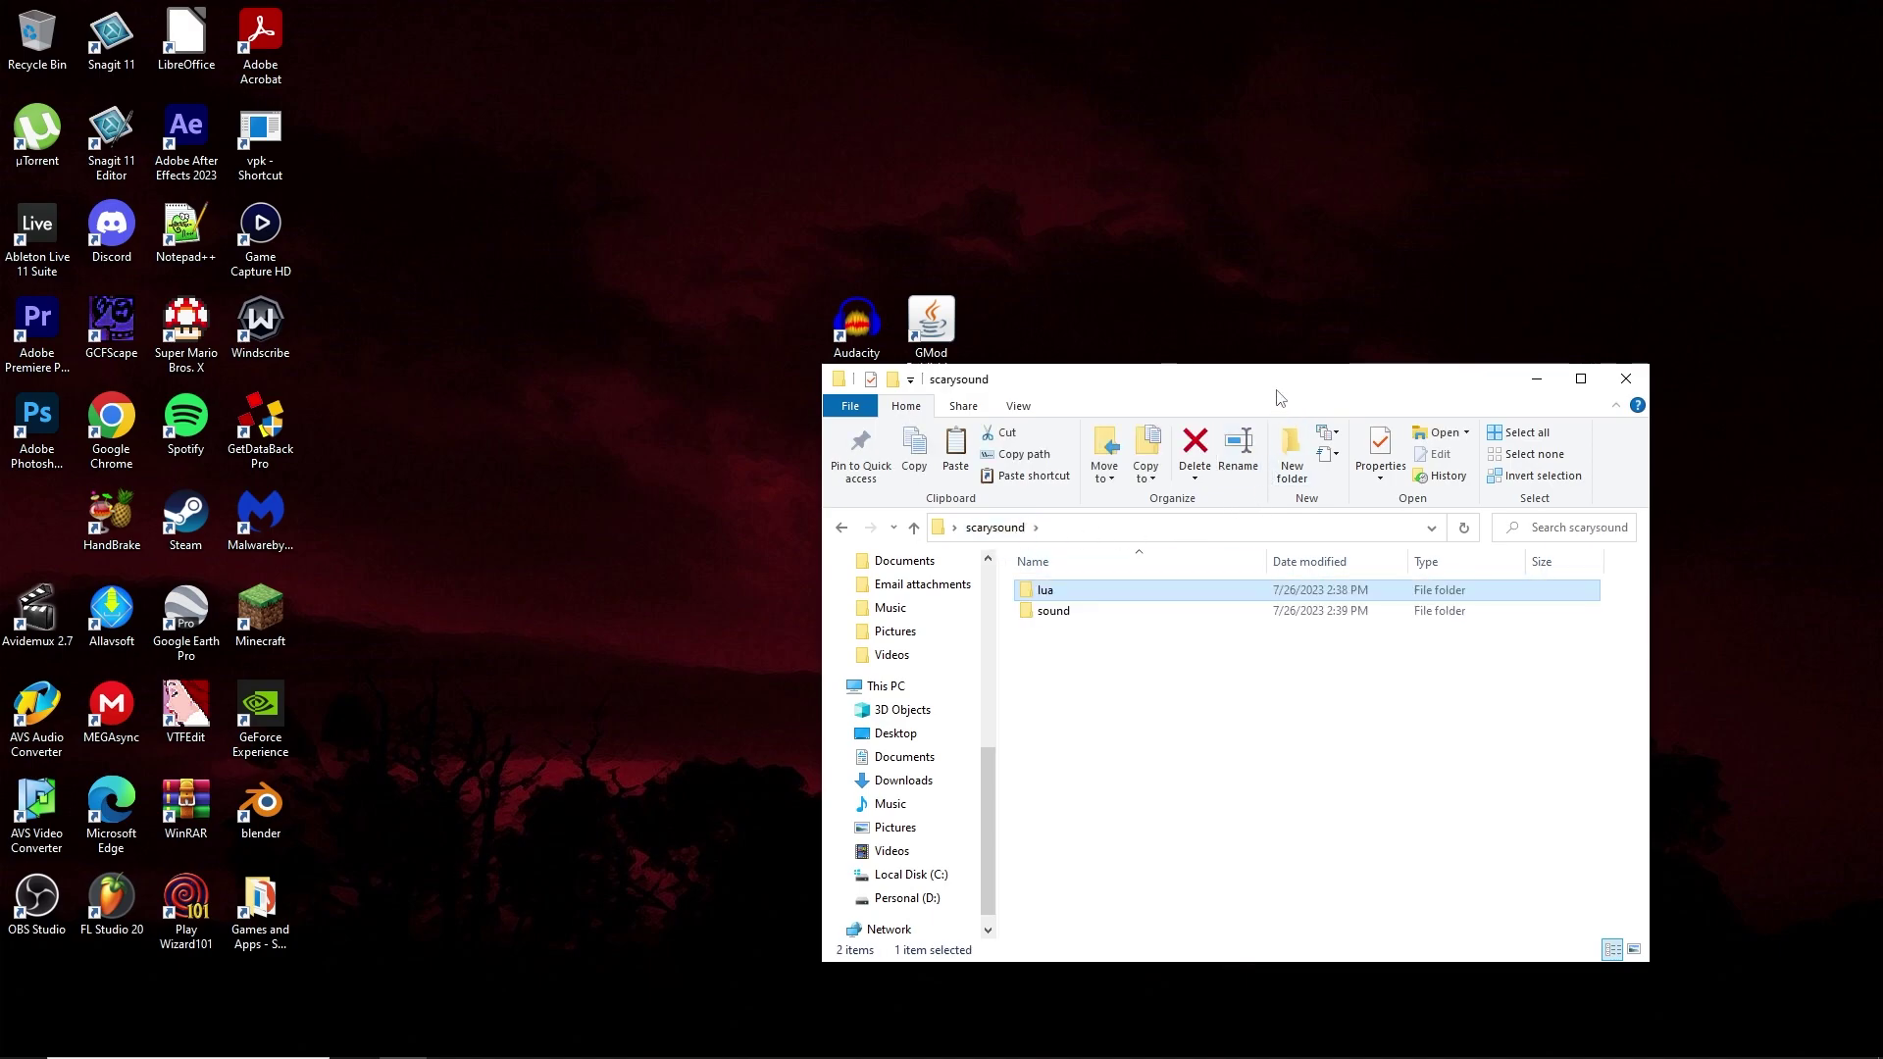
pyautogui.moveTo(1275, 389); pyautogui.dragTo(1026, 369)
pyautogui.click(997, 665)
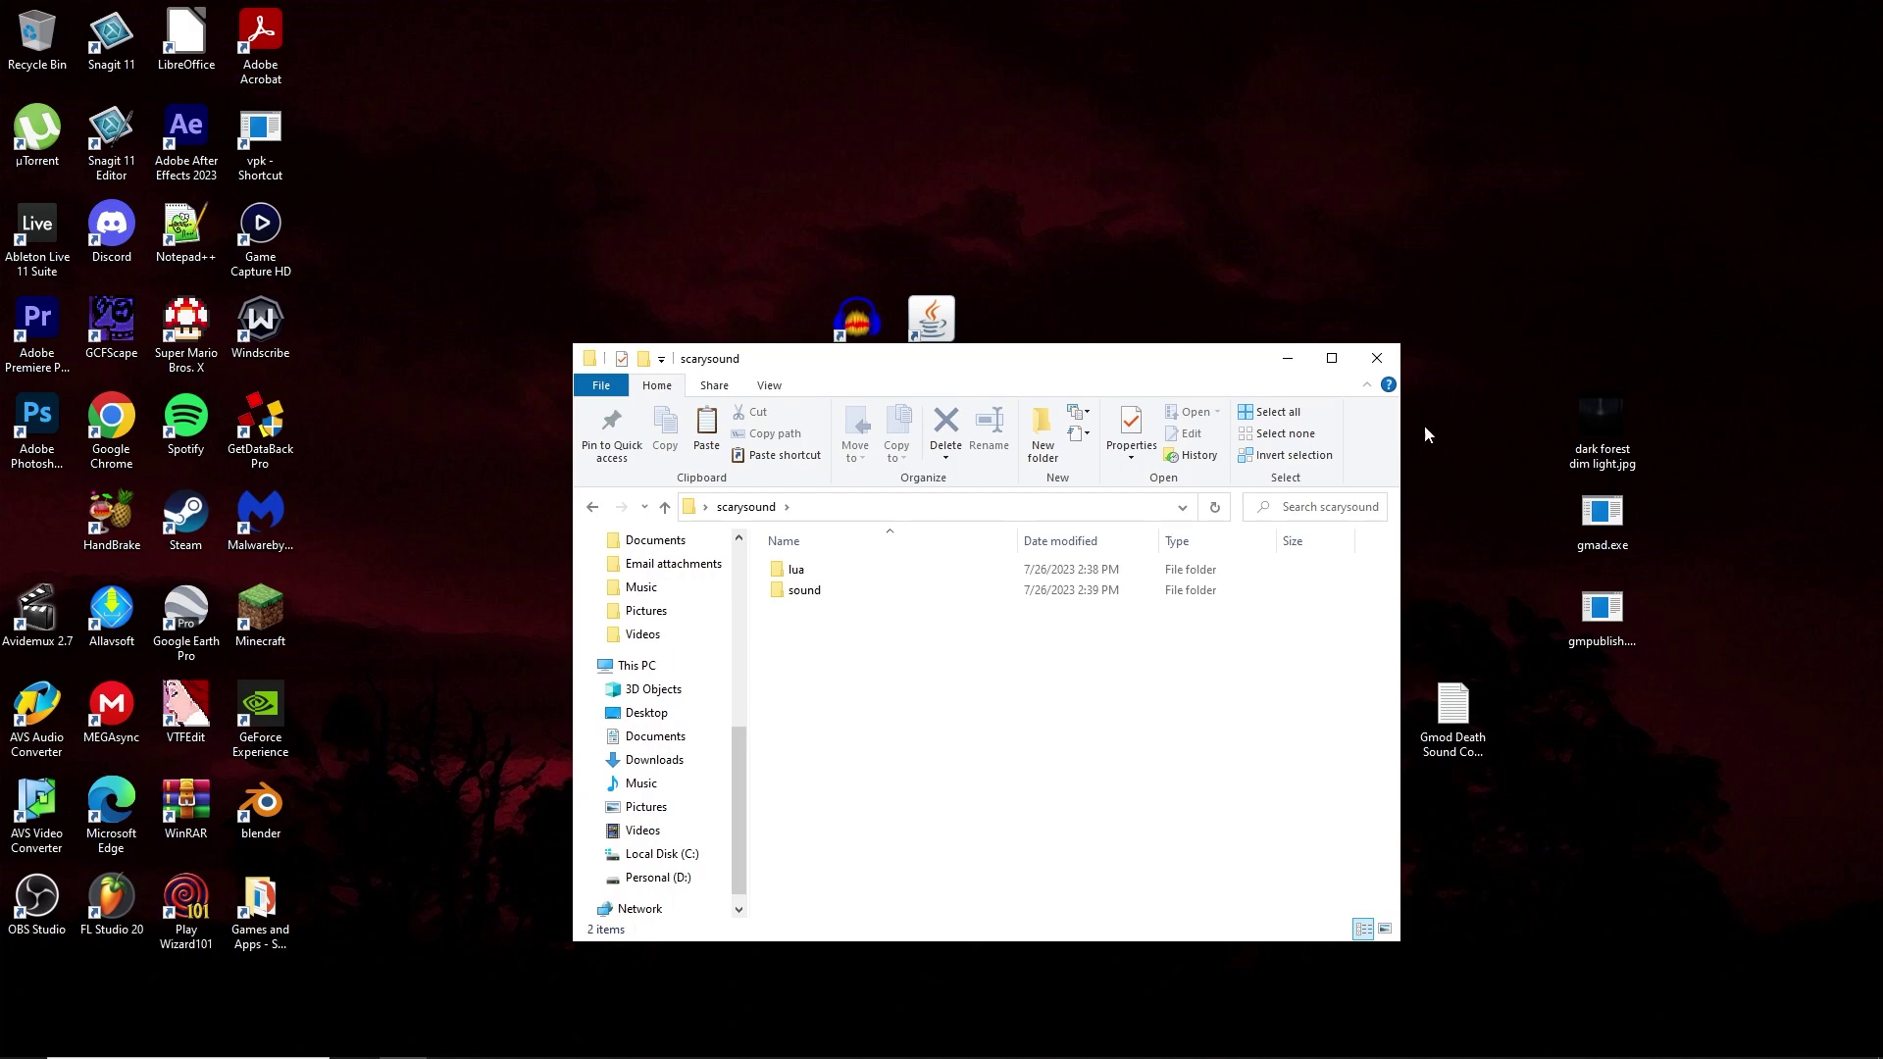
pyautogui.click(1382, 360)
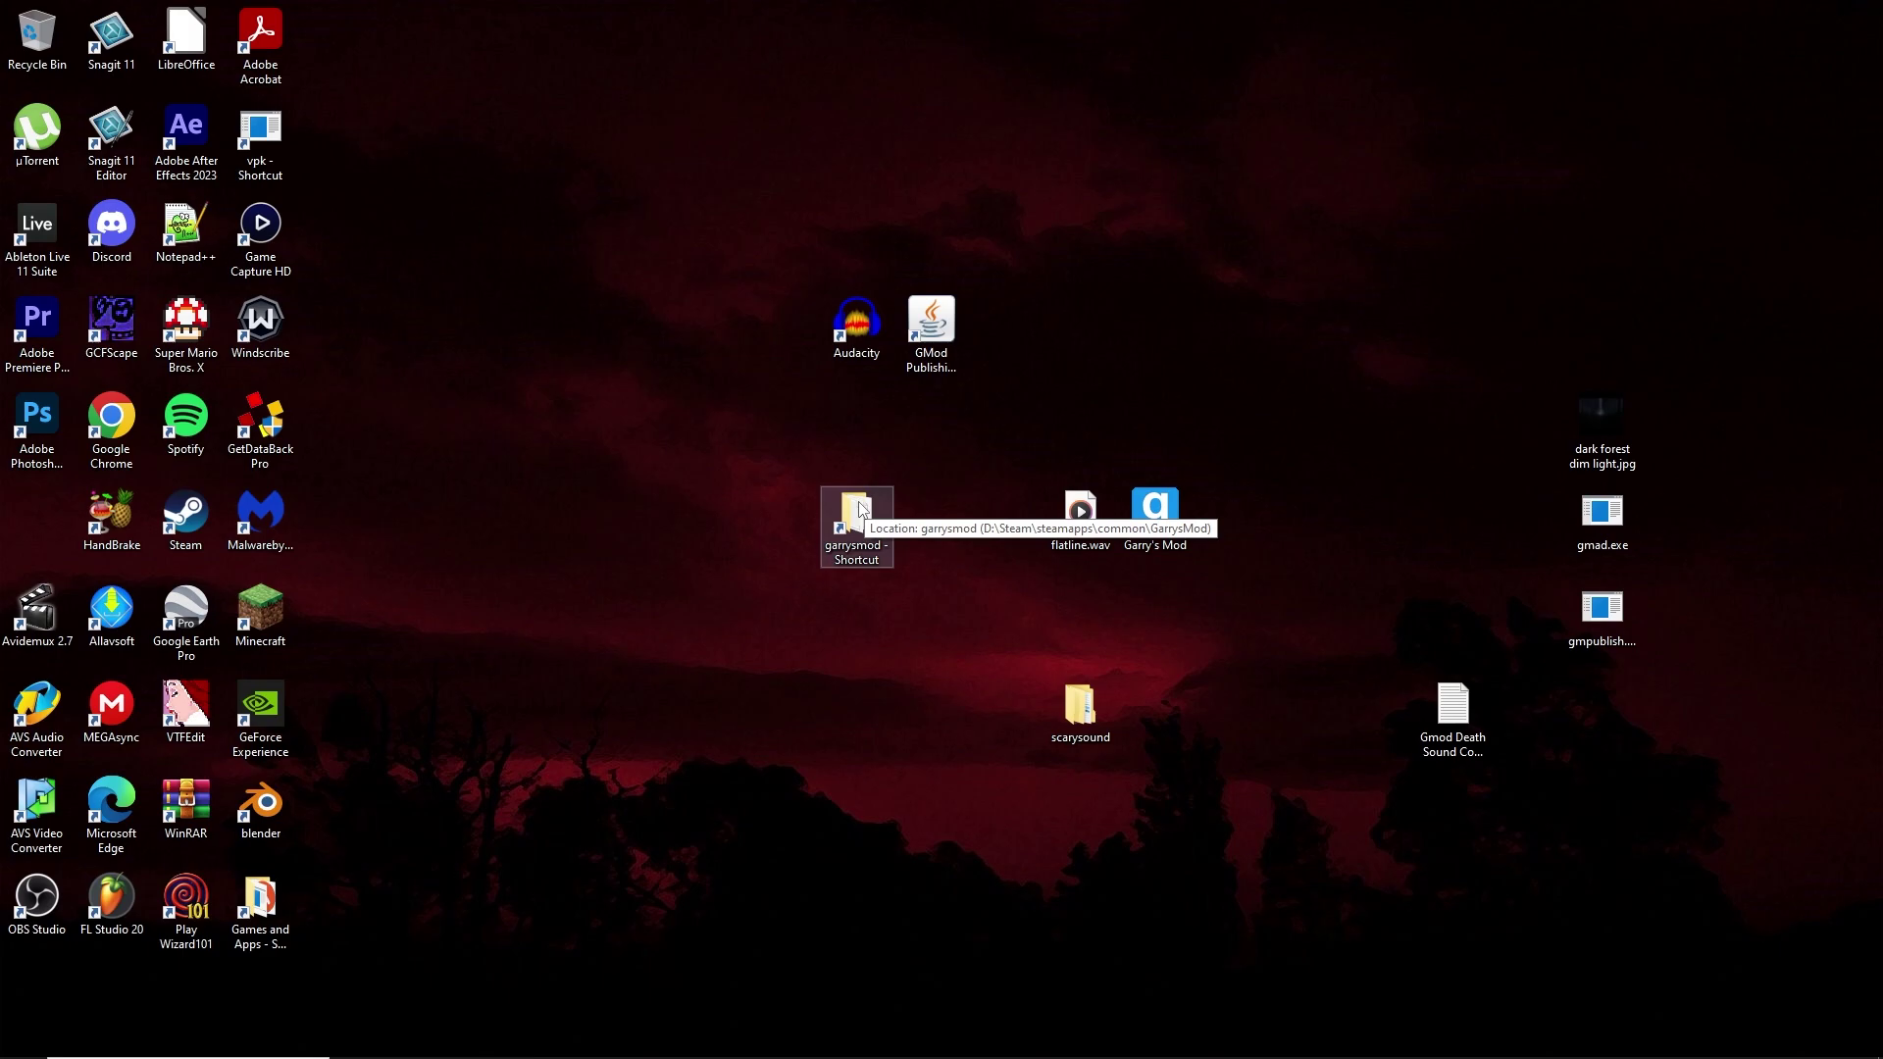
# Step: Open the addons folder inside the garrysmod folder, and move and narrow its window to uncover the scarysound folder on the desktop
pyautogui.doubleClick(859, 508)
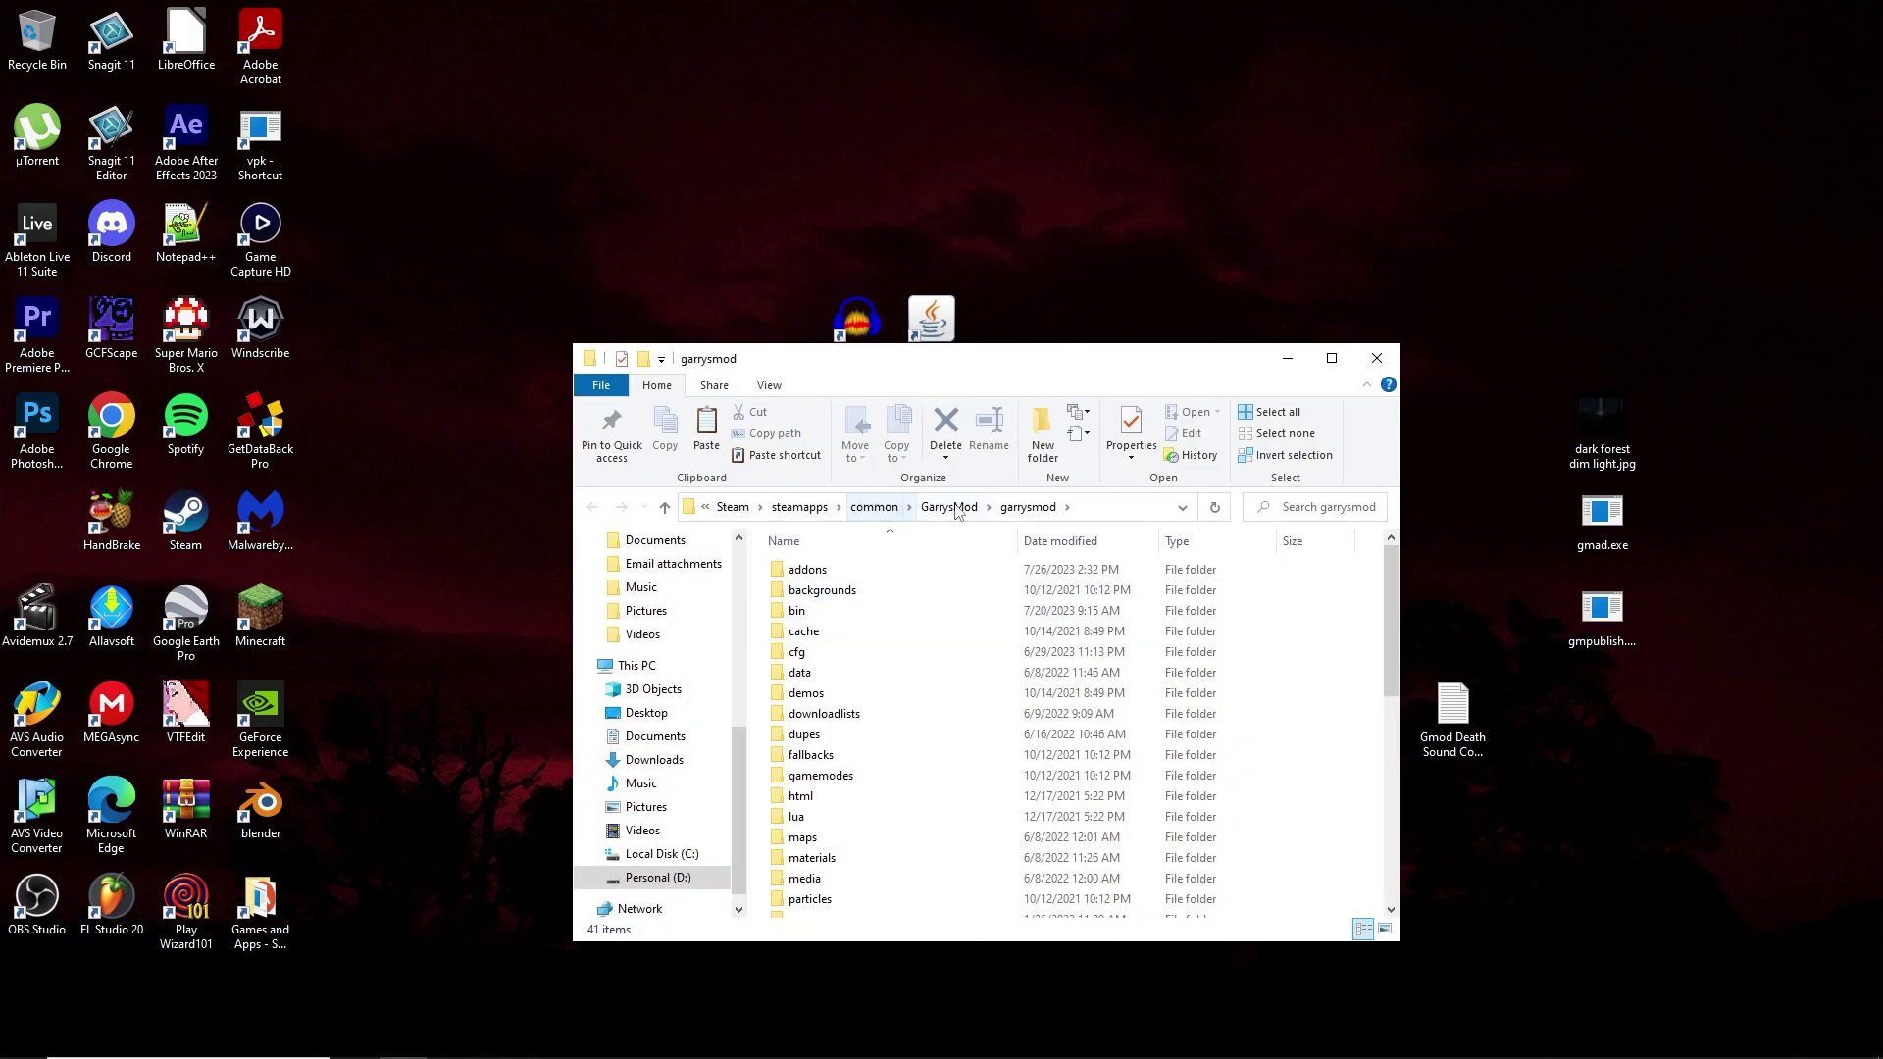
pyautogui.doubleClick(883, 569)
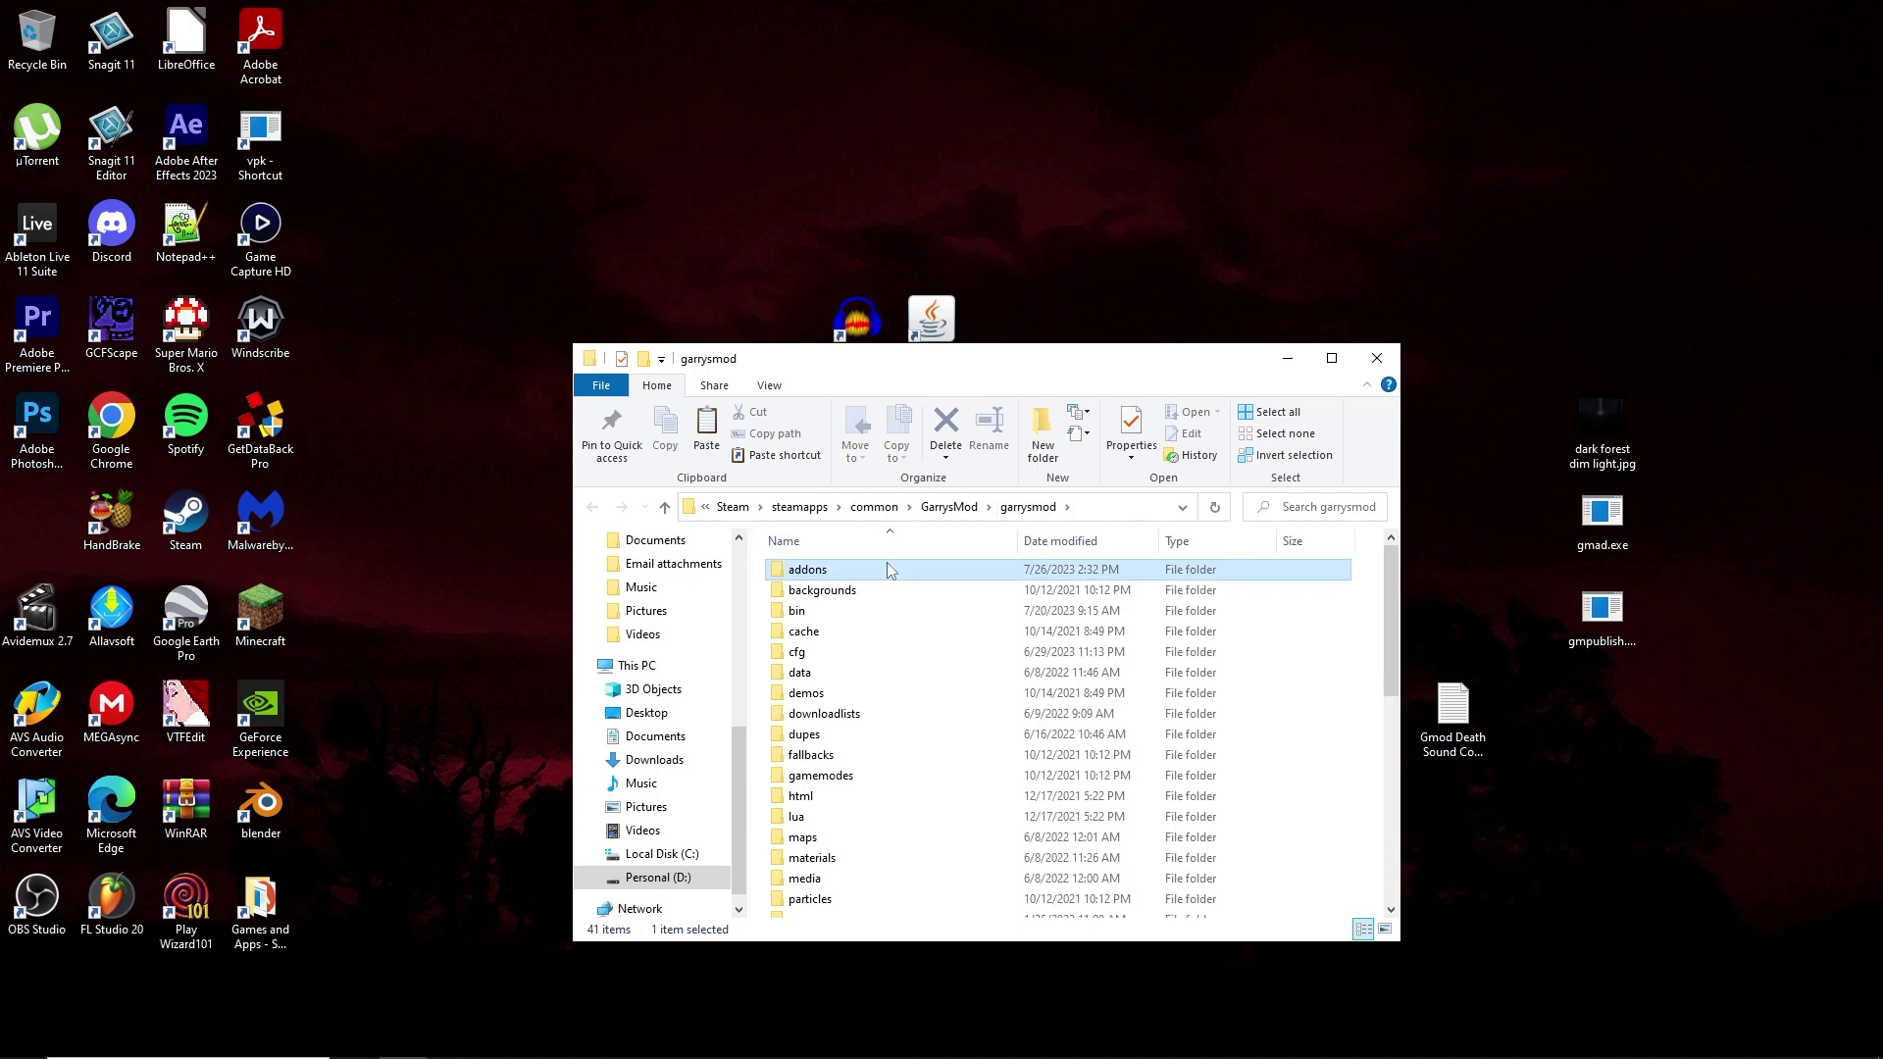
pyautogui.moveTo(1198, 375); pyautogui.dragTo(939, 358)
pyautogui.moveTo(1140, 465); pyautogui.dragTo(1041, 475)
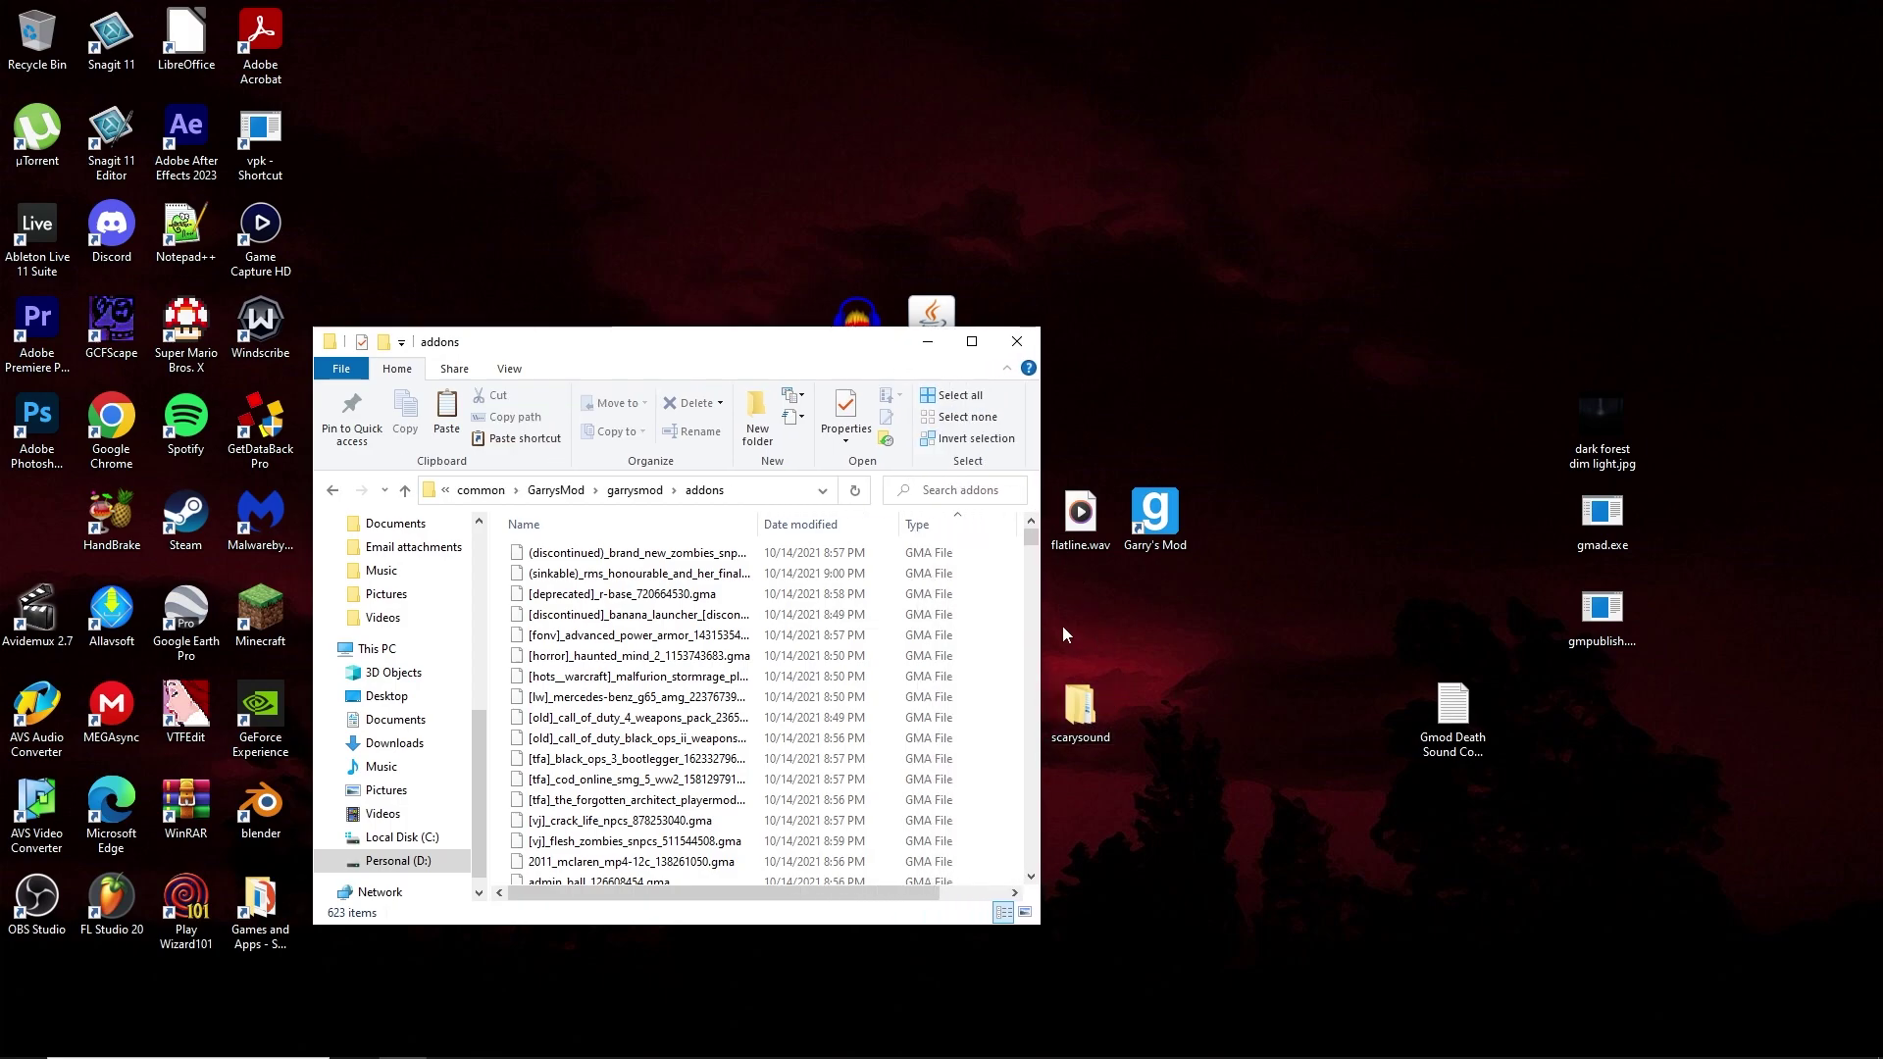
# Step: Move the scarysound folder from the desktop into the Garry's Mod addons folder
pyautogui.moveTo(1079, 708); pyautogui.dragTo(1304, 517)
pyautogui.moveTo(686, 341); pyautogui.dragTo(846, 359)
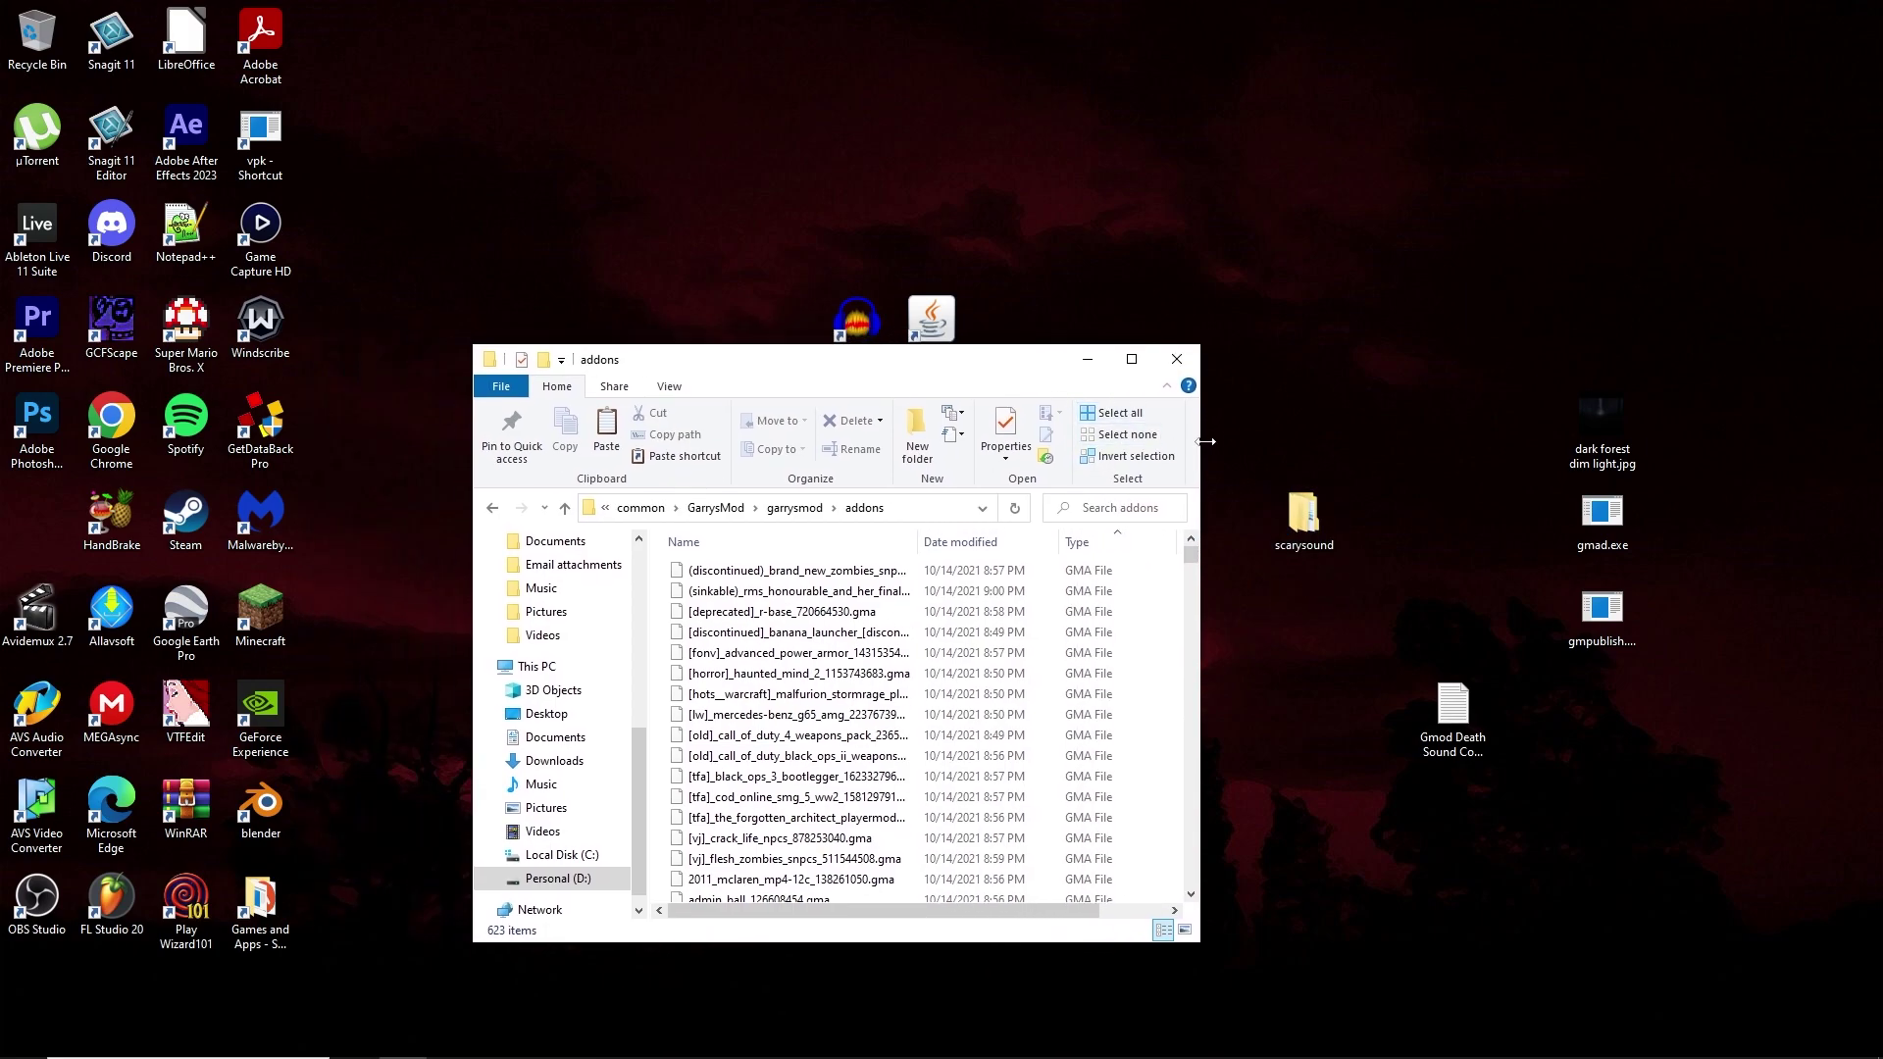
pyautogui.moveTo(1205, 441); pyautogui.dragTo(1247, 444)
pyautogui.moveTo(1303, 515); pyautogui.dragTo(1197, 572)
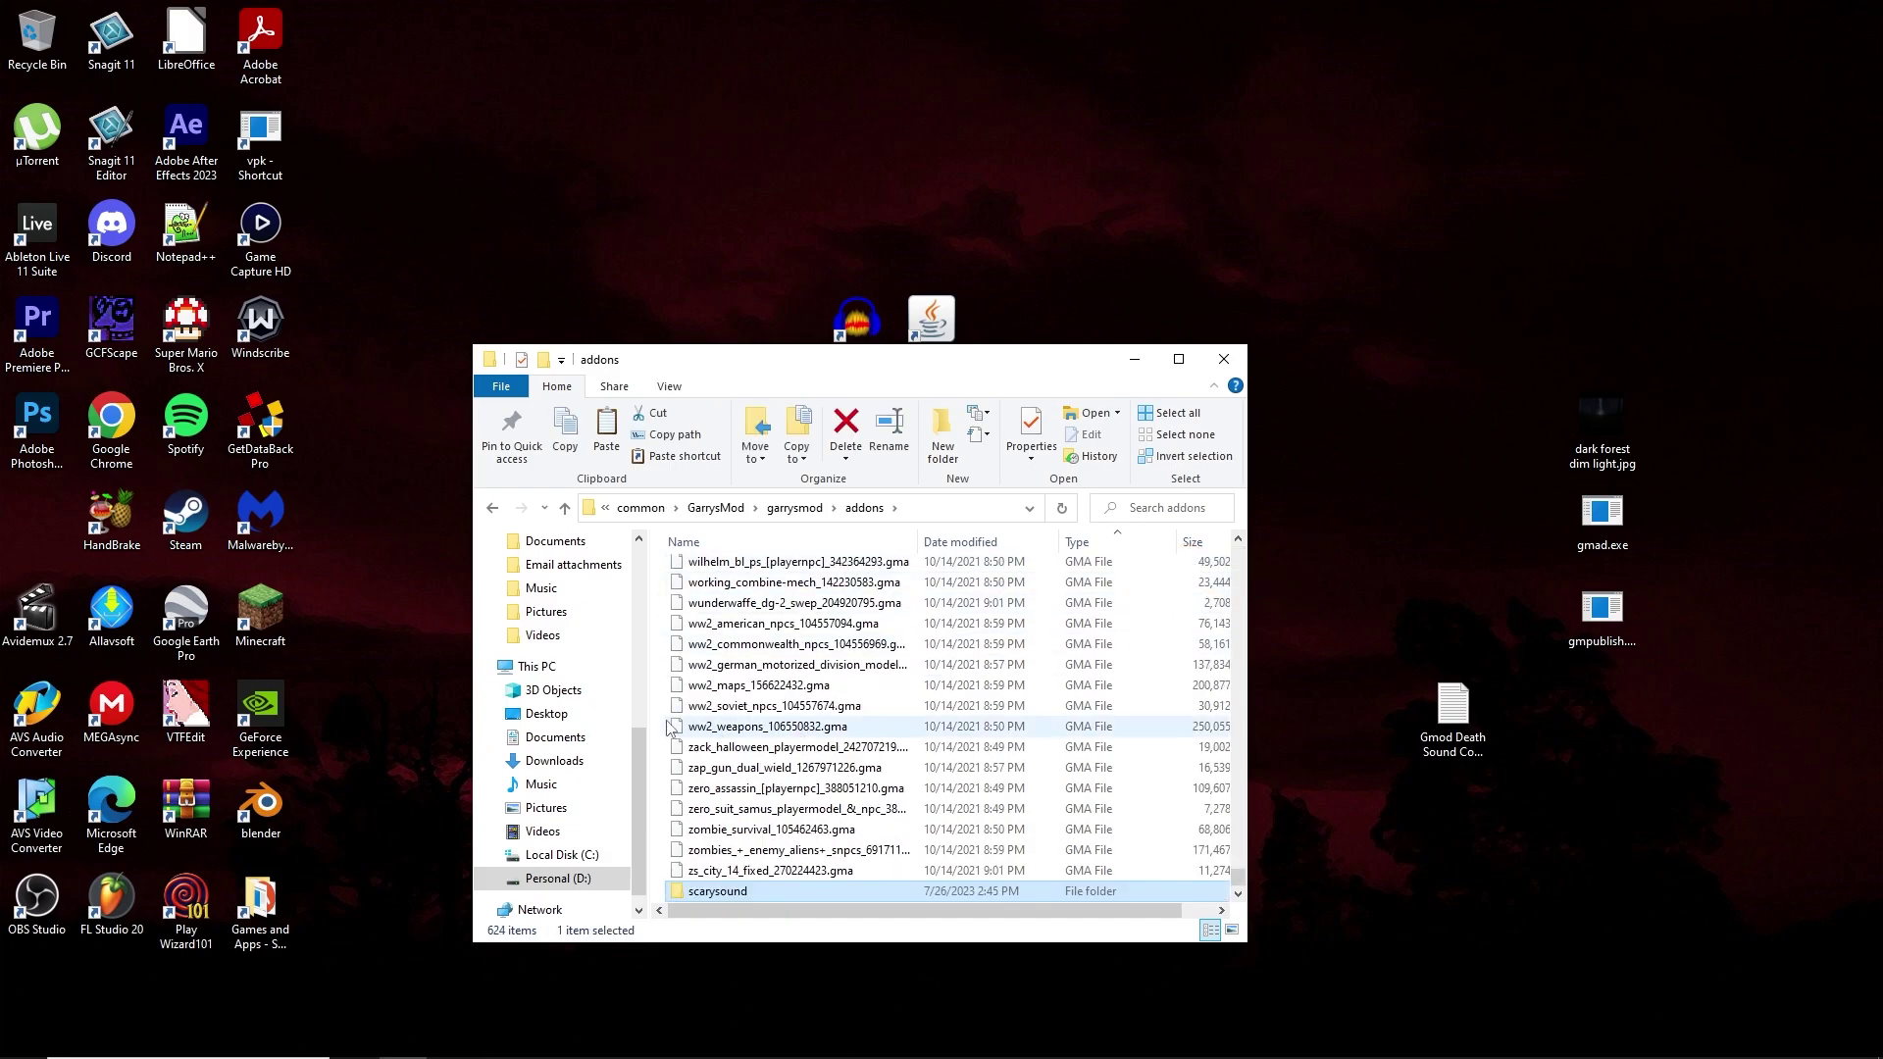
# Step: Refresh the addons folder, widen its window to check the full path and the scarysound entry, and close it
pyautogui.click(1061, 507)
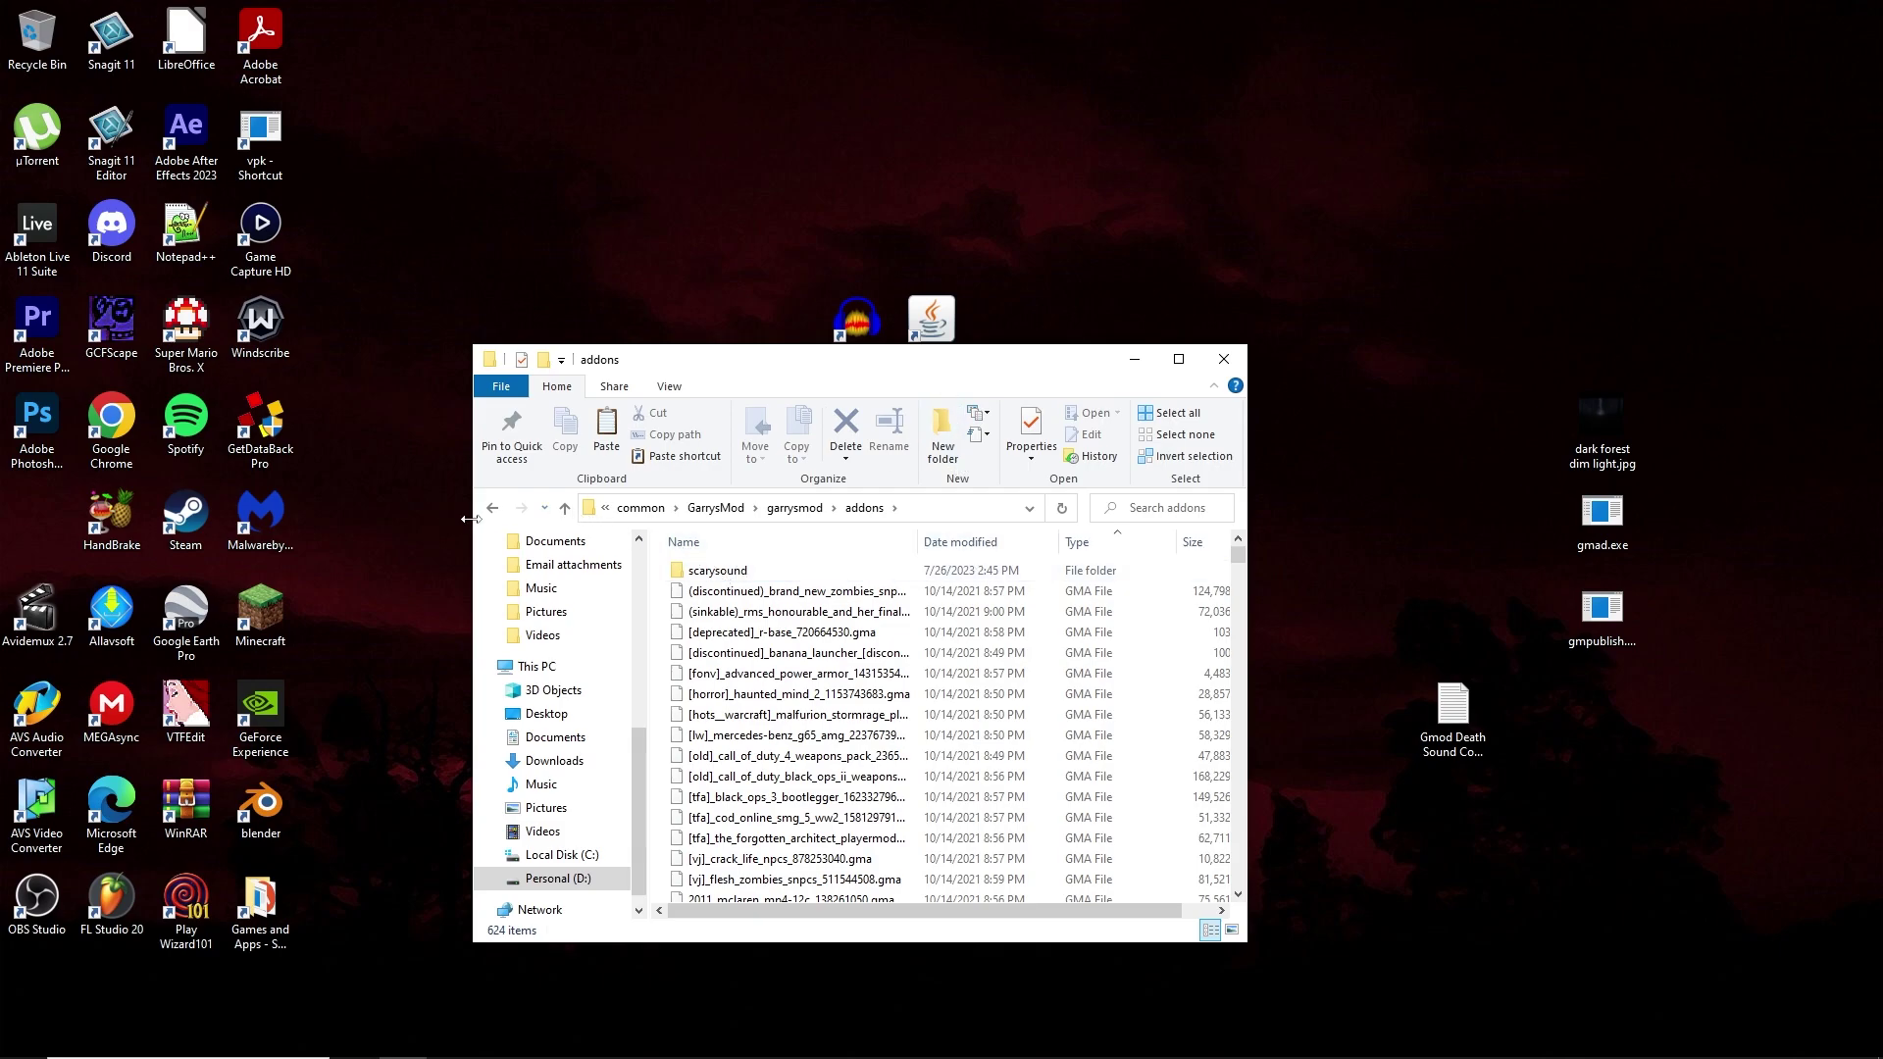
pyautogui.moveTo(470, 519)
pyautogui.mouseDown()
pyautogui.moveTo(387, 519)
pyautogui.moveTo(435, 519)
pyautogui.mouseUp()
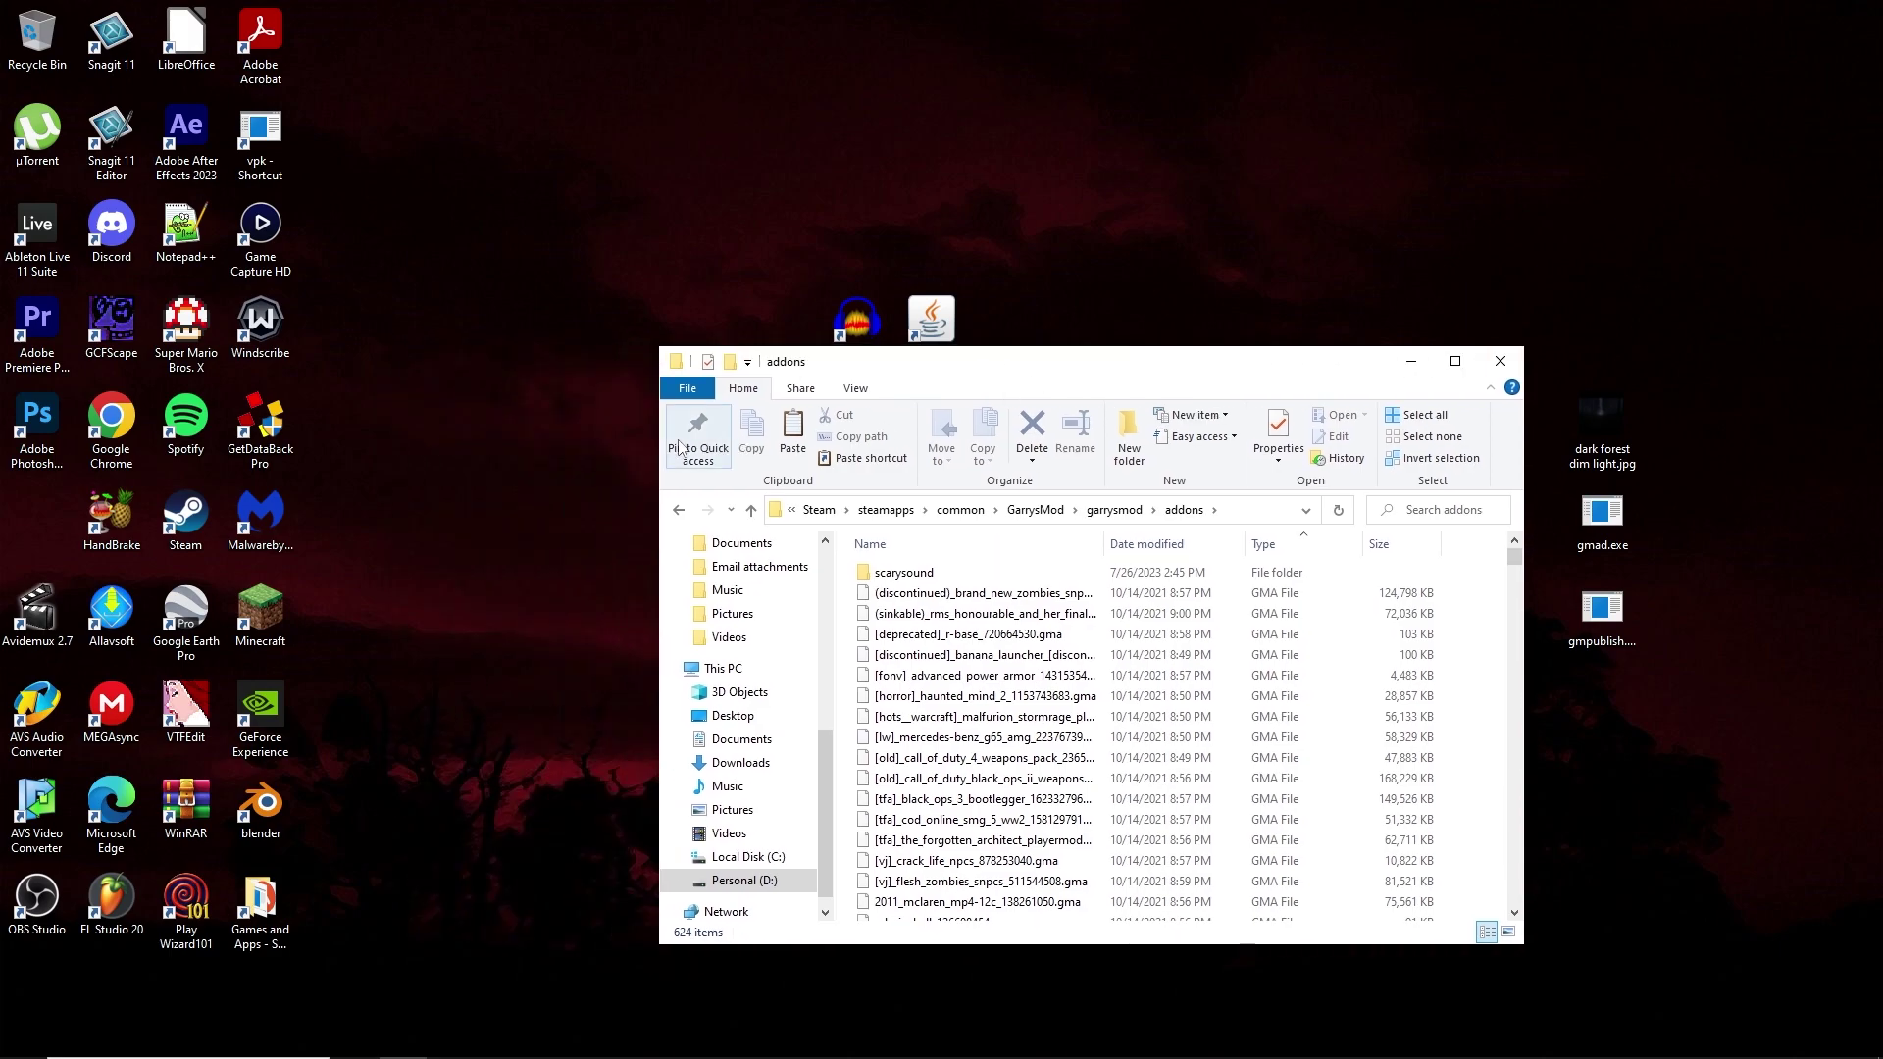
pyautogui.moveTo(660, 500); pyautogui.dragTo(482, 500)
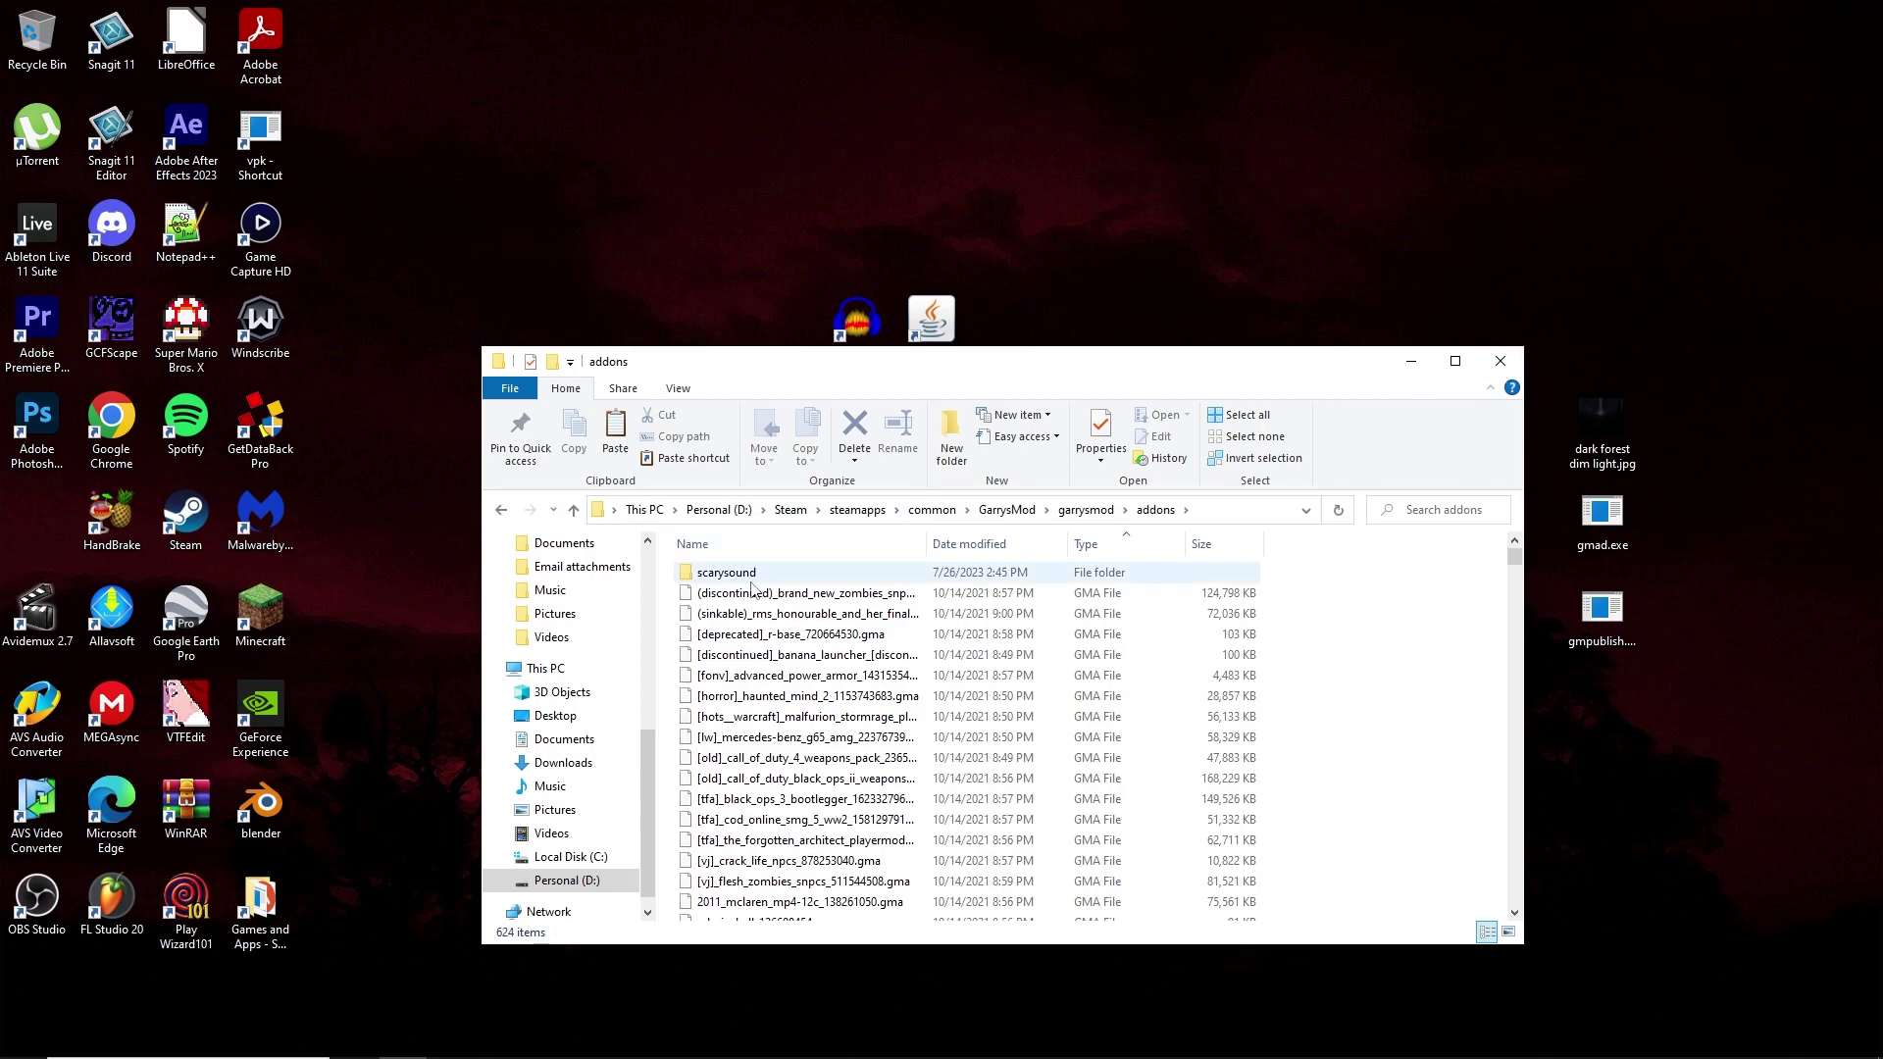
pyautogui.click(1500, 360)
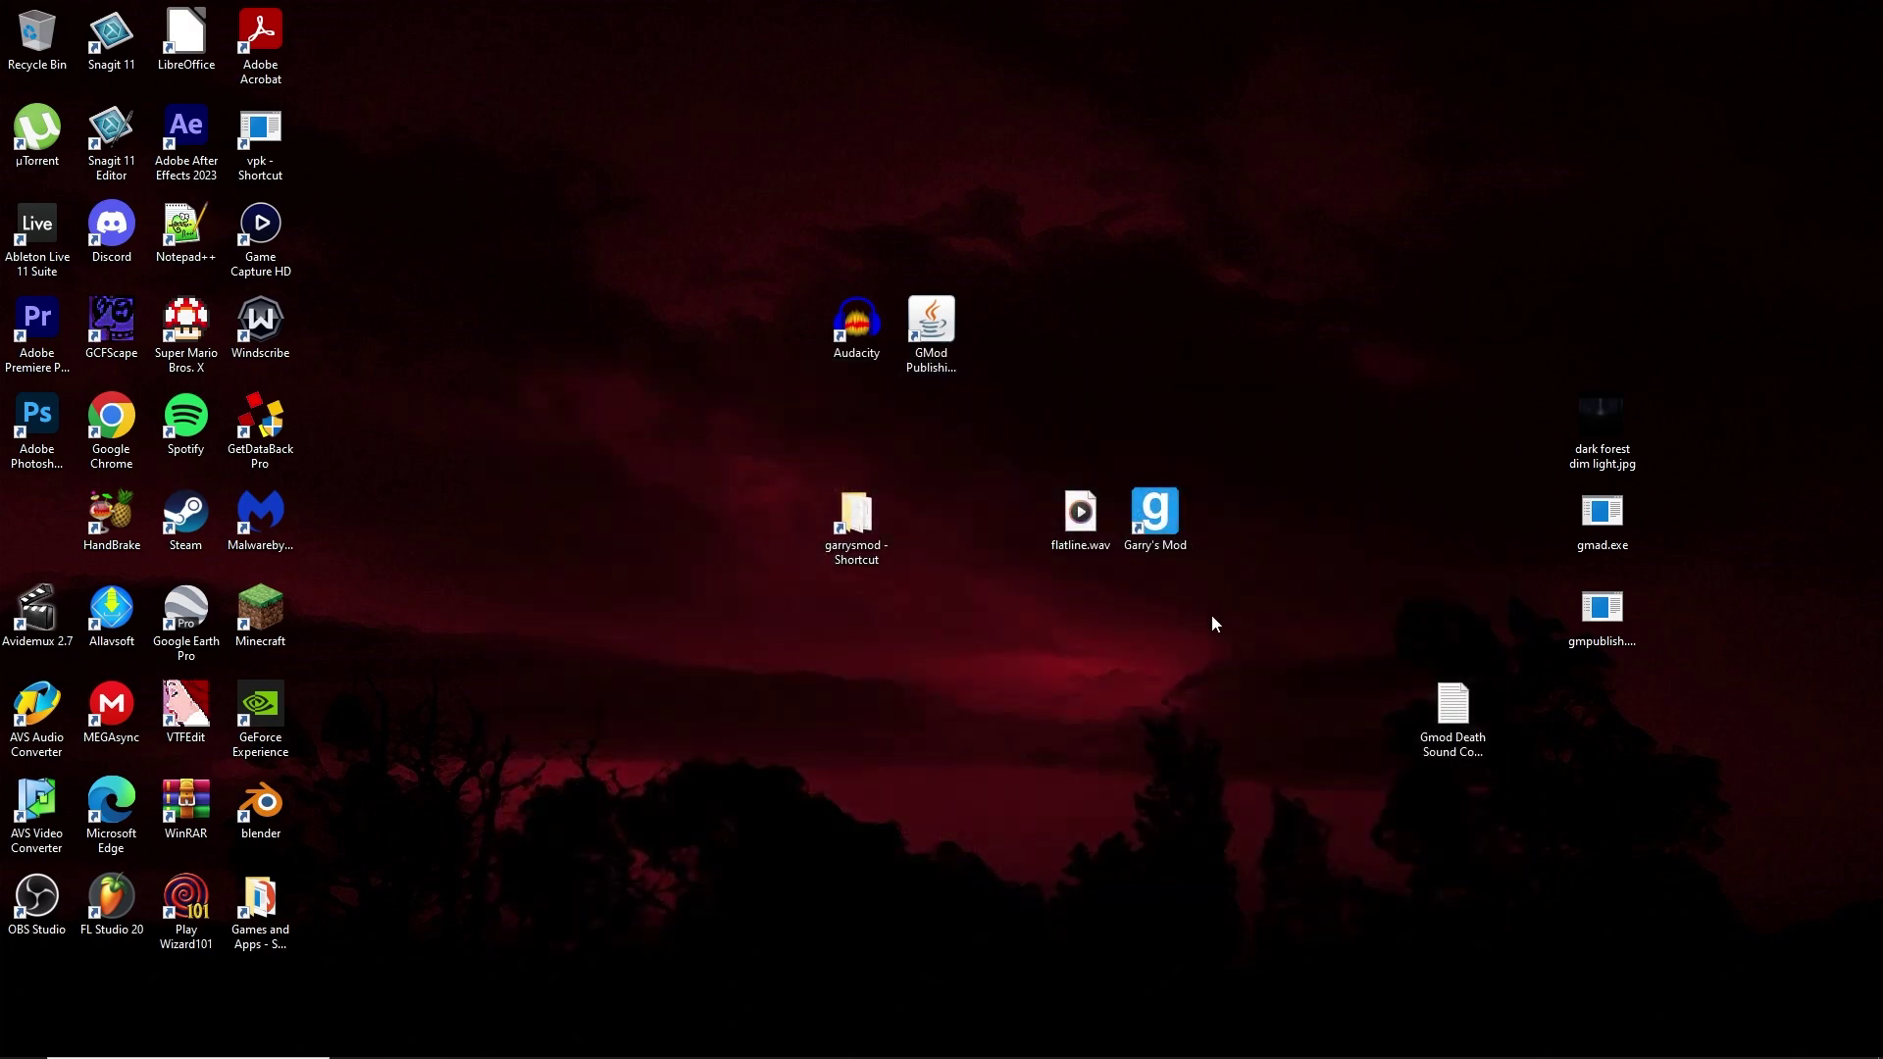
# Step: Launch Garry's Mod and start a new sandbox game on the gm_construct map
pyautogui.doubleClick(1167, 520)
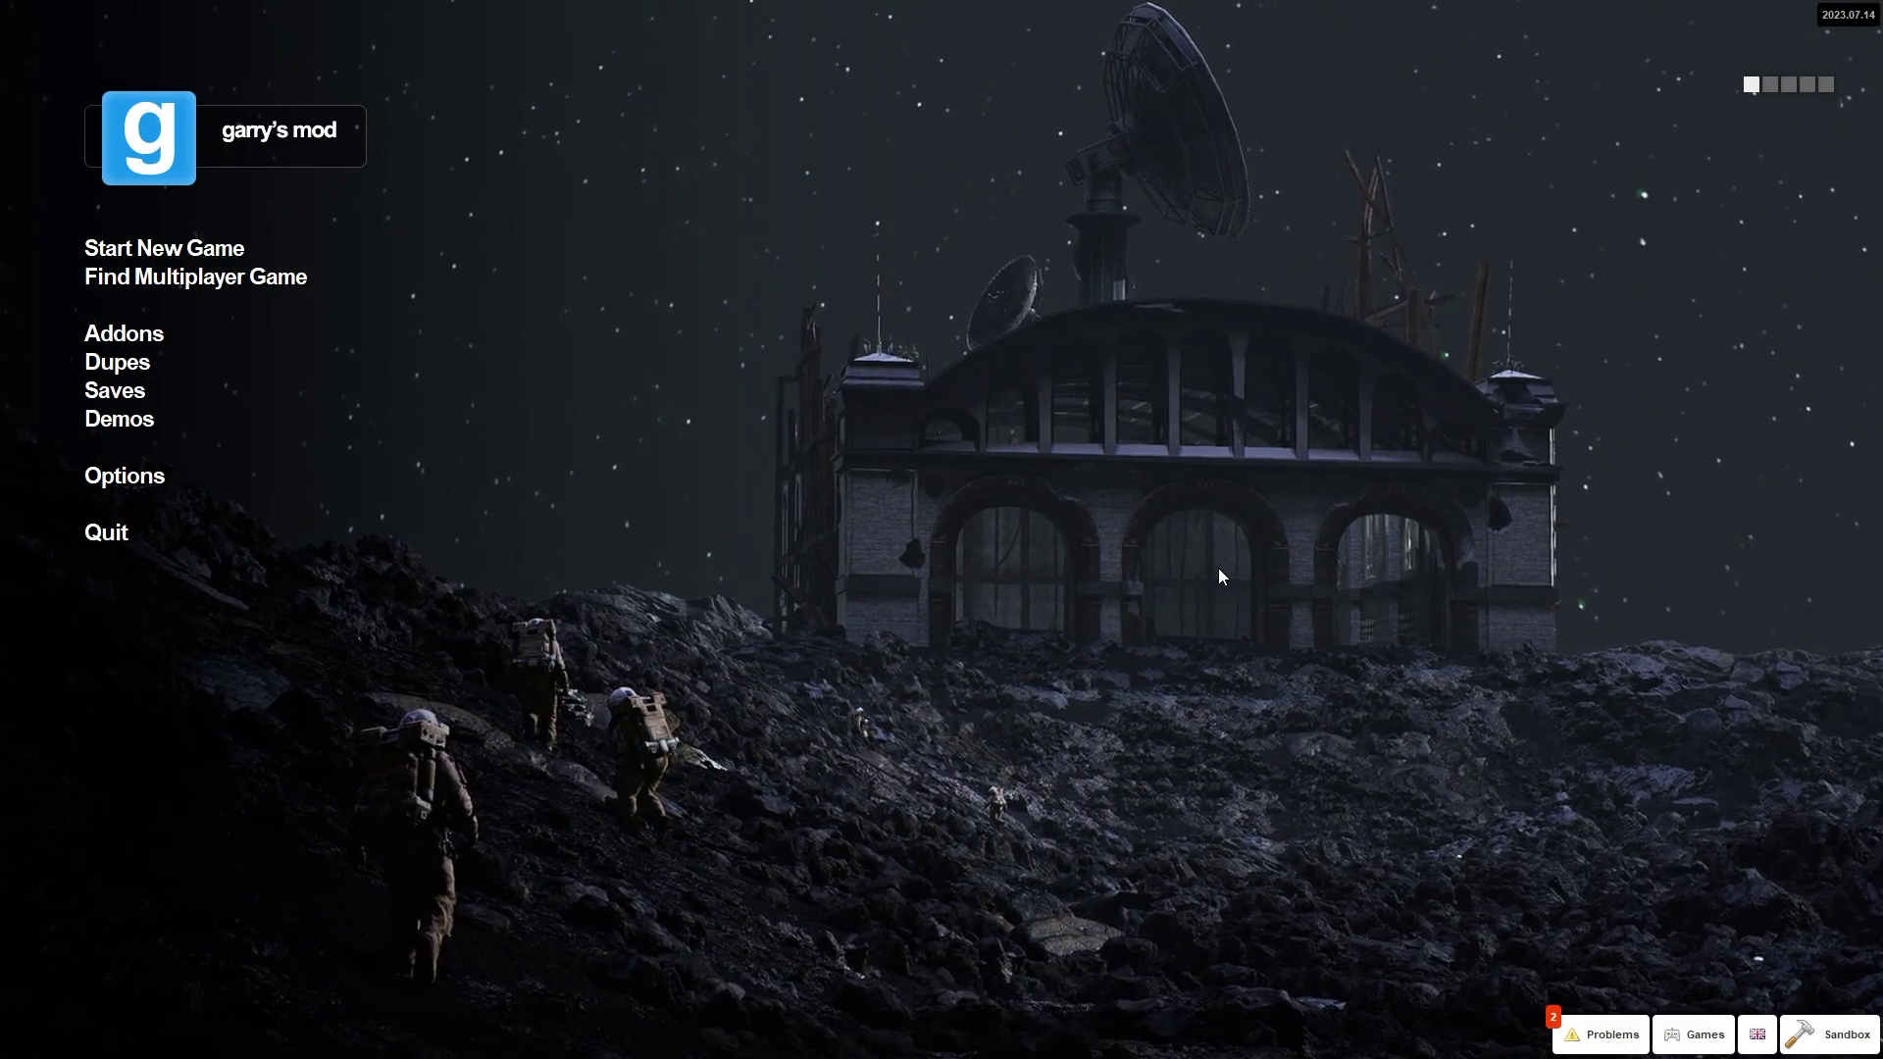
pyautogui.click(172, 255)
pyautogui.click(1775, 955)
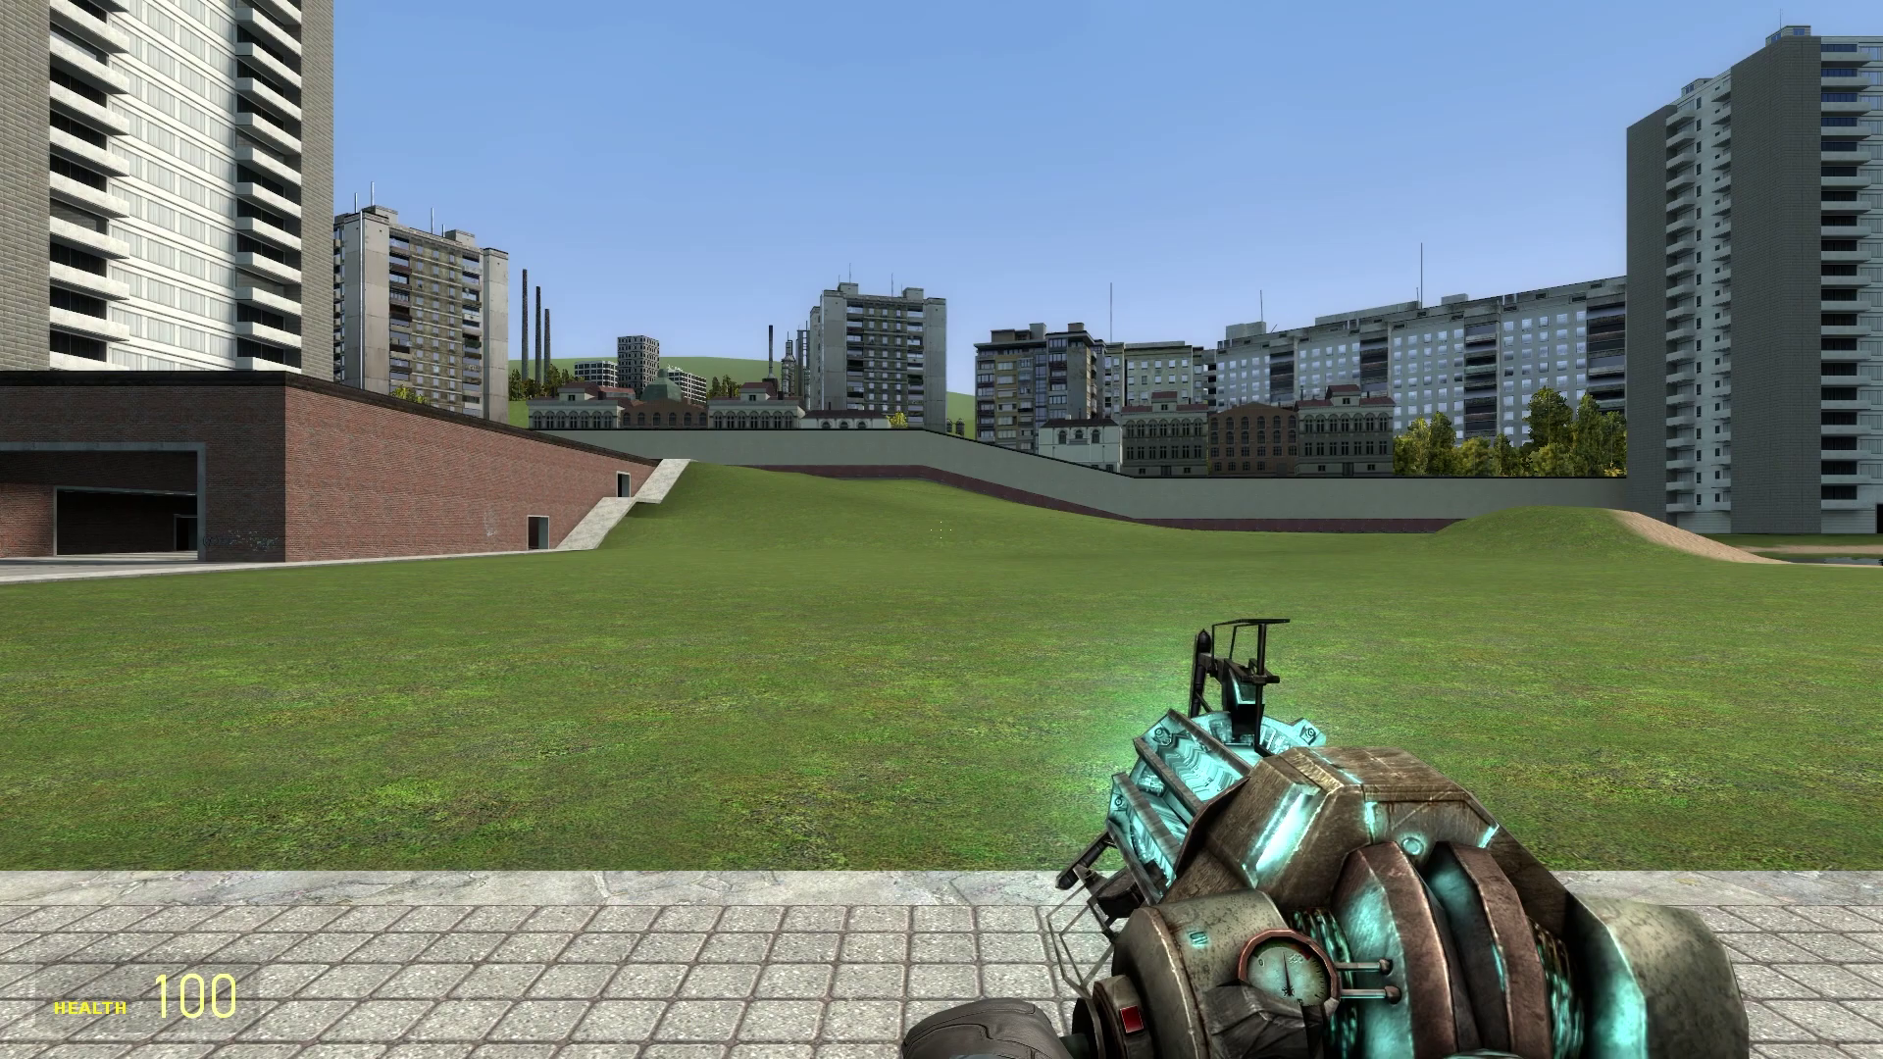
pyautogui.scroll(-5, 941, 530)
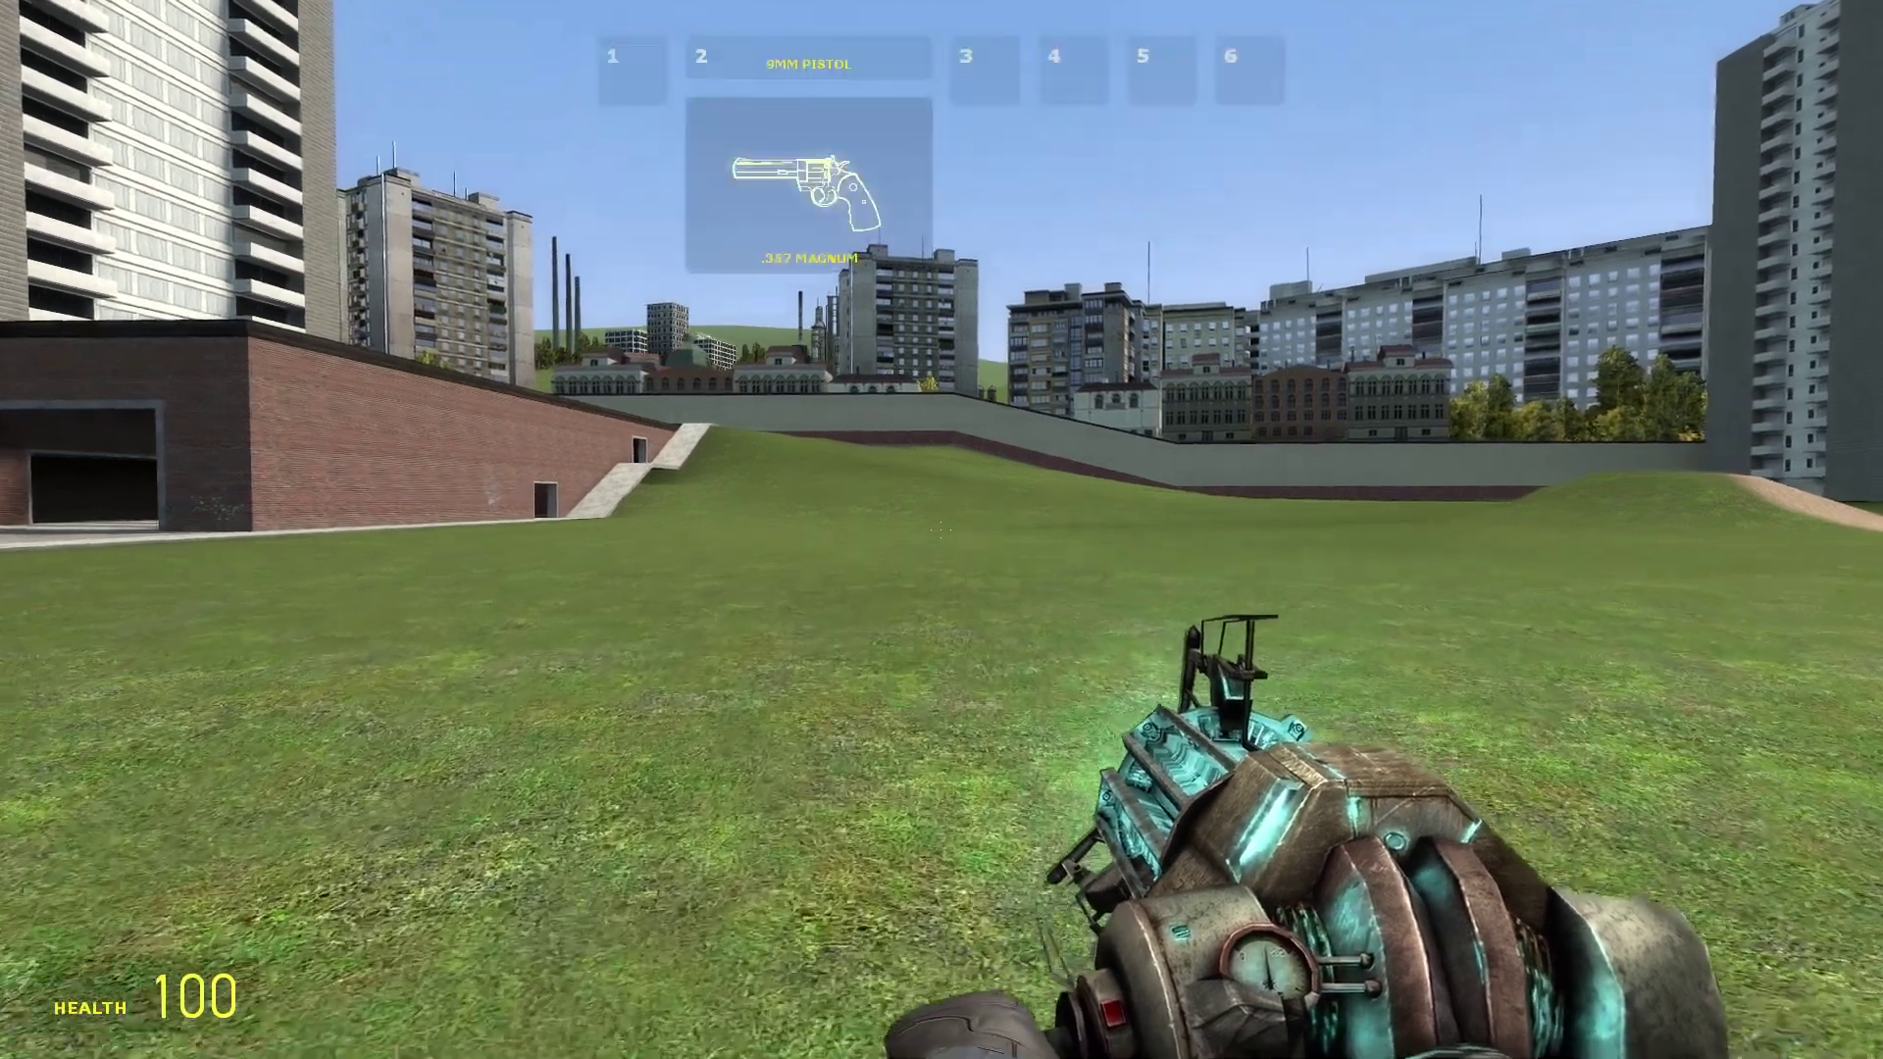
pyautogui.scroll(-1, 942, 530)
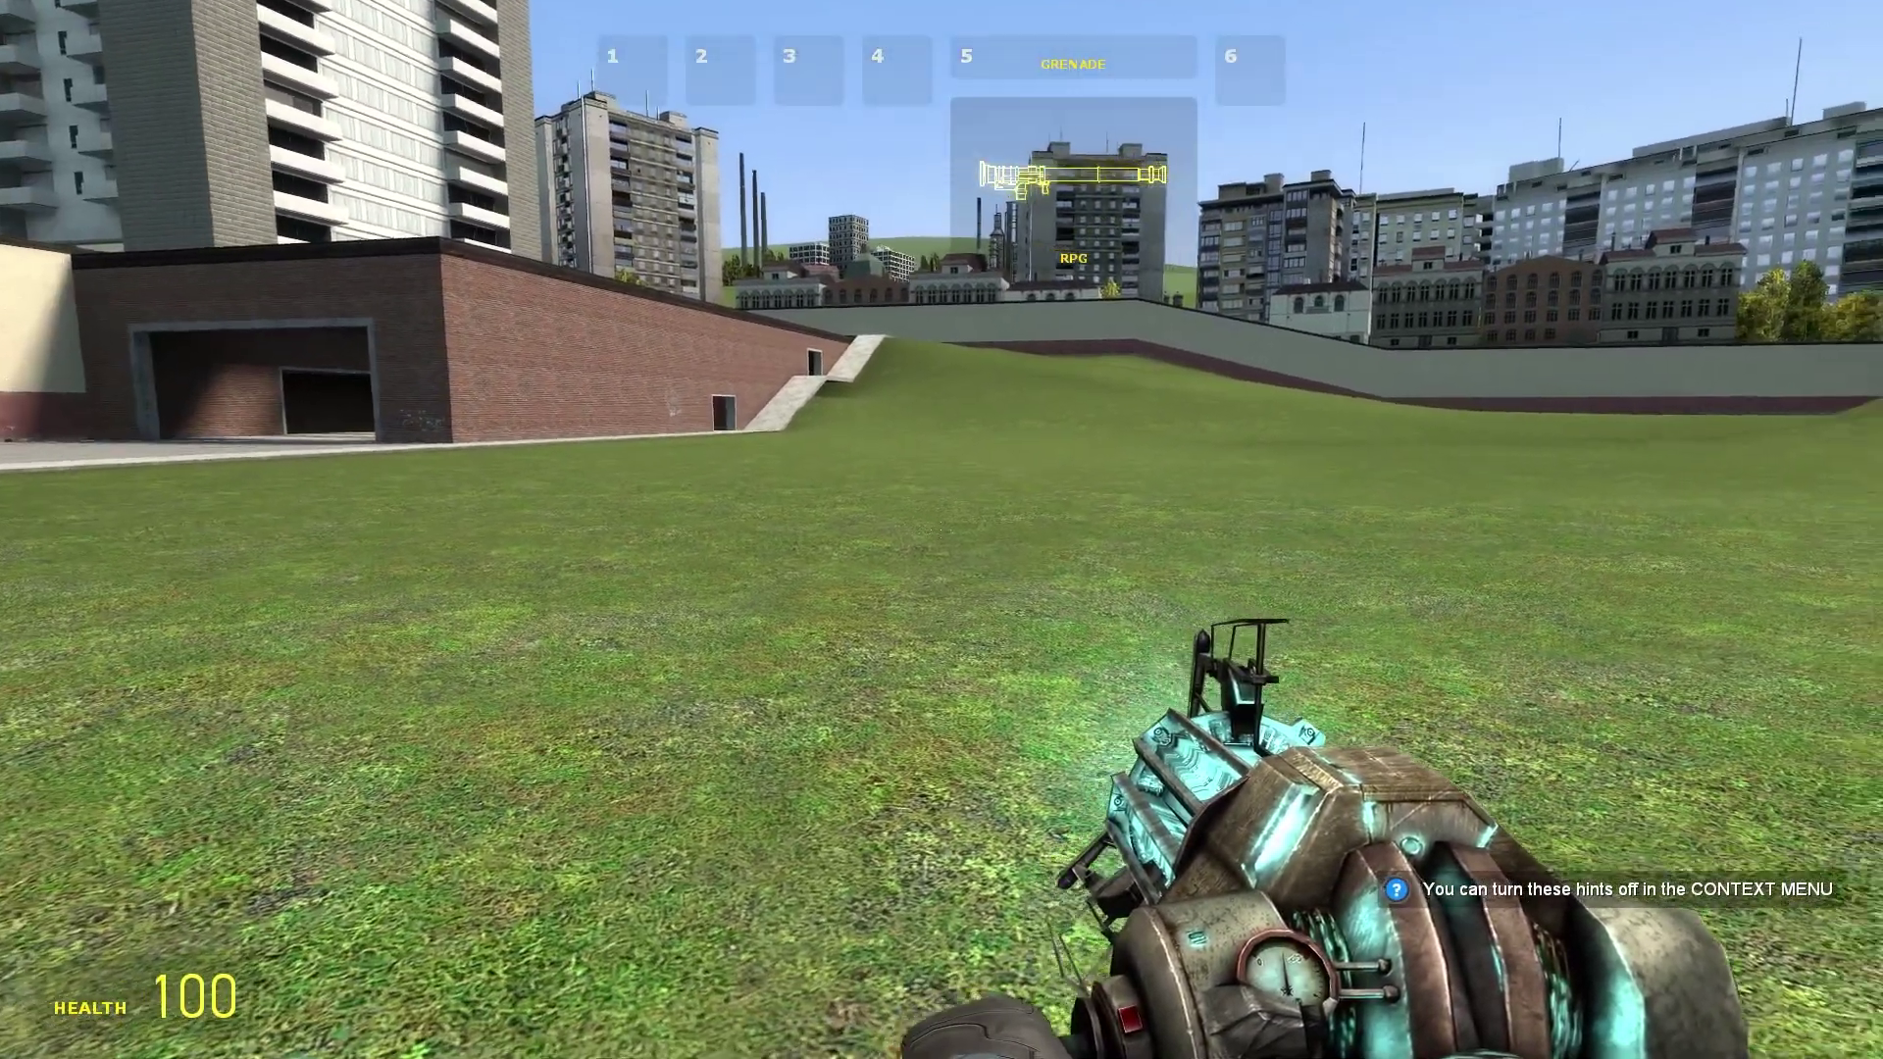
pyautogui.scroll(5, 941, 529)
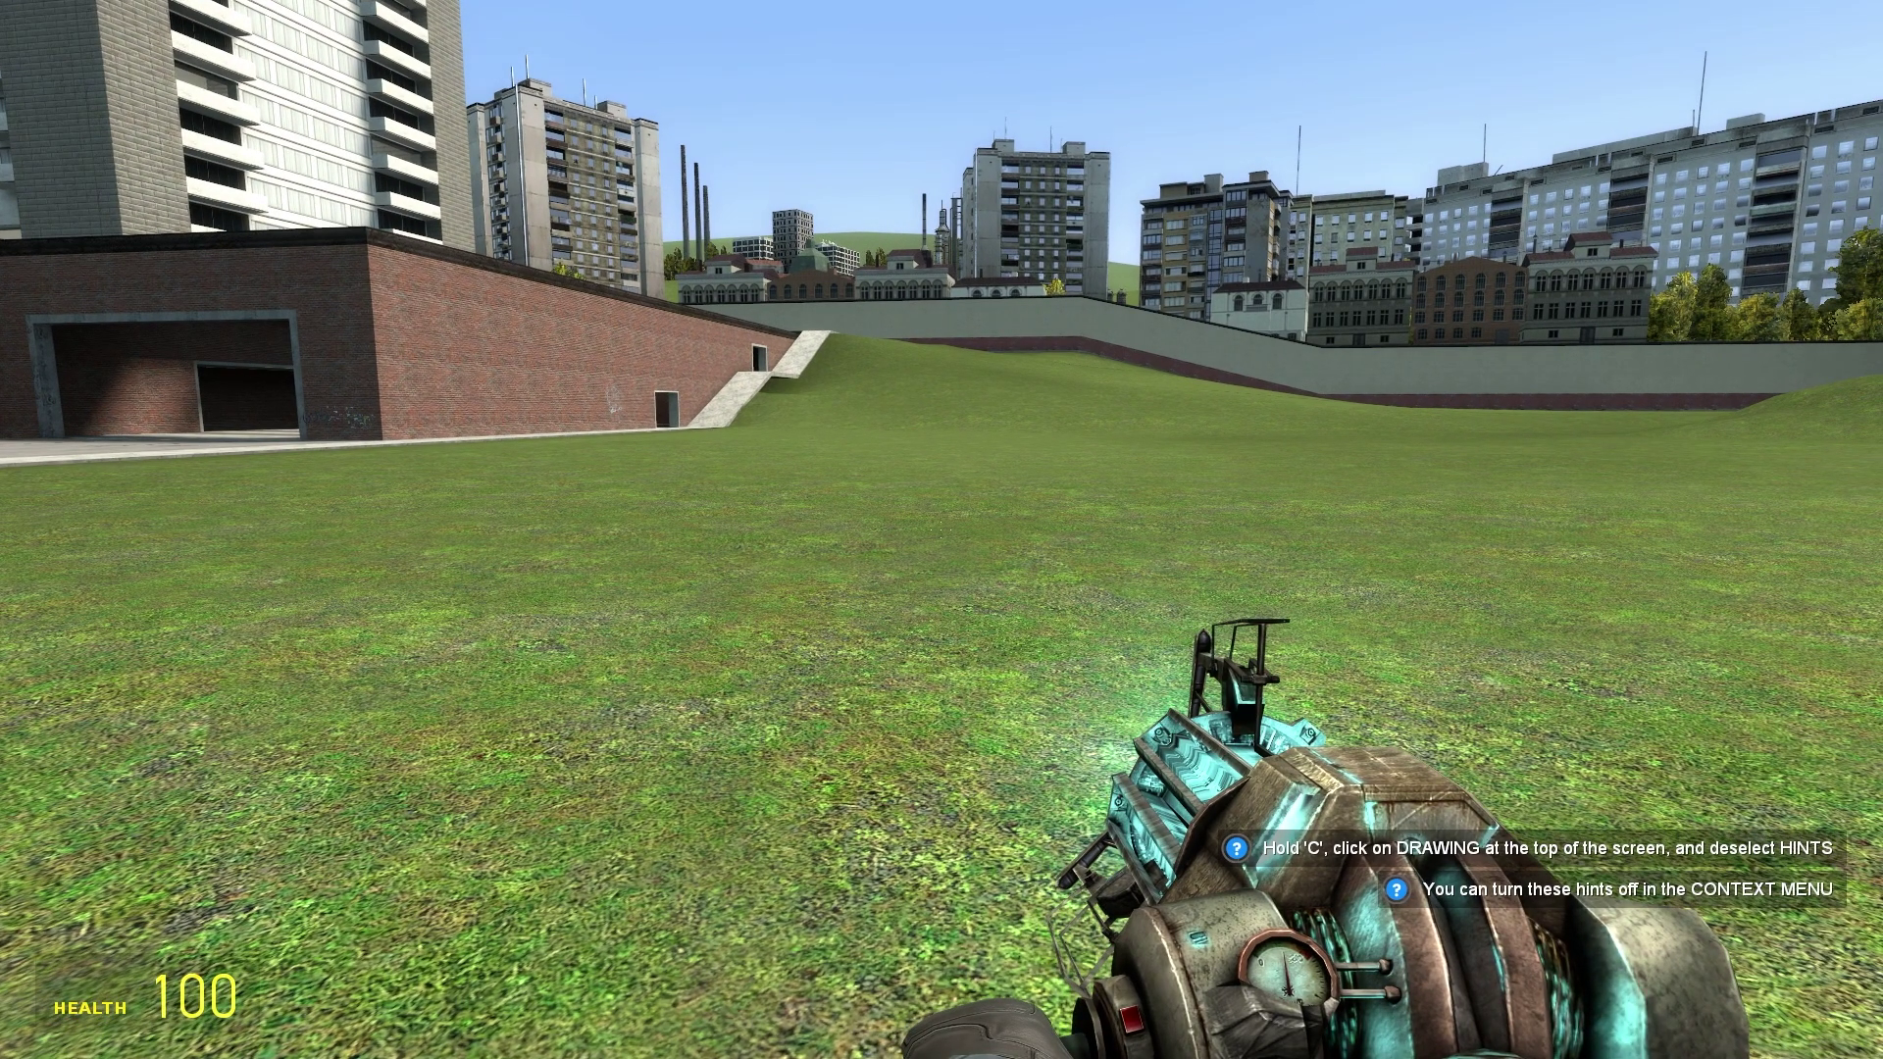
pyautogui.press('s')
pyautogui.press('w')
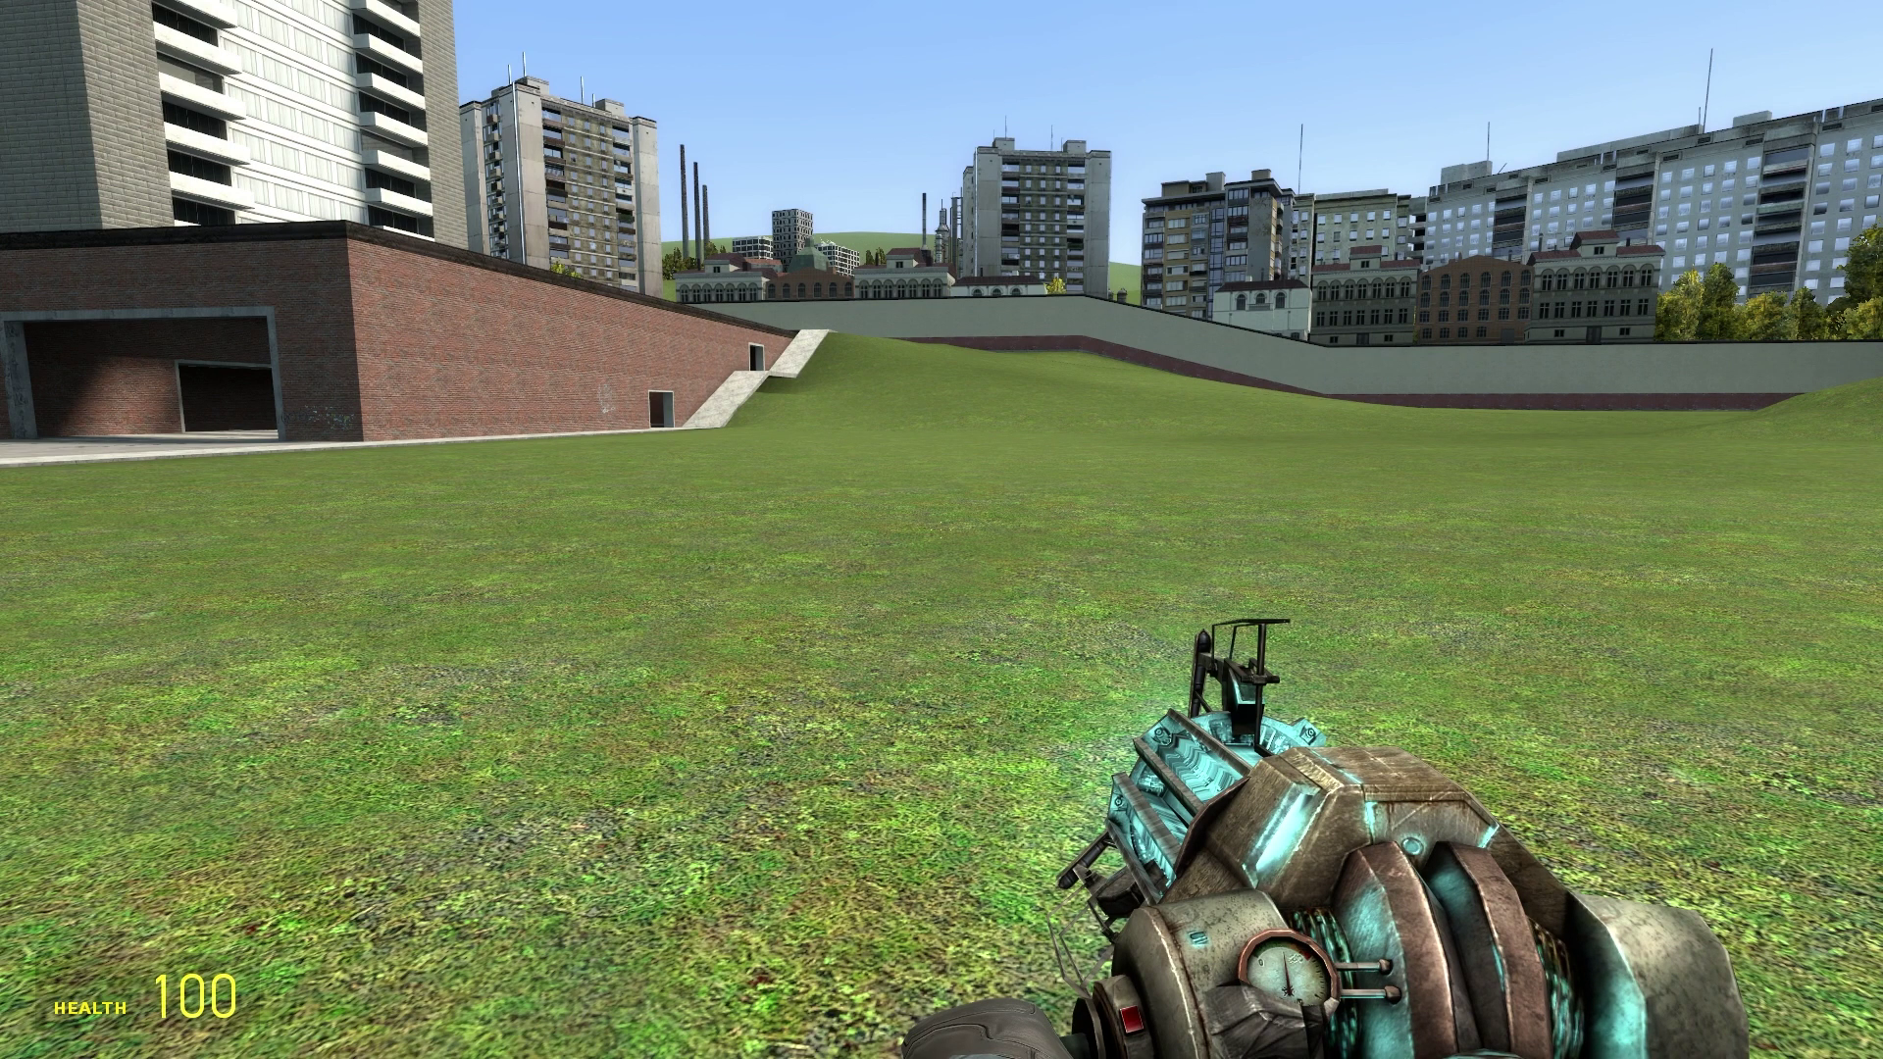
# Step: Test the death sound by running the kill command in the console, return to the game, and respawn
pyautogui.press('`')
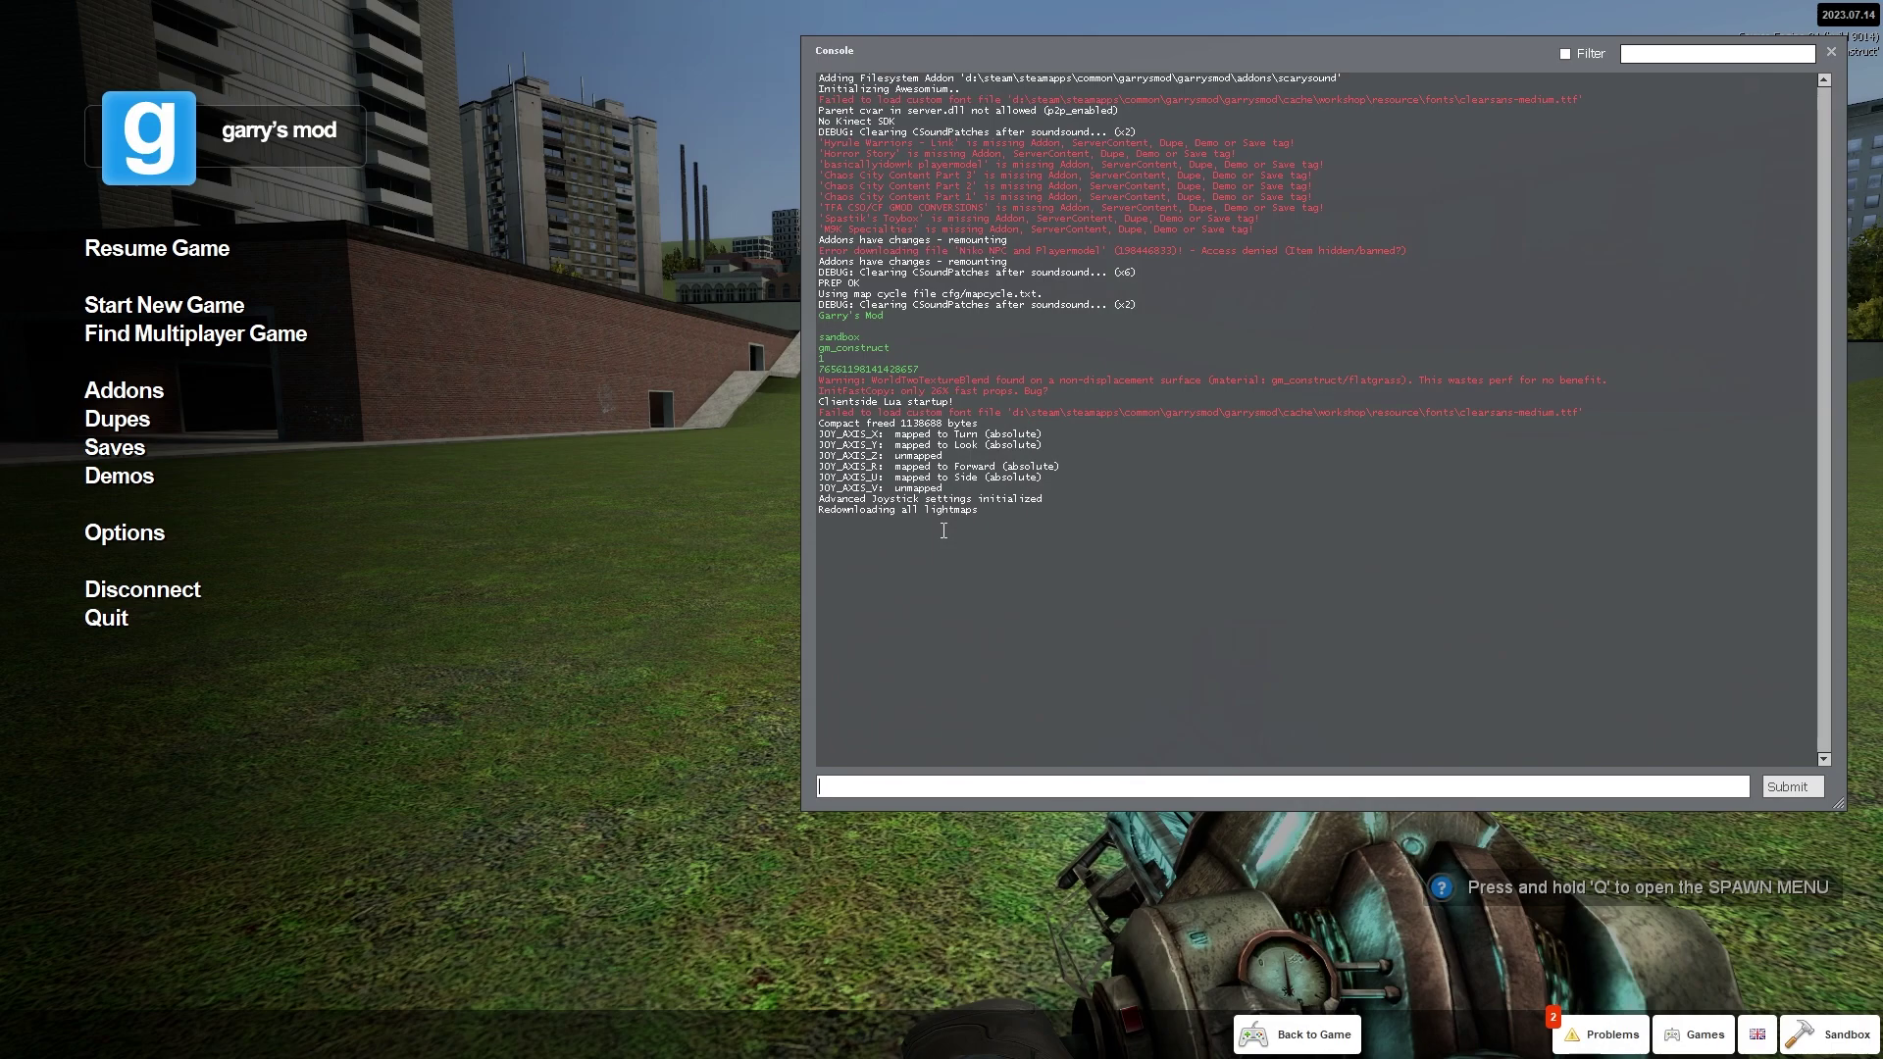
pyautogui.write('kill')
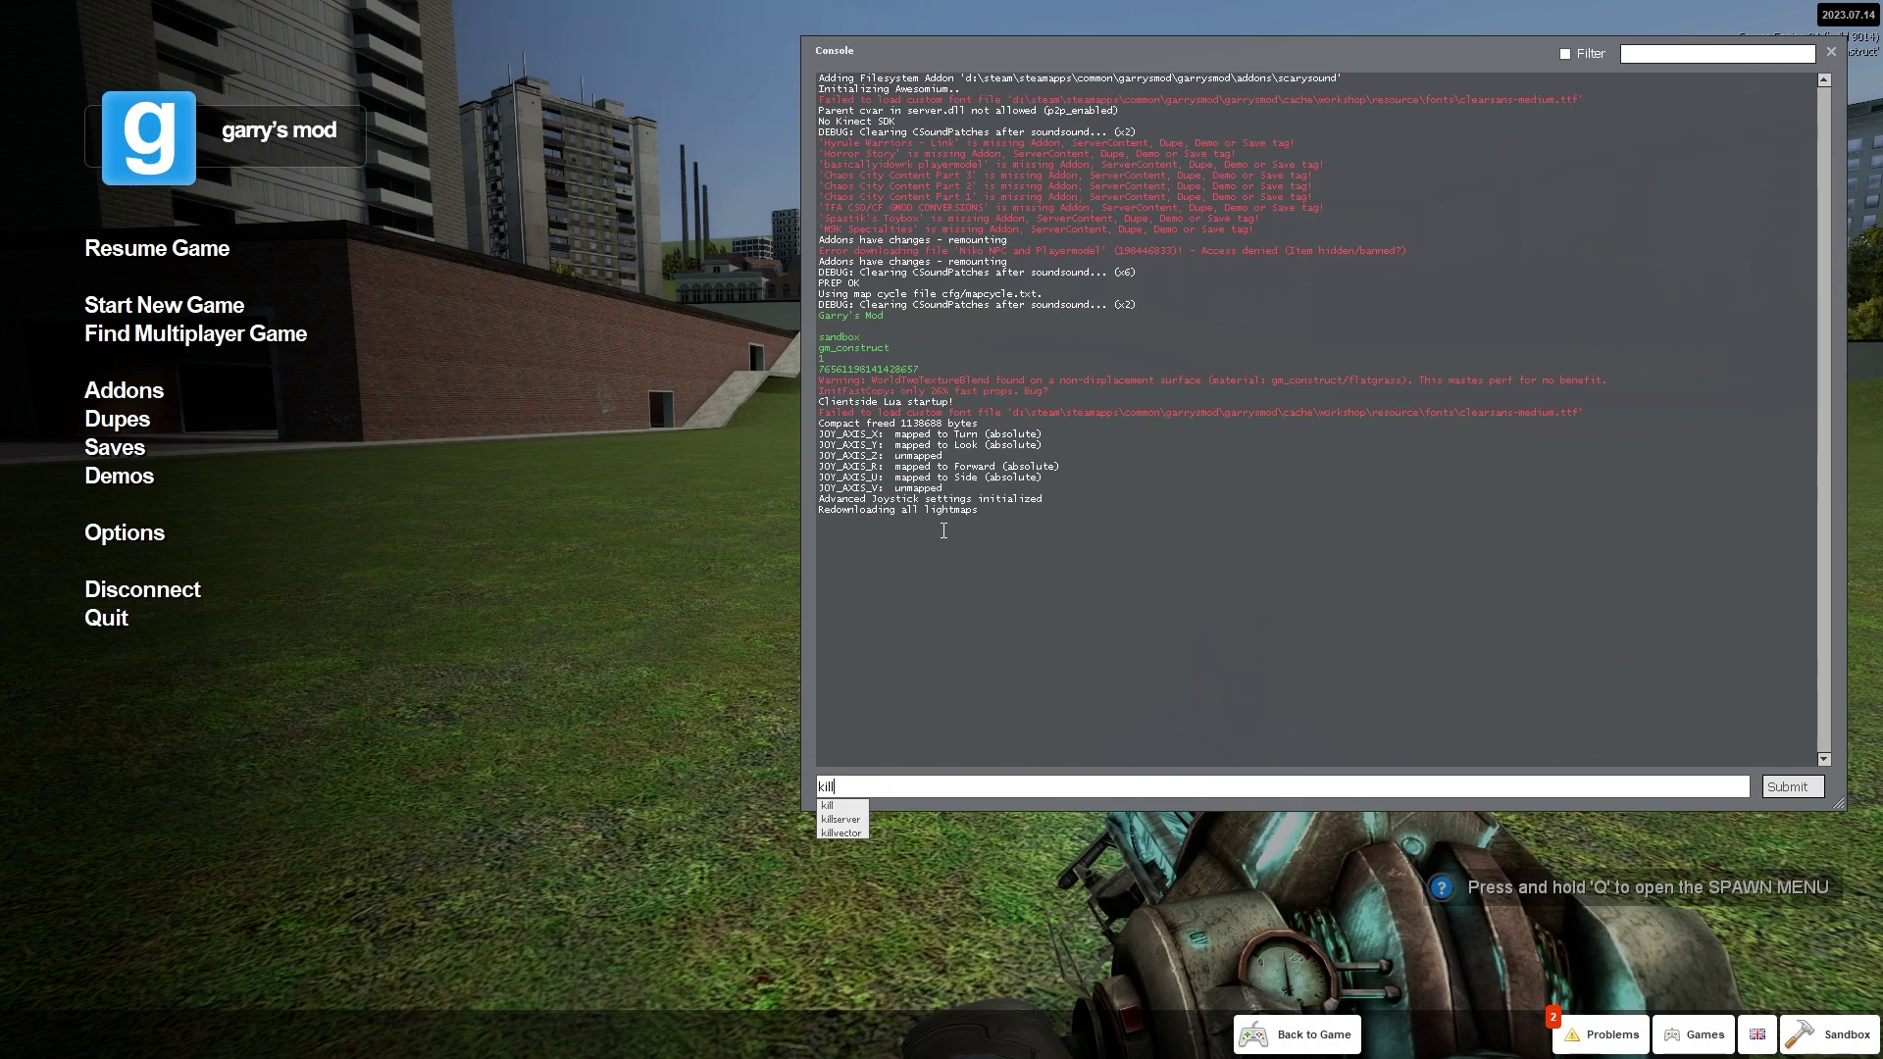
pyautogui.press('Return')
pyautogui.press('Escape')
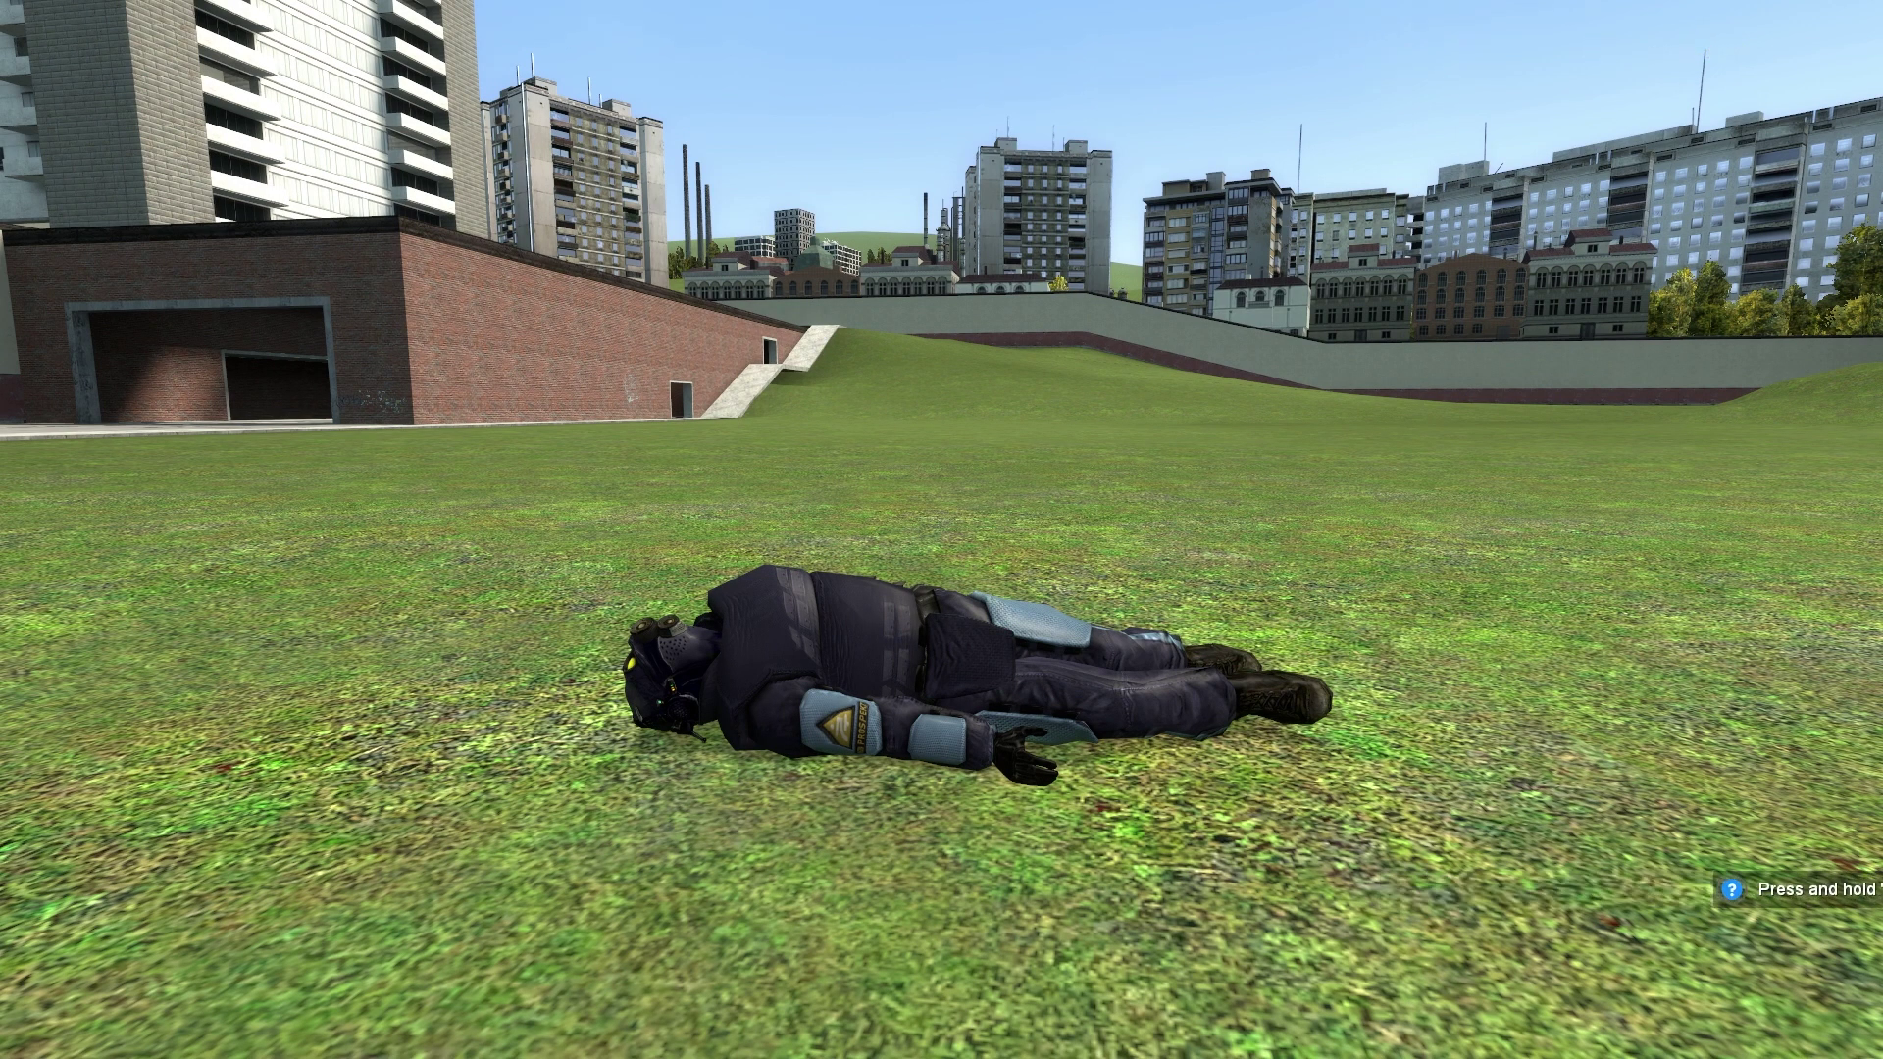
pyautogui.click(941, 529)
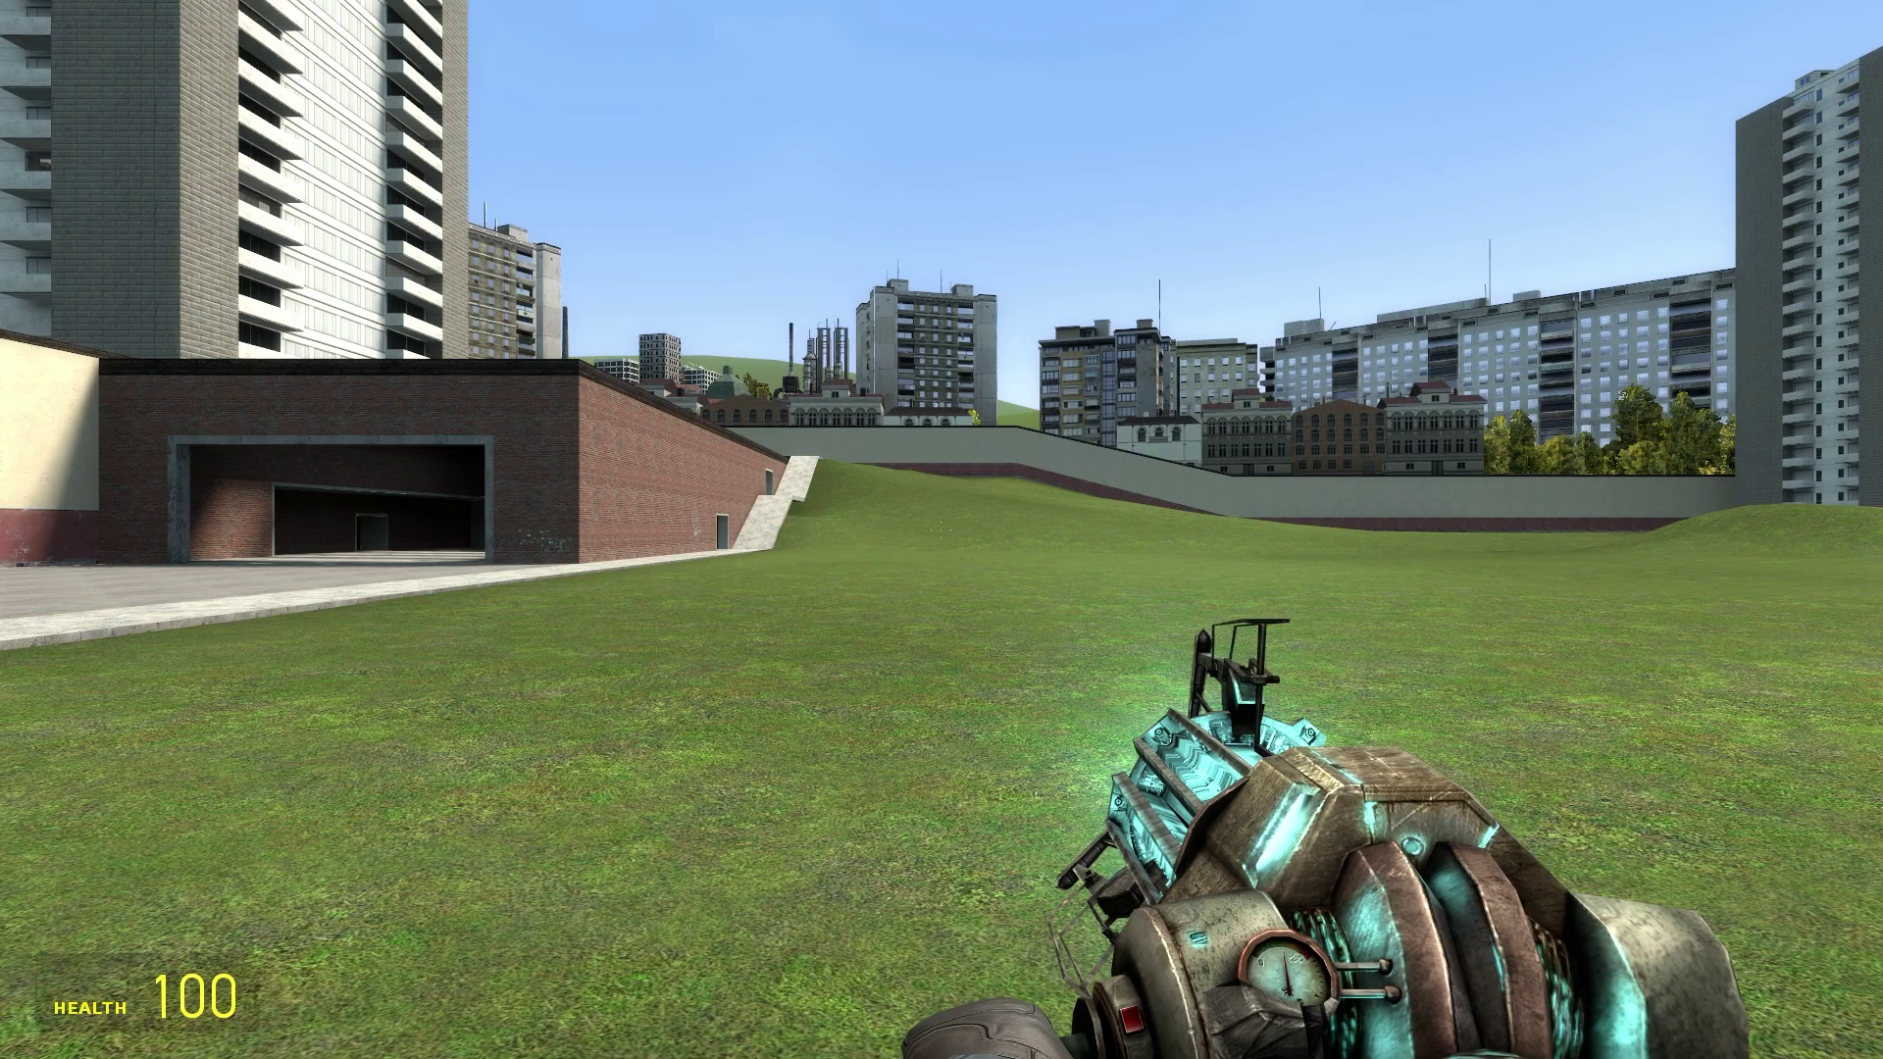
# Step: Quit Garry's Mod by running the exit command in the console
pyautogui.press('`')
pyautogui.write('exit')
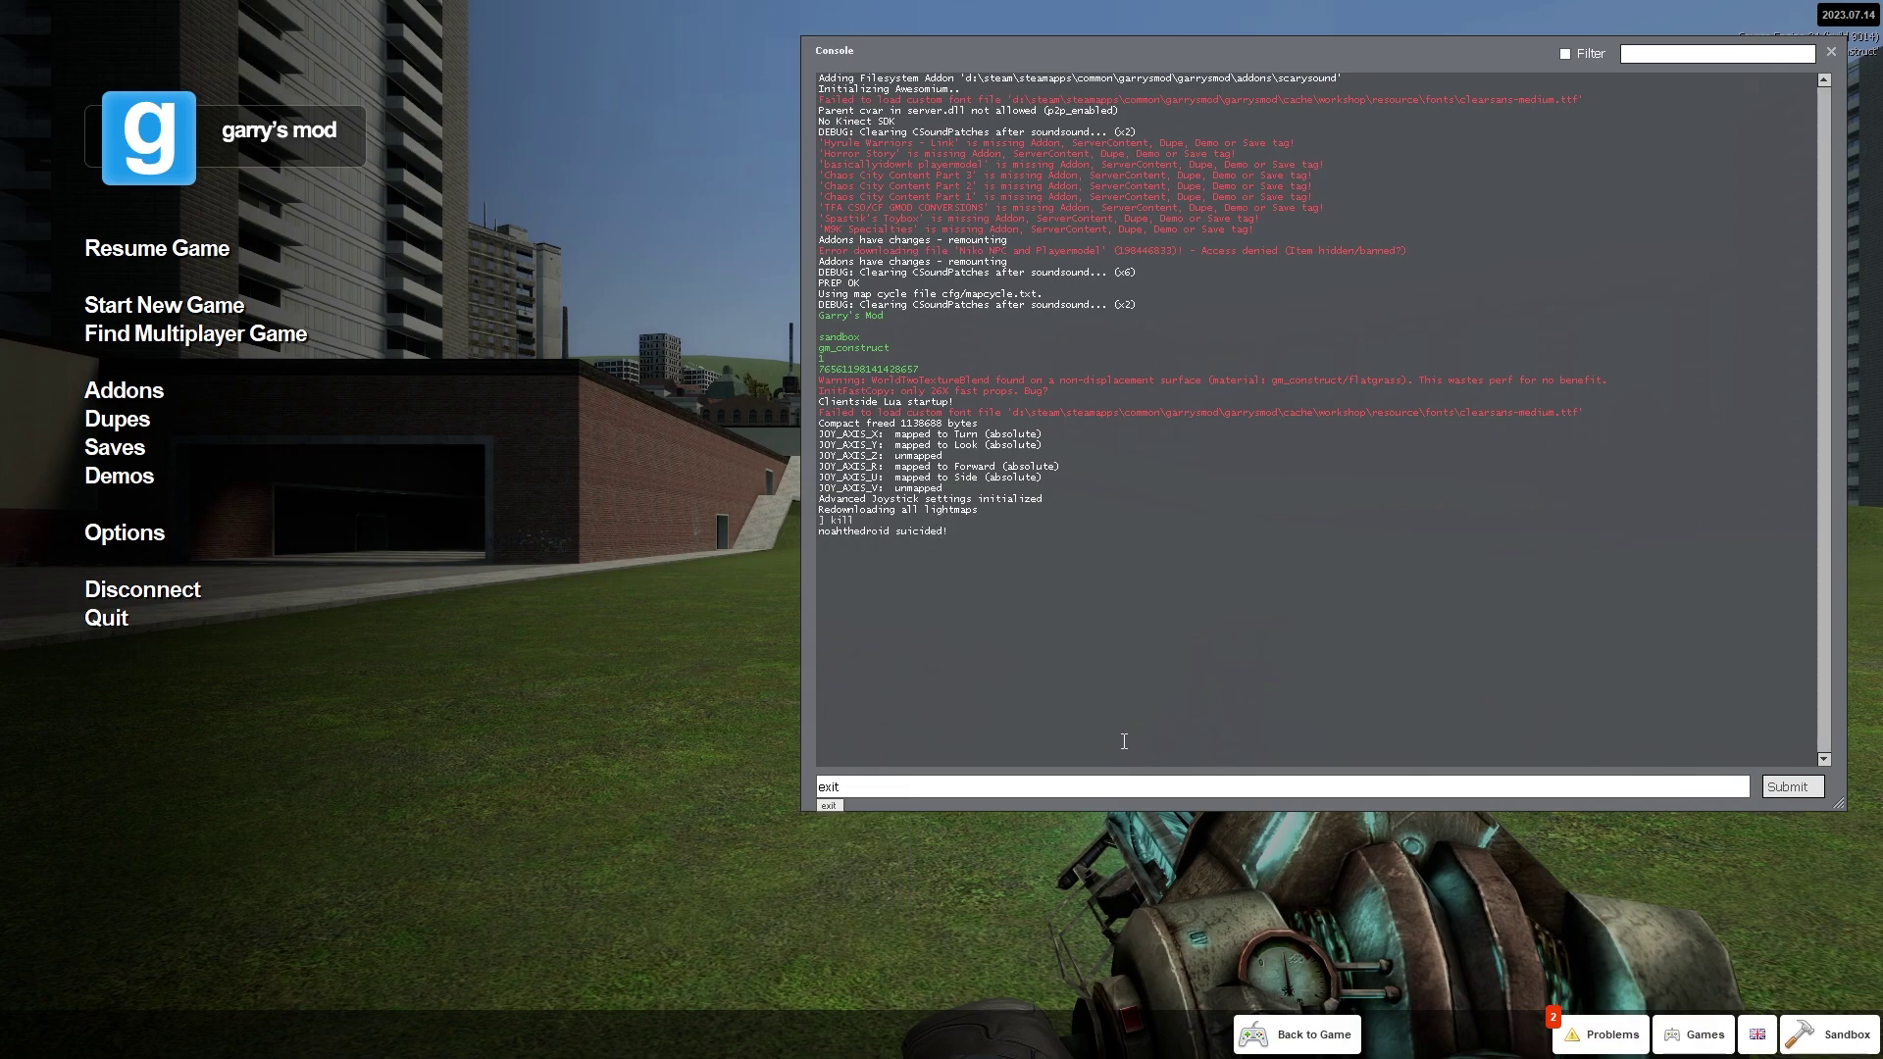
pyautogui.press('Return')
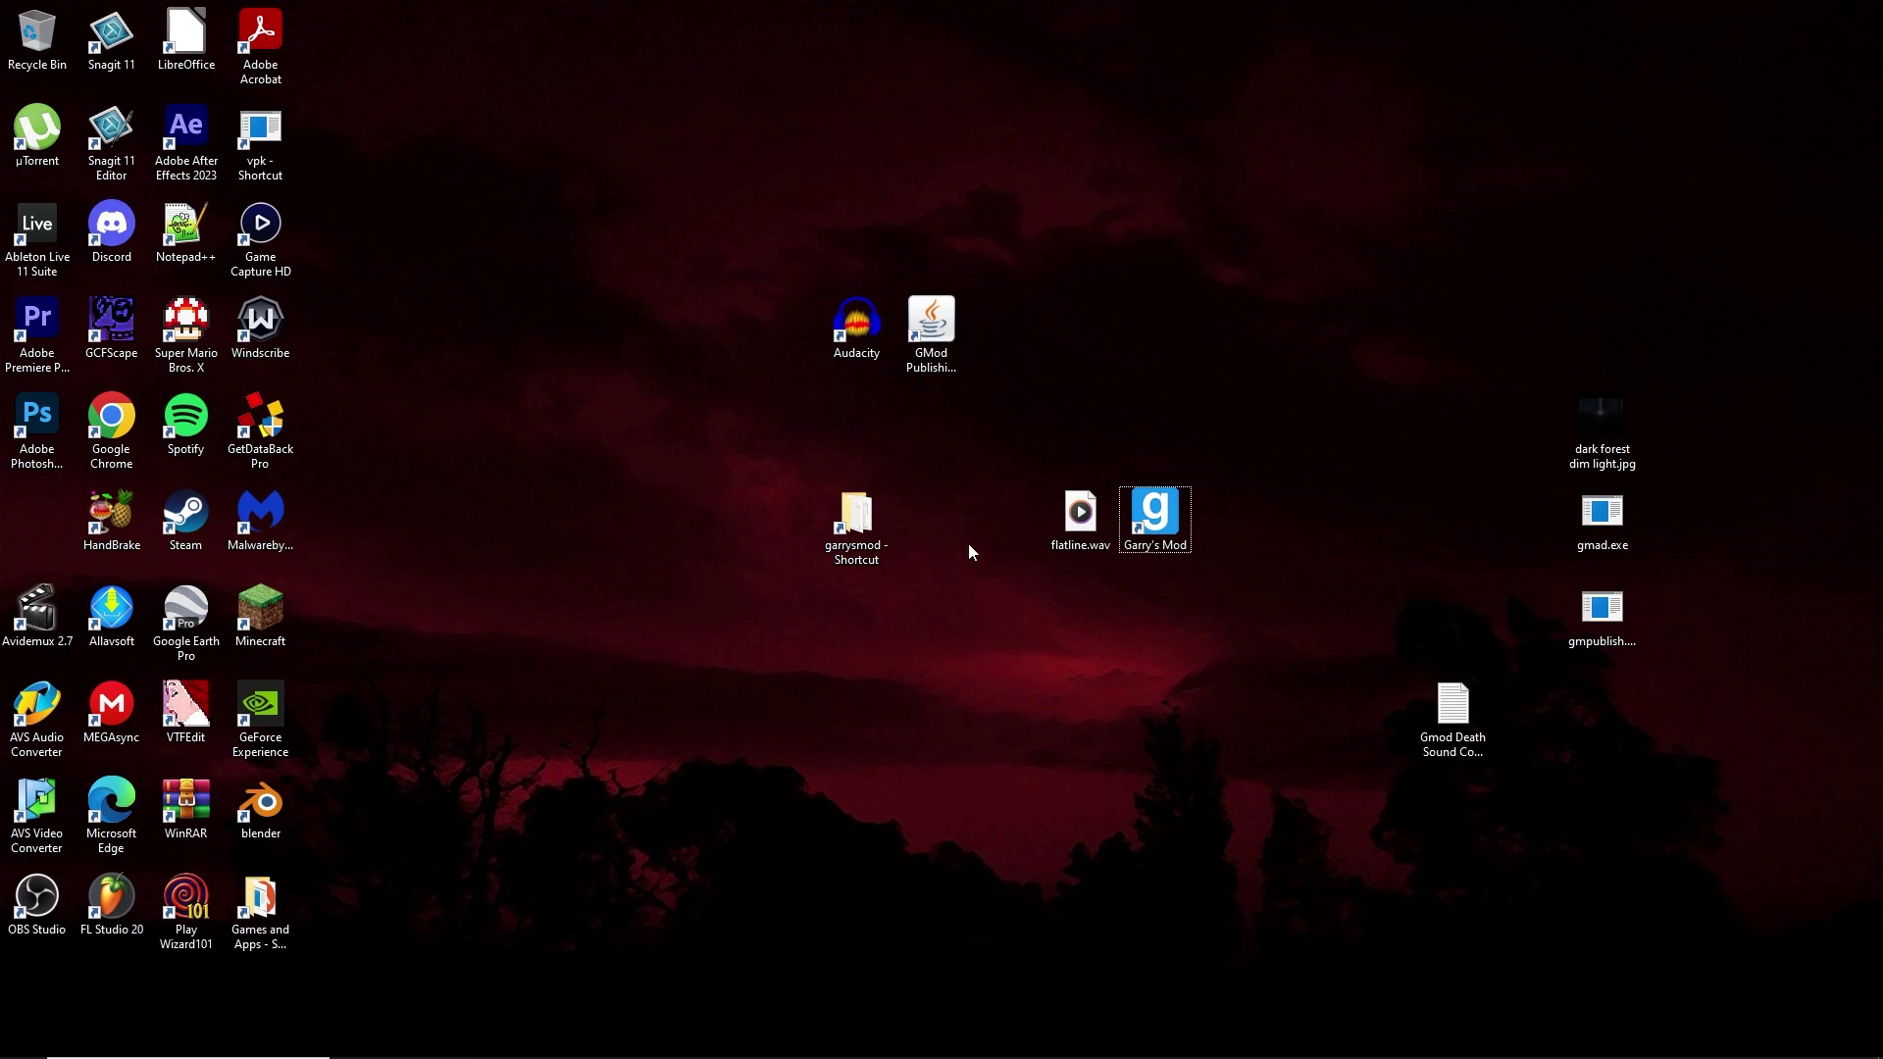
# Step: Check the GMod Publishing Utility shortcut and the gmad.exe and gmpublish.exe files on the desktop
pyautogui.click(936, 363)
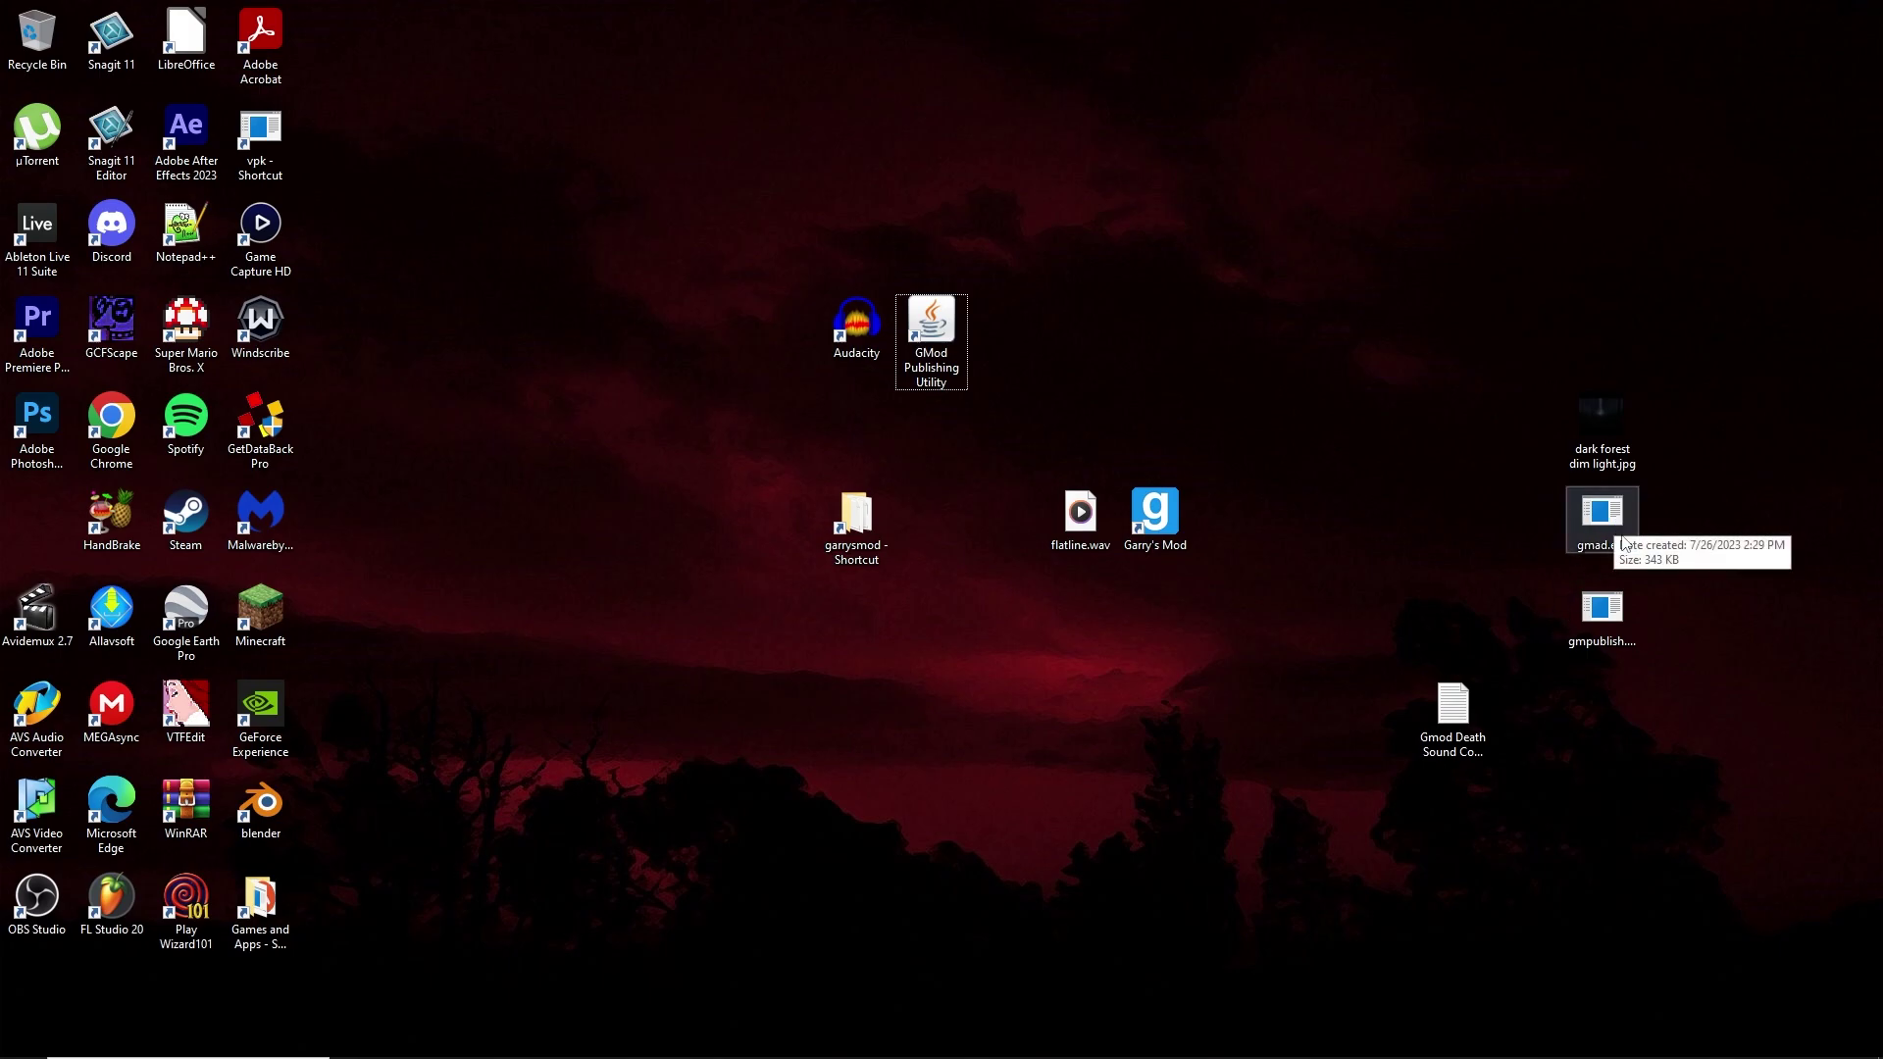
pyautogui.click(1603, 654)
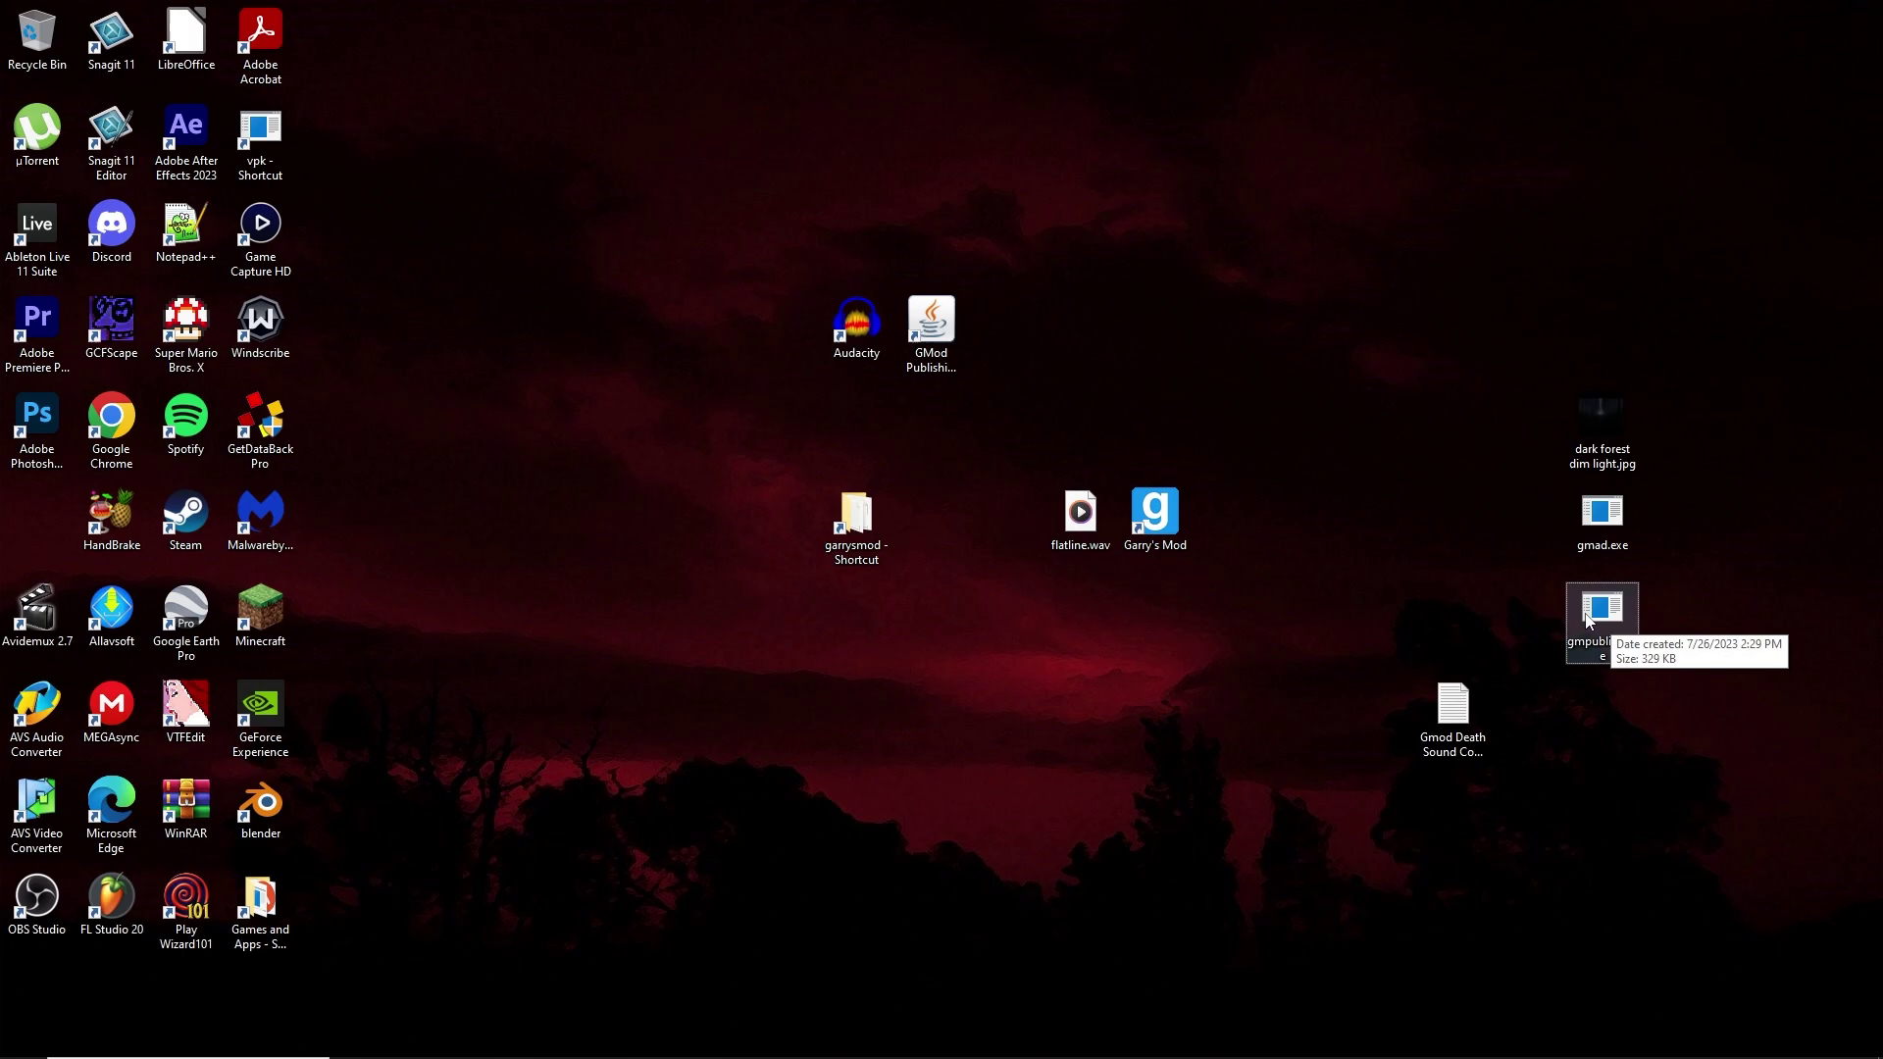
pyautogui.click(1627, 522)
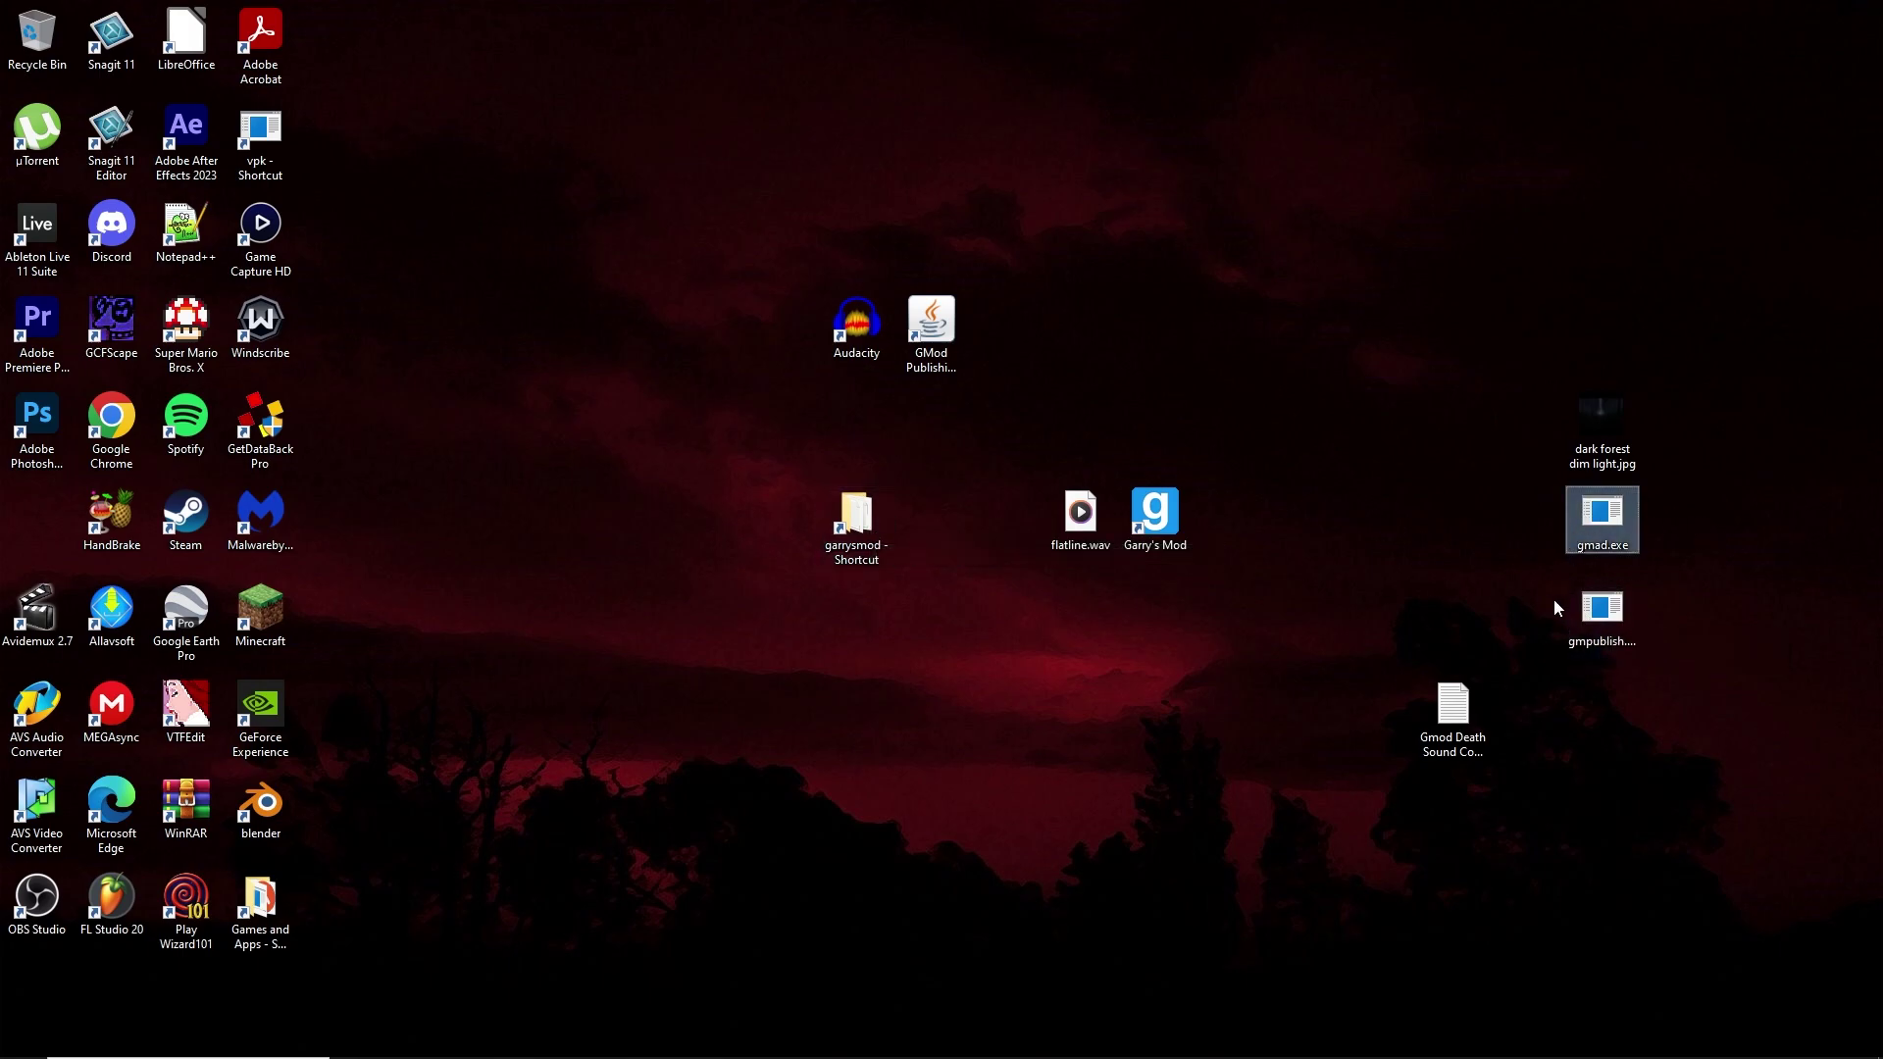
pyautogui.click(957, 373)
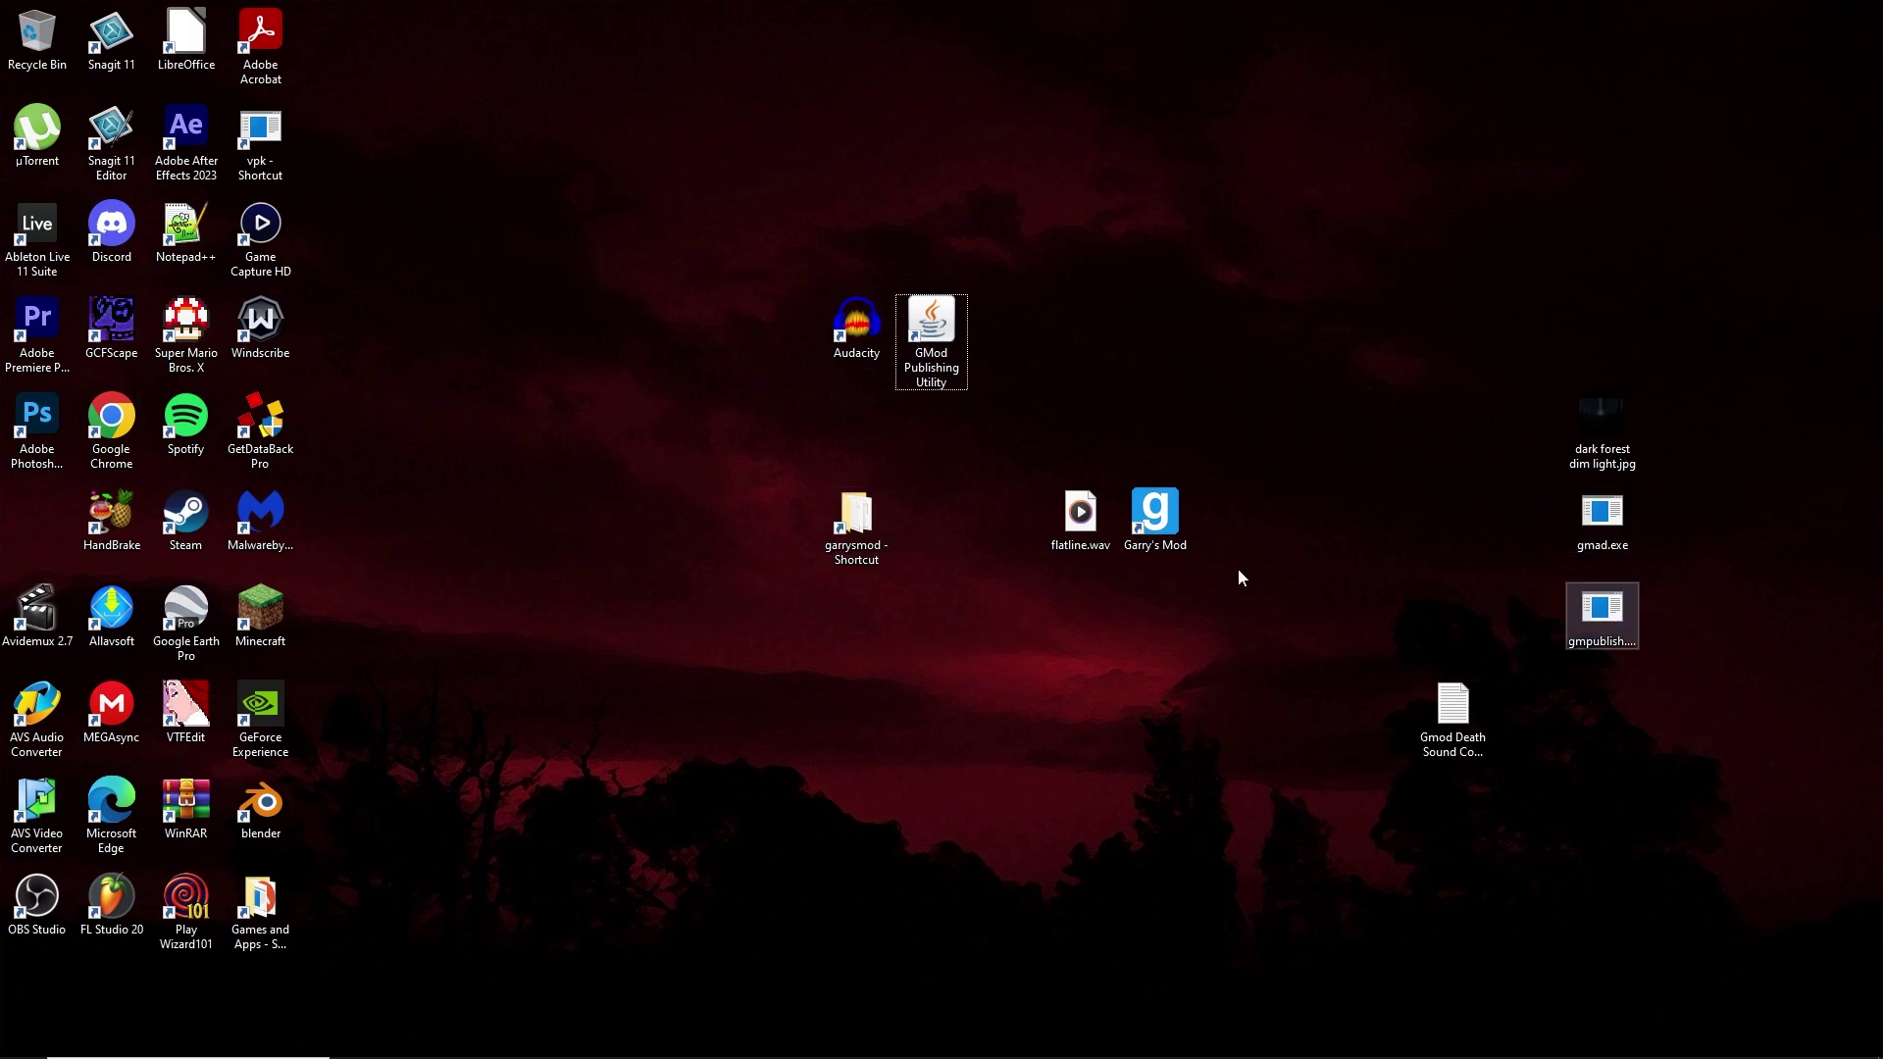
# Step: Open the garrysmod folder from the desktop, go up to GarrysMod, view its bin folder, and close the window
pyautogui.click(888, 528)
pyautogui.doubleClick(887, 521)
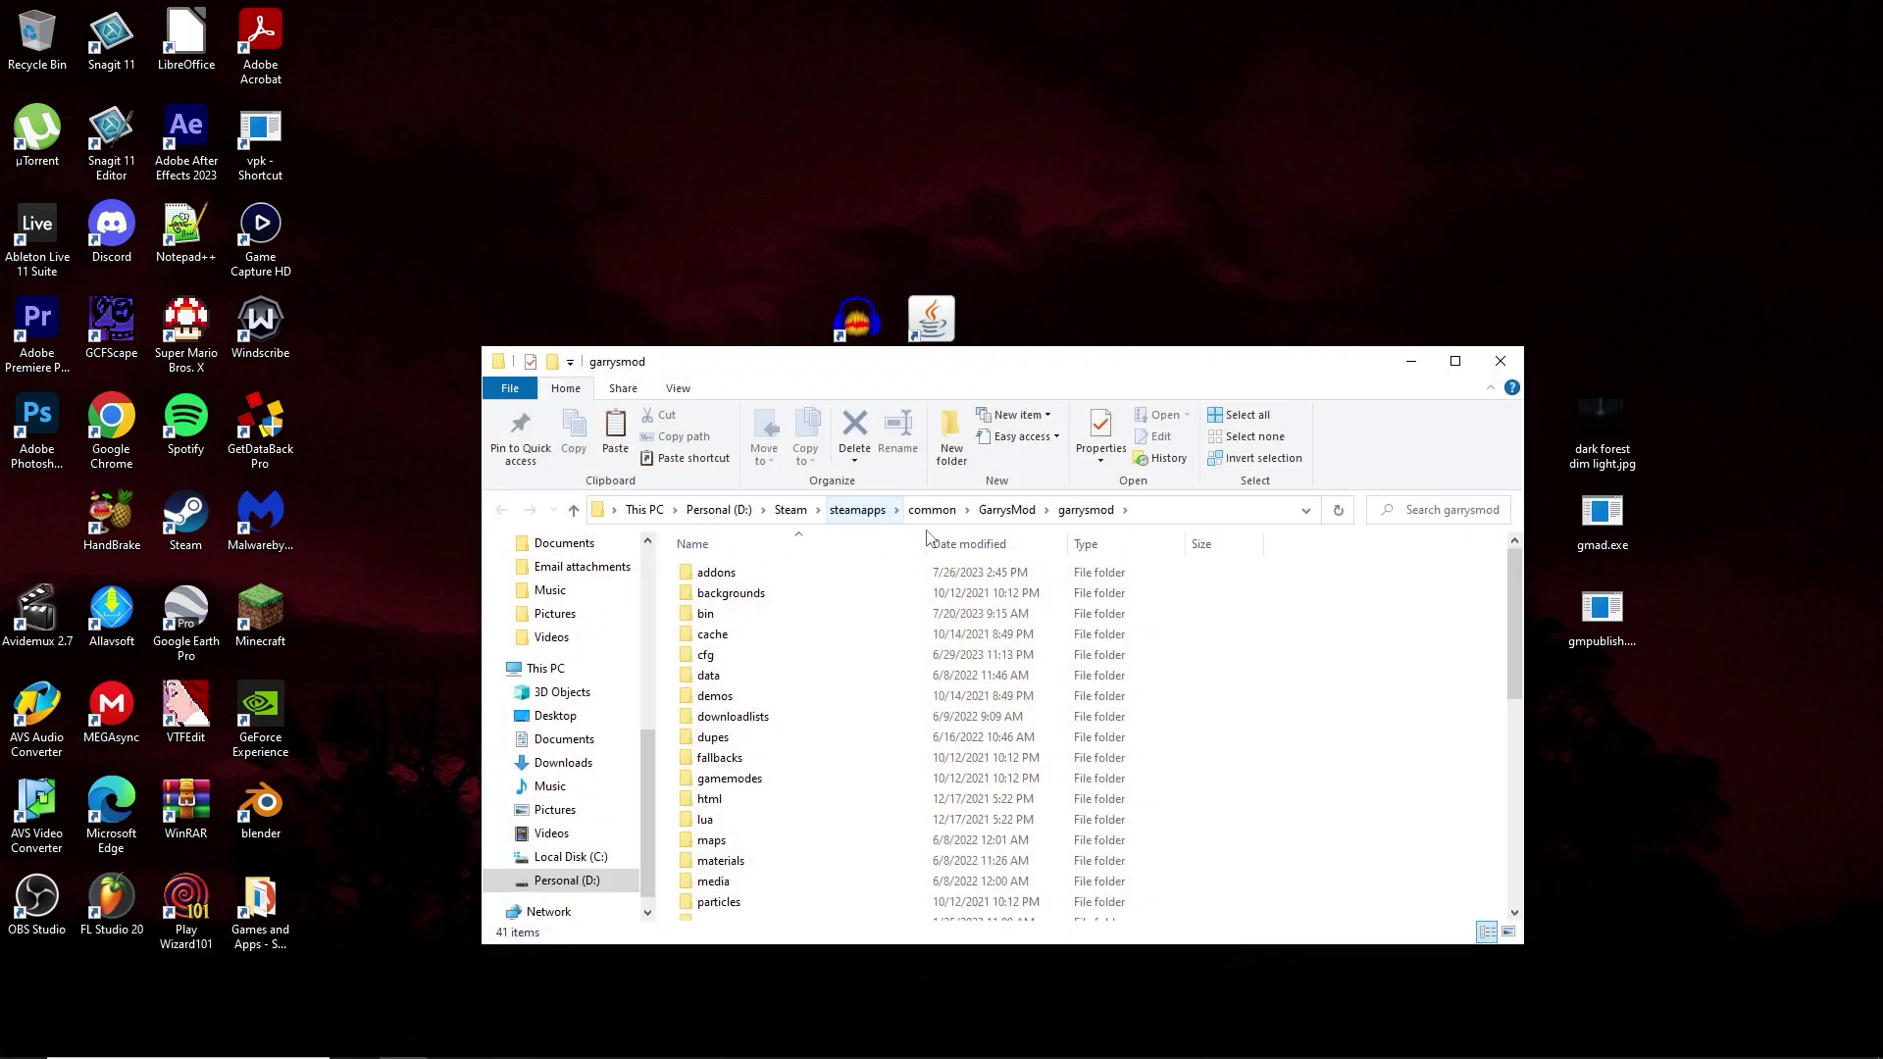
pyautogui.click(997, 516)
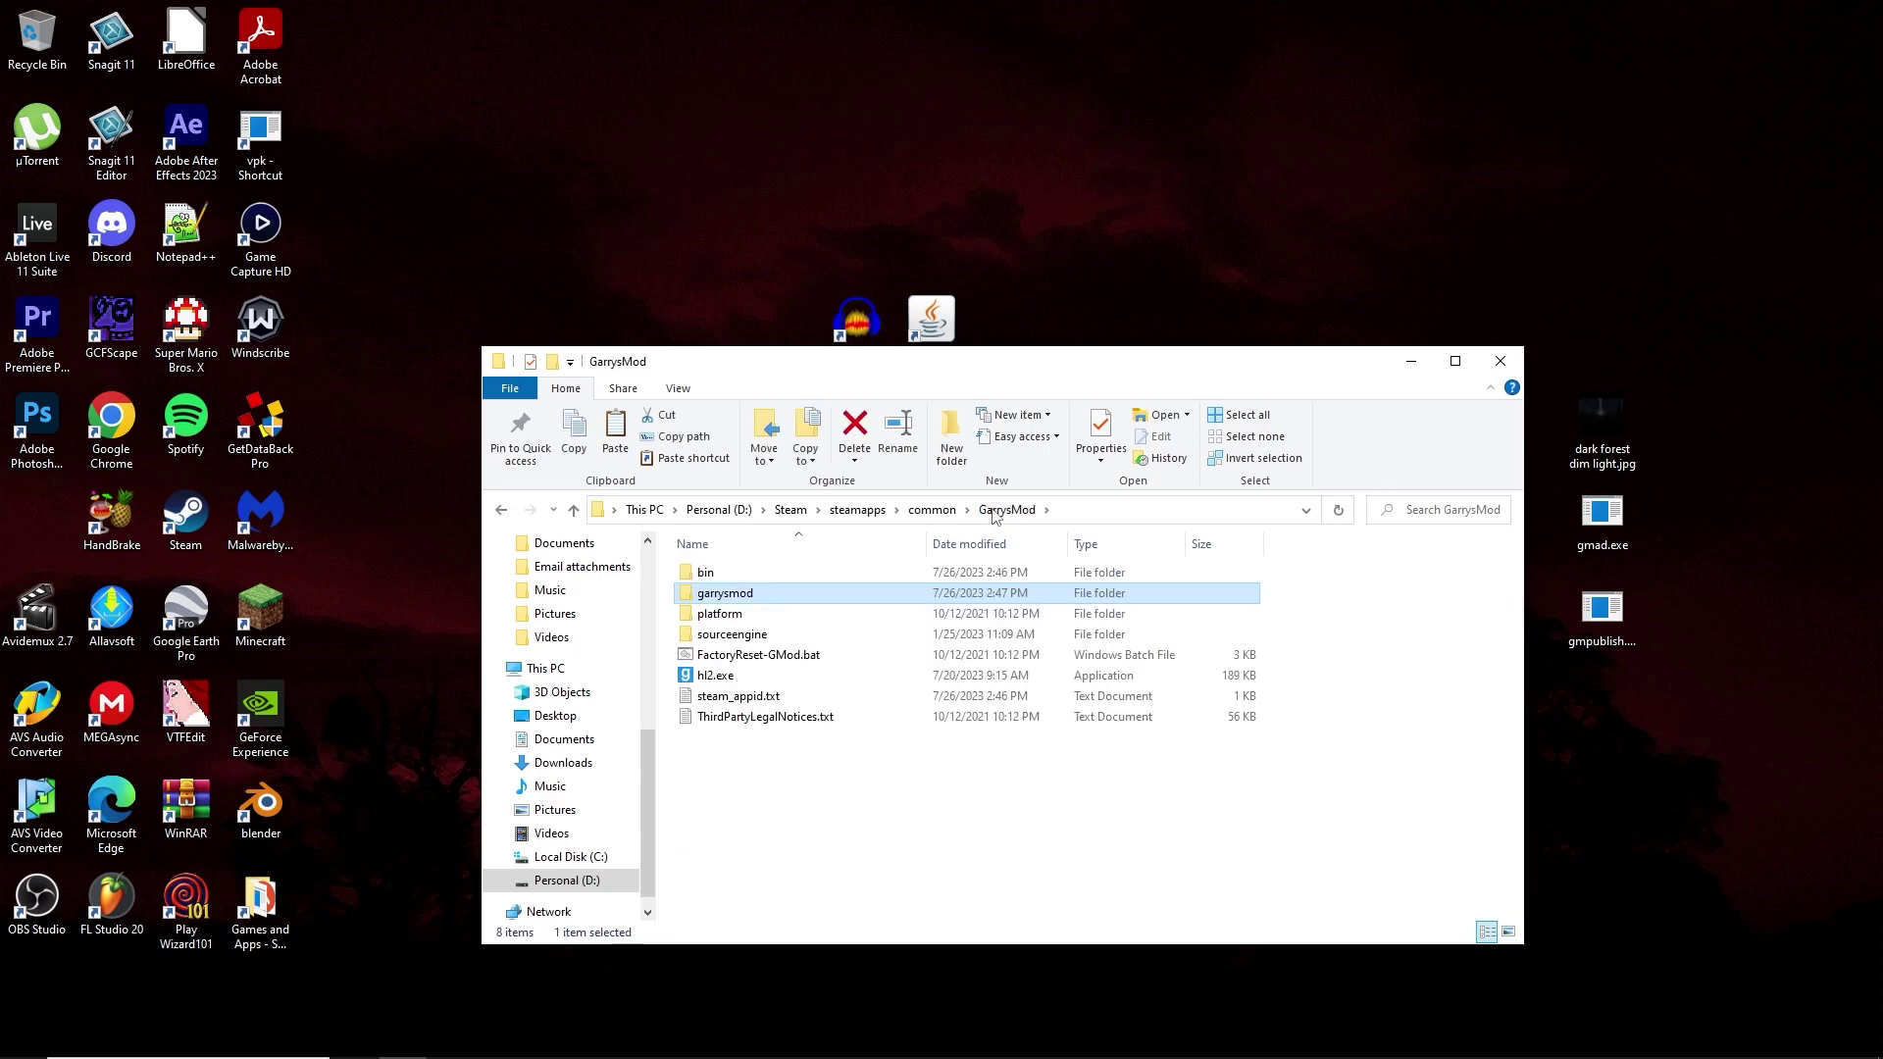
pyautogui.doubleClick(770, 573)
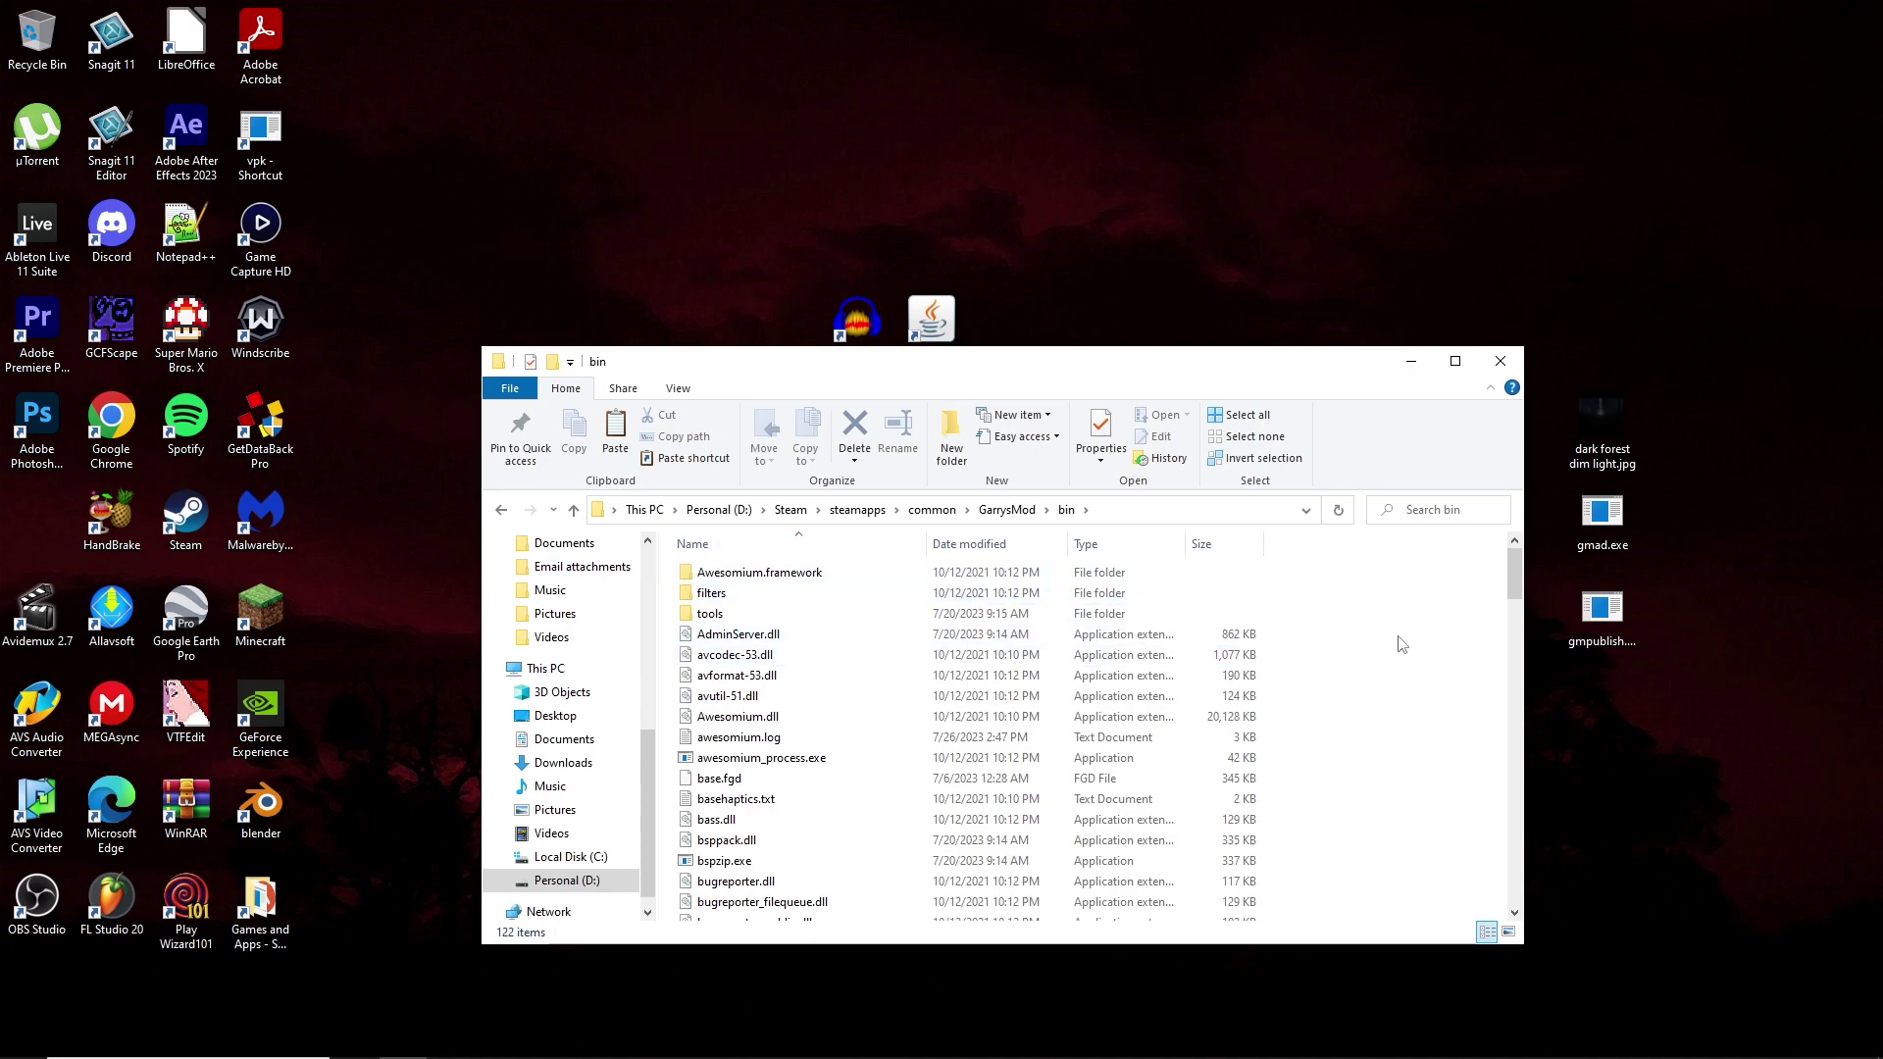
pyautogui.click(1500, 361)
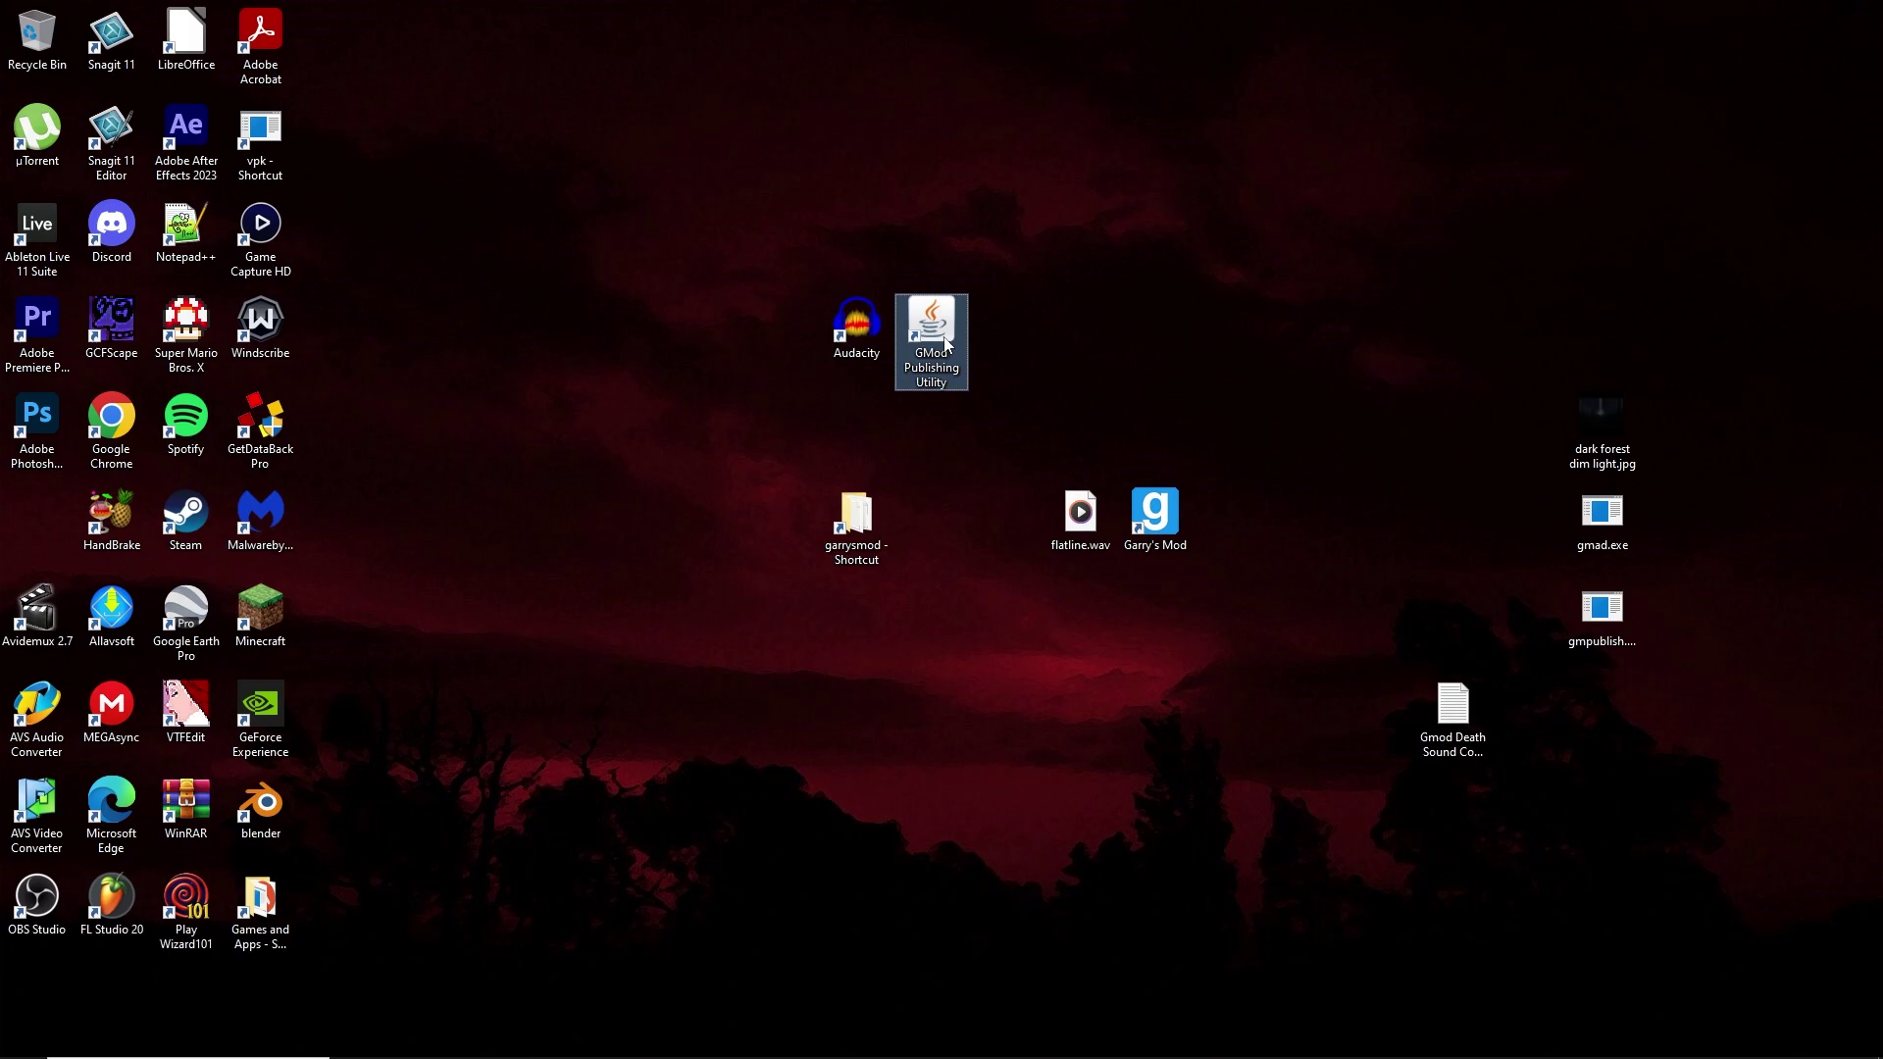
# Step: Open GMod Publishing Utility, move its window toward the middle of the desktop, and set the mode to Create GMA
pyautogui.doubleClick(944, 342)
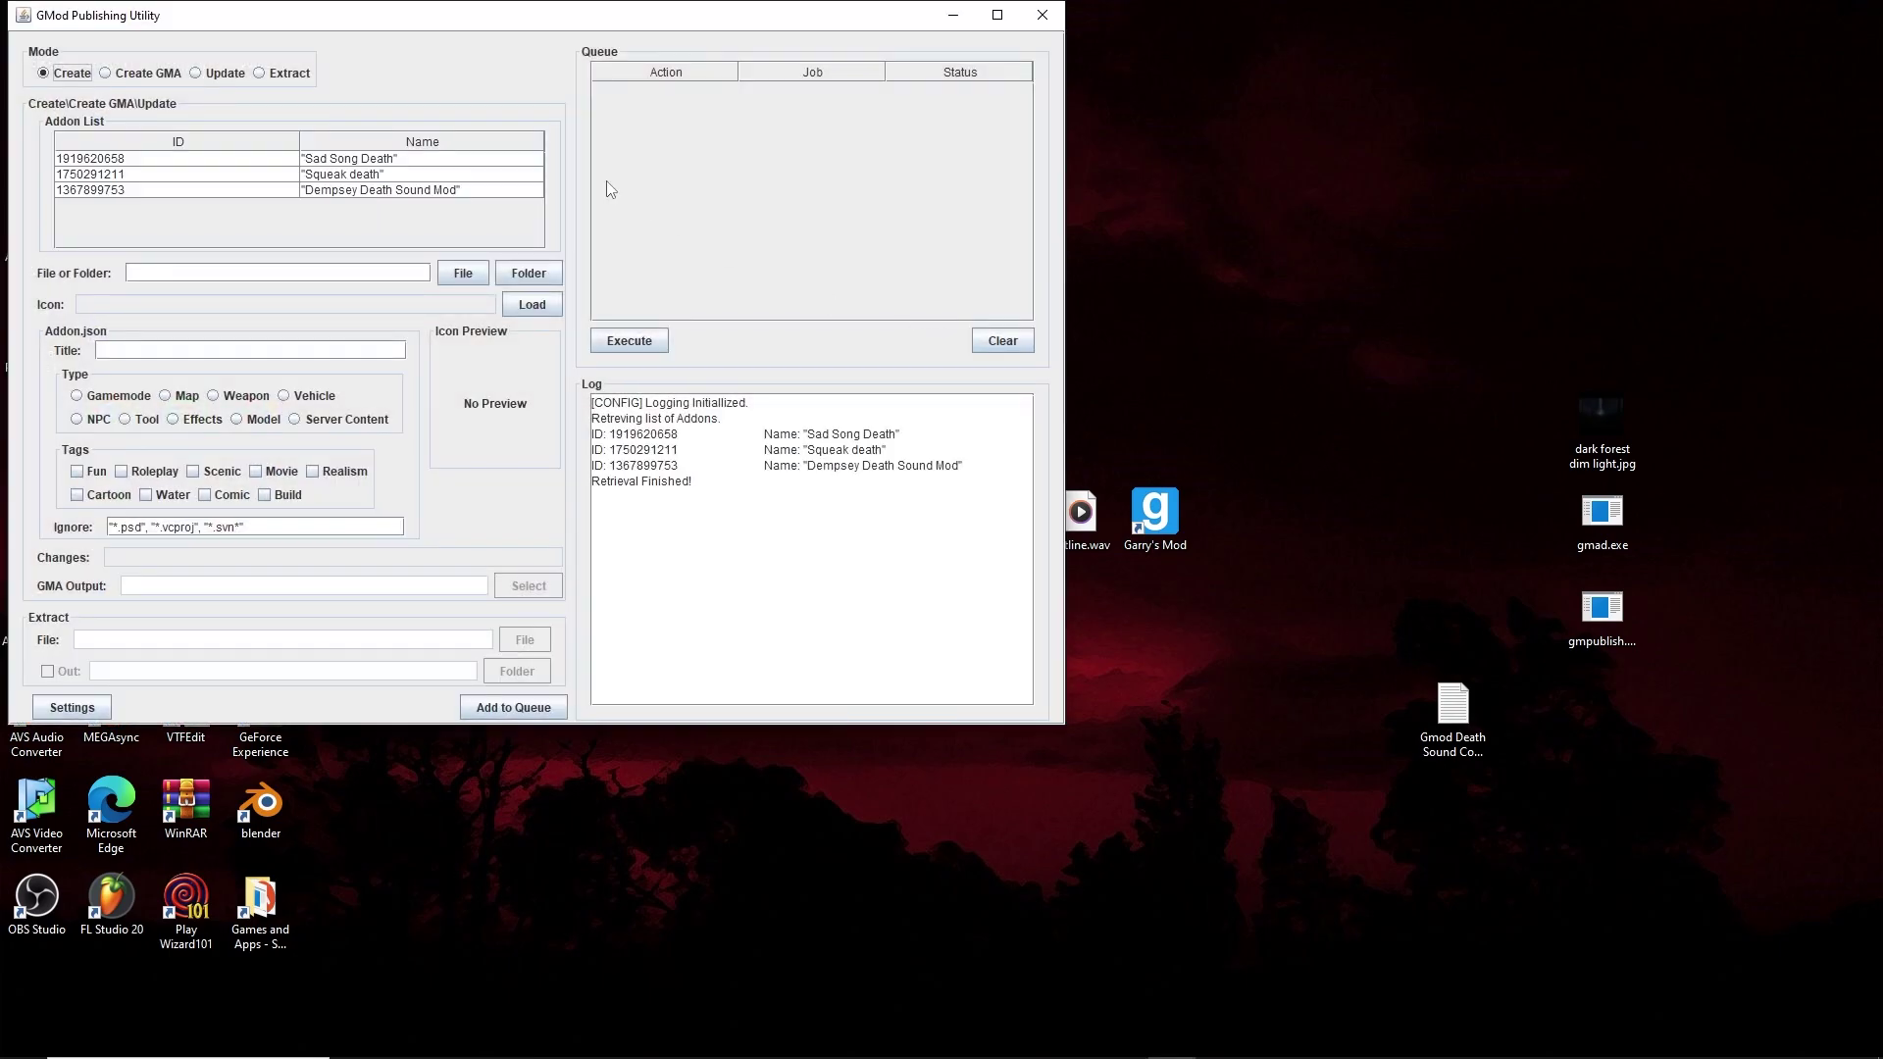
pyautogui.moveTo(463, 11); pyautogui.dragTo(878, 251)
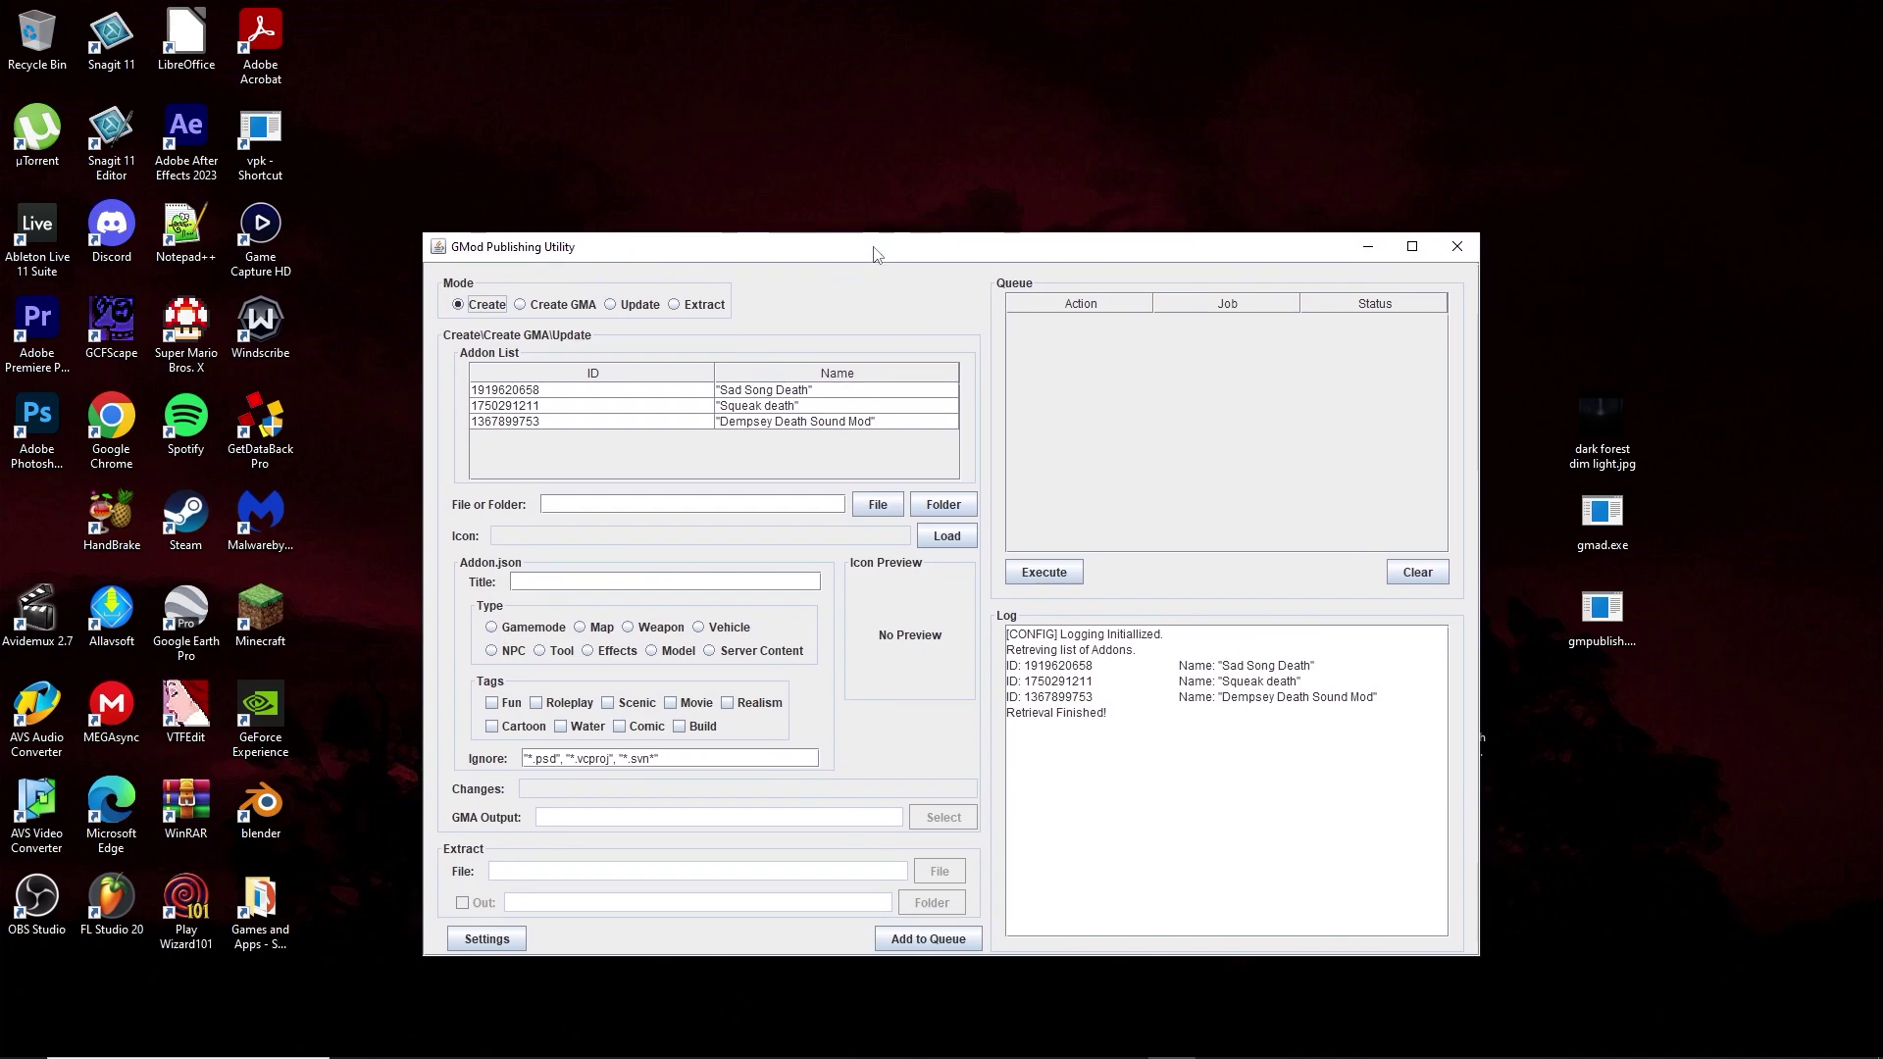
pyautogui.click(548, 305)
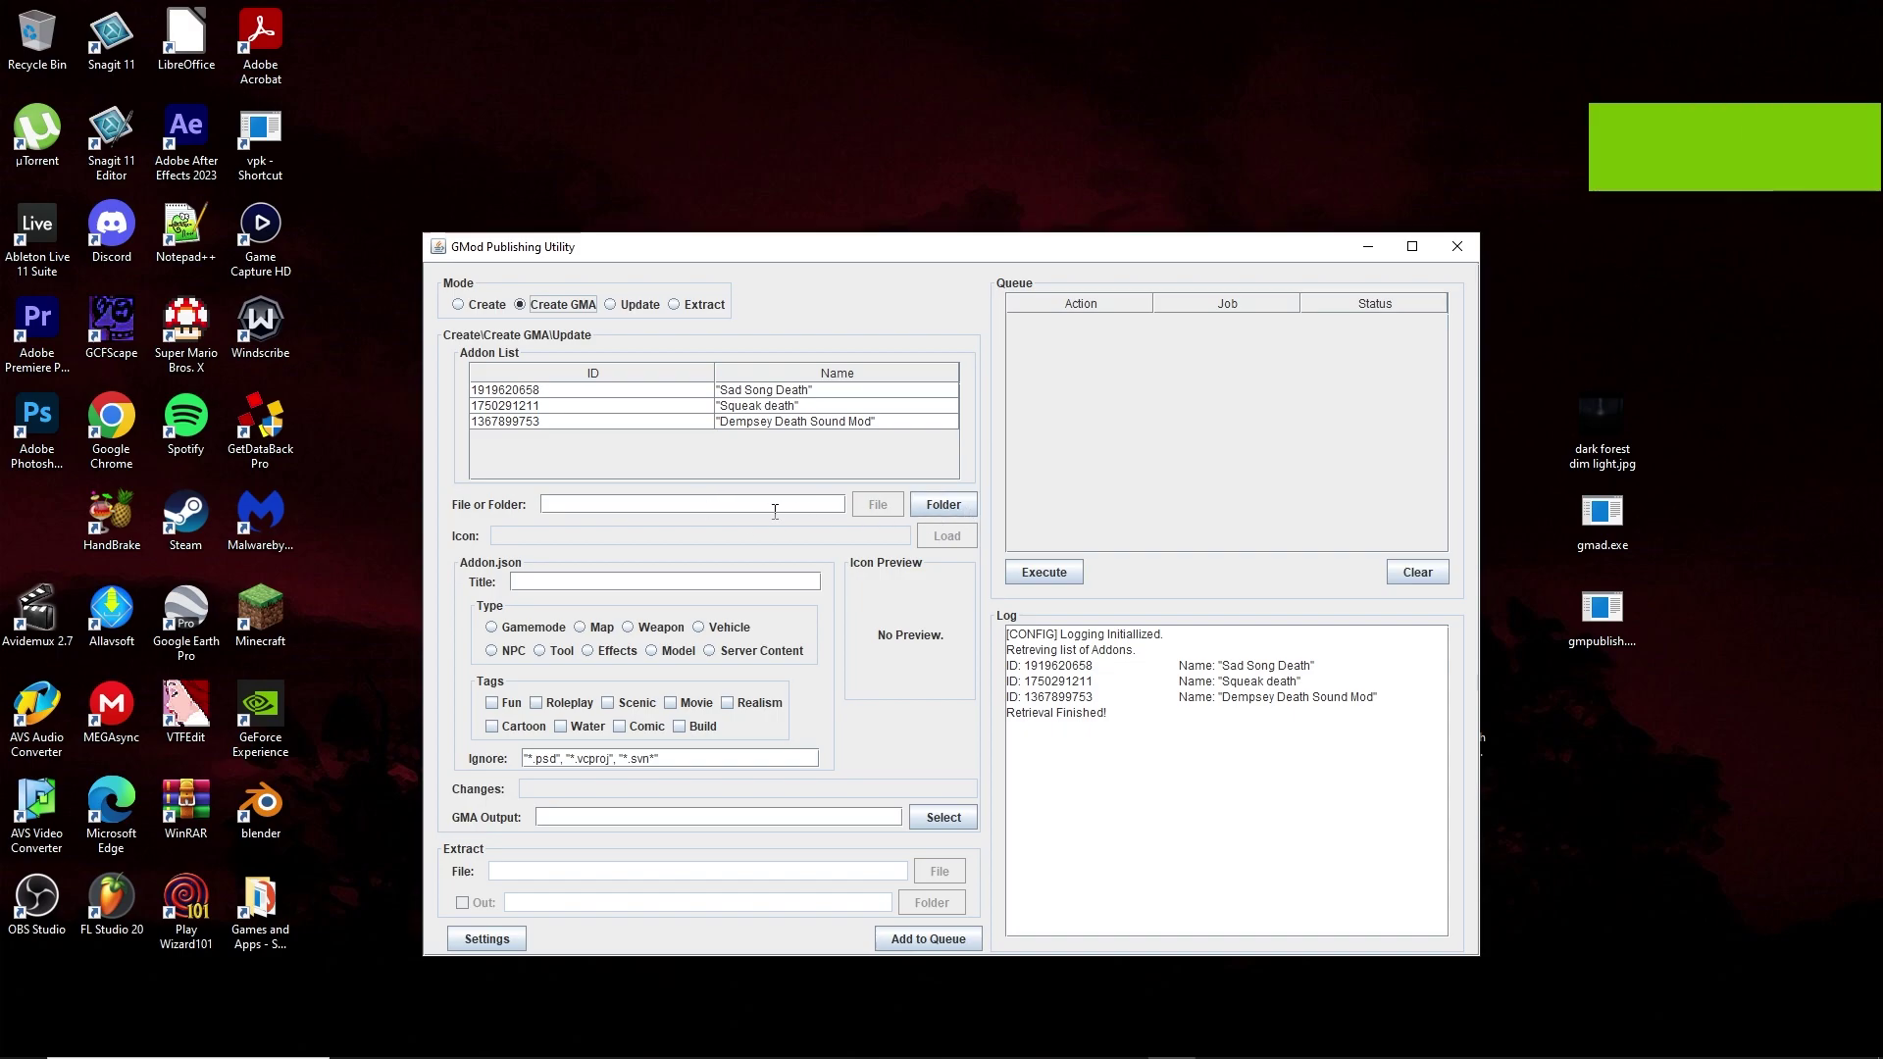
# Step: Choose the scarysound folder inside garrysmod's addons folder as the addon source folder
pyautogui.click(943, 506)
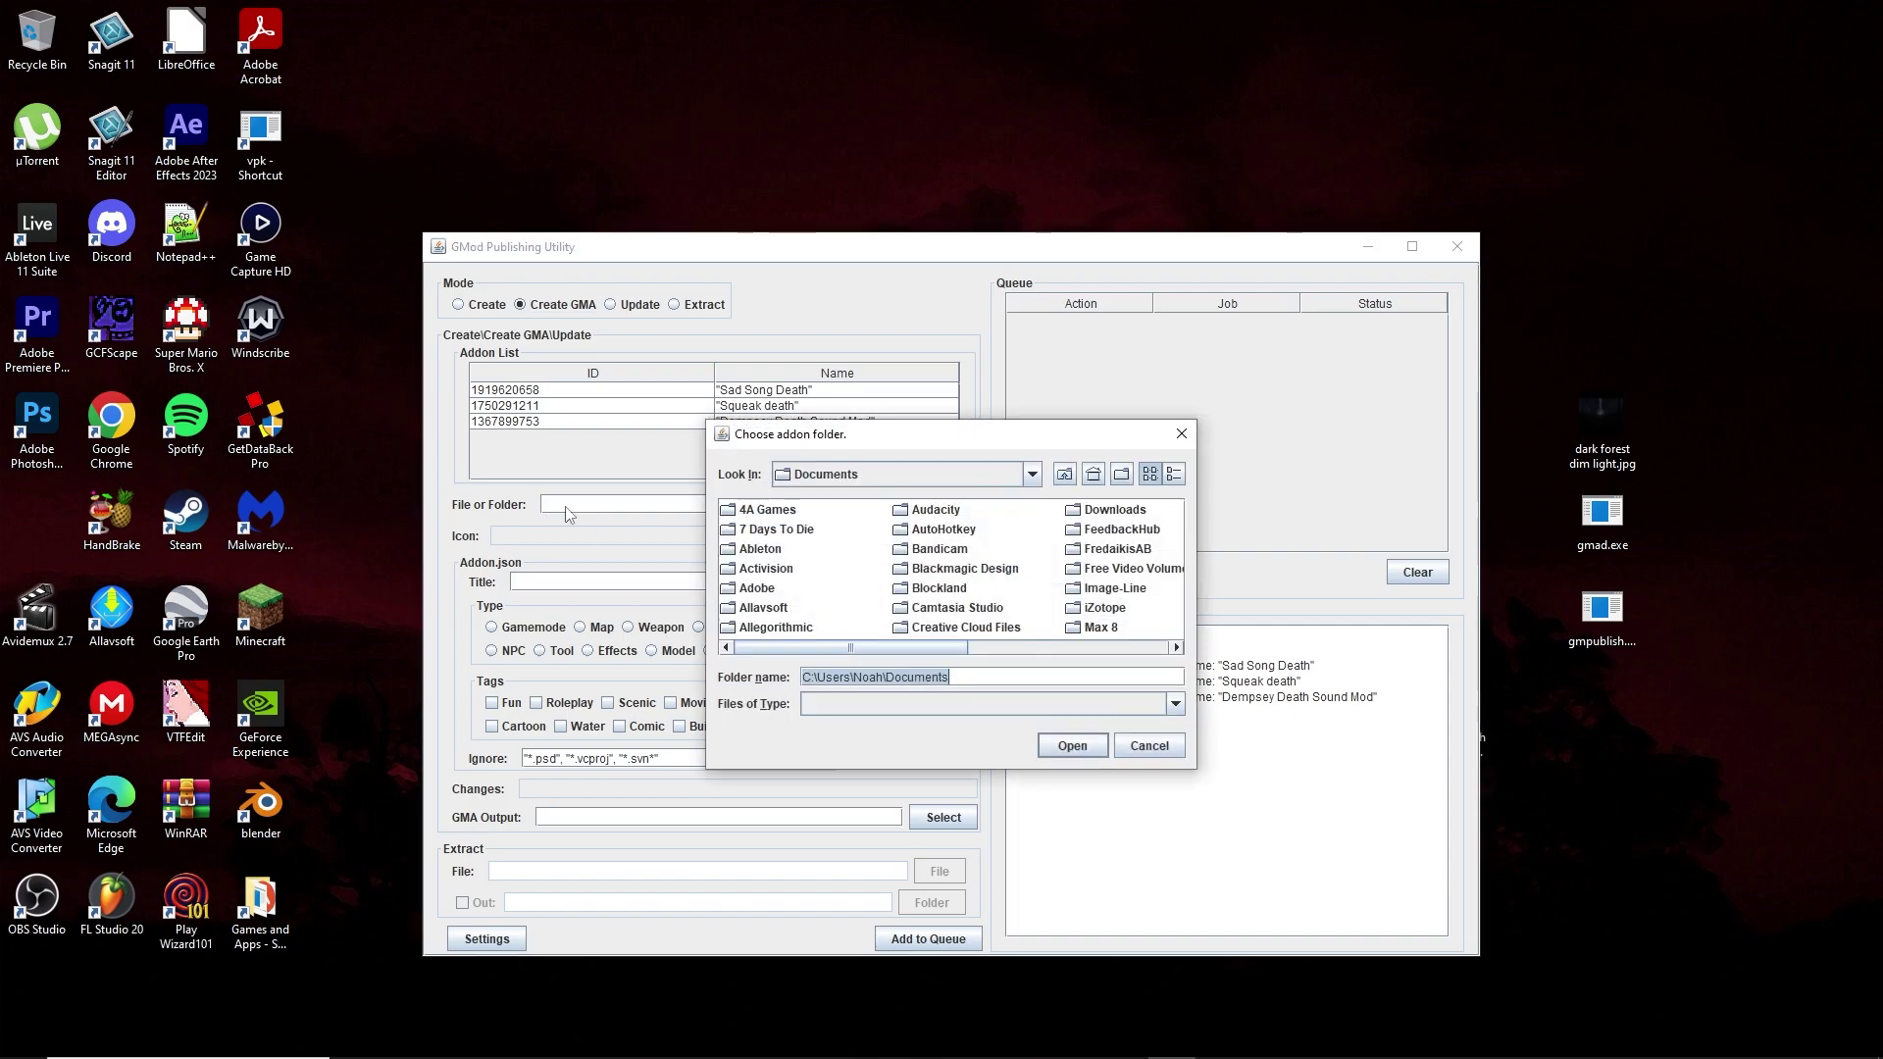
pyautogui.moveTo(867, 447)
pyautogui.mouseDown()
pyautogui.moveTo(938, 565)
pyautogui.moveTo(909, 454)
pyautogui.moveTo(865, 433)
pyautogui.mouseUp()
pyautogui.click(866, 457)
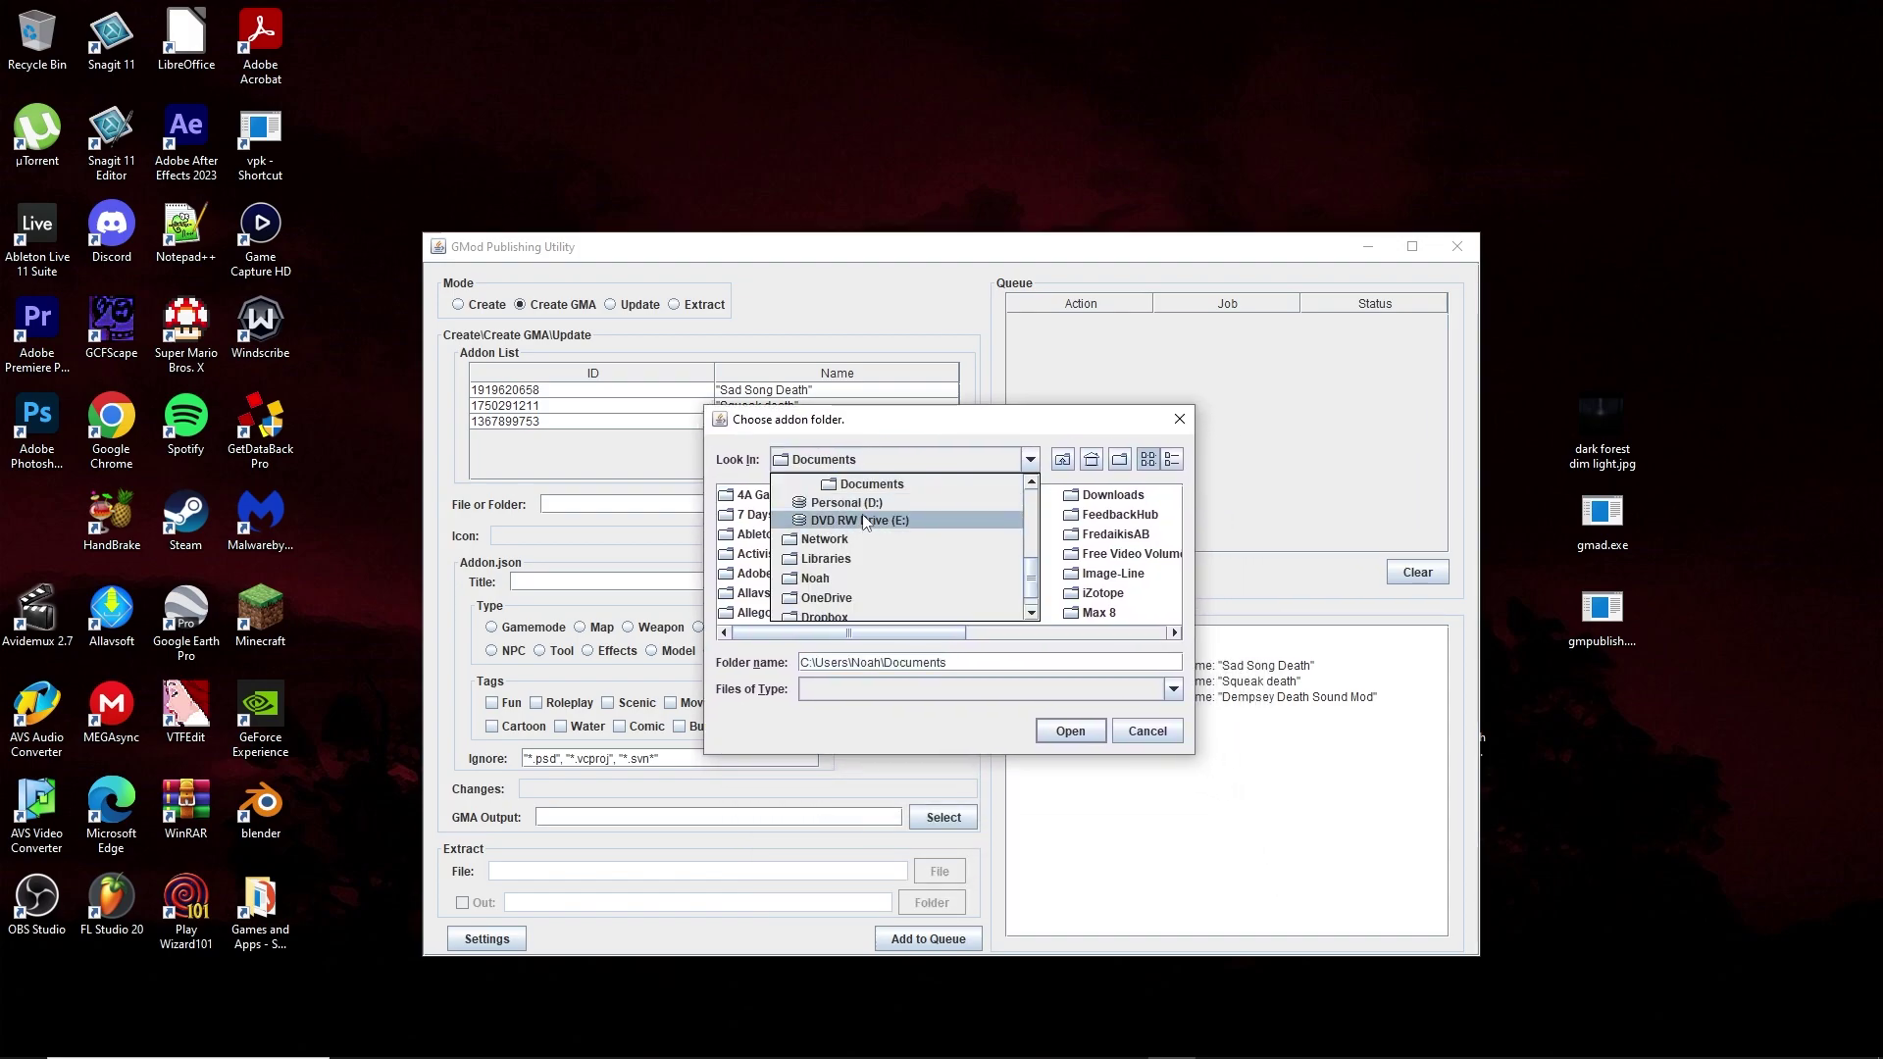
pyautogui.scroll(3, 863, 535)
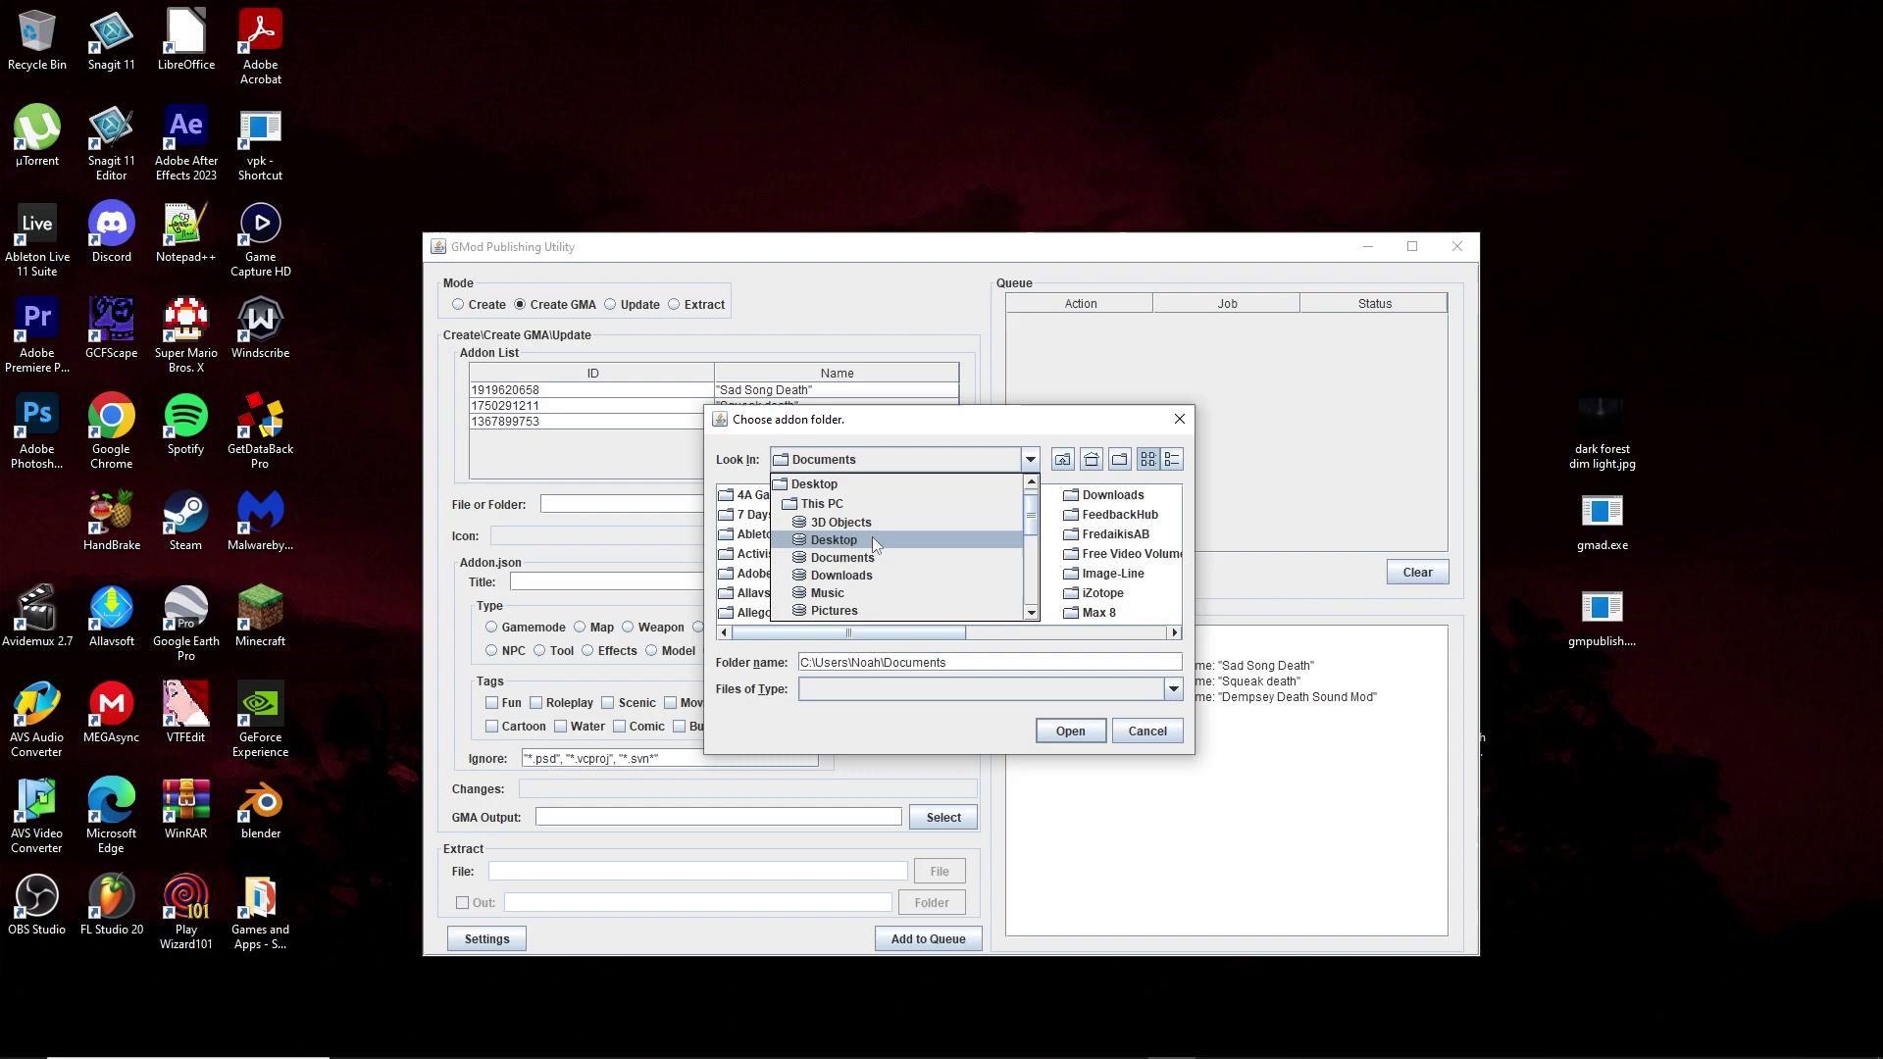
pyautogui.click(875, 539)
pyautogui.doubleClick(765, 514)
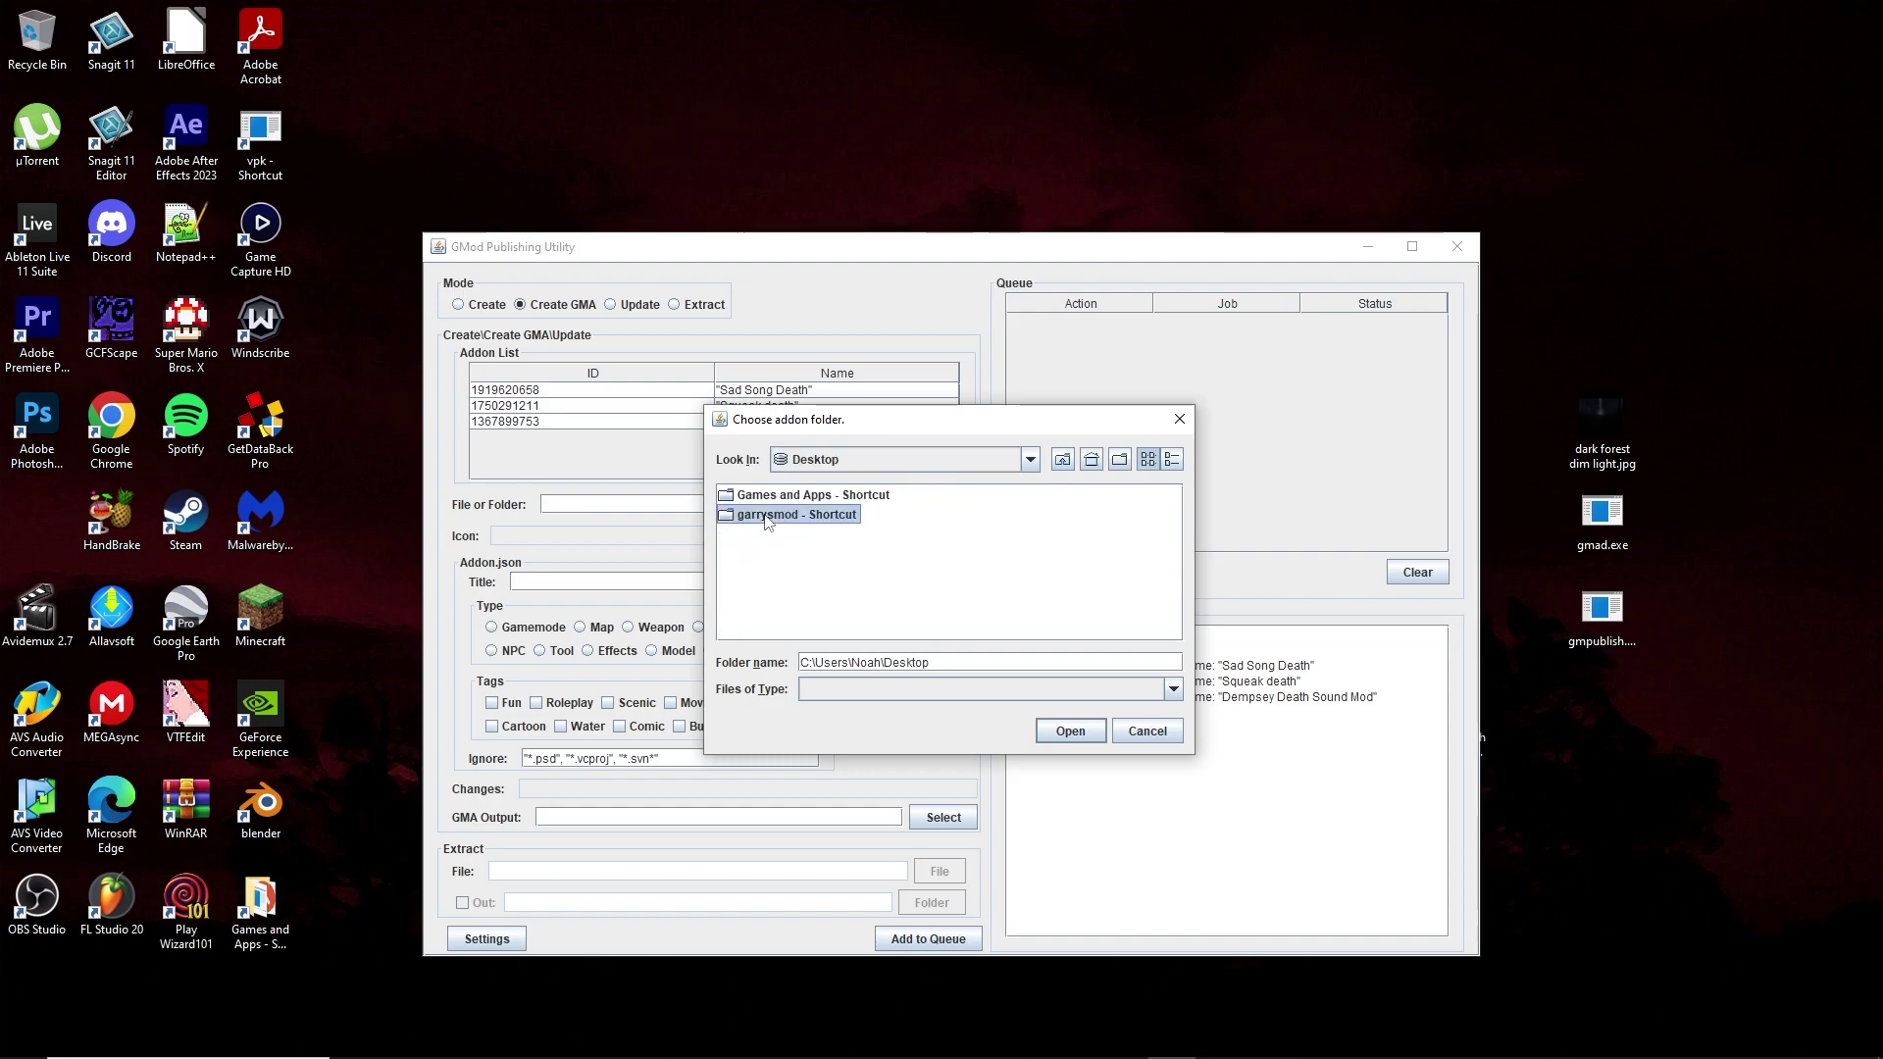
pyautogui.doubleClick(766, 502)
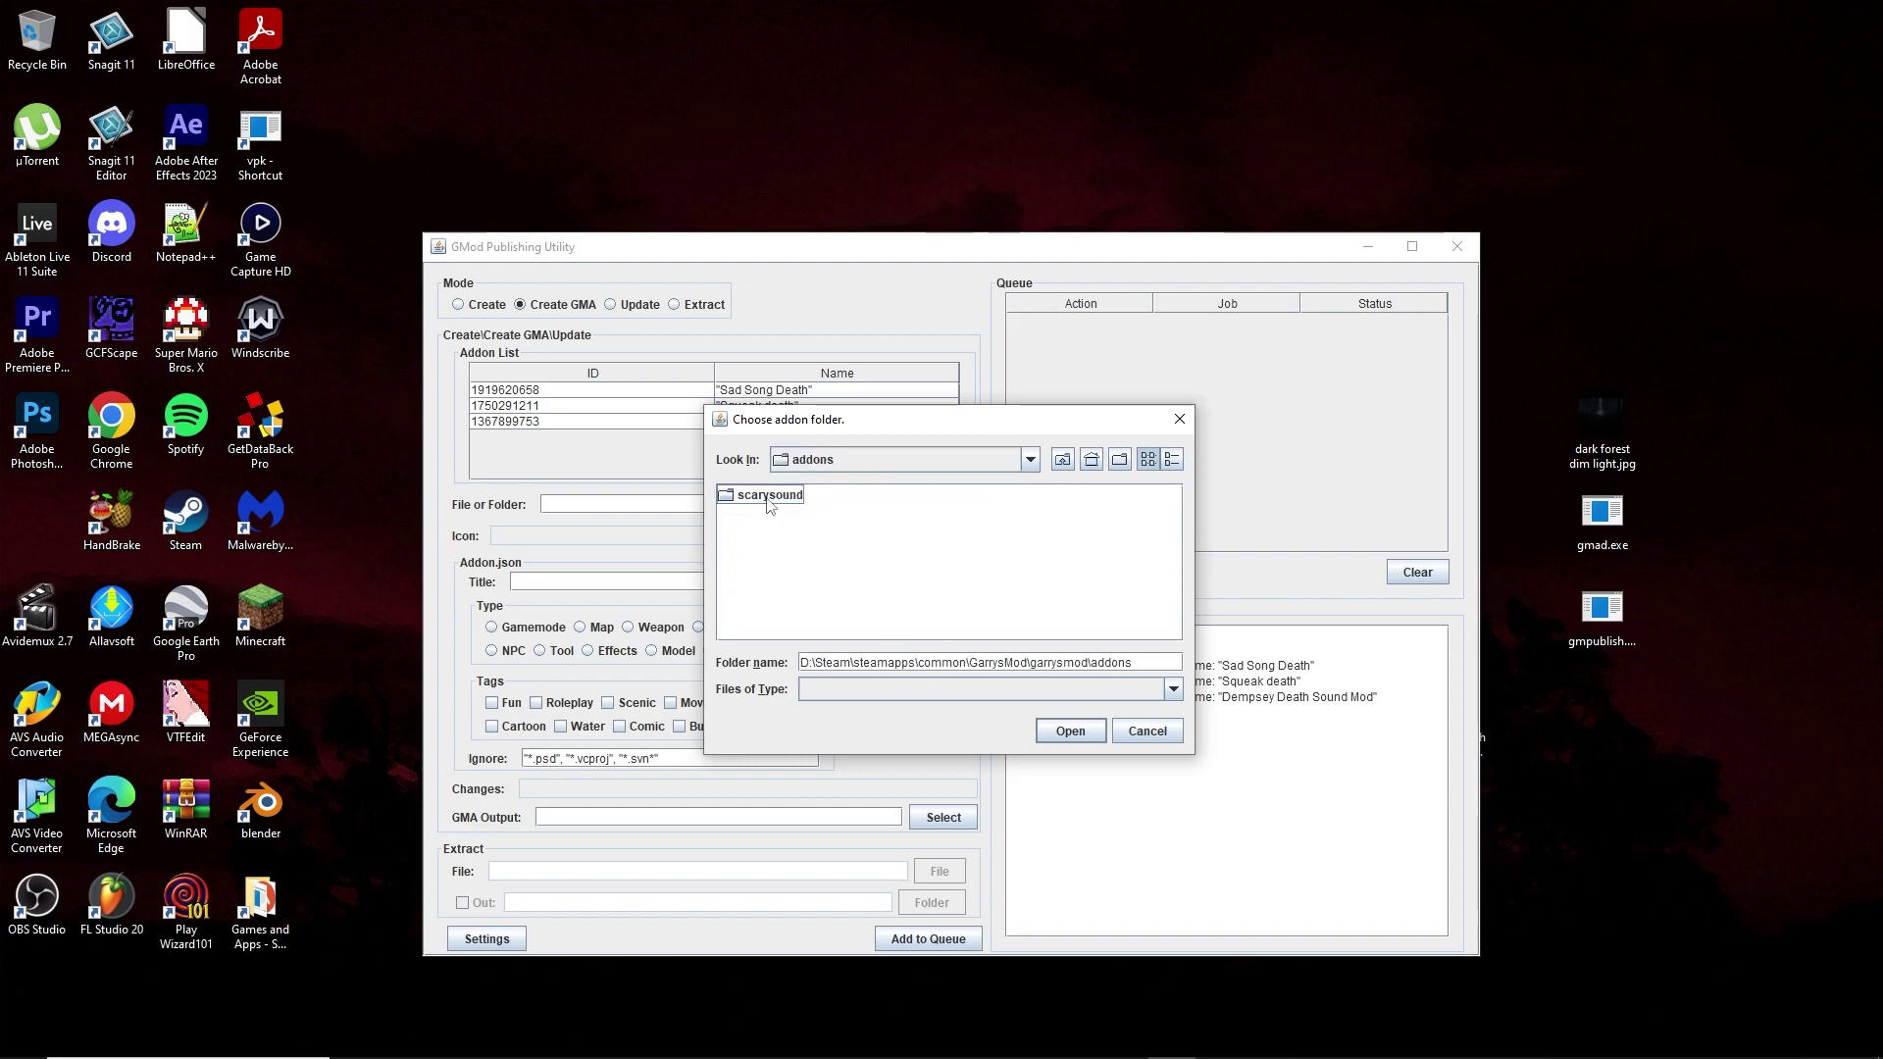
pyautogui.click(768, 497)
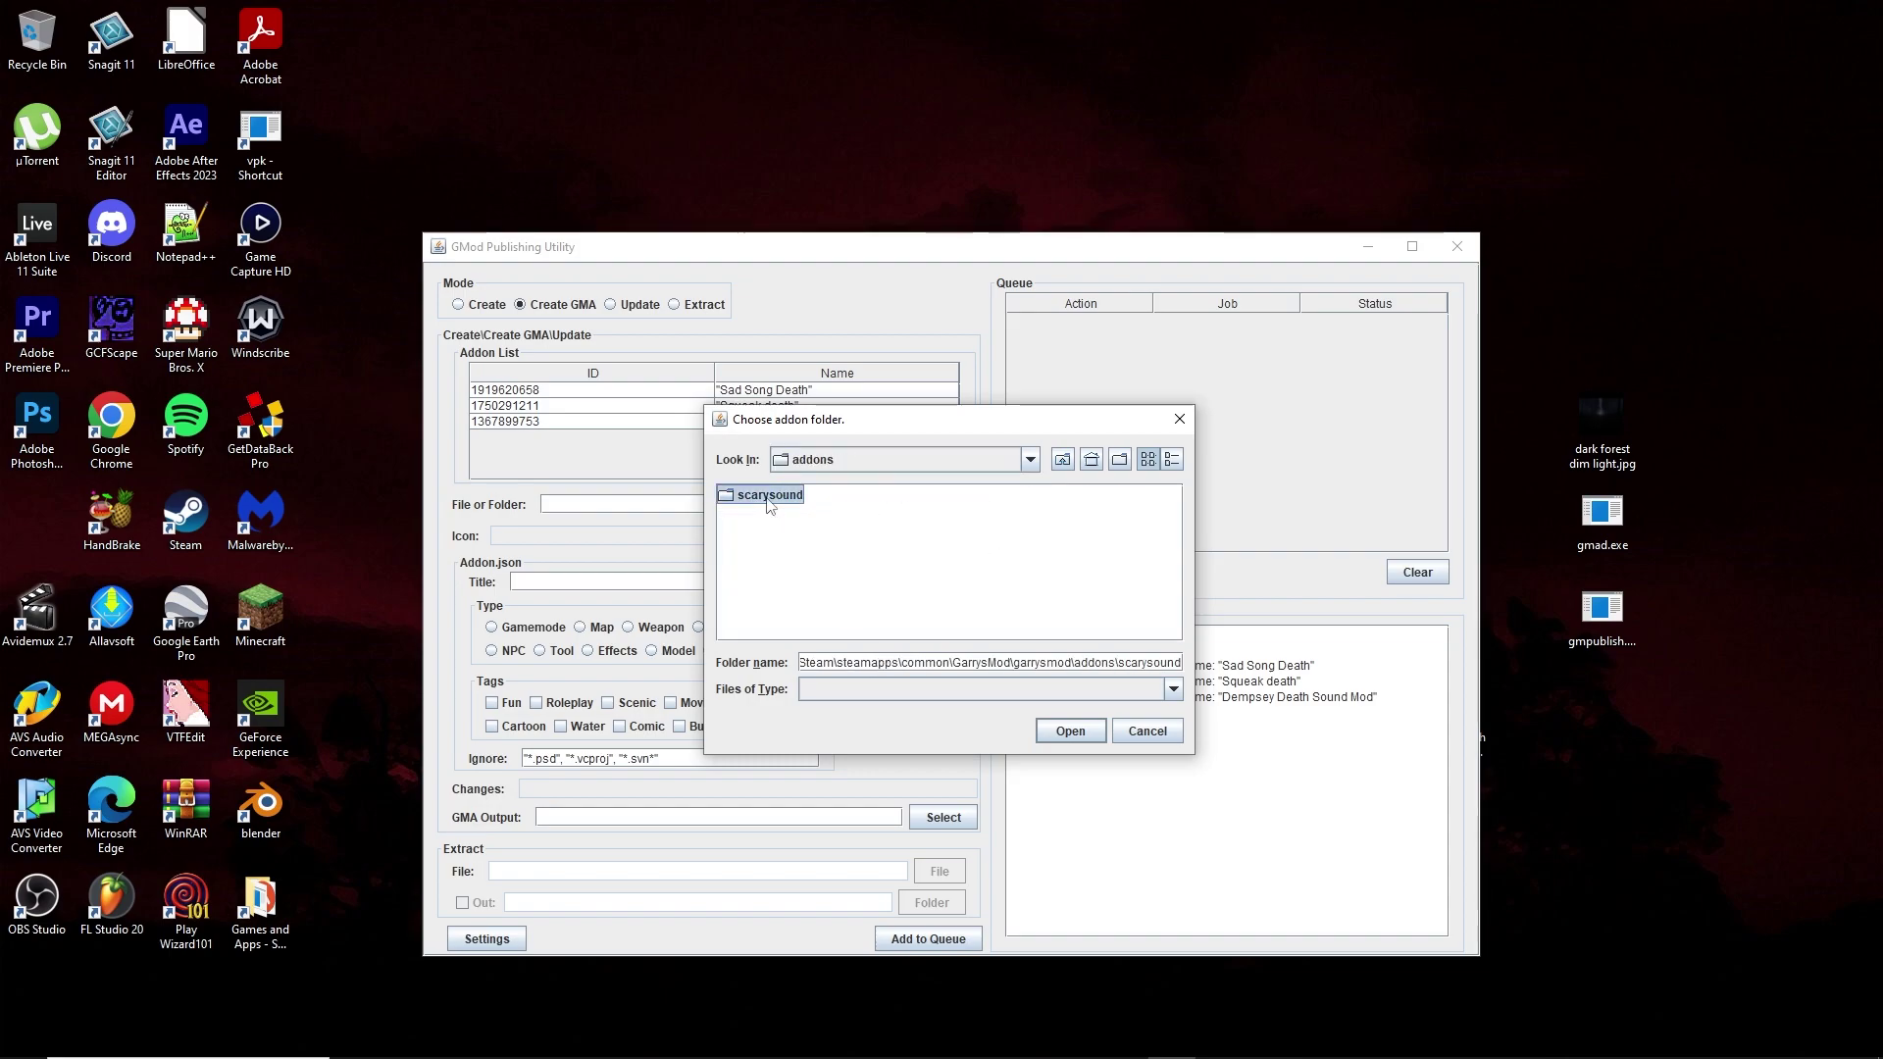
pyautogui.click(1069, 733)
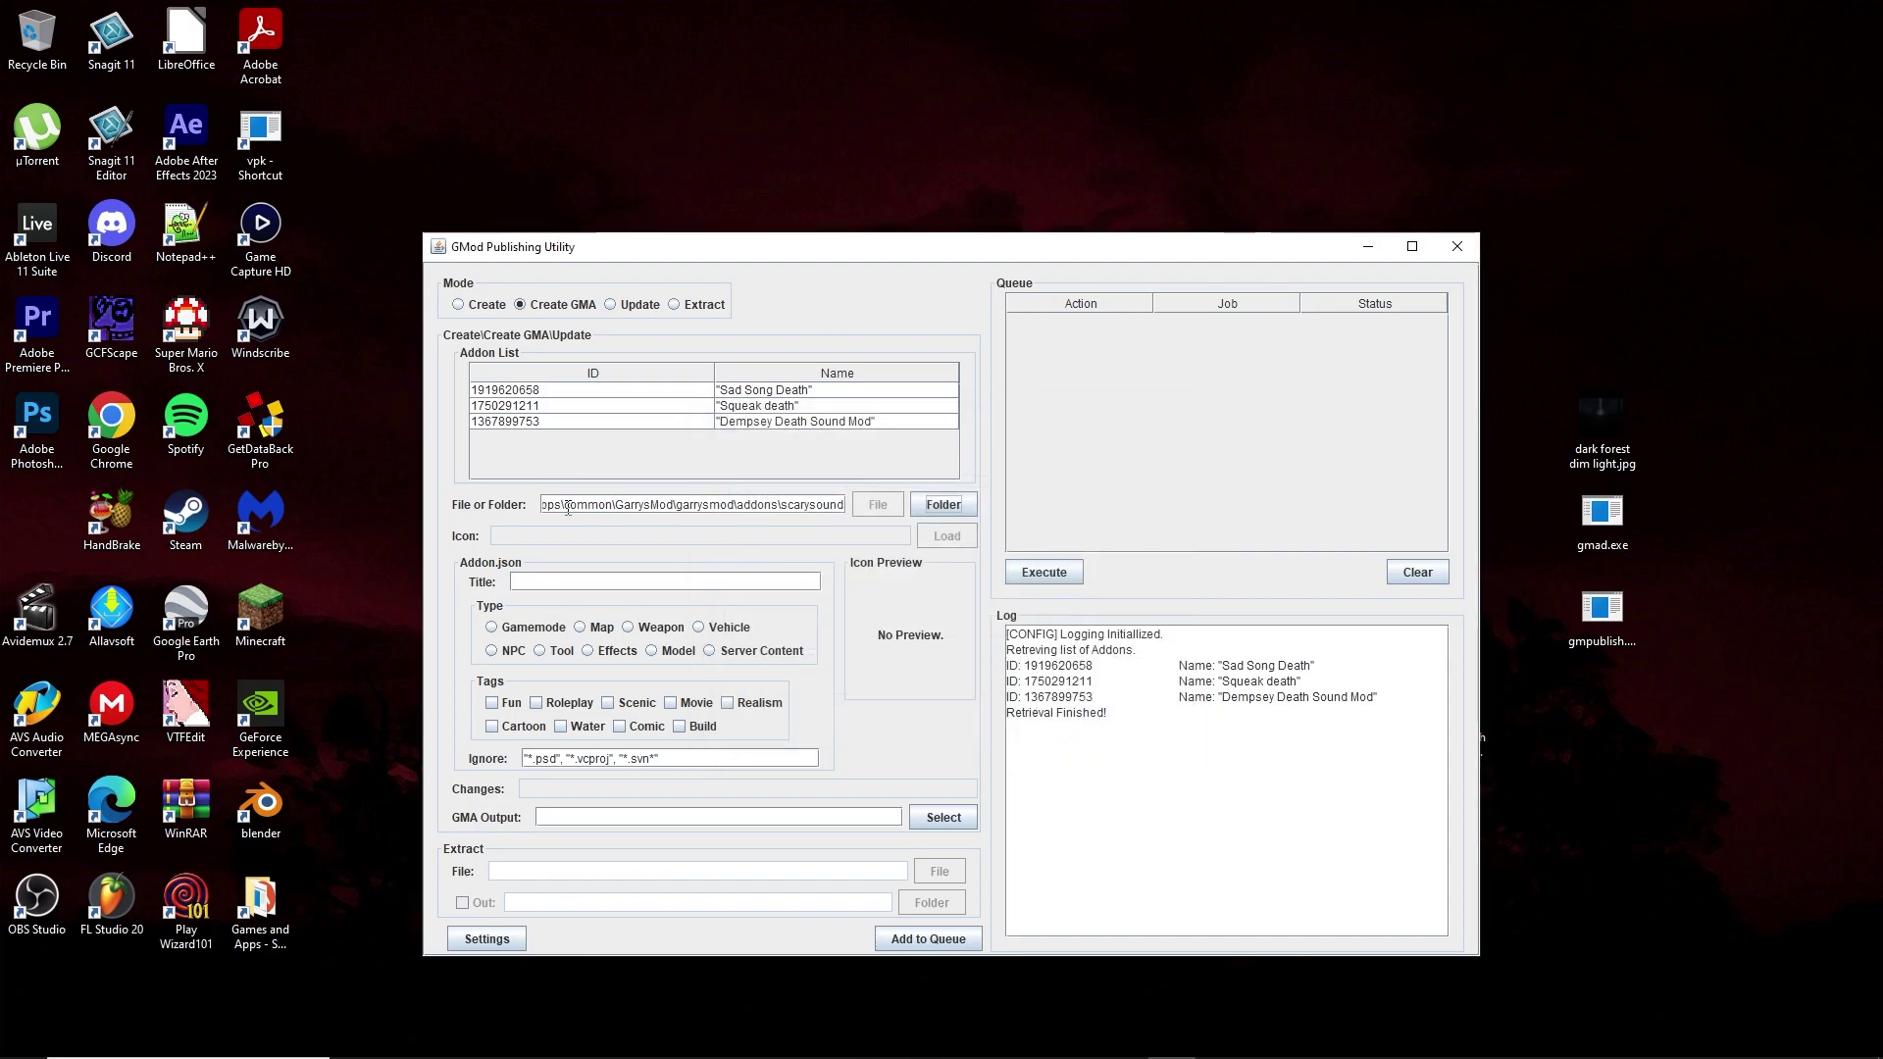
# Step: Title the addon Scarymod, set its type to Effects, and tag it as Scenic
pyautogui.click(547, 577)
pyautogui.write('Scarymod')
pyautogui.click(615, 655)
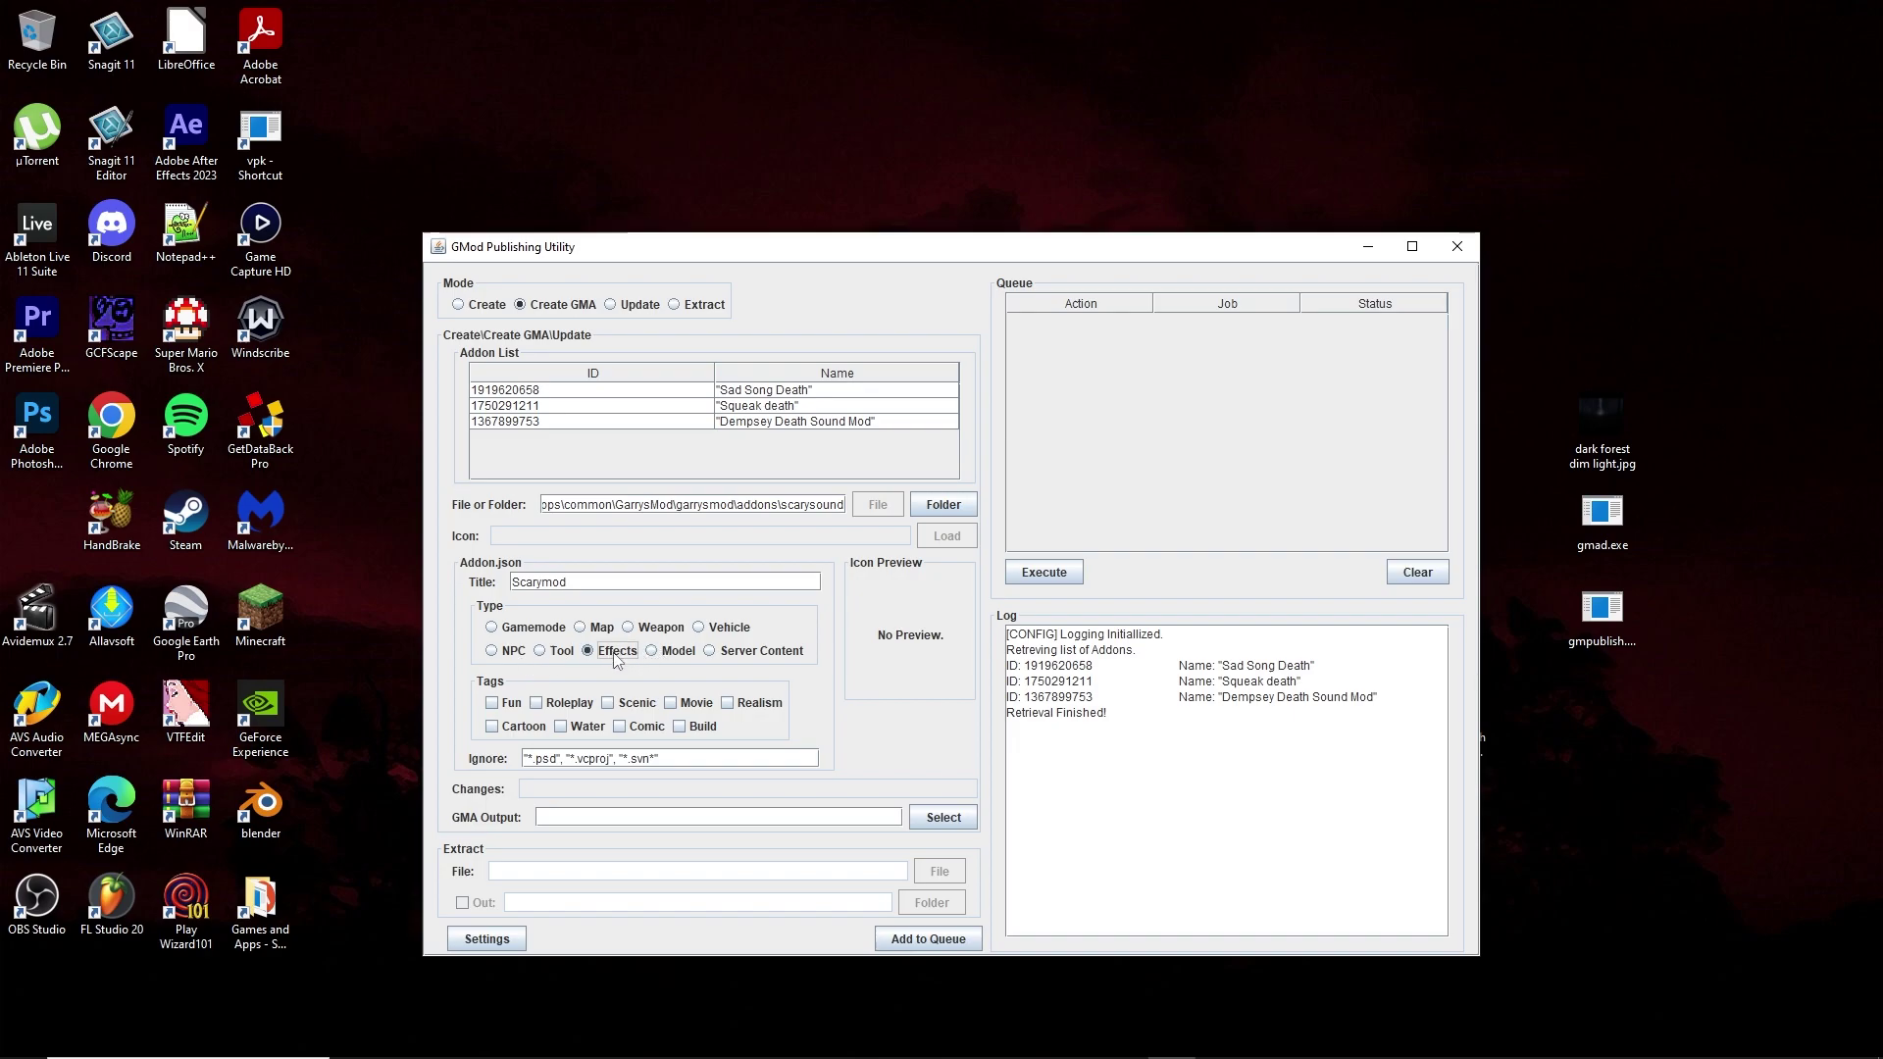
pyautogui.click(609, 704)
# Step: Set the GMA output to a file named scarymod in the Desktop folder
pyautogui.click(953, 820)
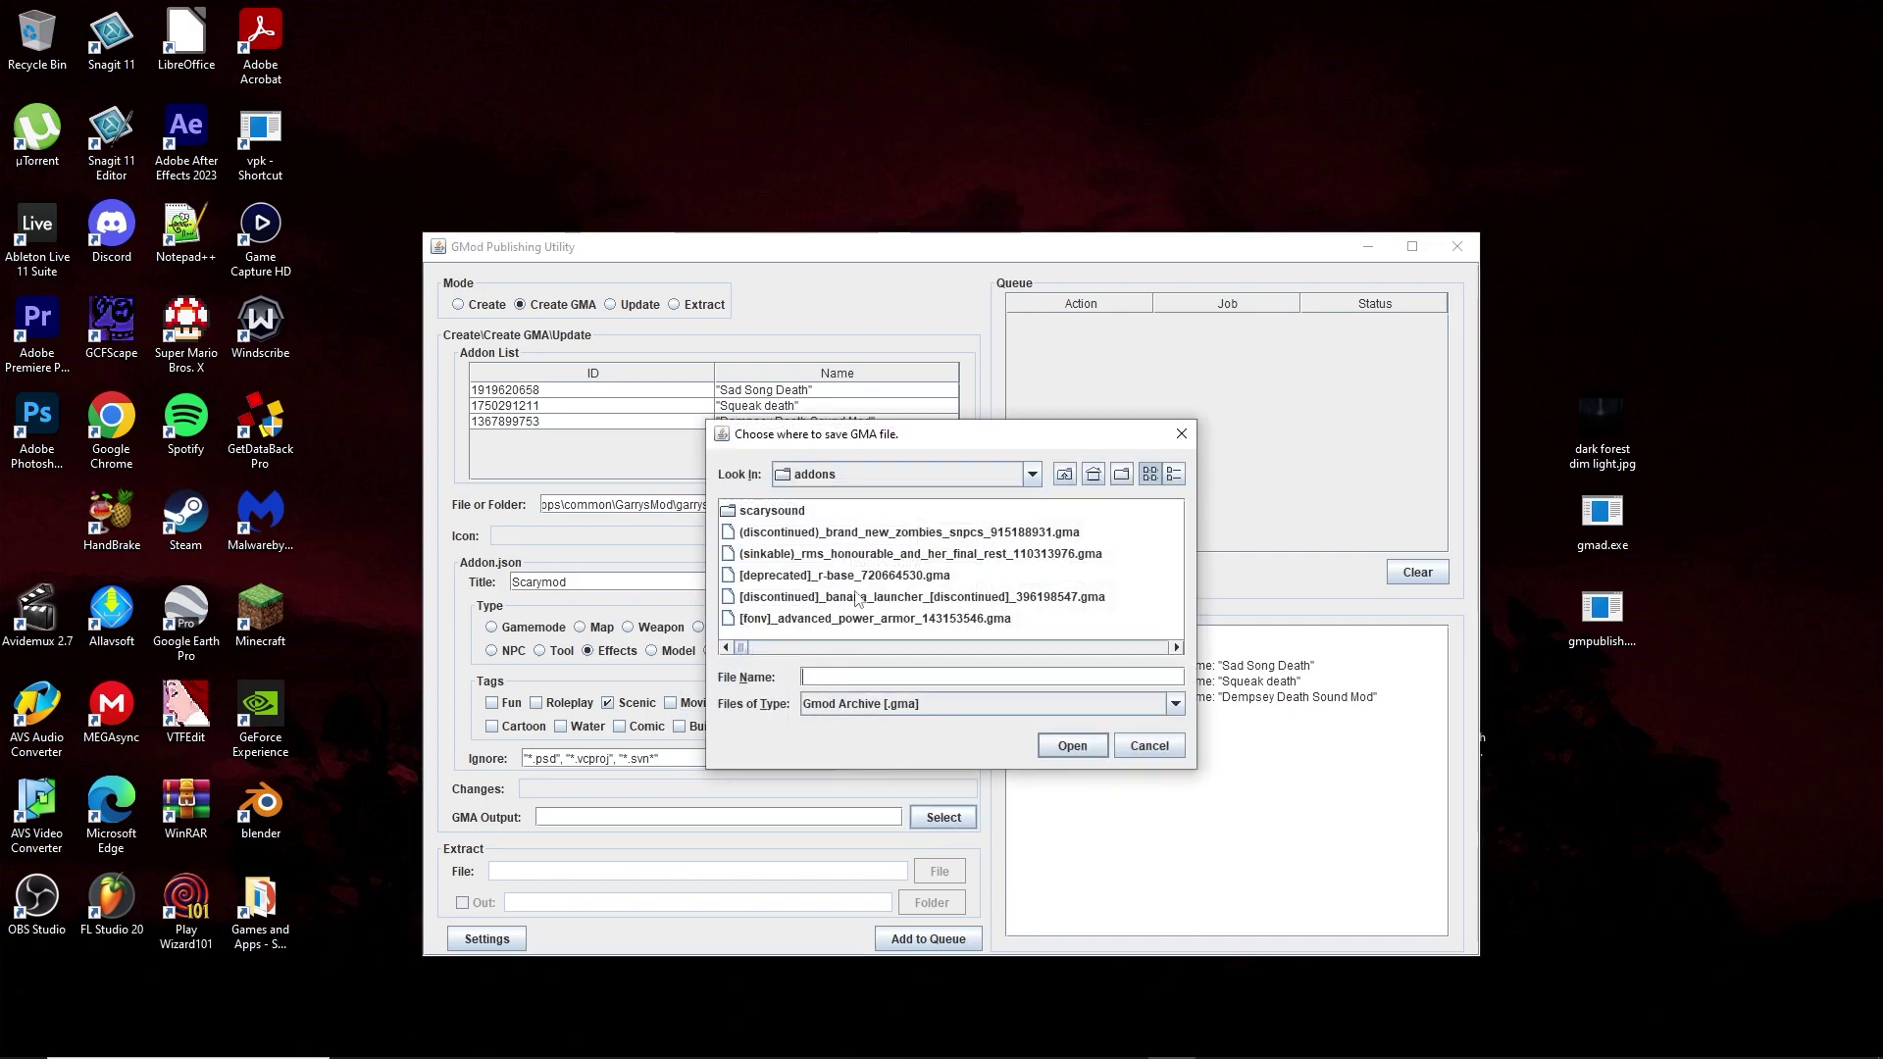
pyautogui.click(883, 476)
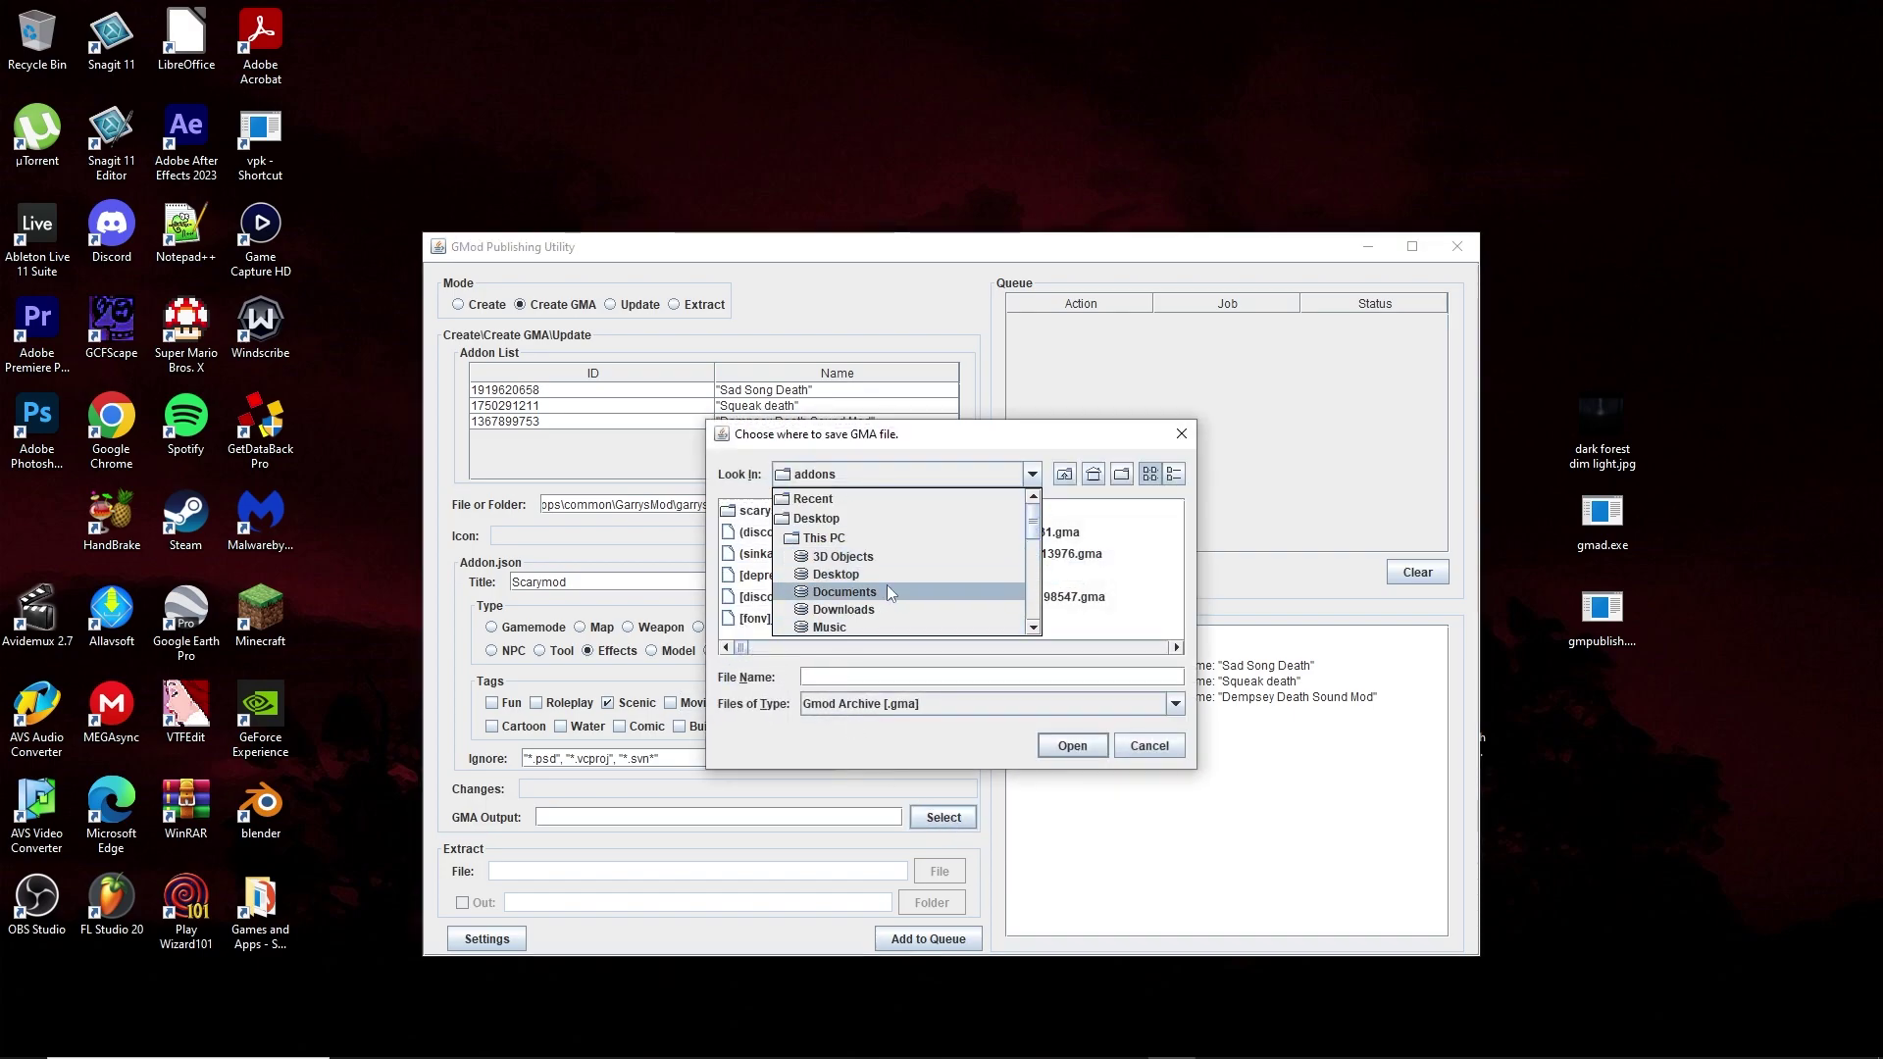
pyautogui.click(872, 575)
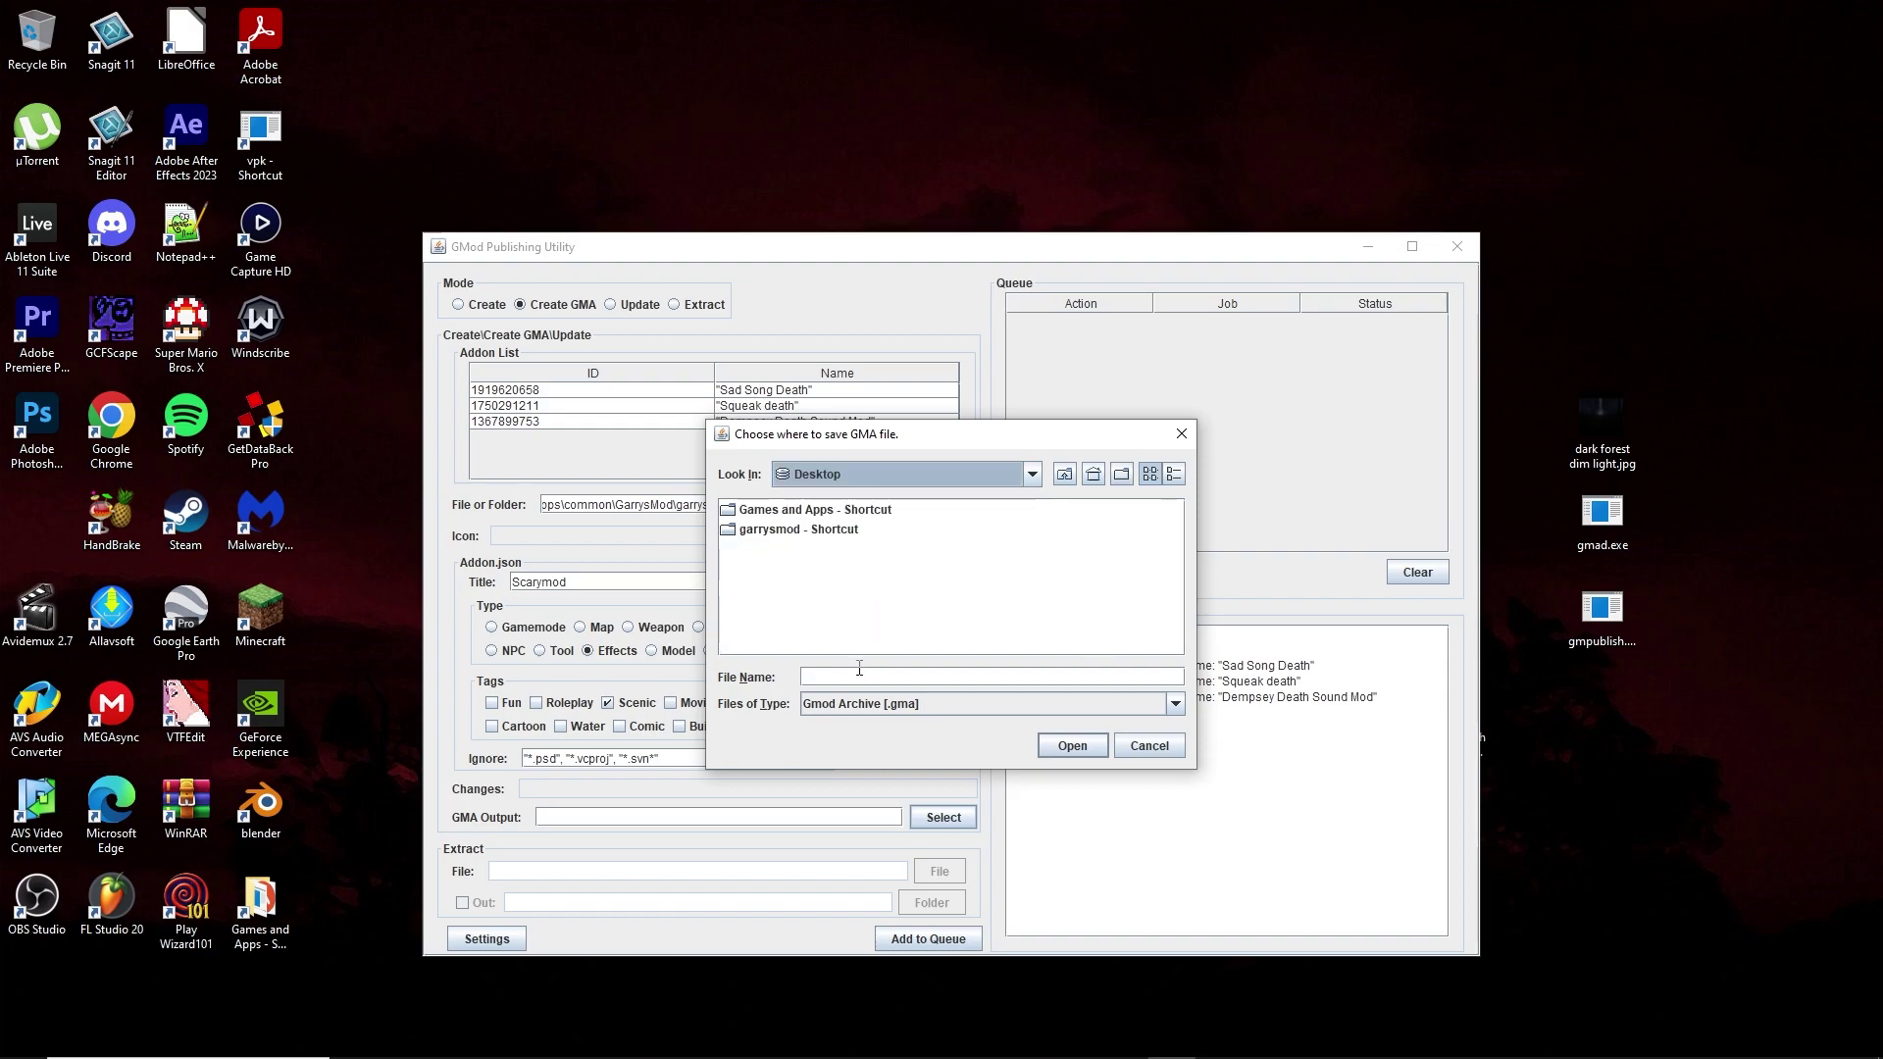
pyautogui.click(913, 675)
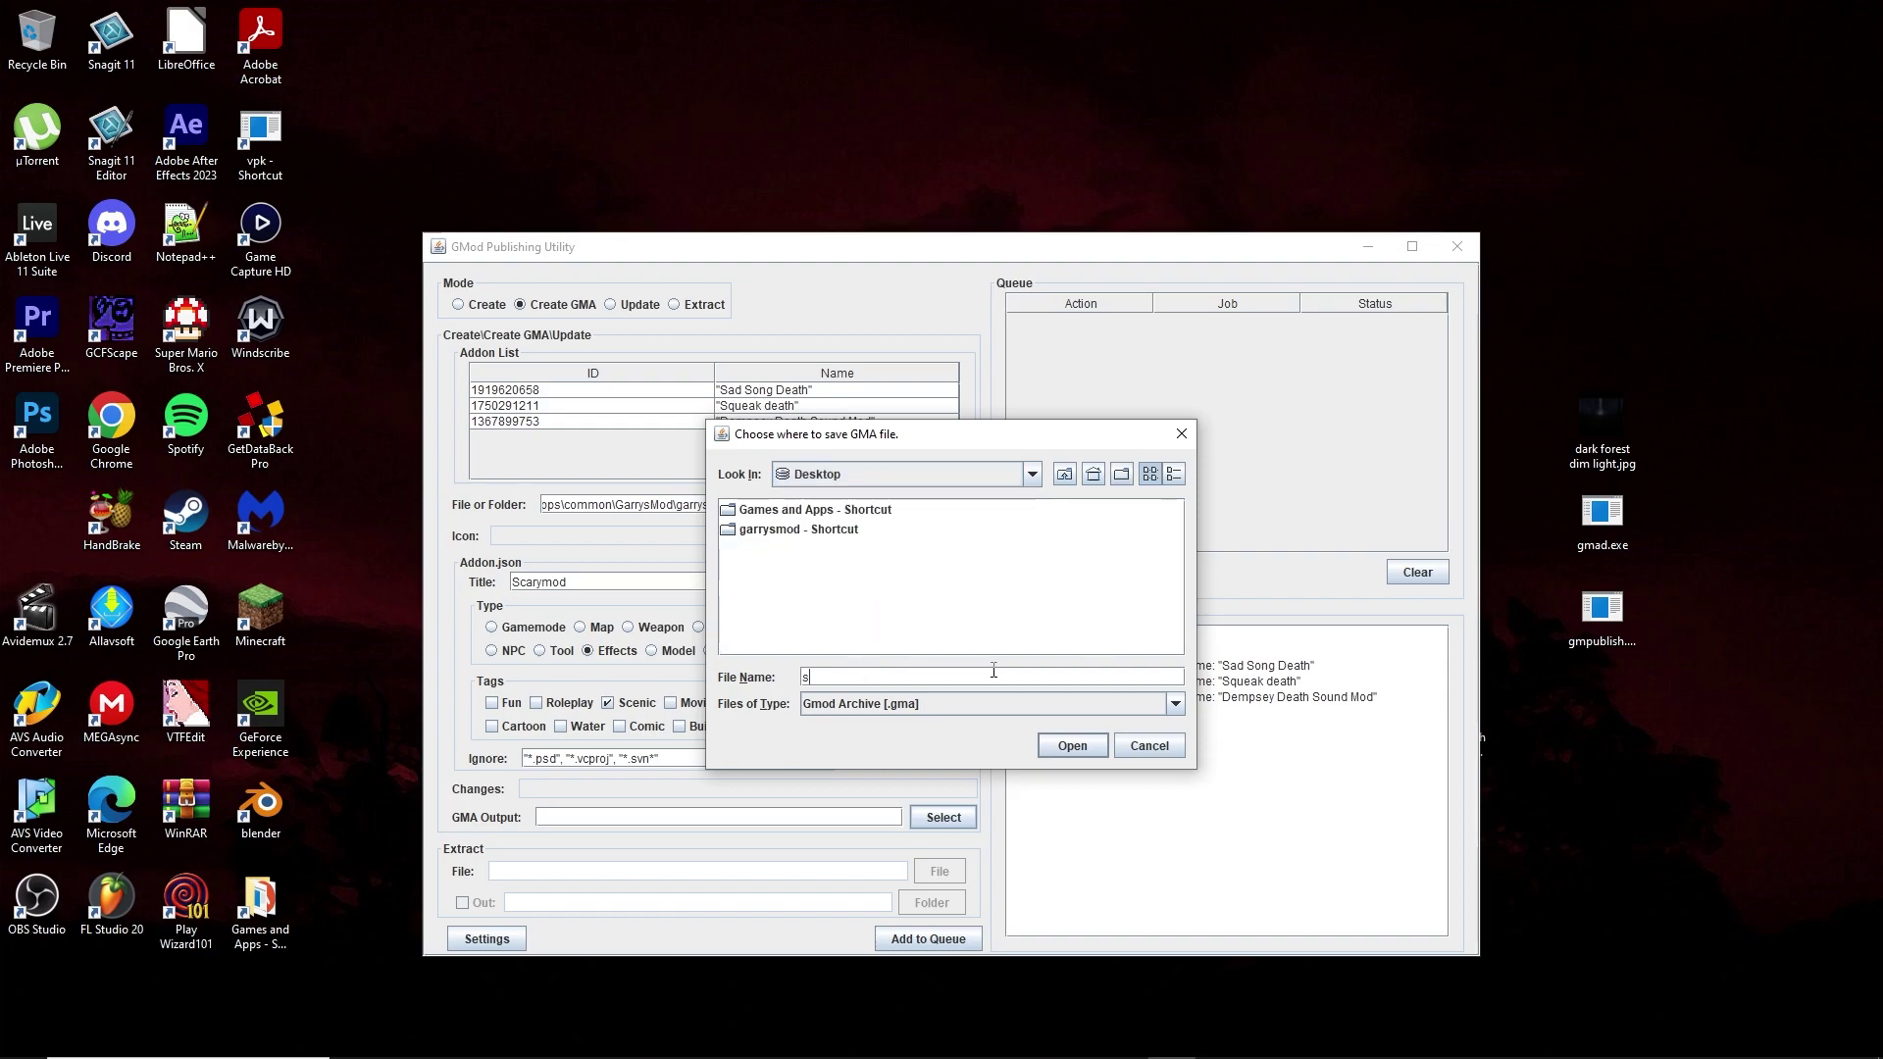
pyautogui.write('scarymod')
pyautogui.click(1068, 749)
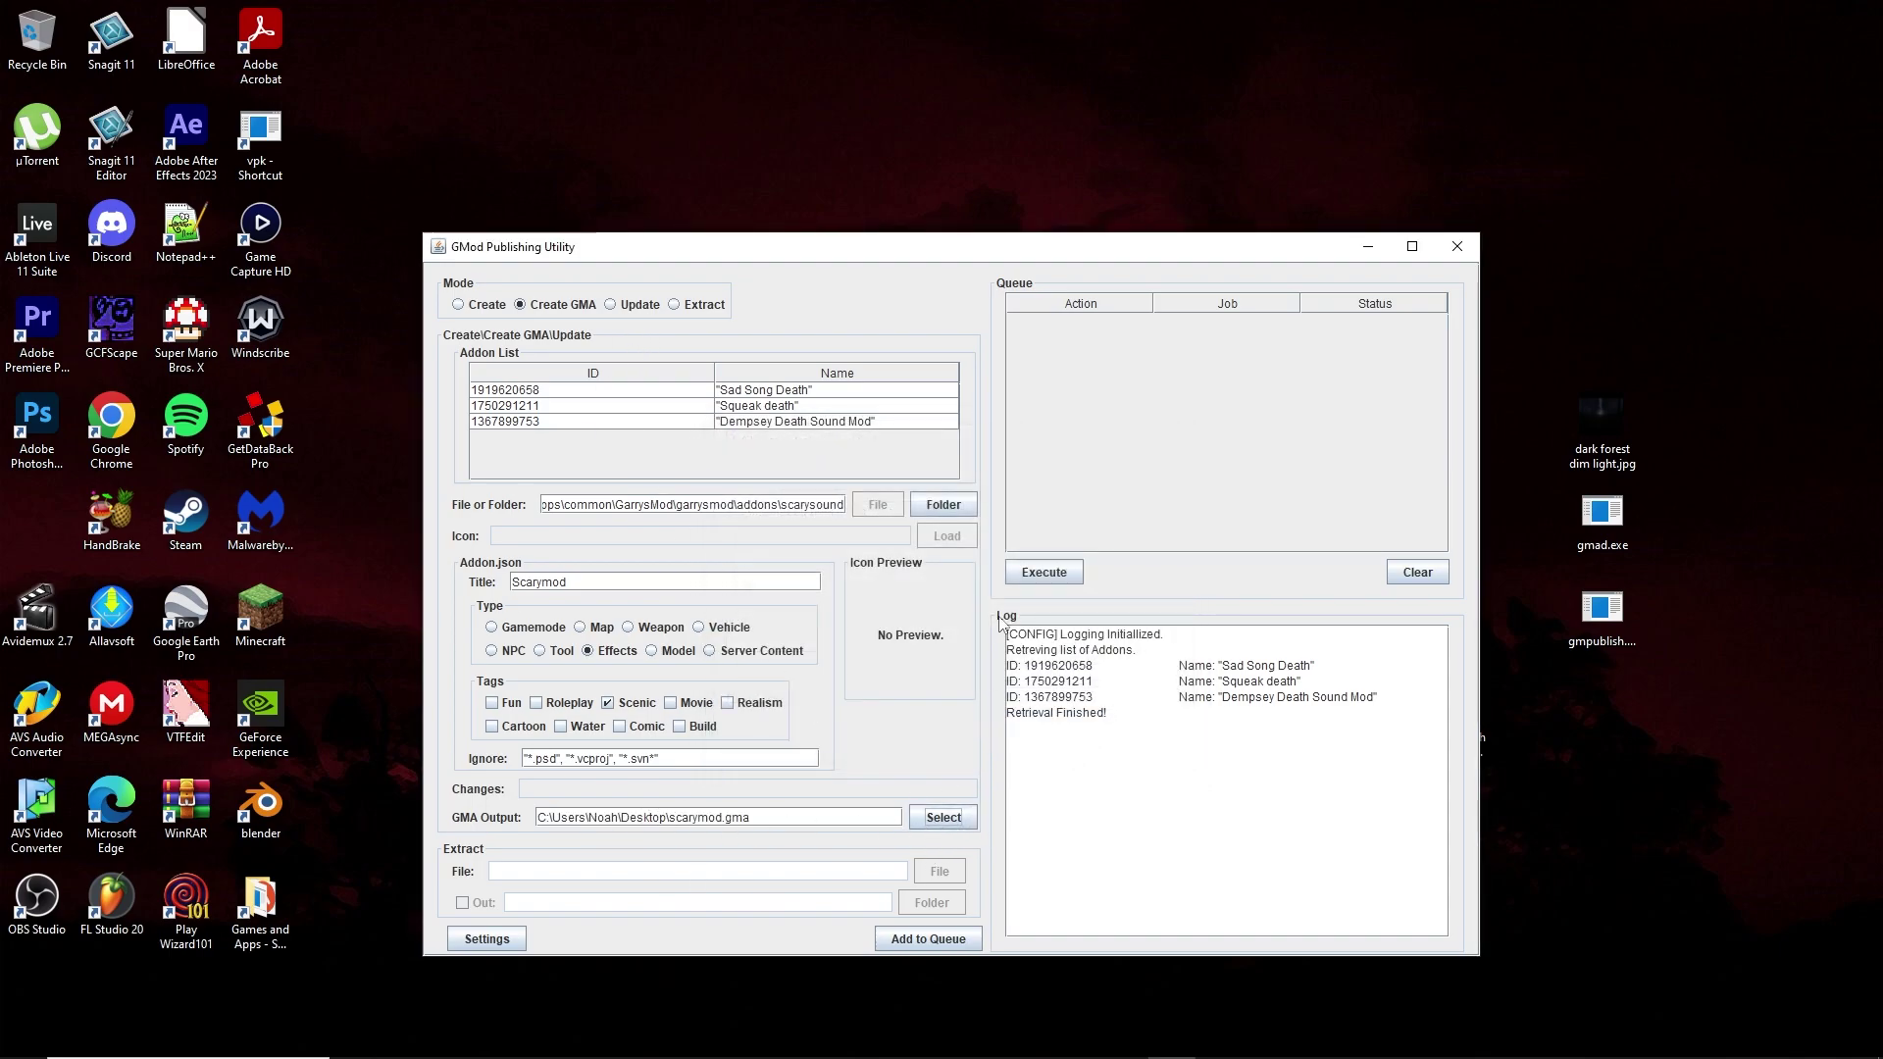
# Step: Queue and execute the Create GMA job, and move scarymod.gma to the empty desktop area above the utility window
pyautogui.click(928, 939)
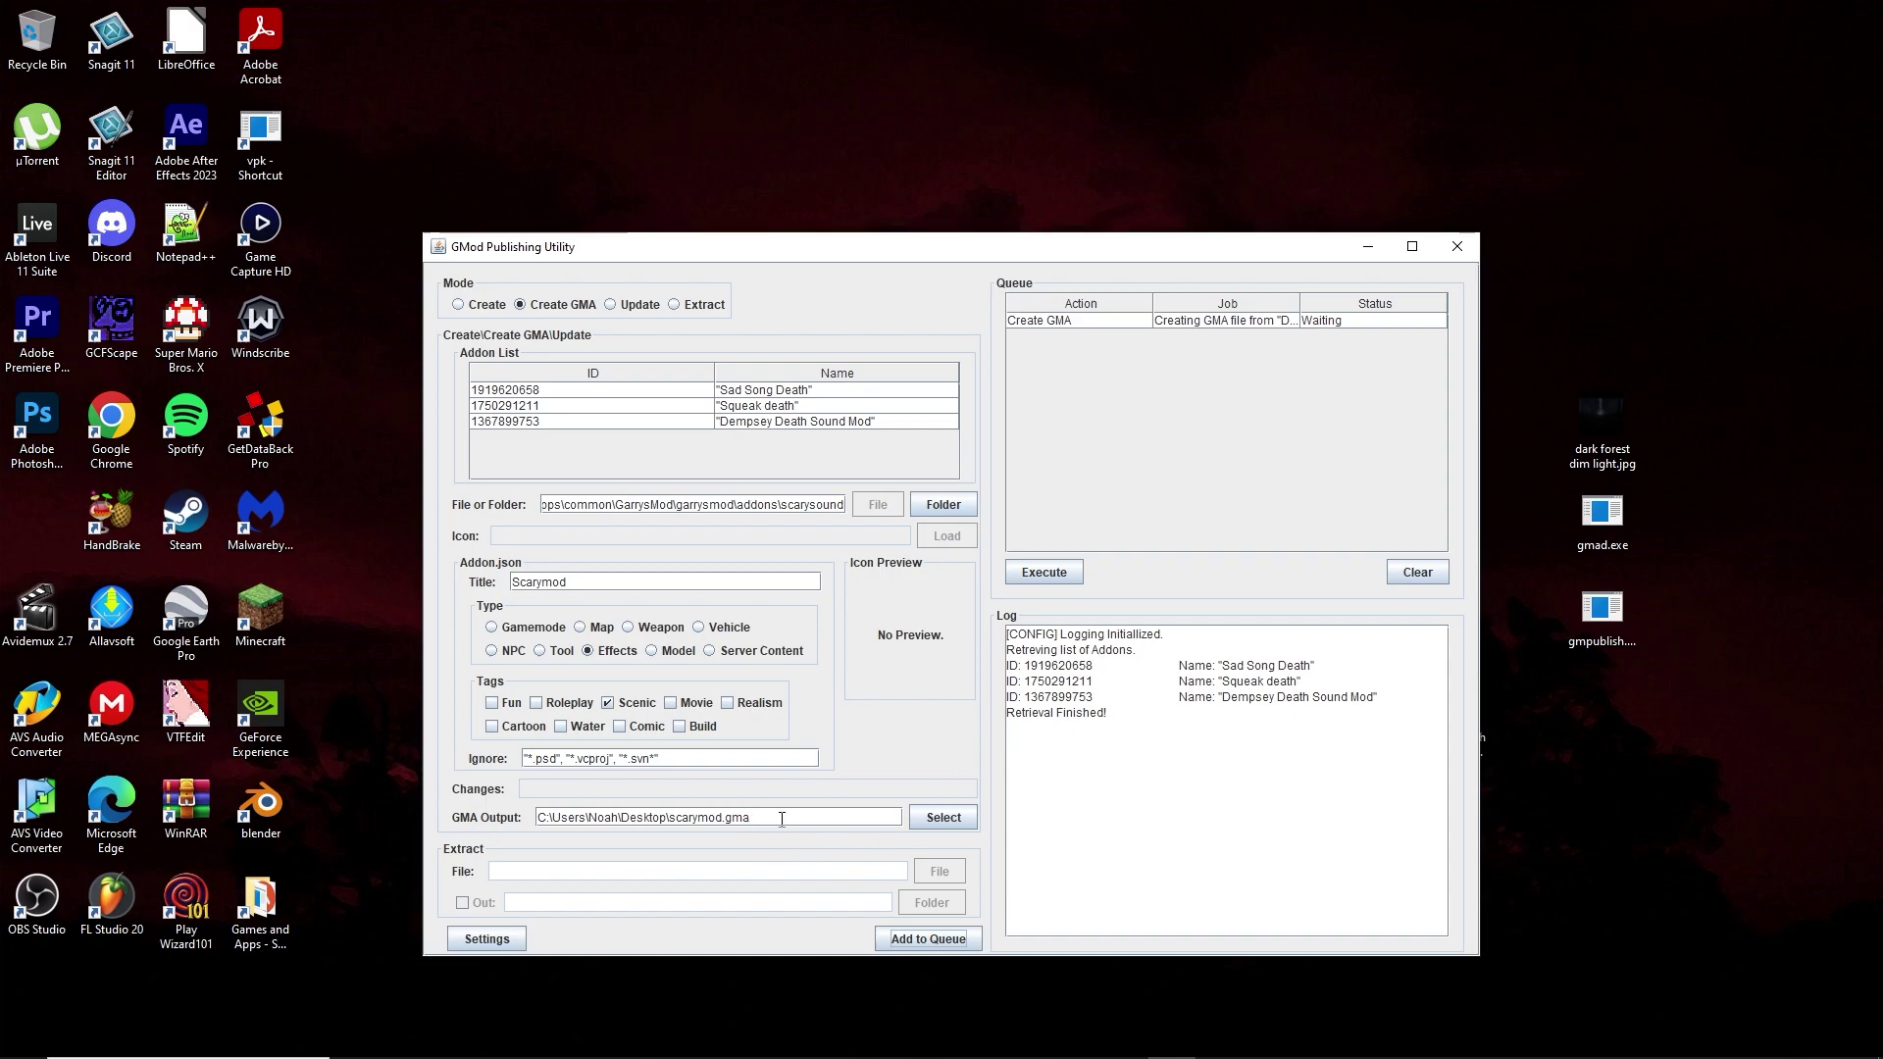
pyautogui.click(1057, 573)
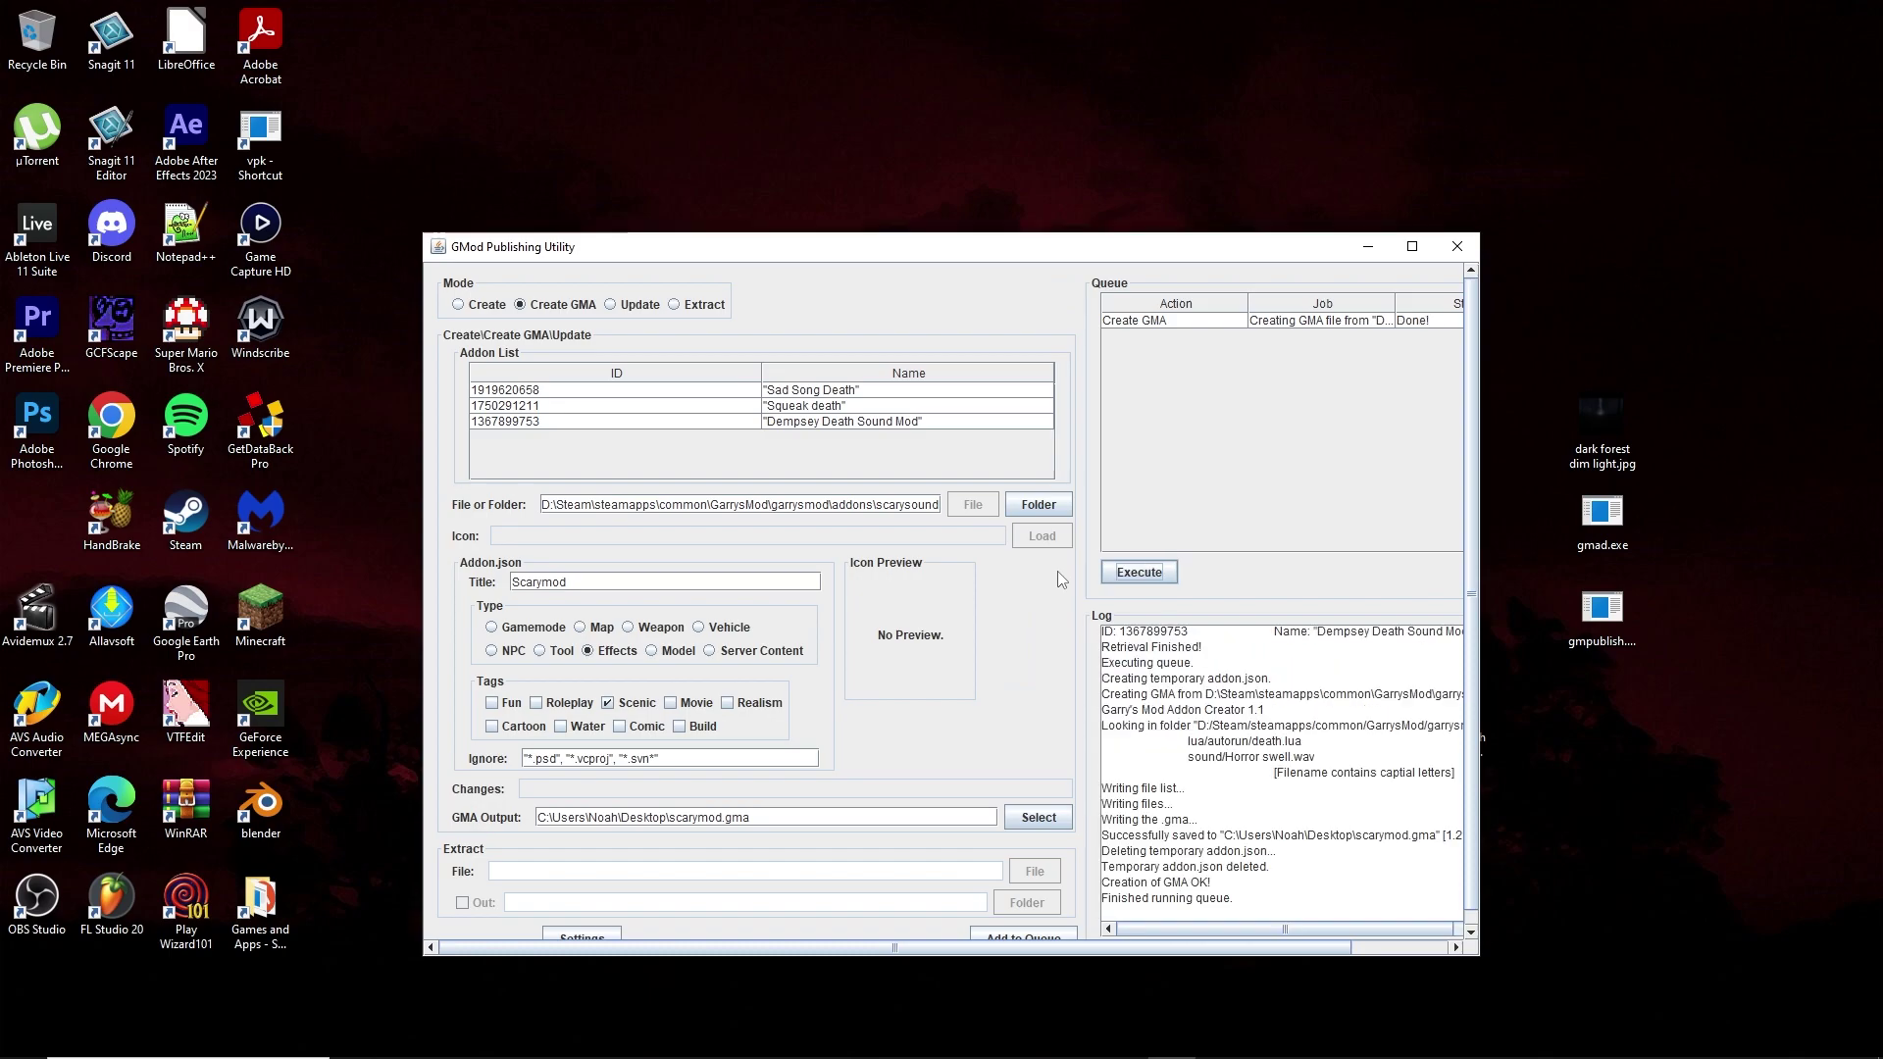
pyautogui.moveTo(36, 518); pyautogui.dragTo(723, 194)
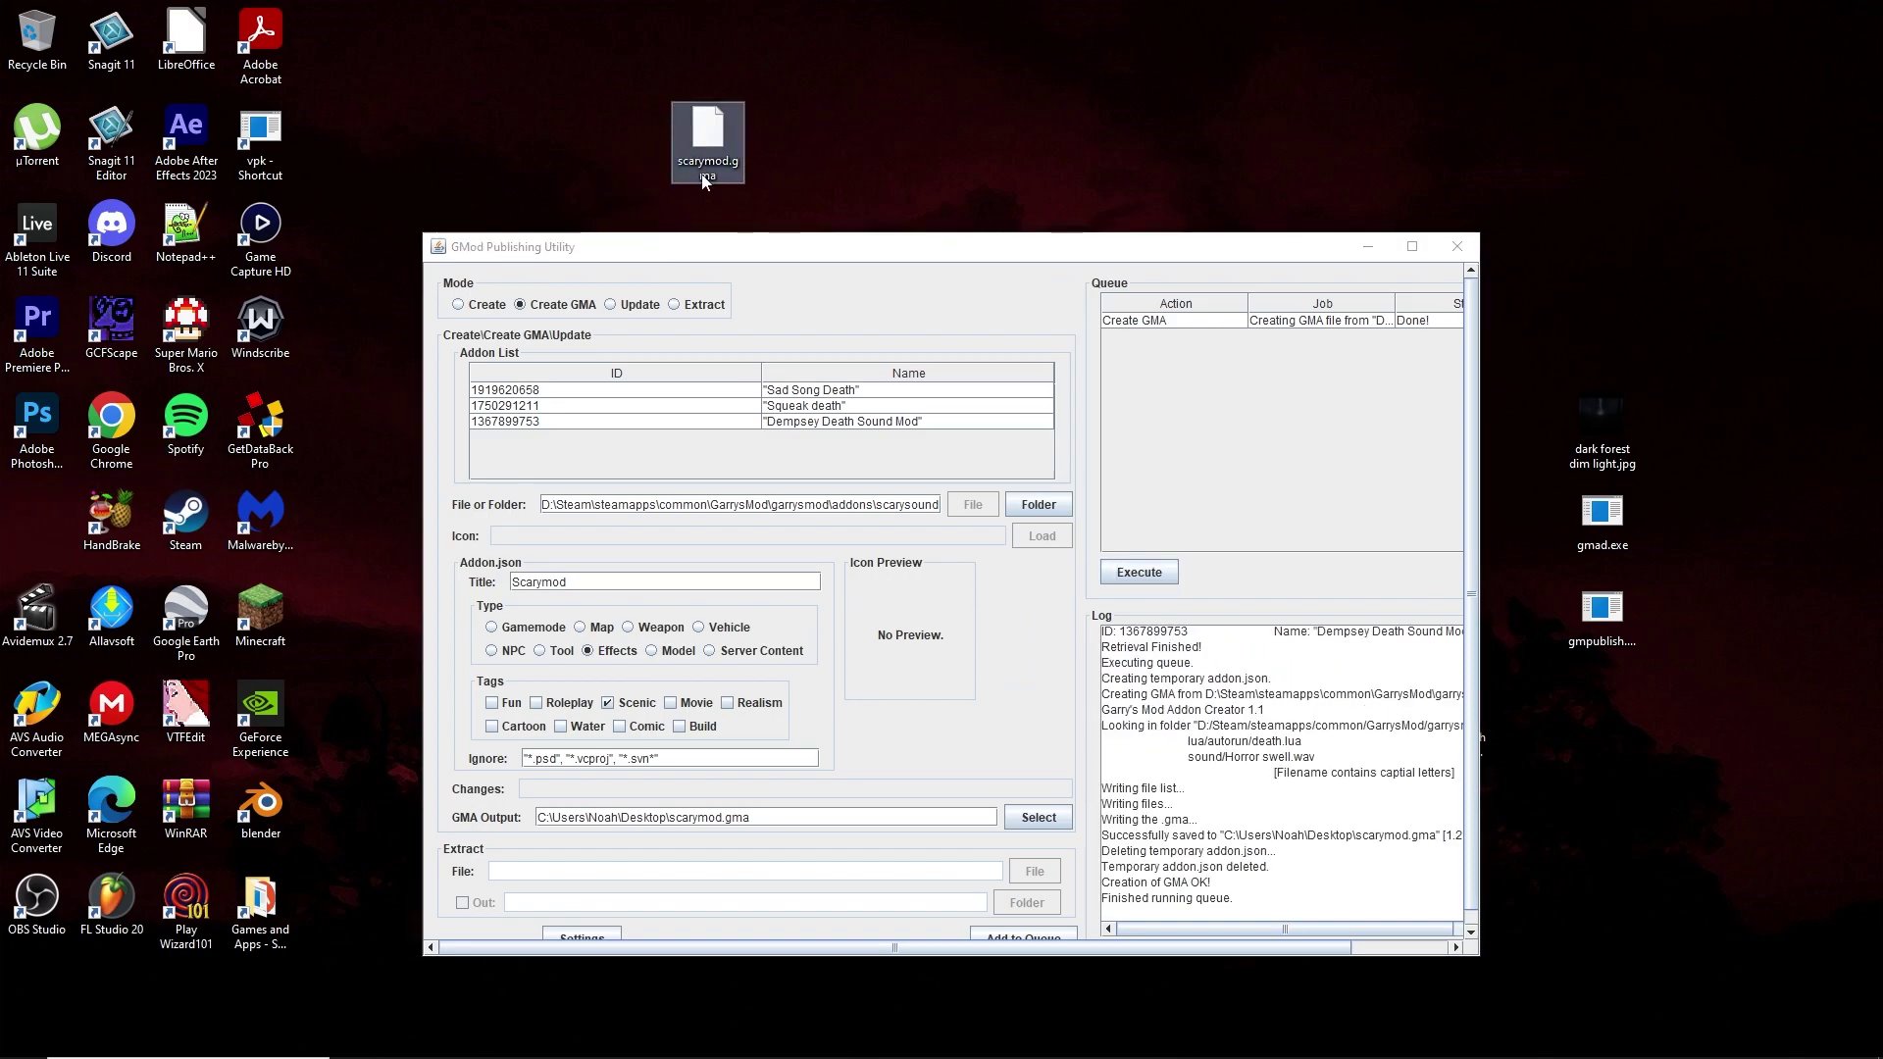
pyautogui.moveTo(751, 185)
# Step: Switch the mode to Create and choose scarymod.gma from the Desktop as the addon file
pyautogui.click(474, 308)
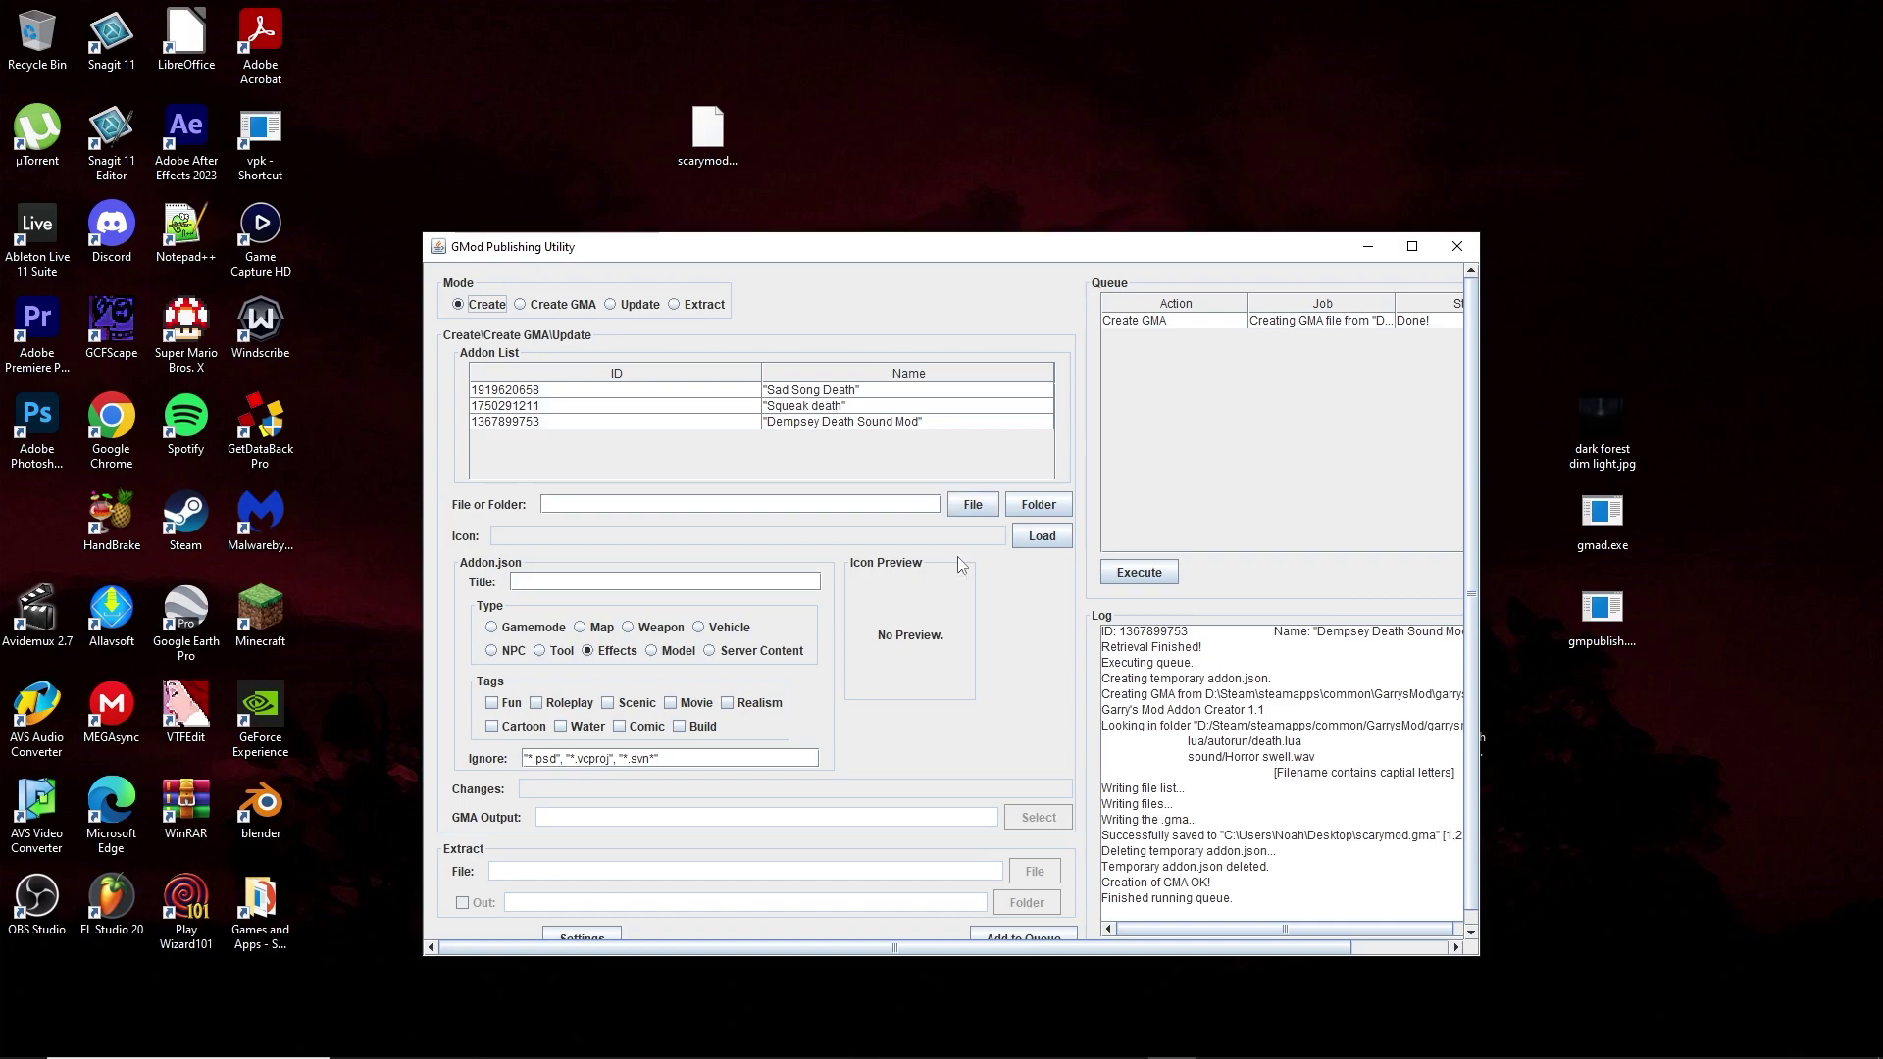
pyautogui.click(977, 508)
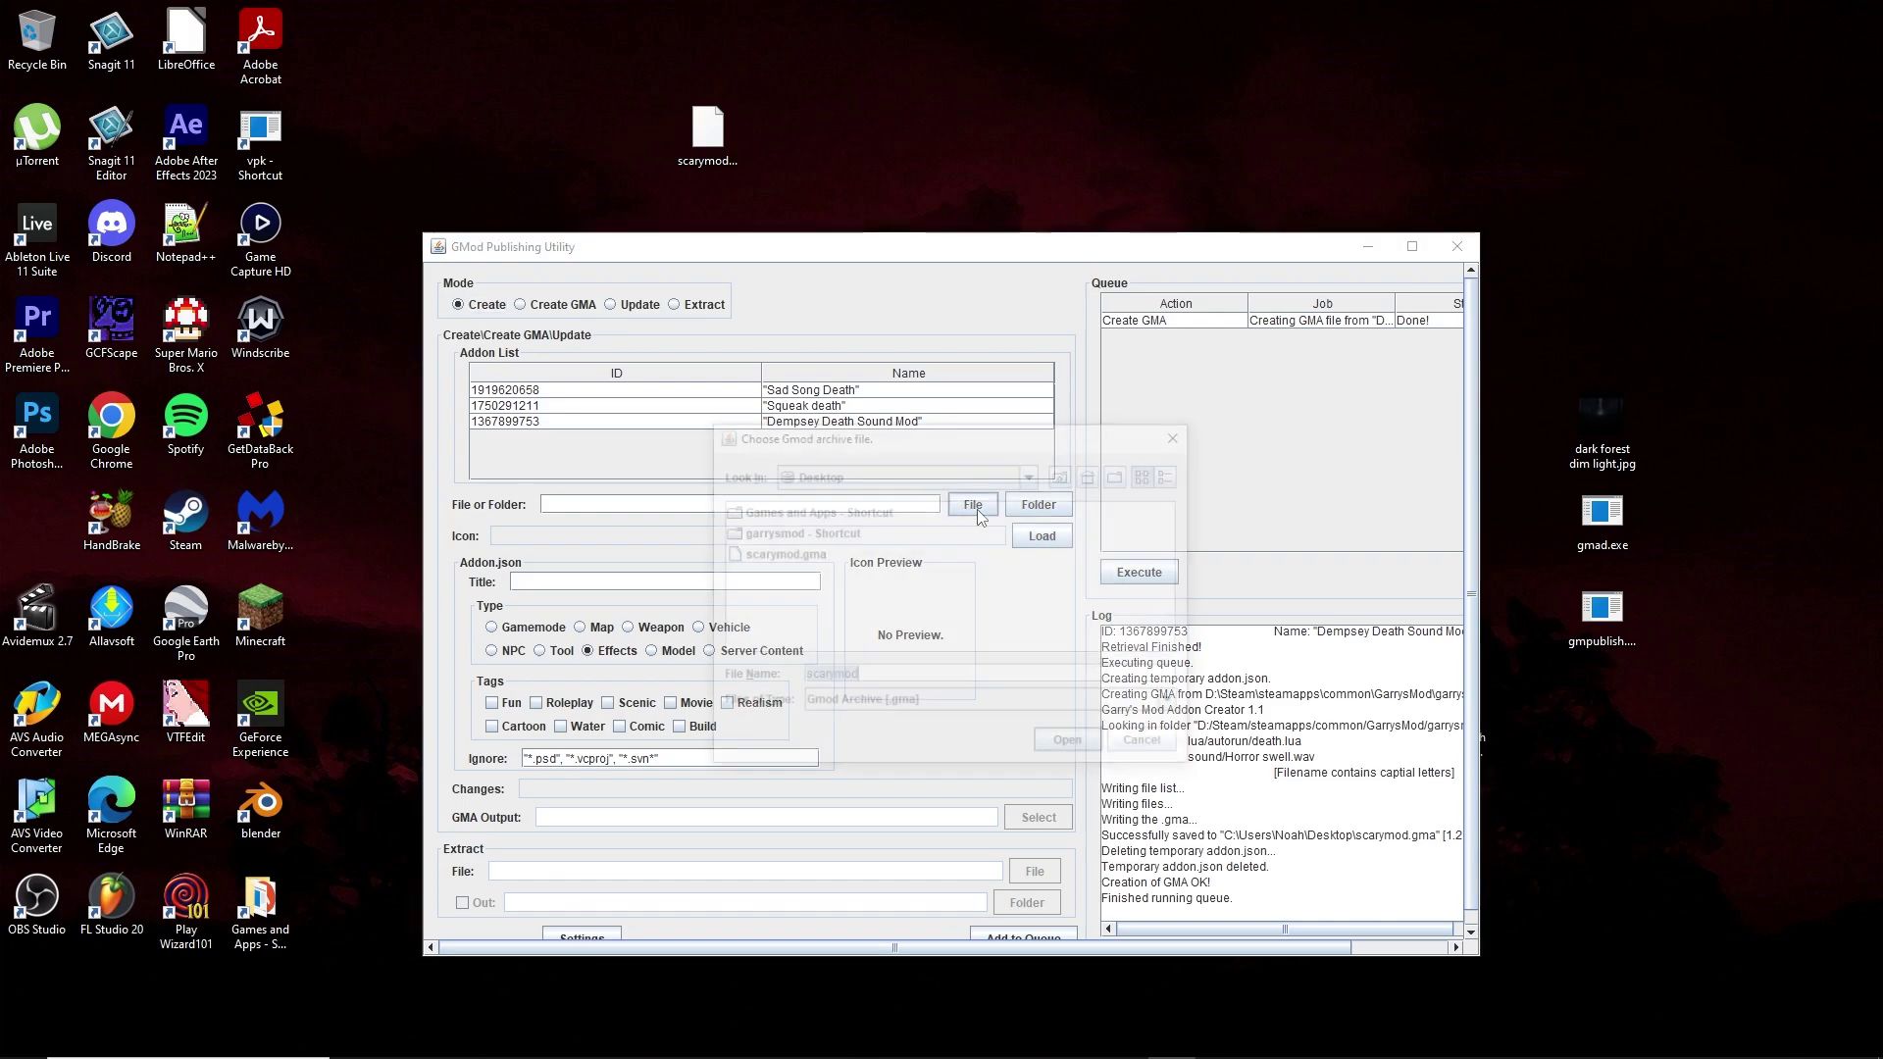
pyautogui.click(786, 561)
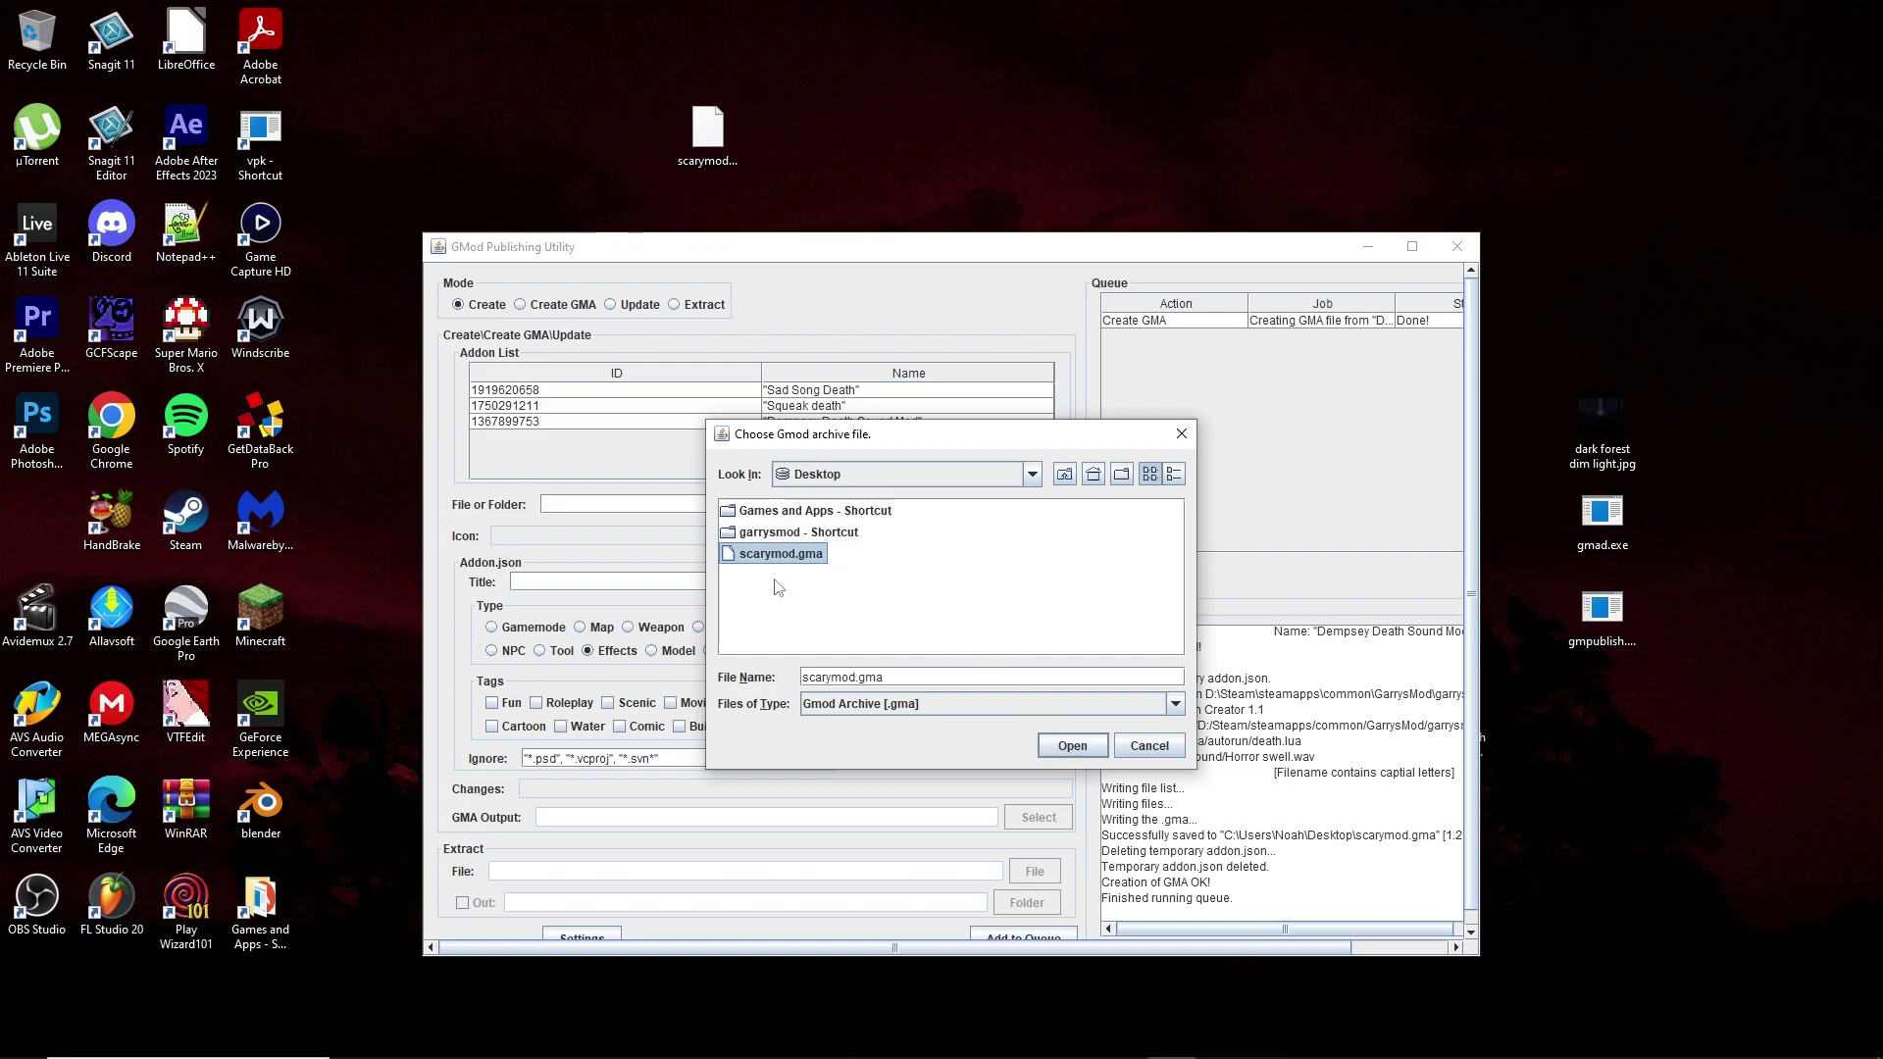
pyautogui.click(805, 556)
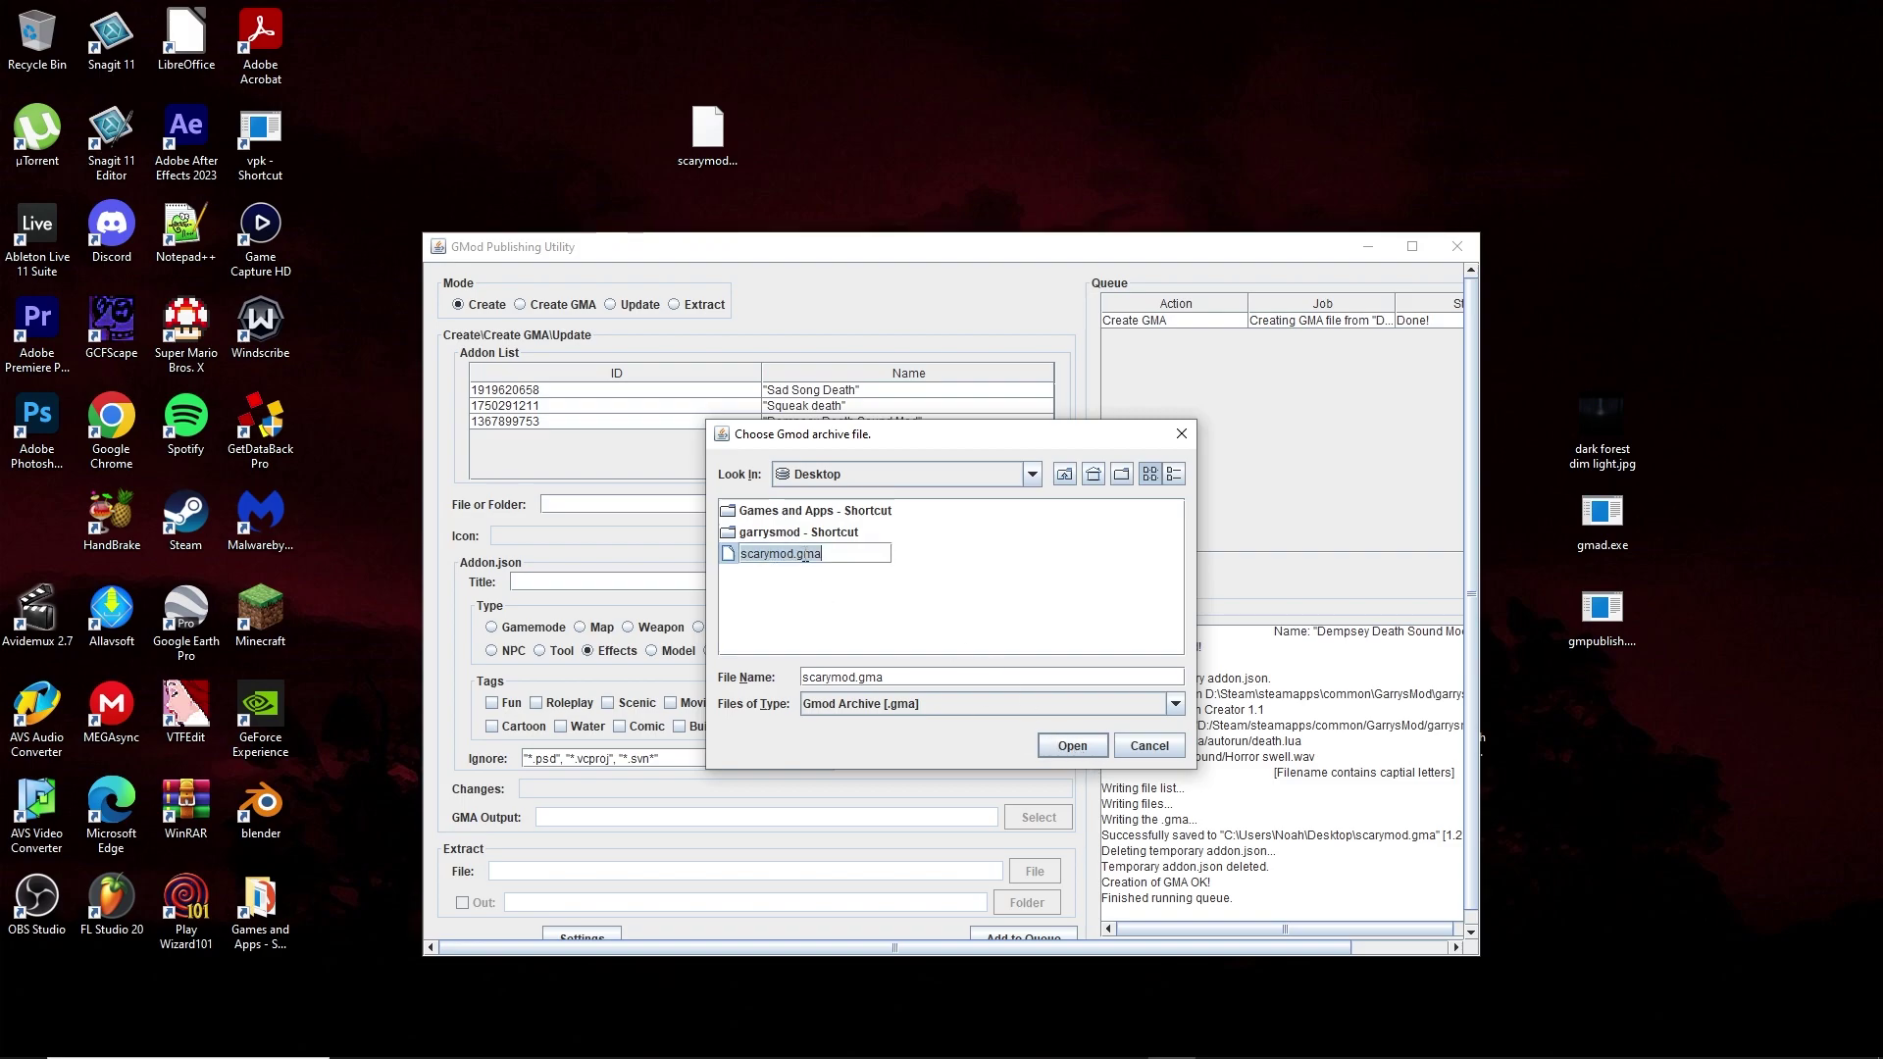
pyautogui.doubleClick(771, 561)
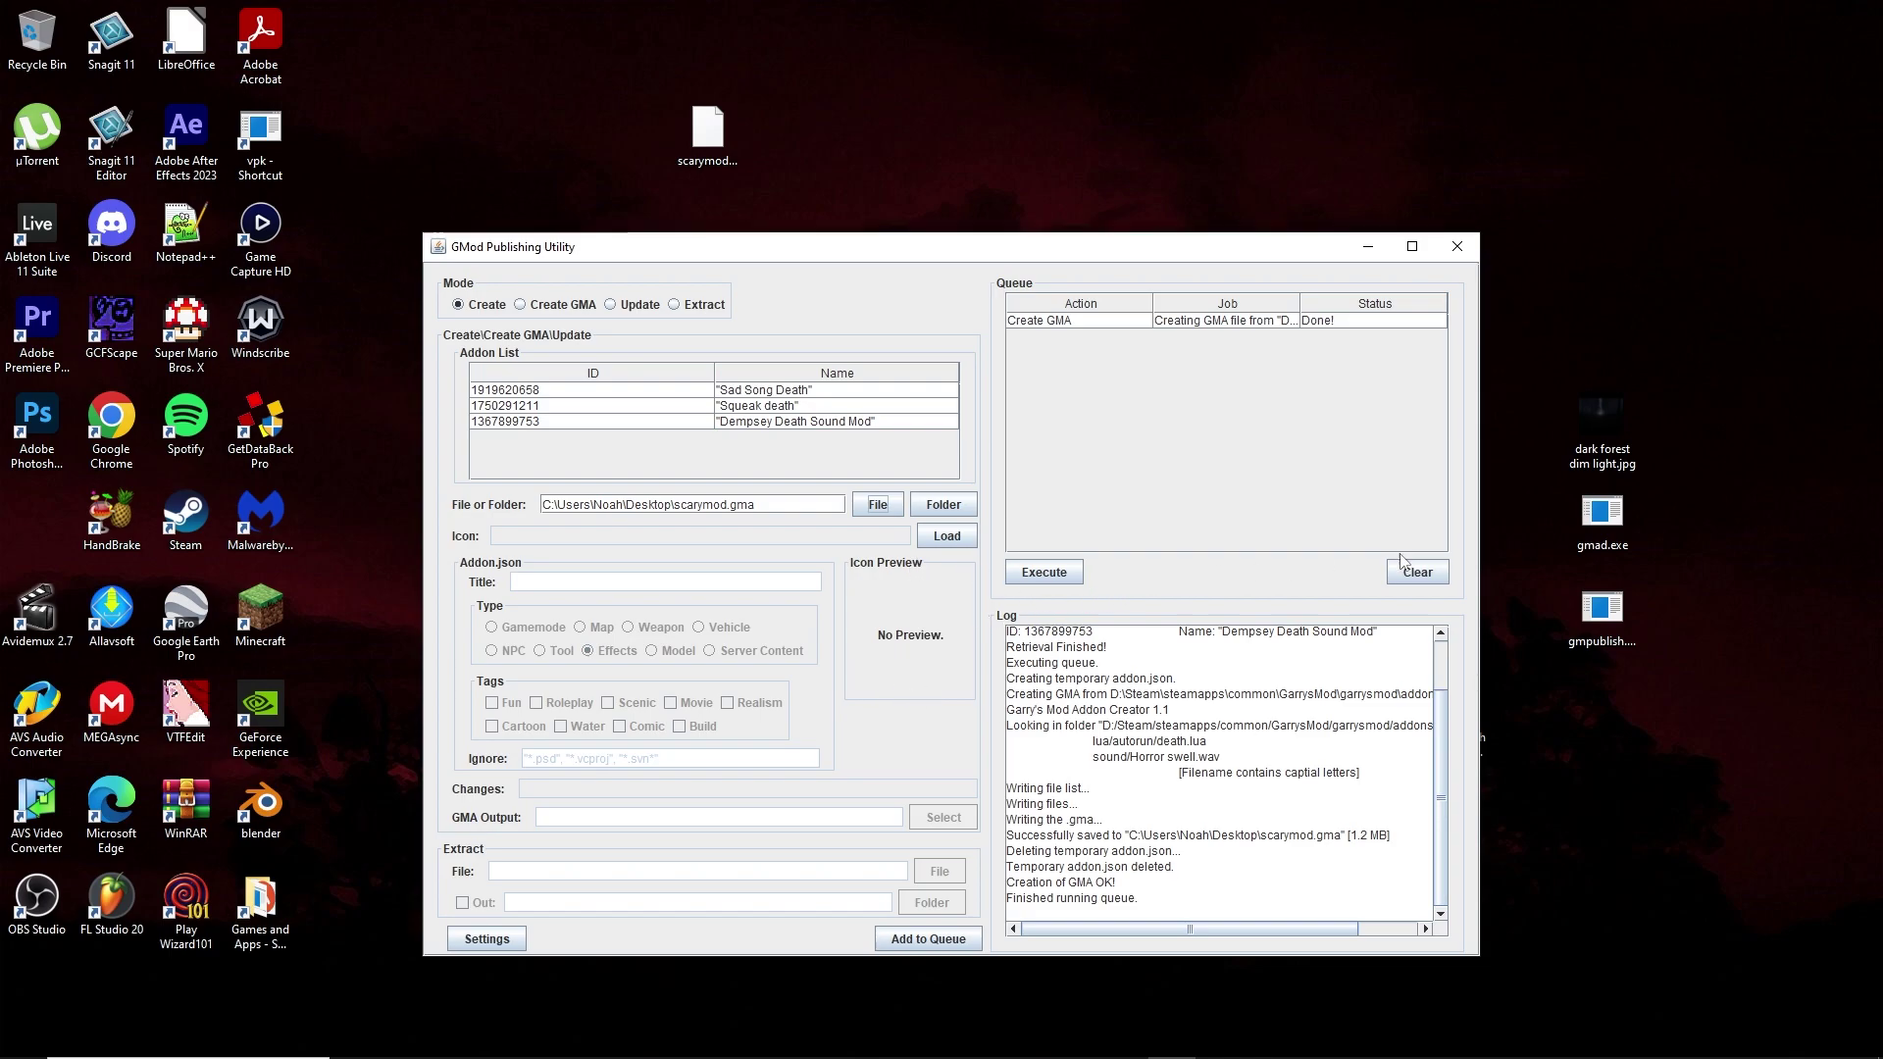
# Step: Load dark forest dim light.jpg from the Desktop as the addon icon, and queue and execute the Create job
pyautogui.click(1626, 439)
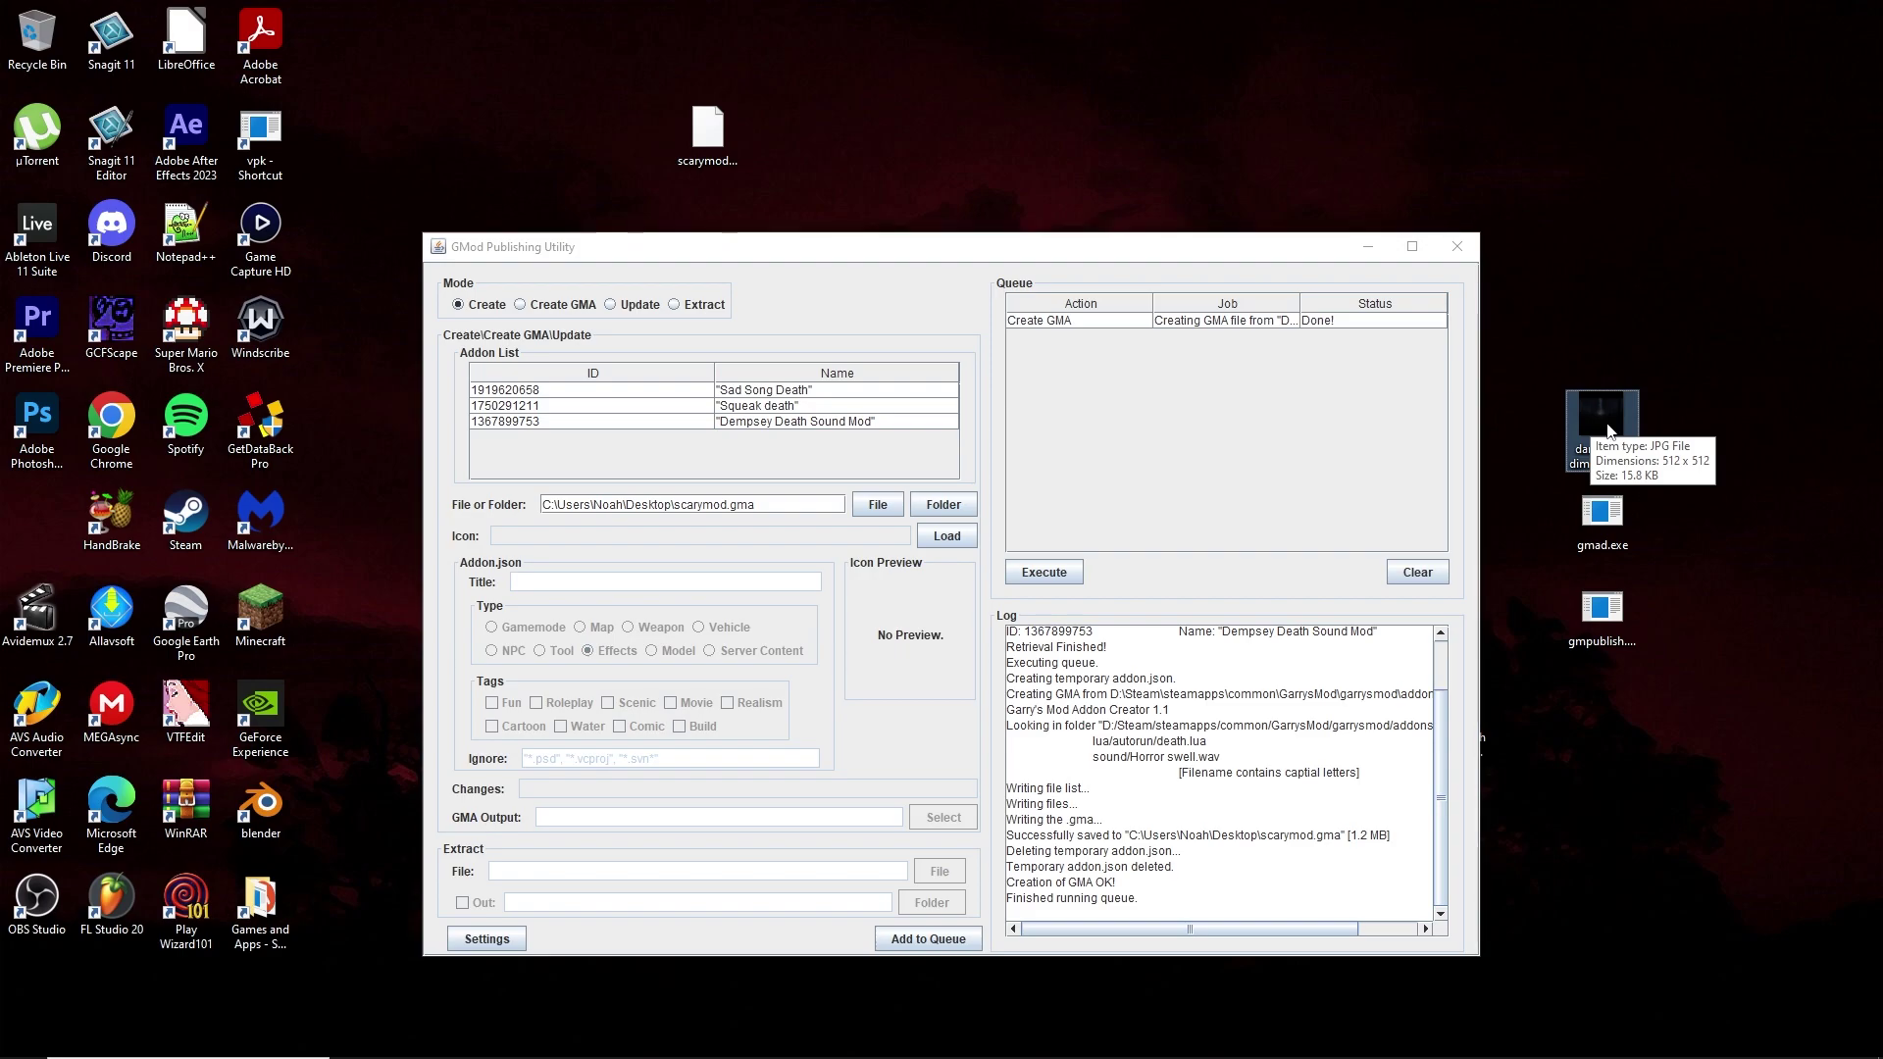
pyautogui.click(947, 536)
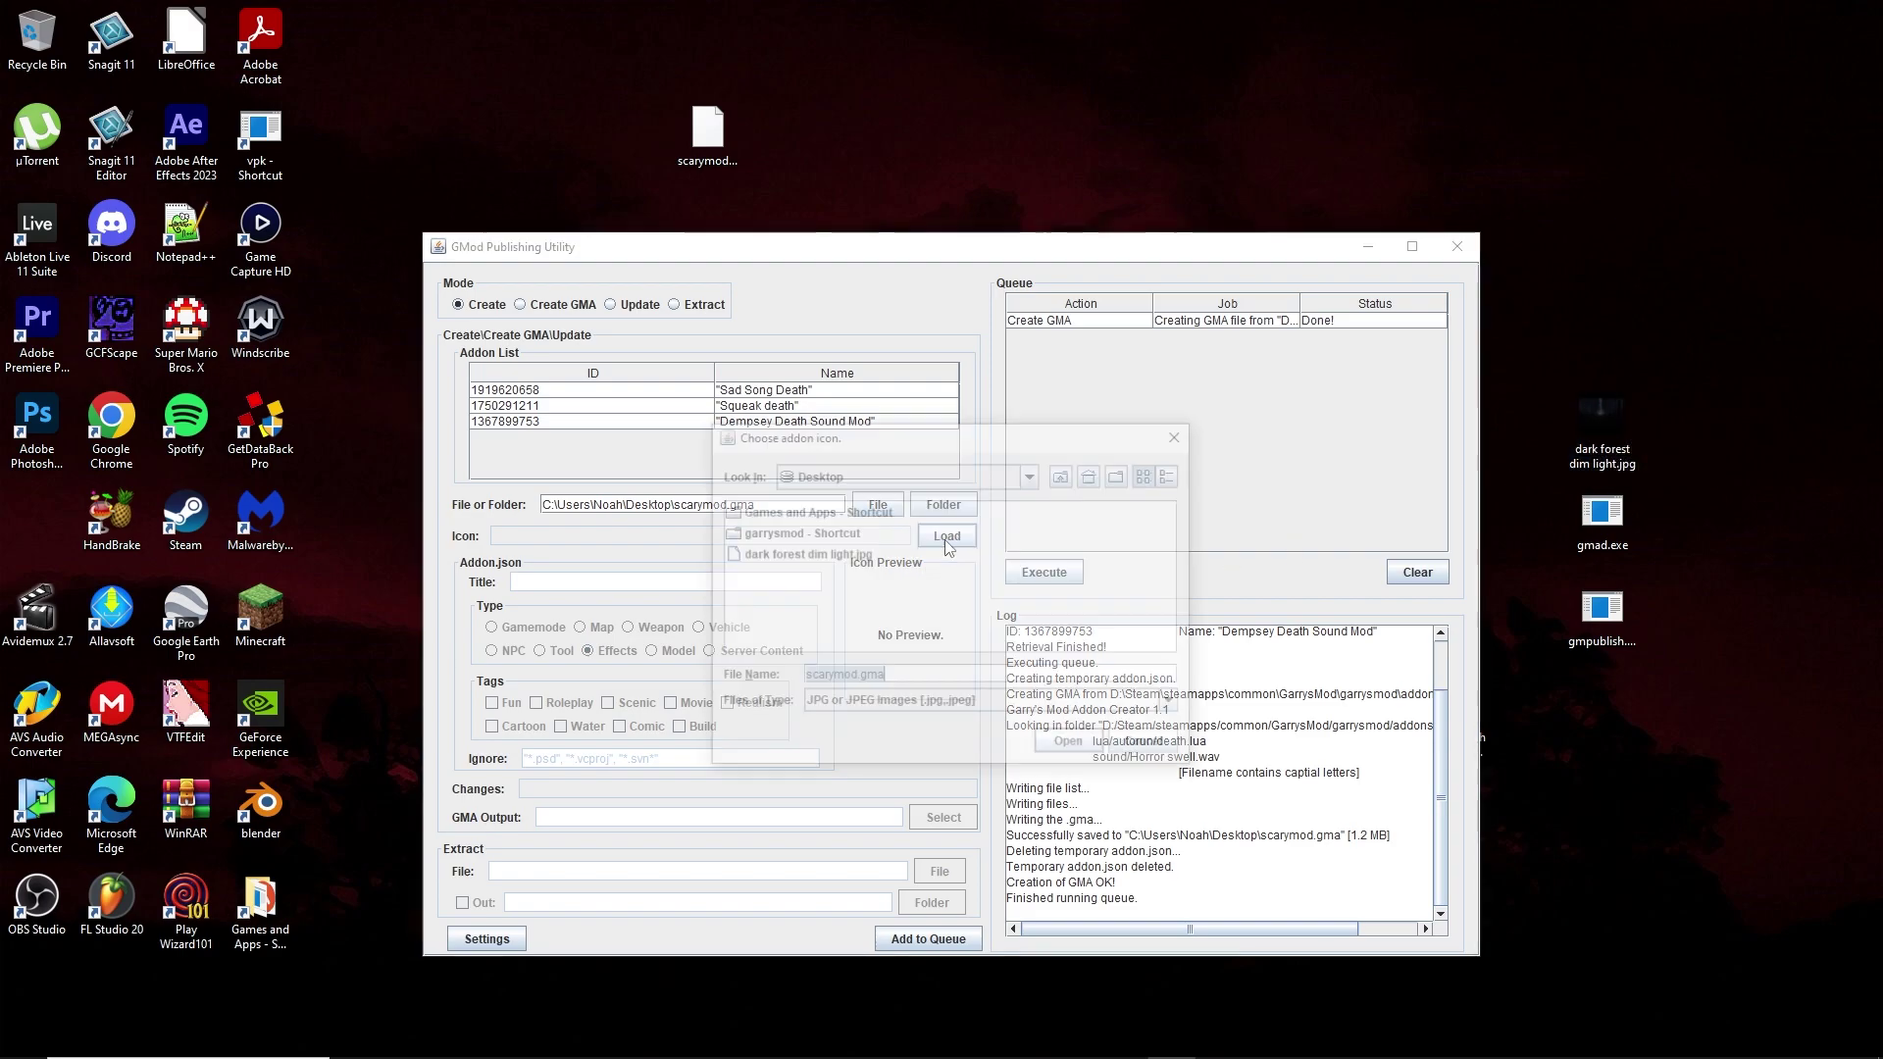
pyautogui.click(835, 555)
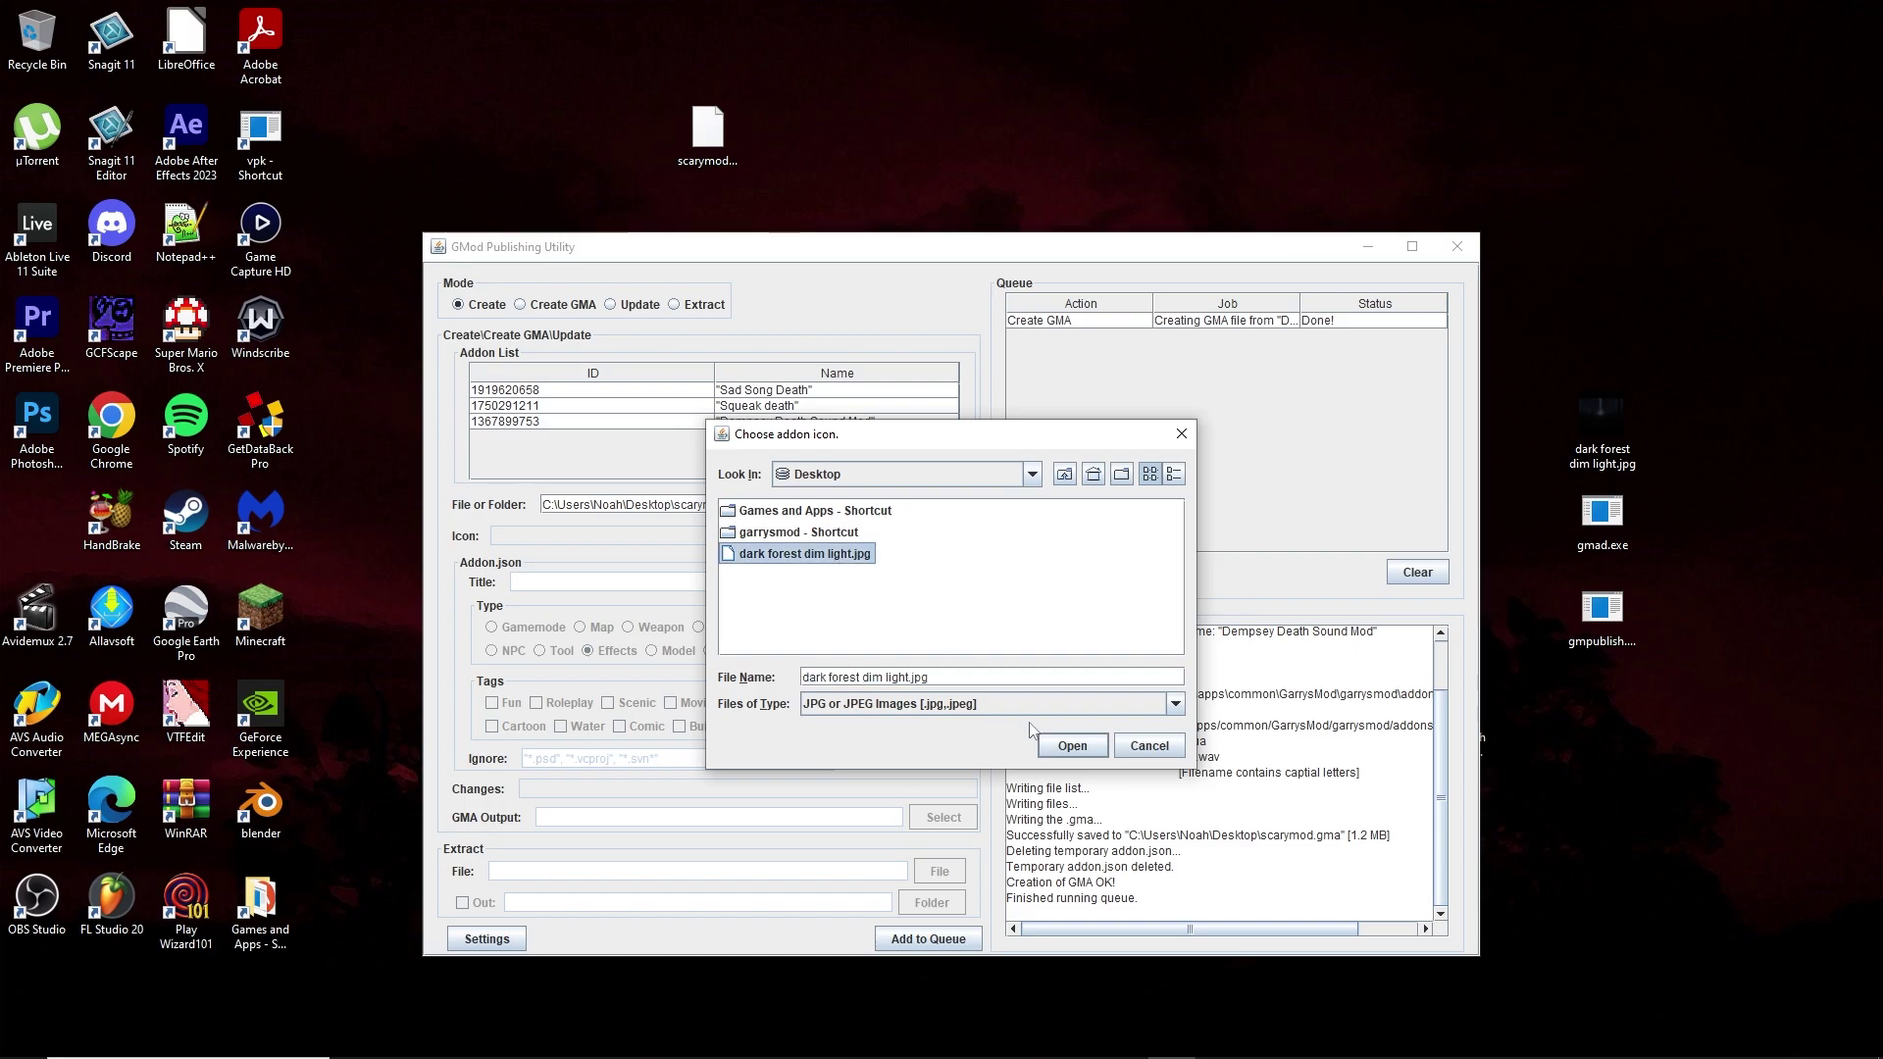
pyautogui.click(1071, 747)
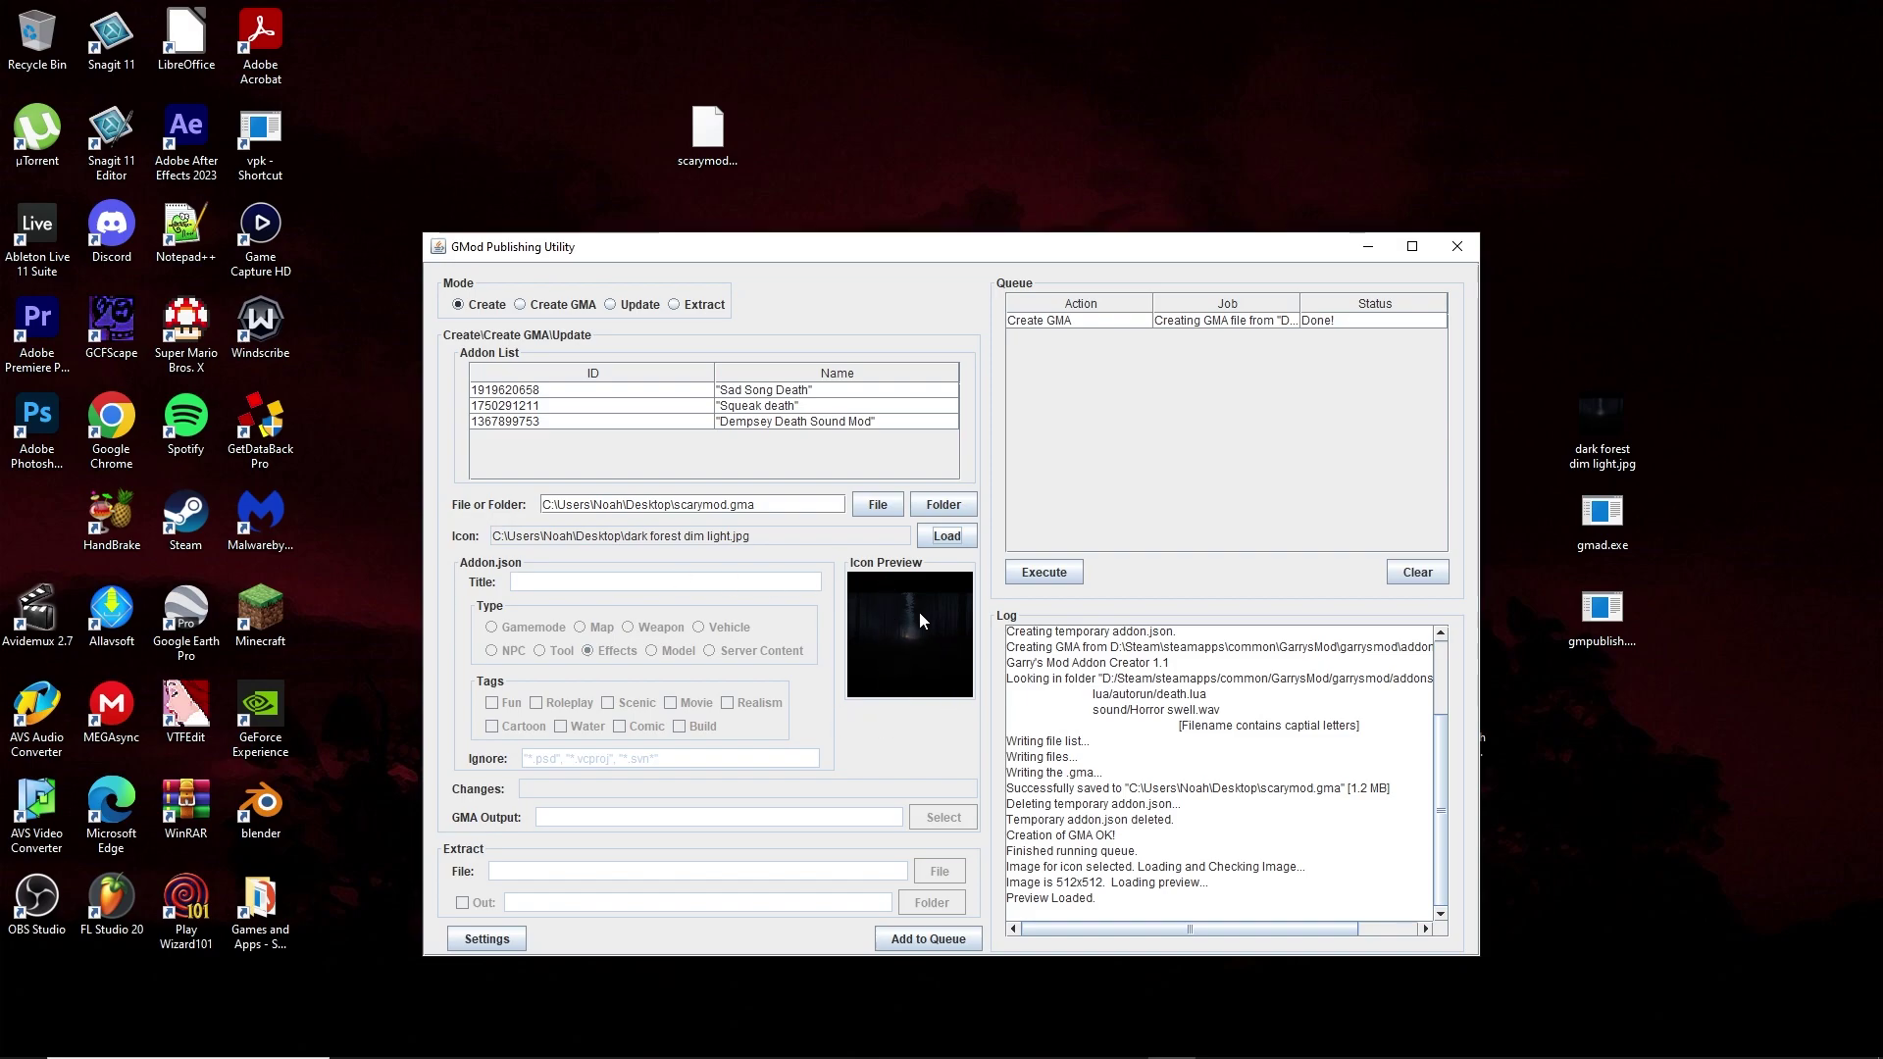
pyautogui.click(930, 941)
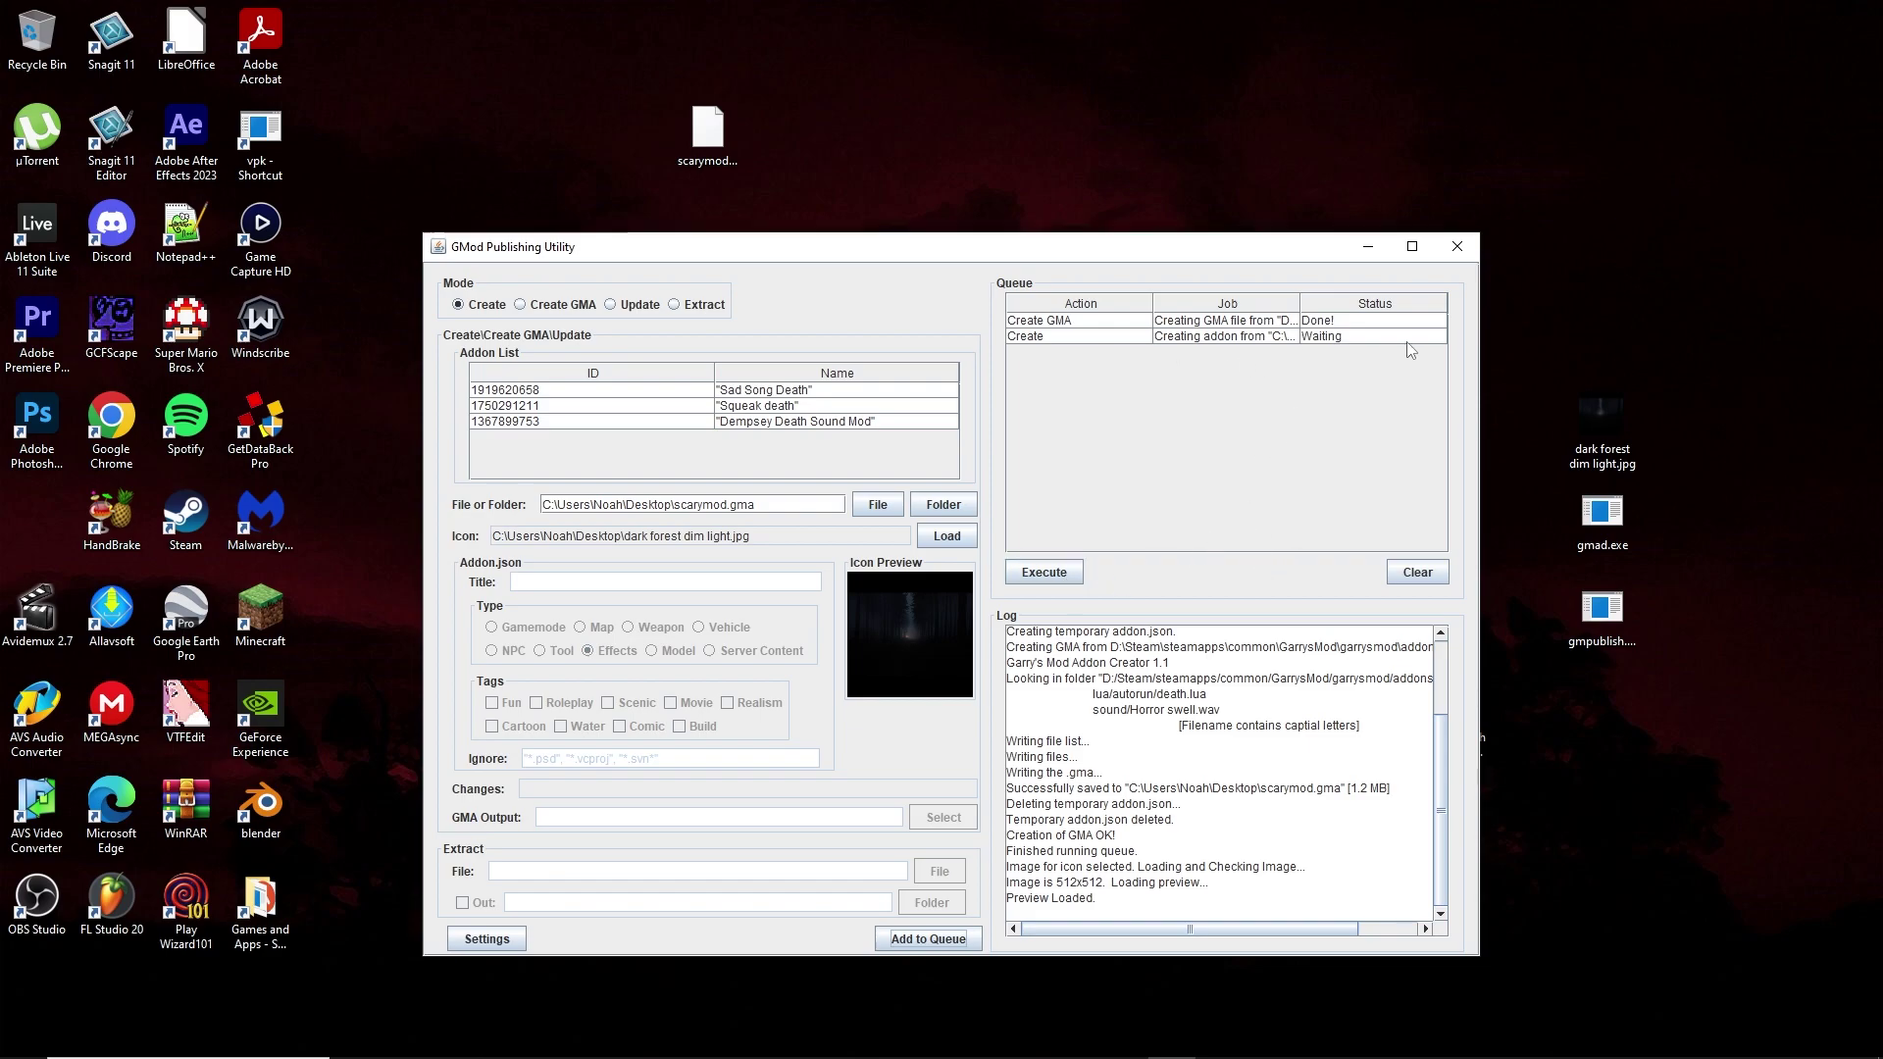
pyautogui.click(1045, 573)
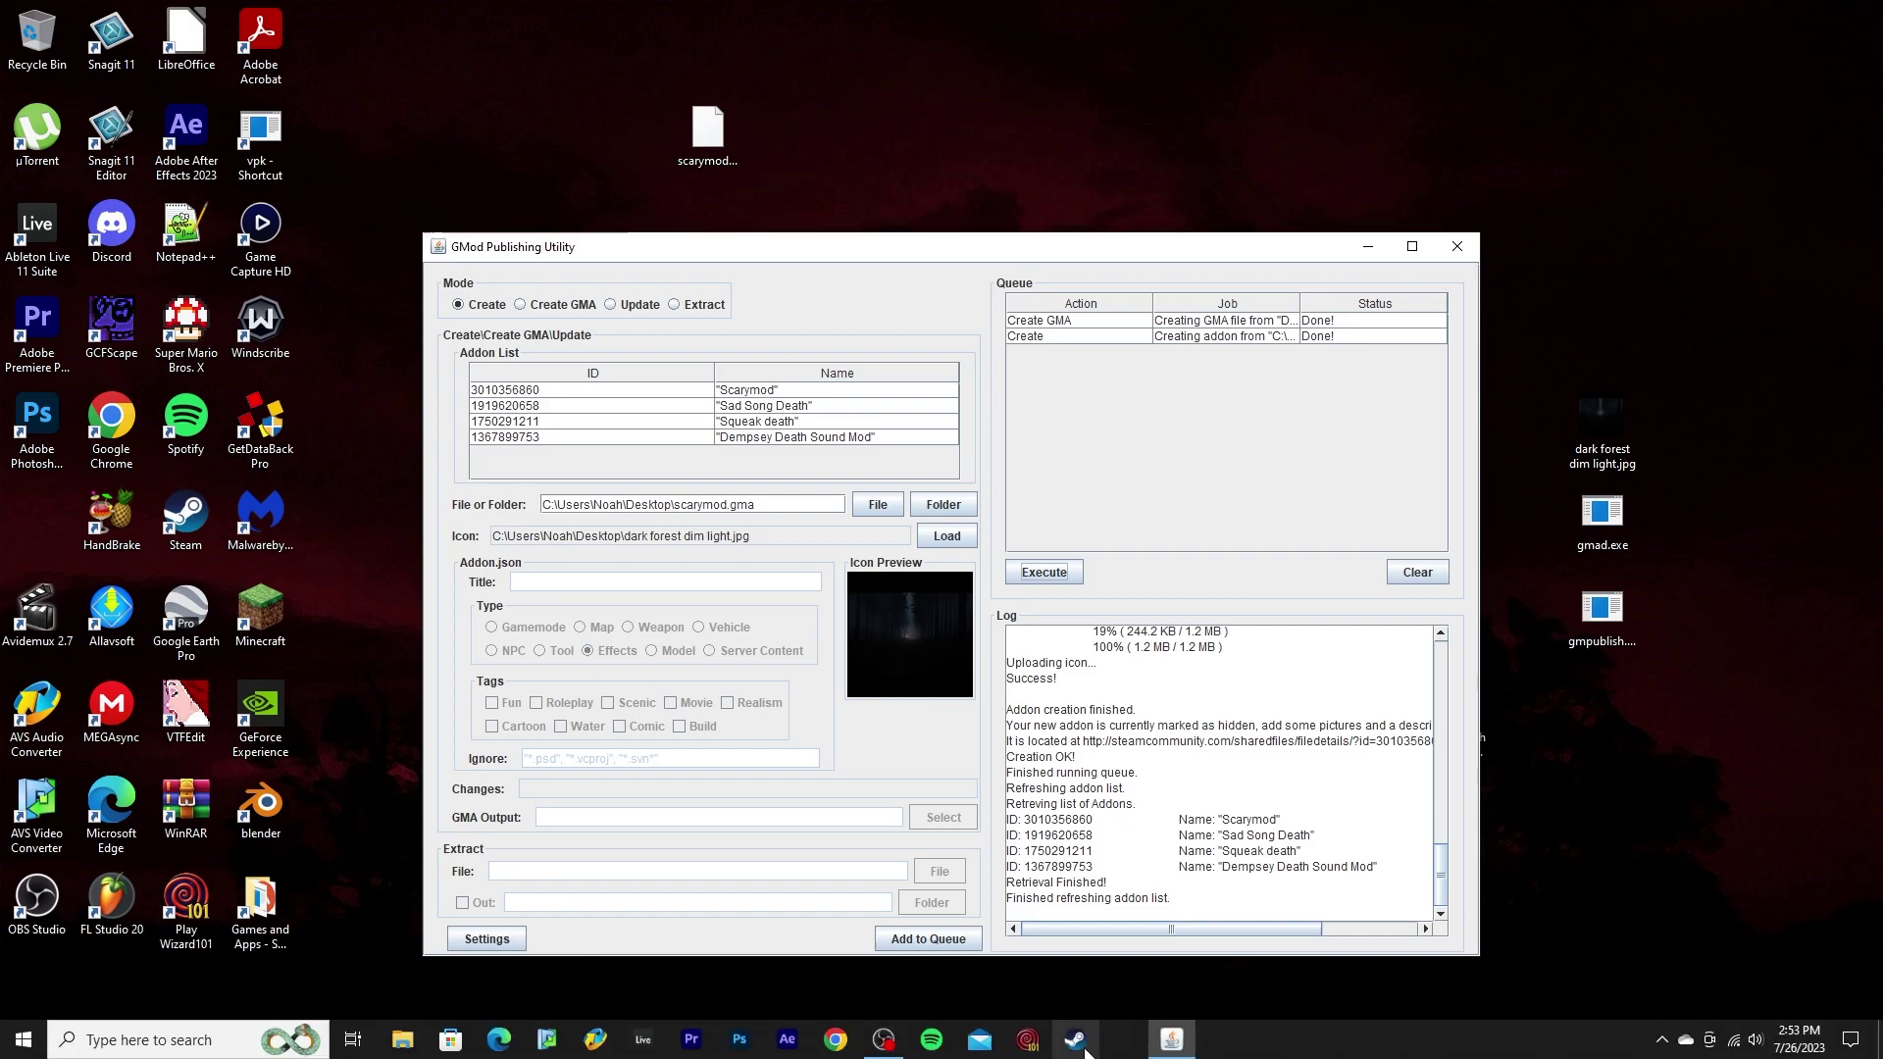
# Step: Switch to Steam, open the Scarymod page from the profile's Workshop Items, and look over its details and owner controls
pyautogui.click(1078, 1041)
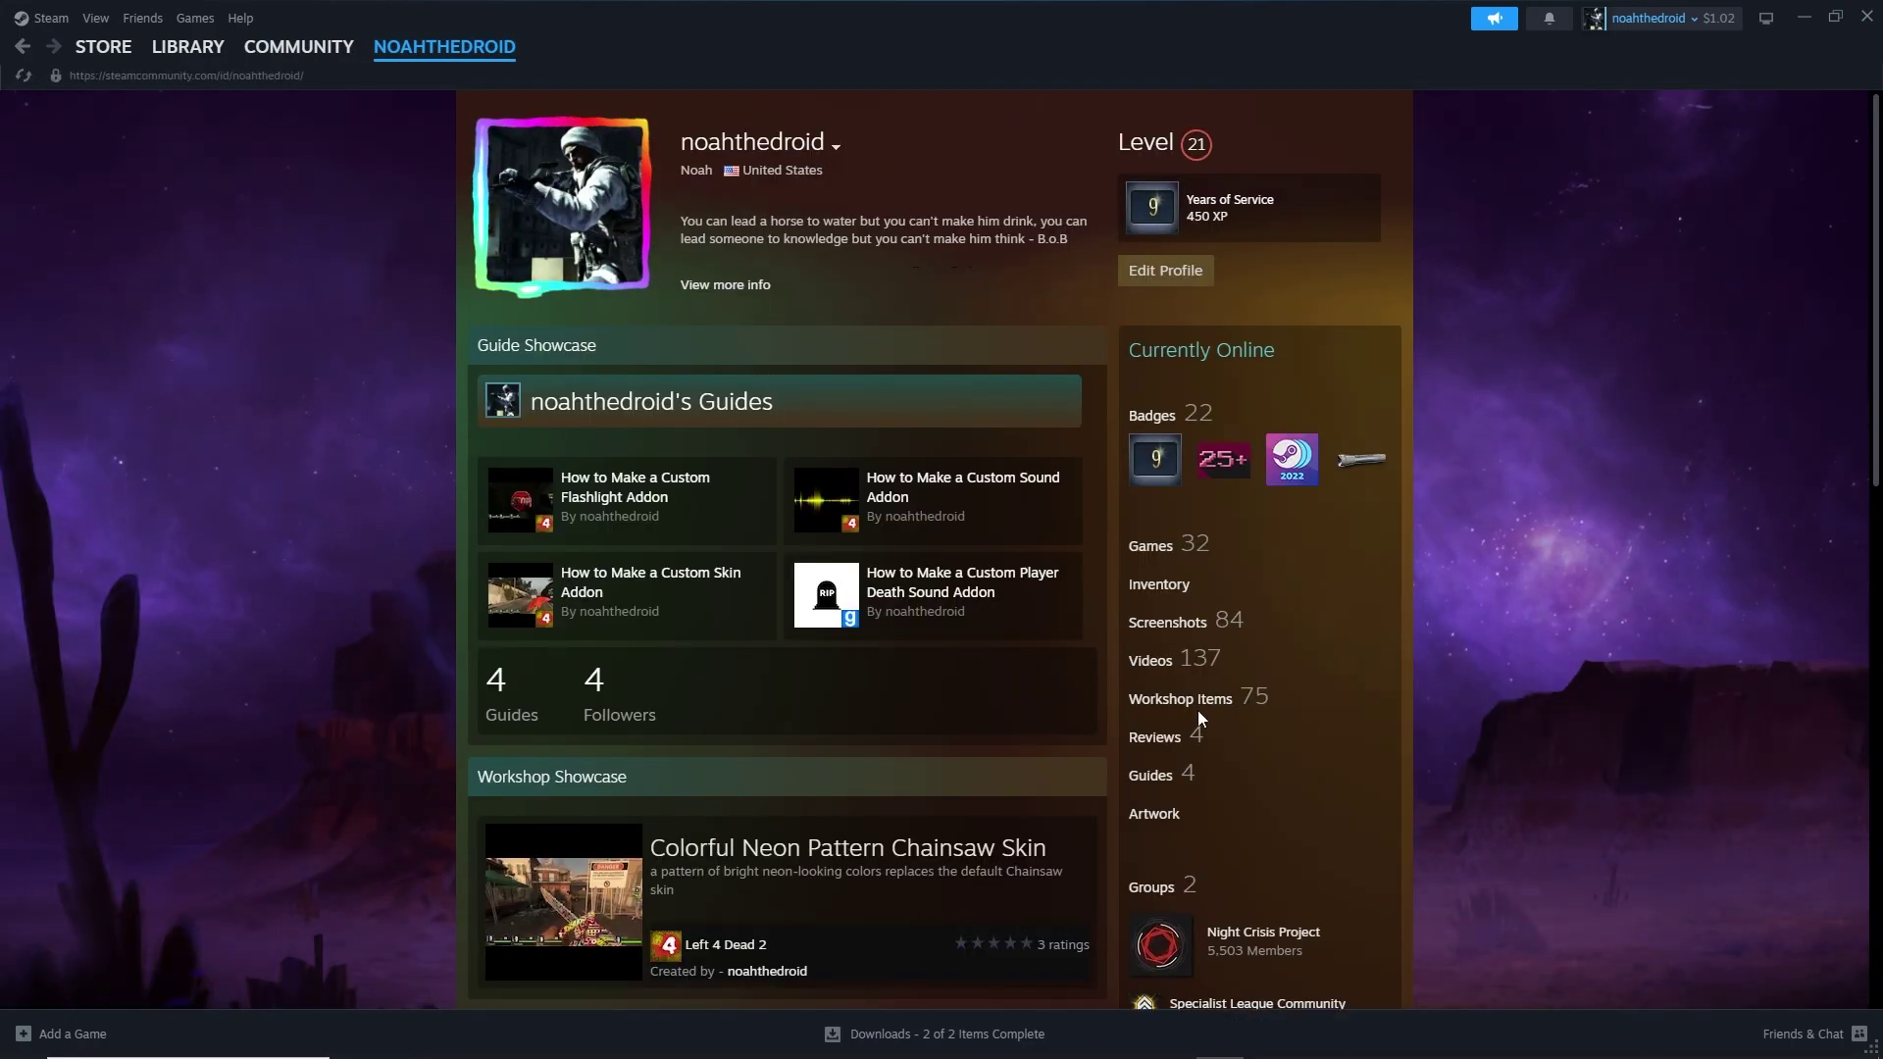
pyautogui.click(1177, 714)
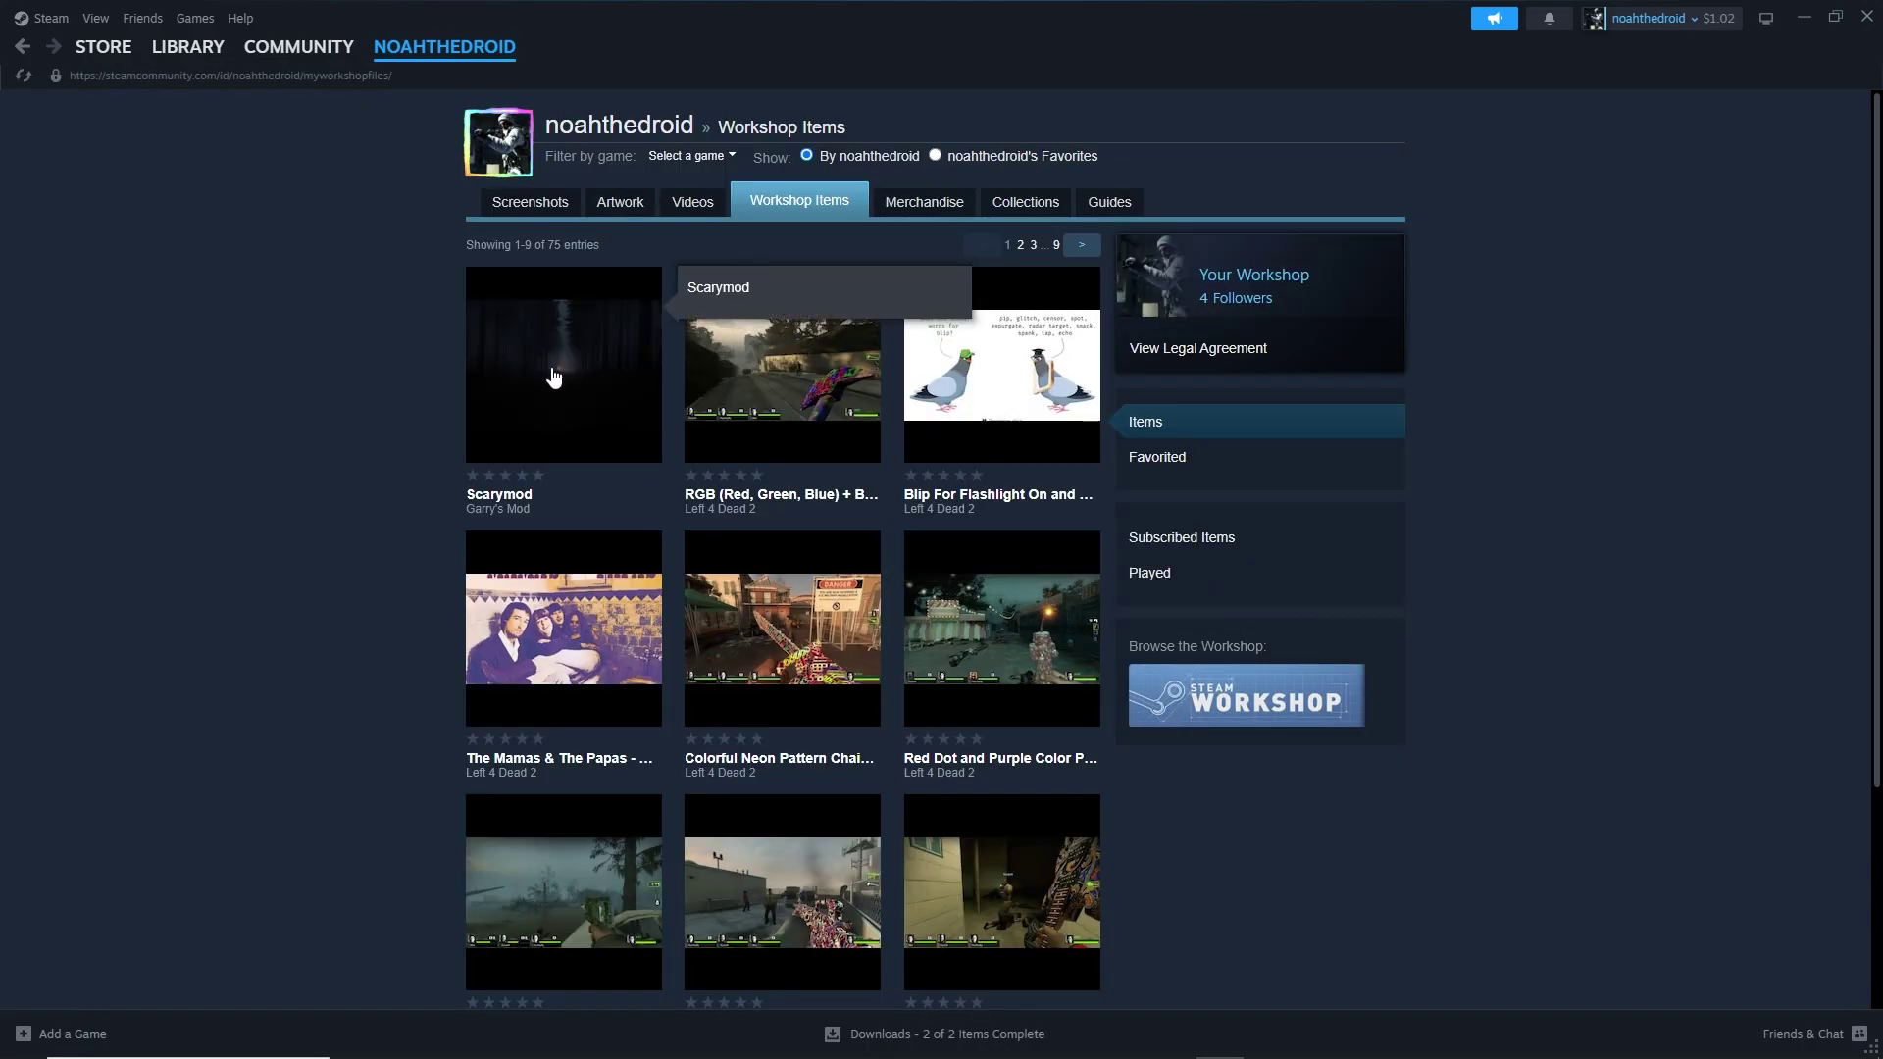
pyautogui.click(539, 371)
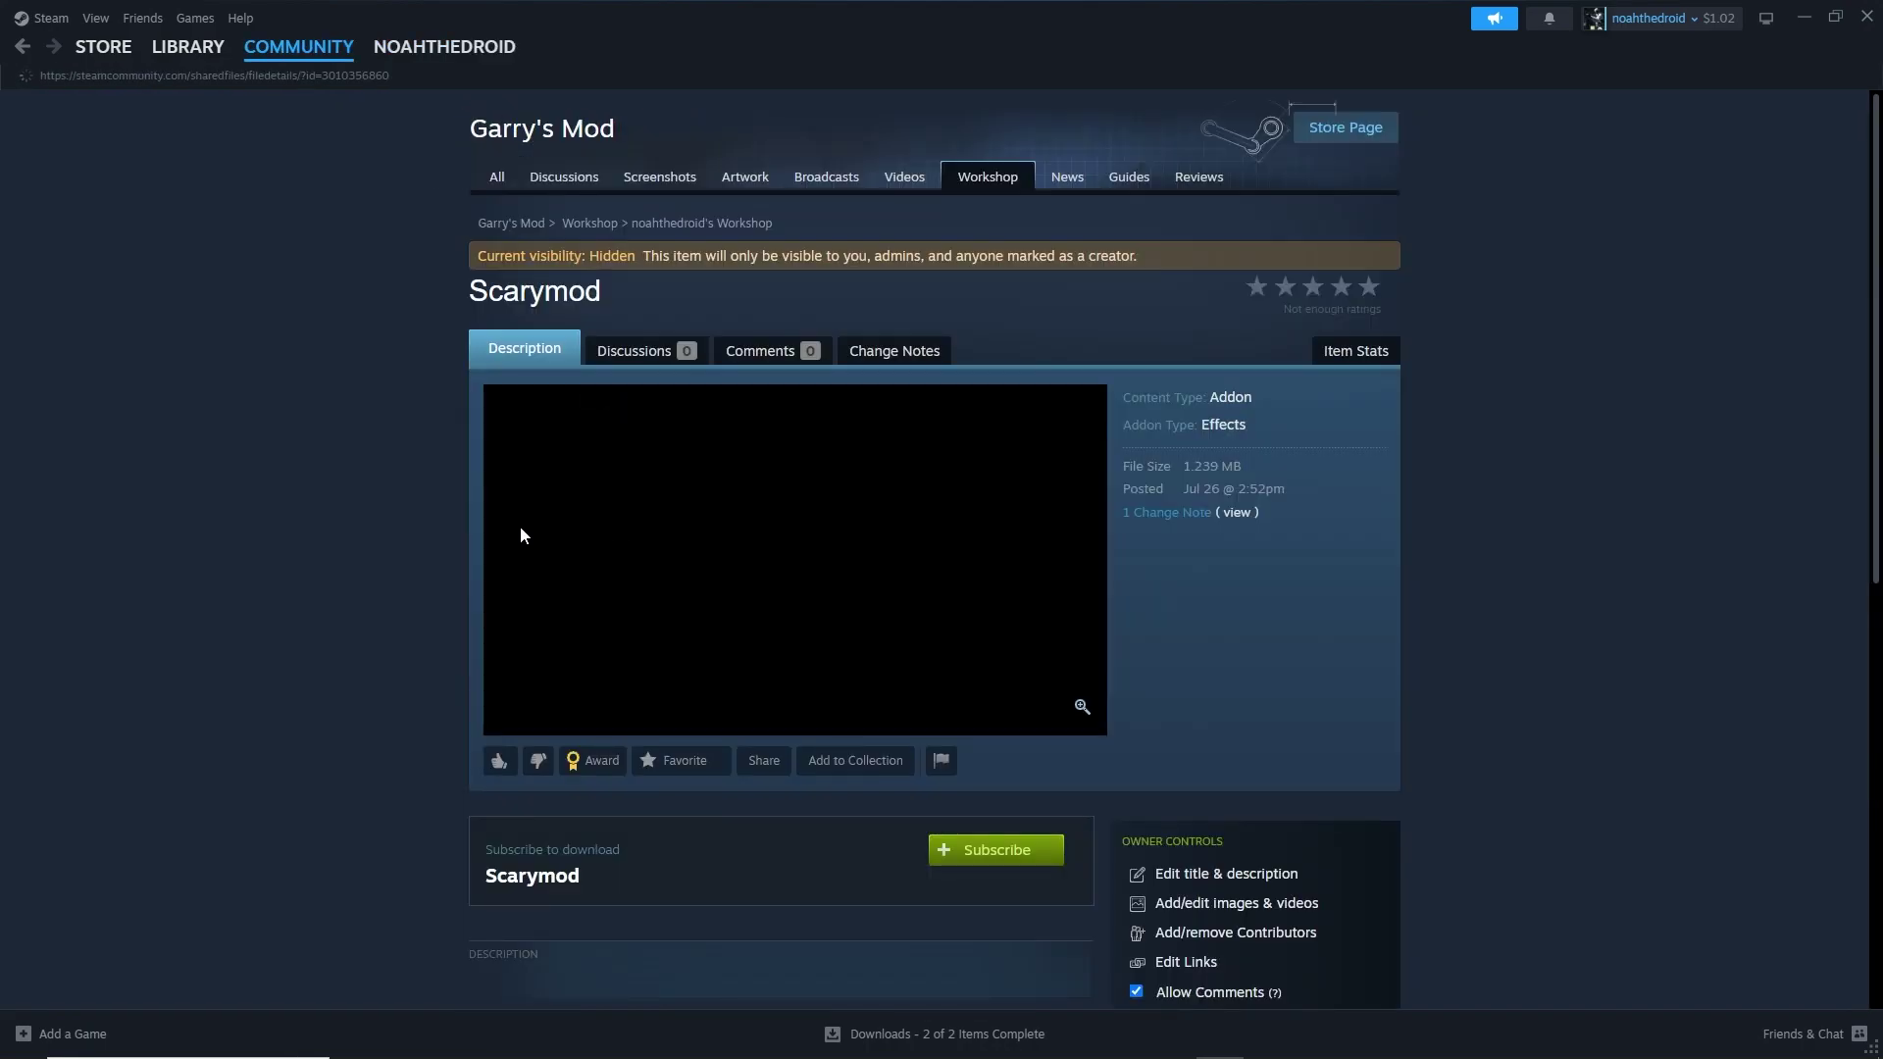
pyautogui.scroll(-2, 419, 632)
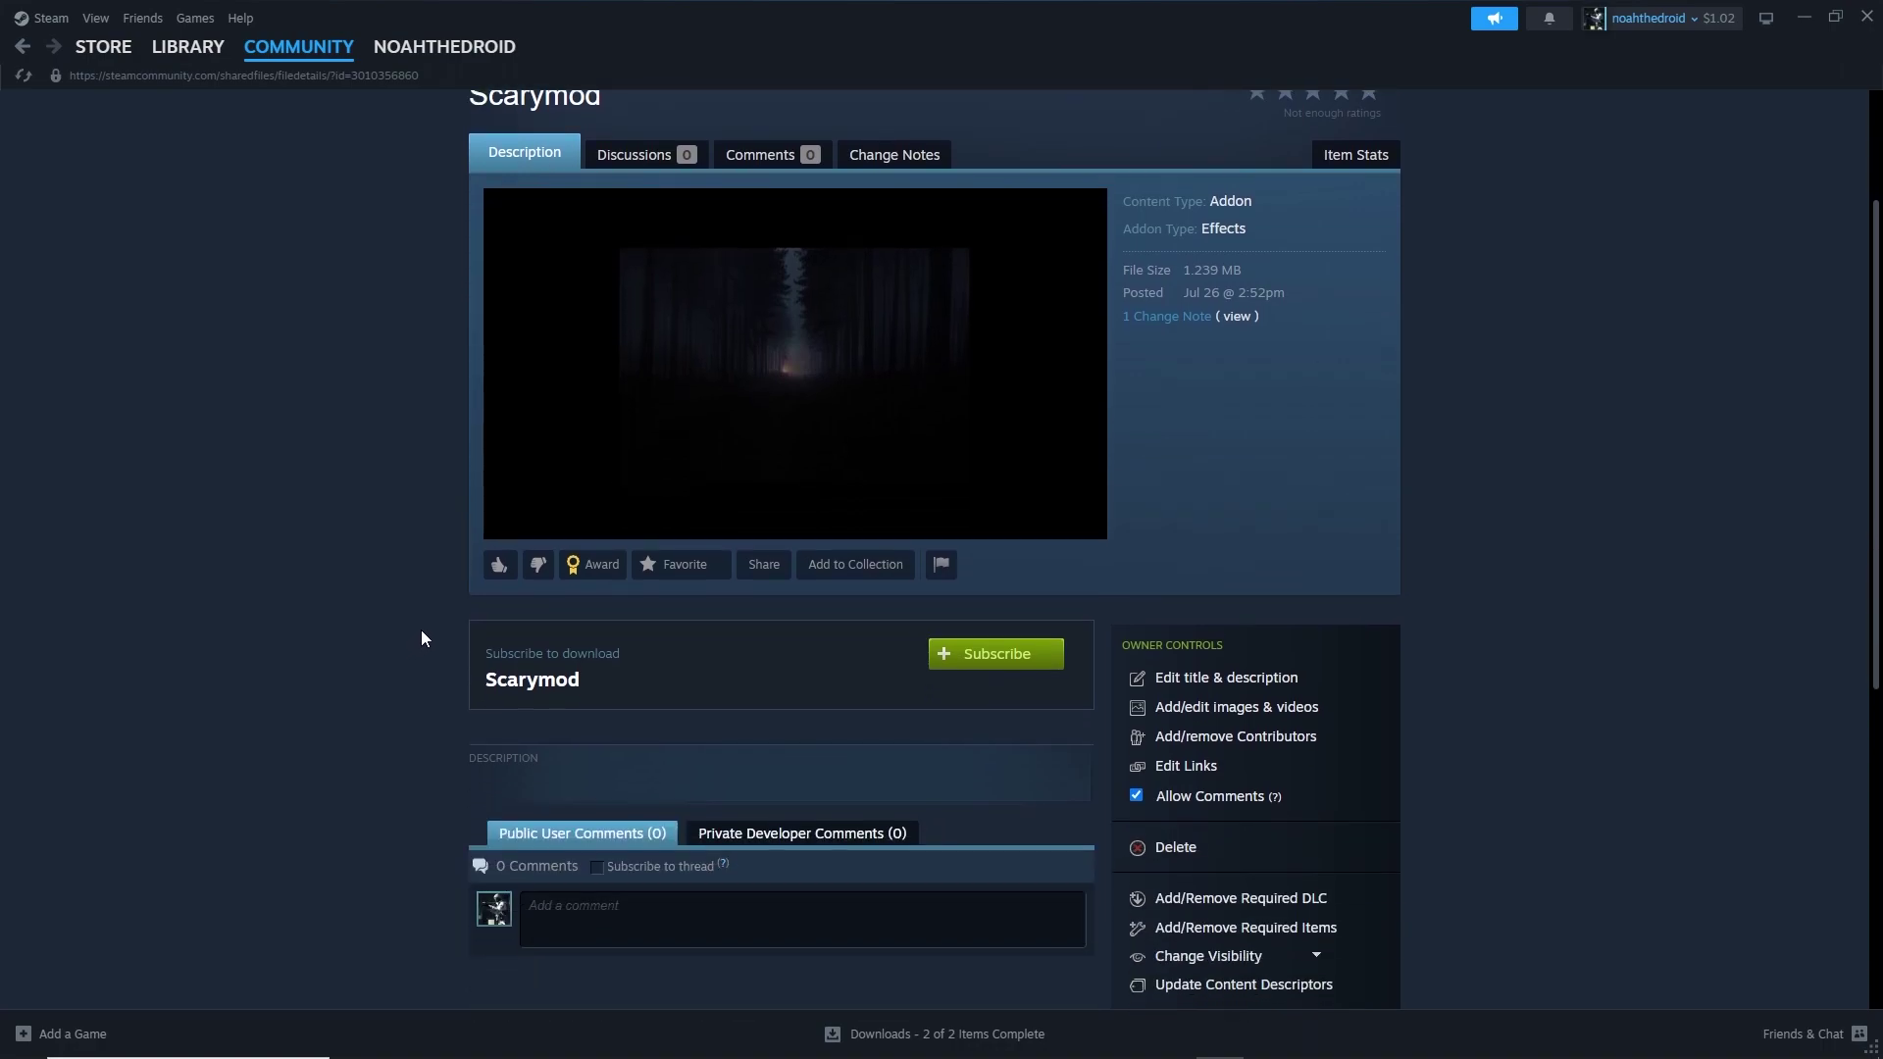
pyautogui.scroll(-2, 420, 634)
pyautogui.scroll(3, 420, 640)
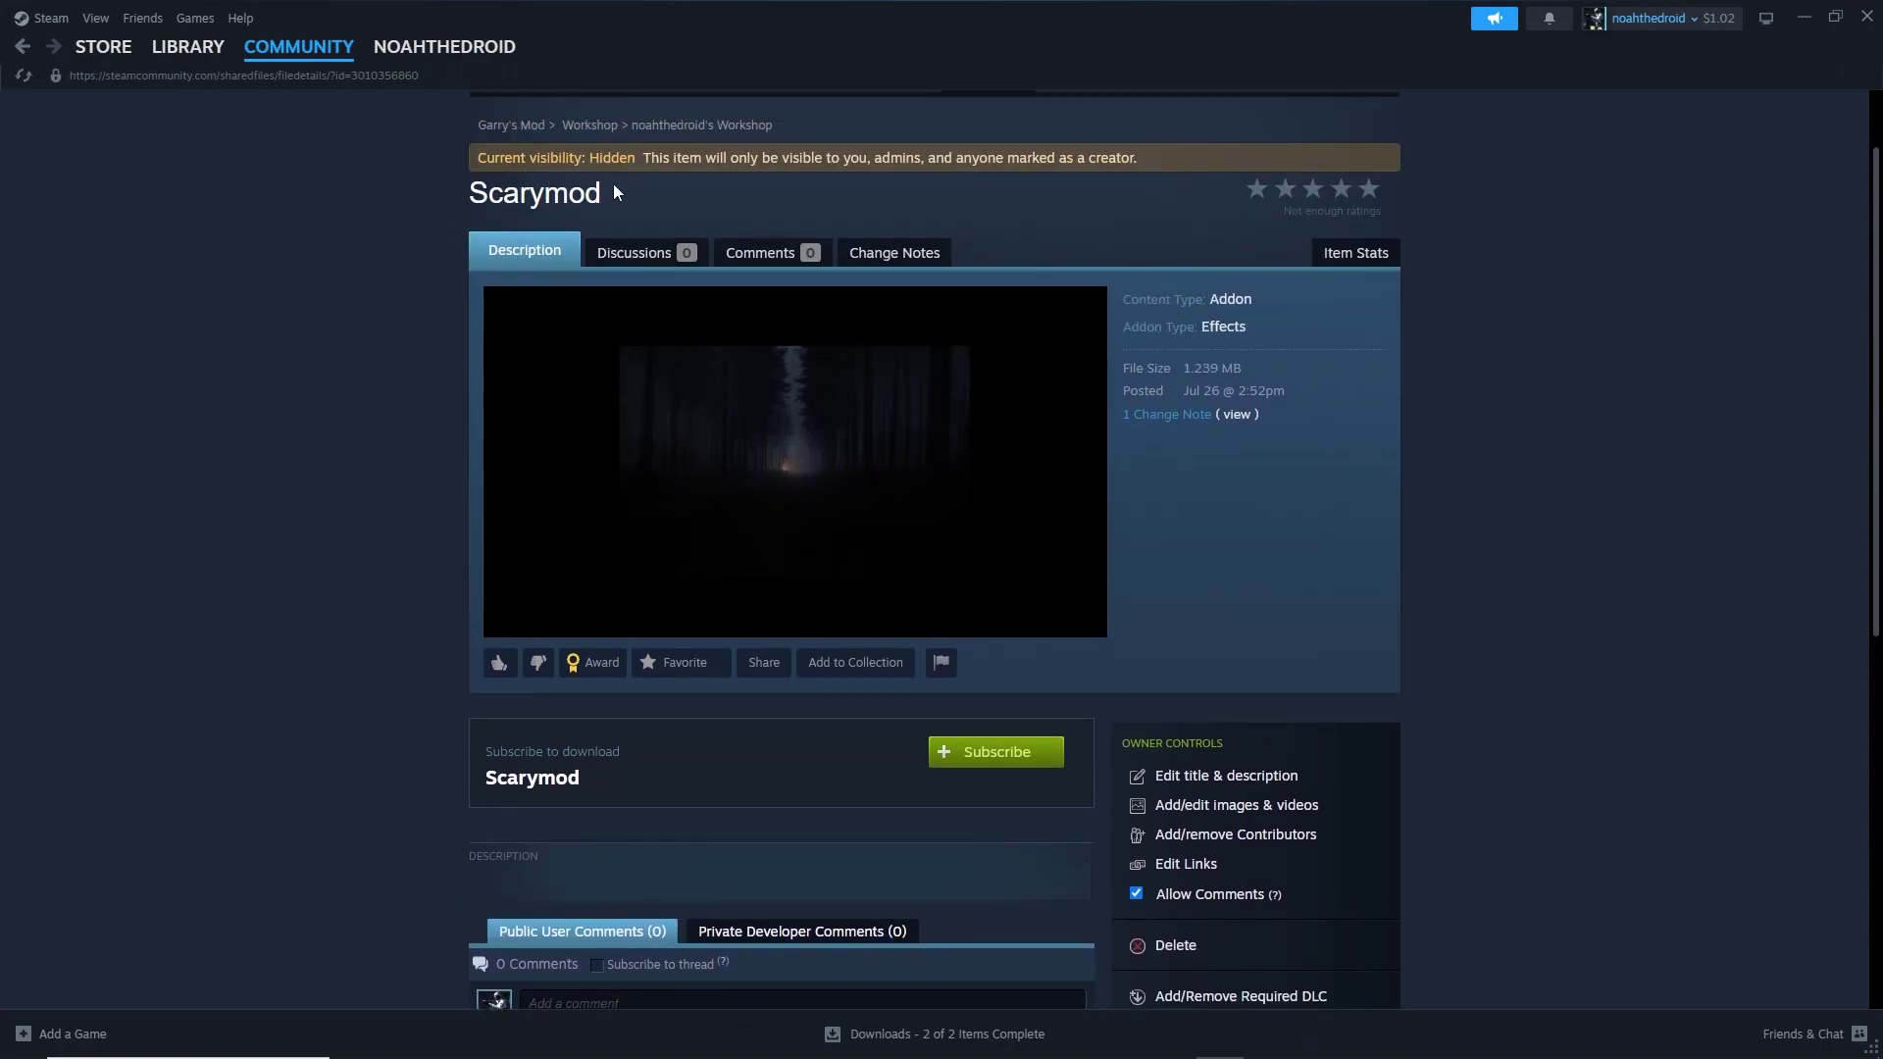
pyautogui.scroll(1, 686, 294)
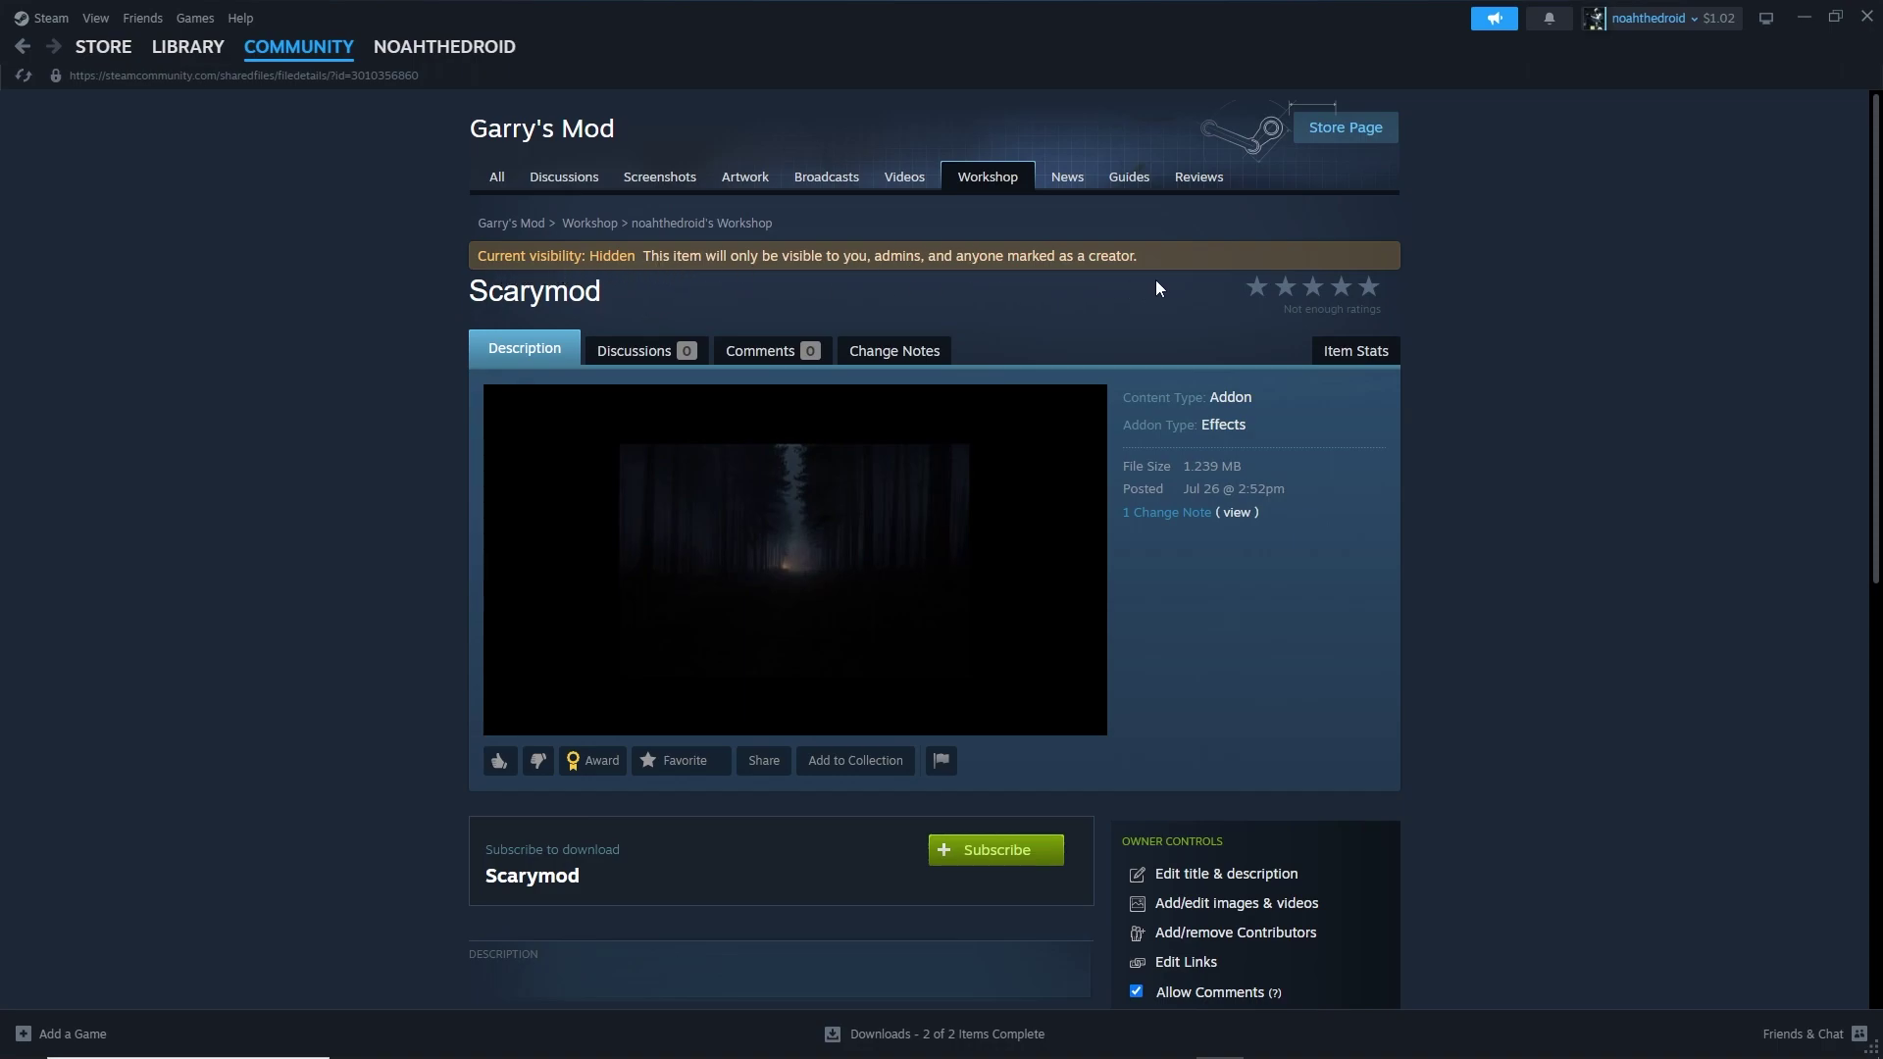
# Step: Change the Scarymod workshop item's visibility to Public in the owner controls
pyautogui.scroll(-4, 1155, 287)
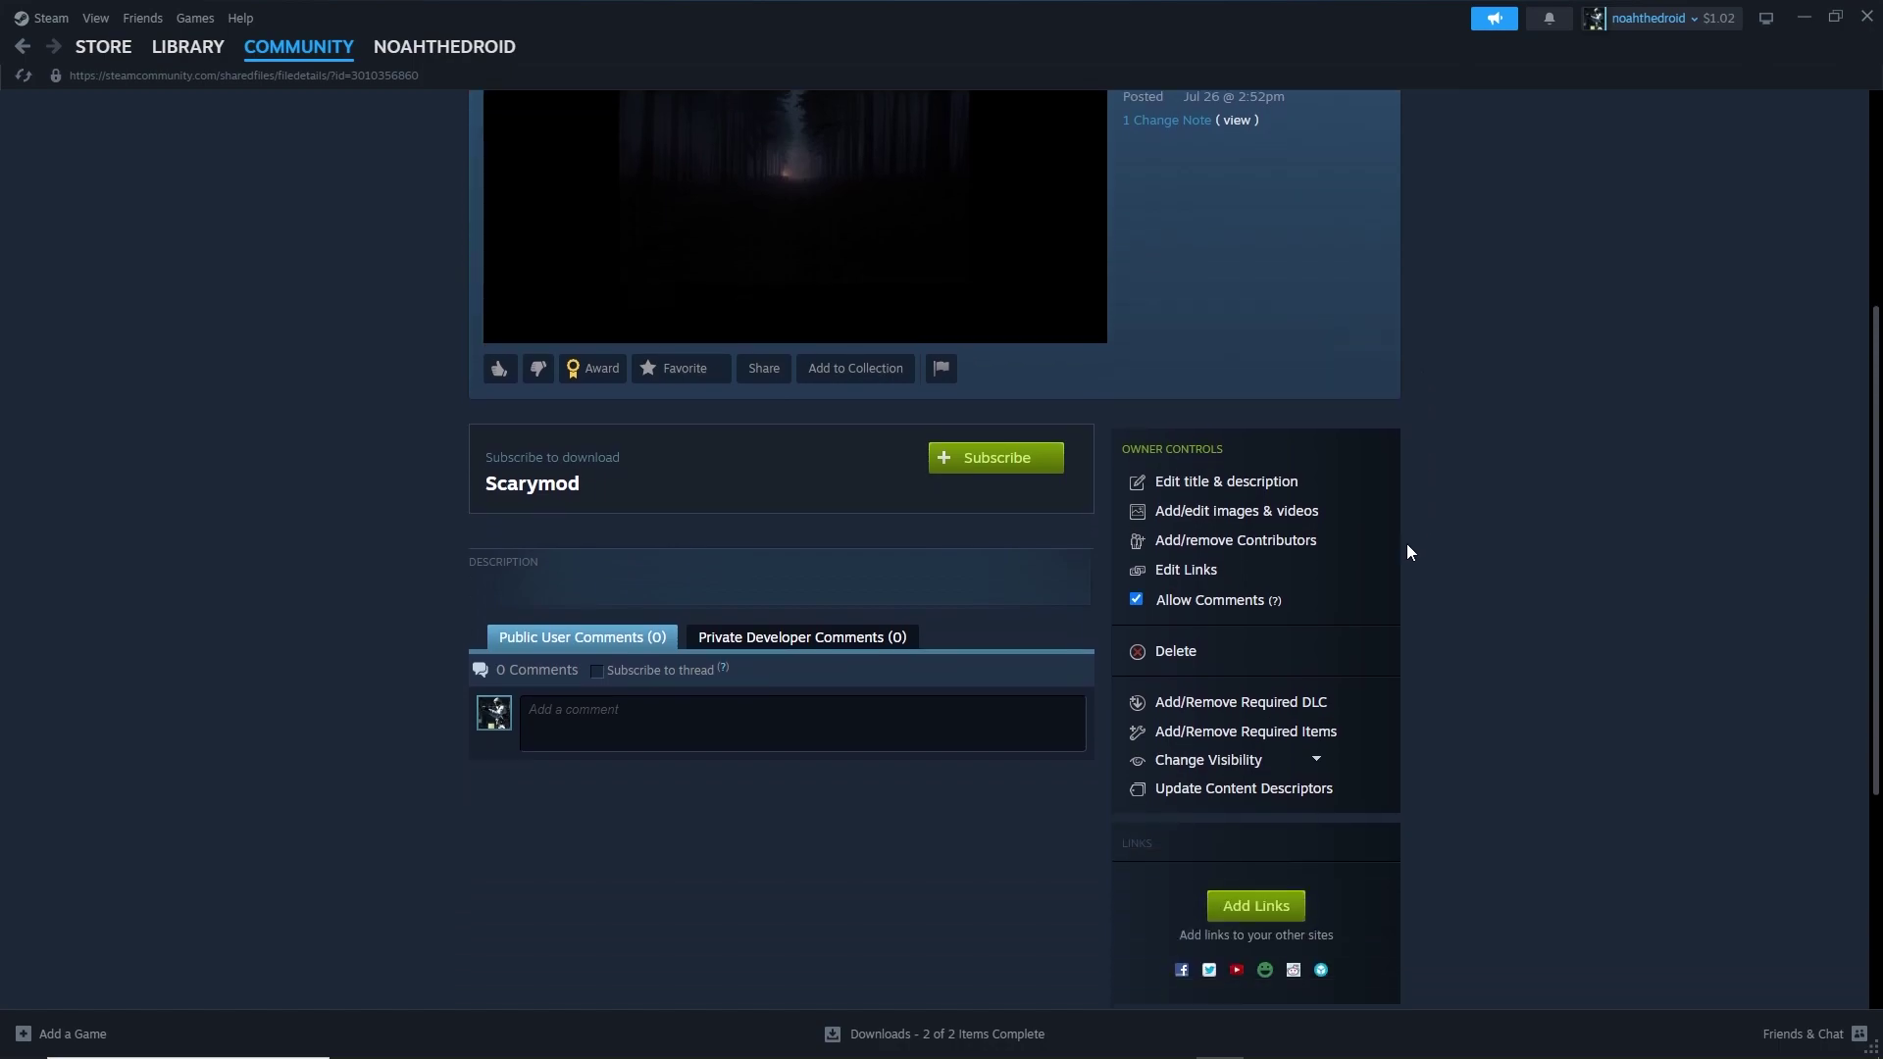
pyautogui.click(1261, 762)
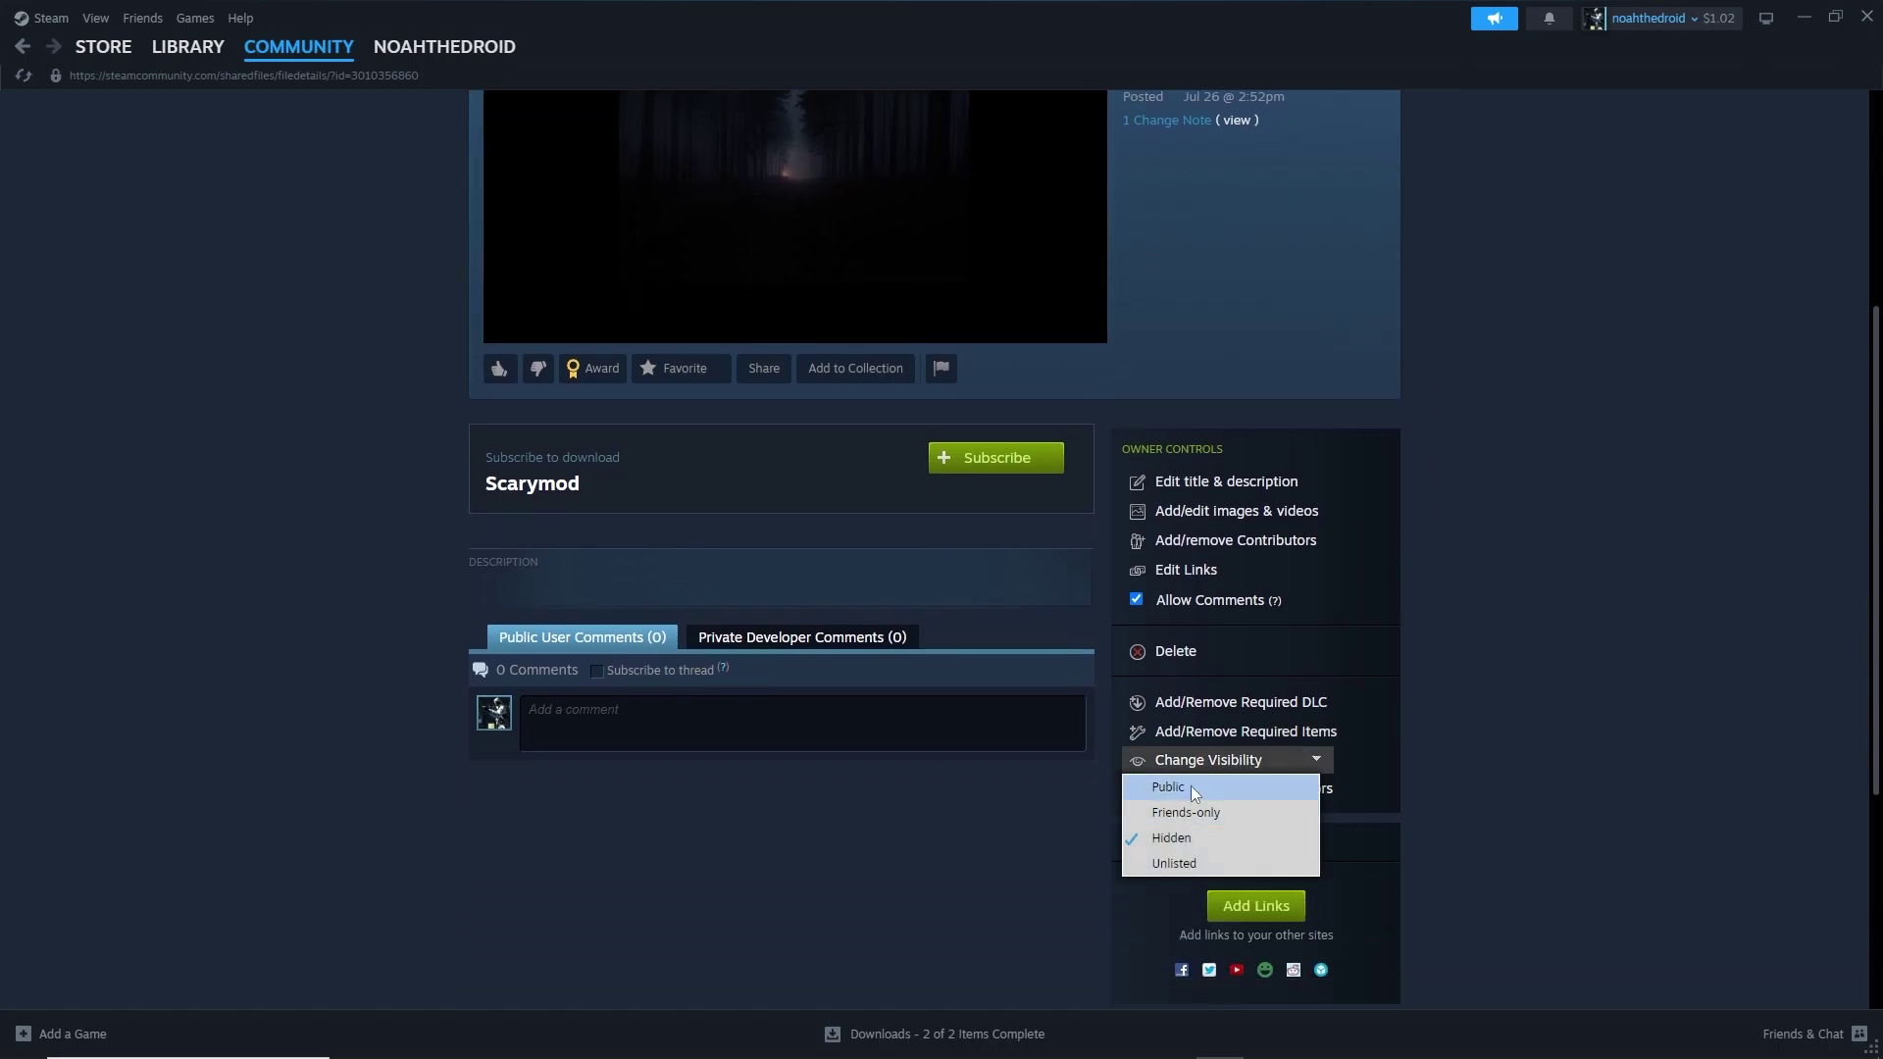
pyautogui.click(1179, 786)
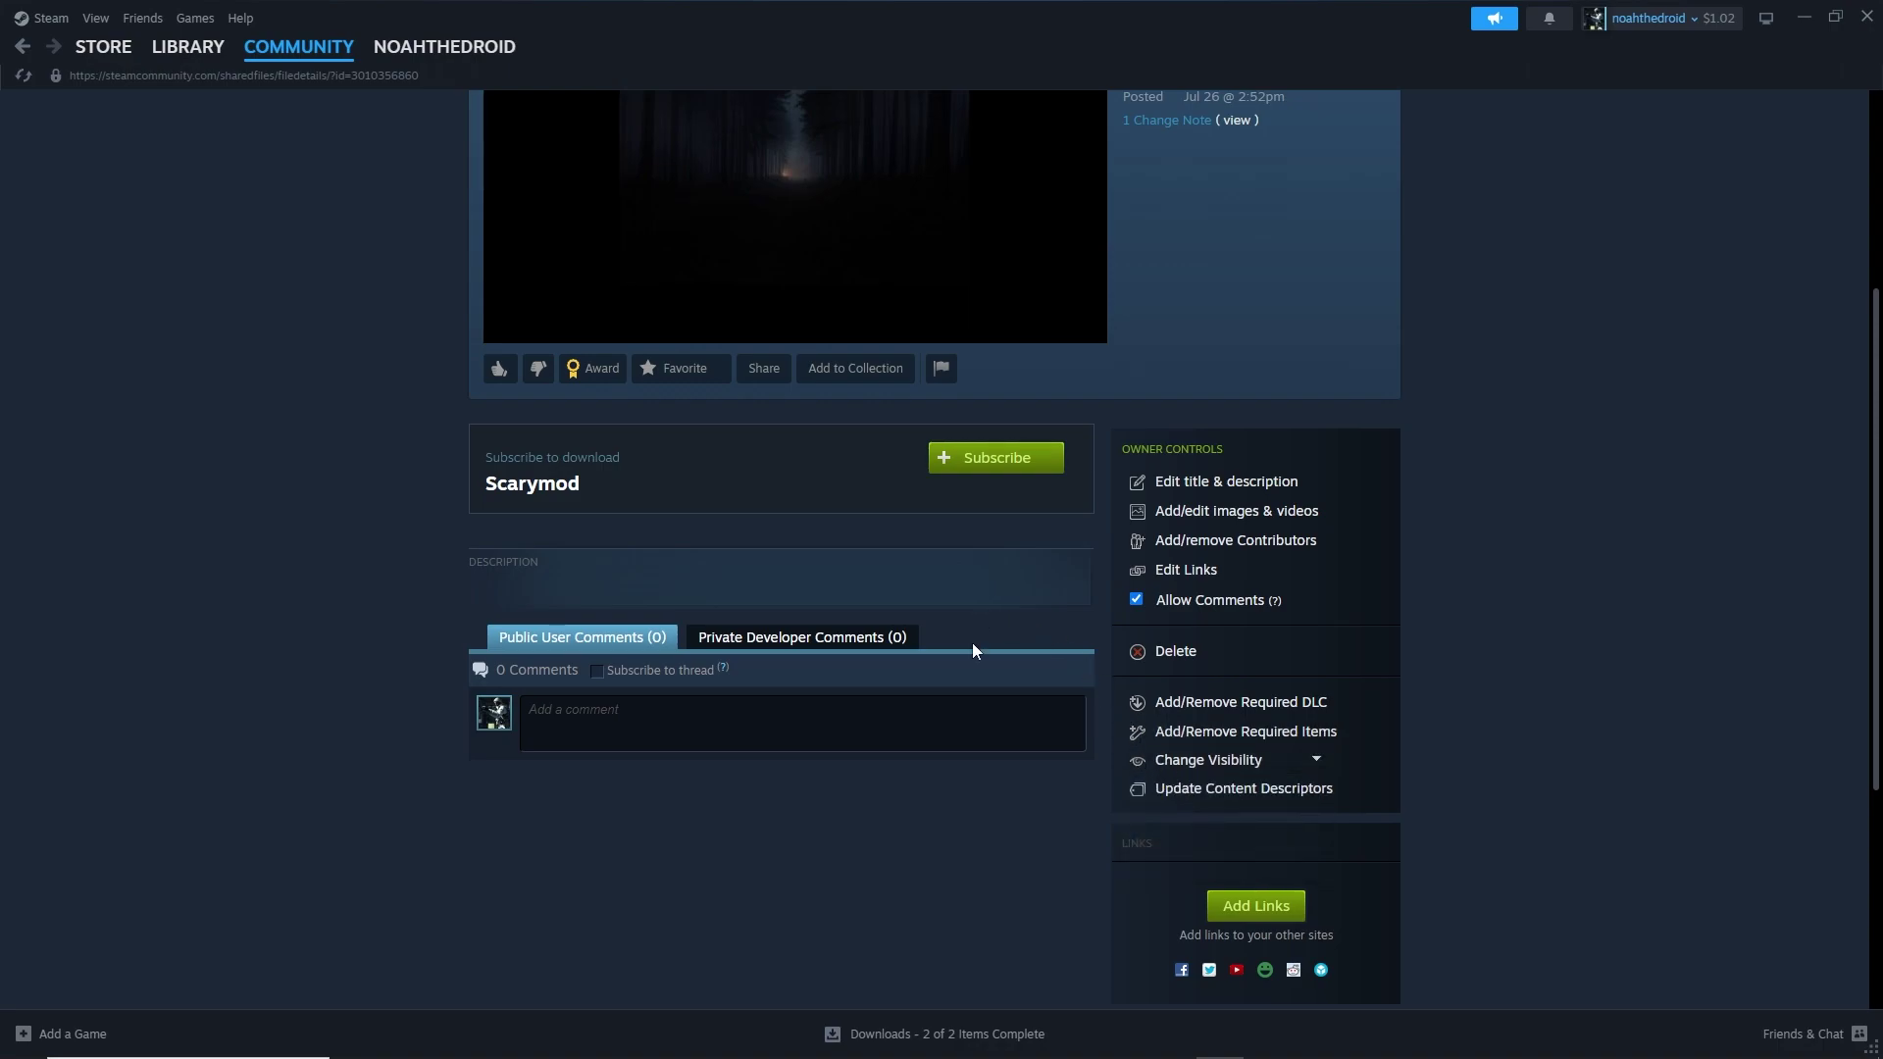
# Step: Set the Scarymod item's visibility back to Hidden and return to the beginning of its page
pyautogui.scroll(-5, 1252, 651)
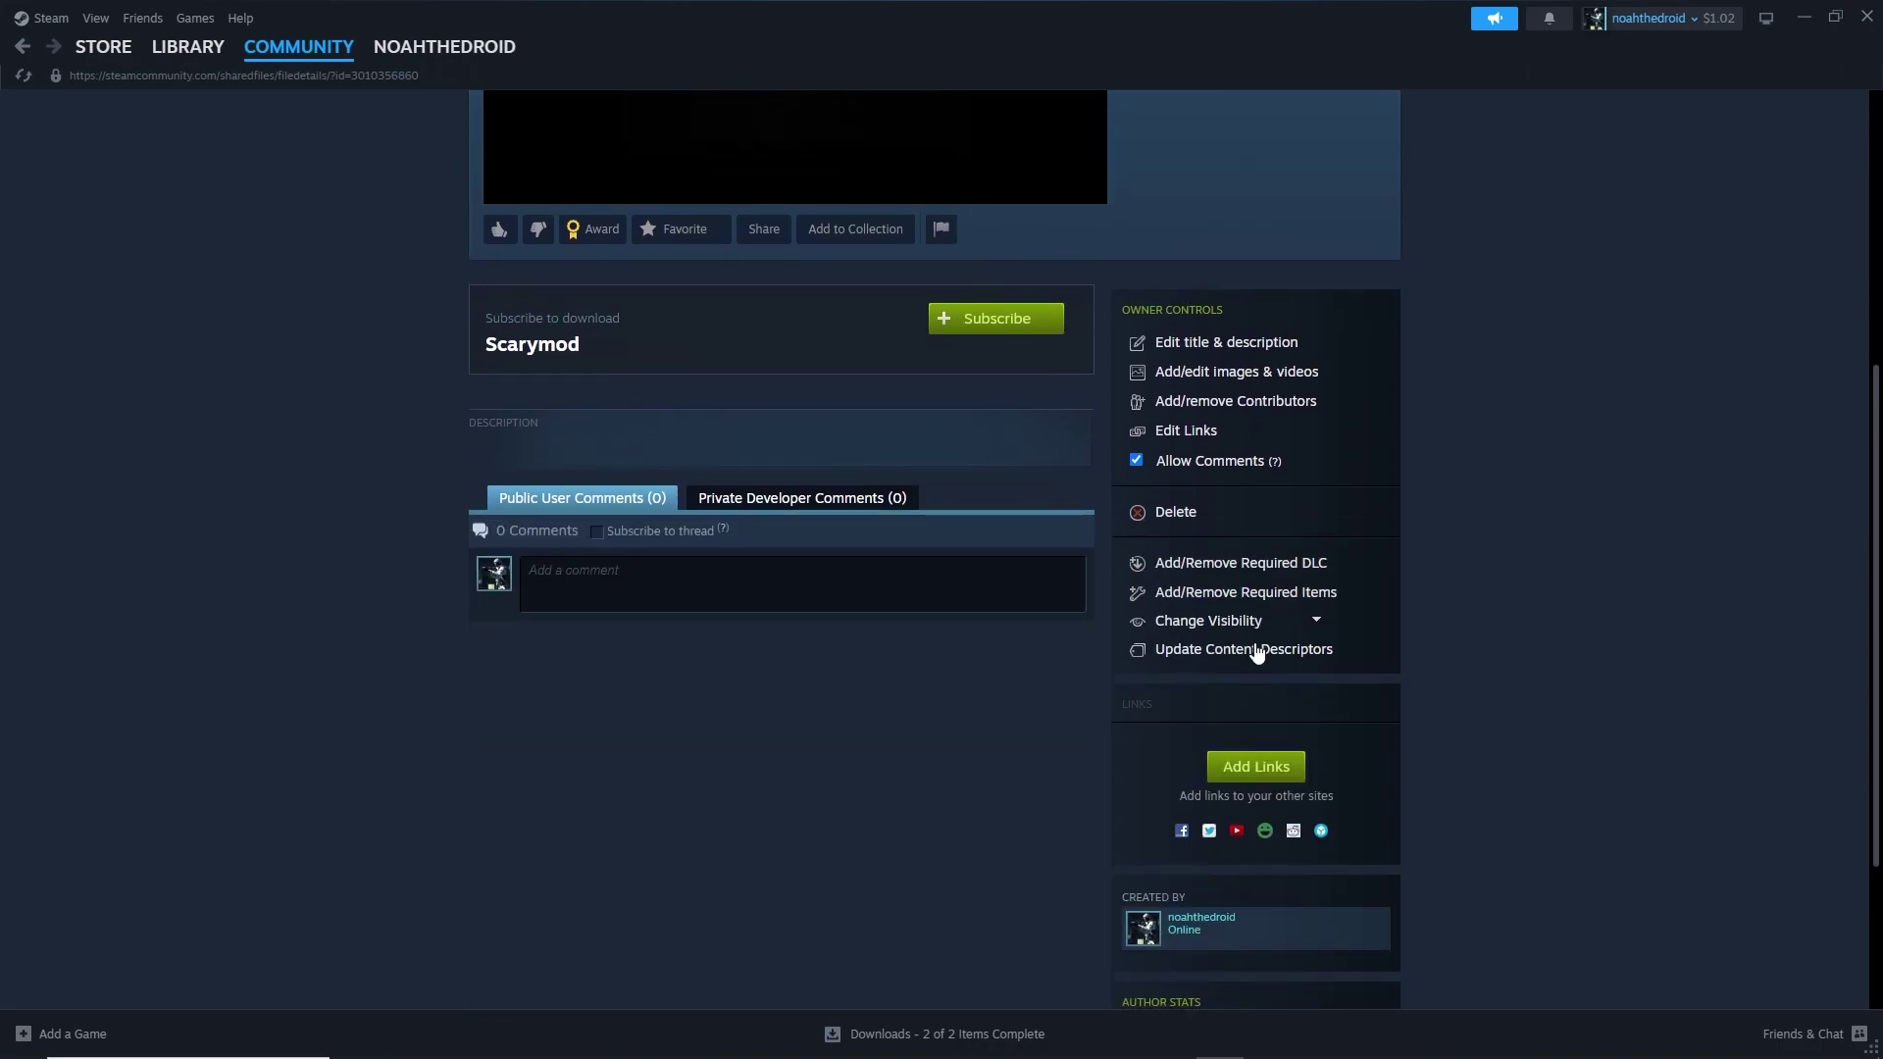
pyautogui.click(1260, 617)
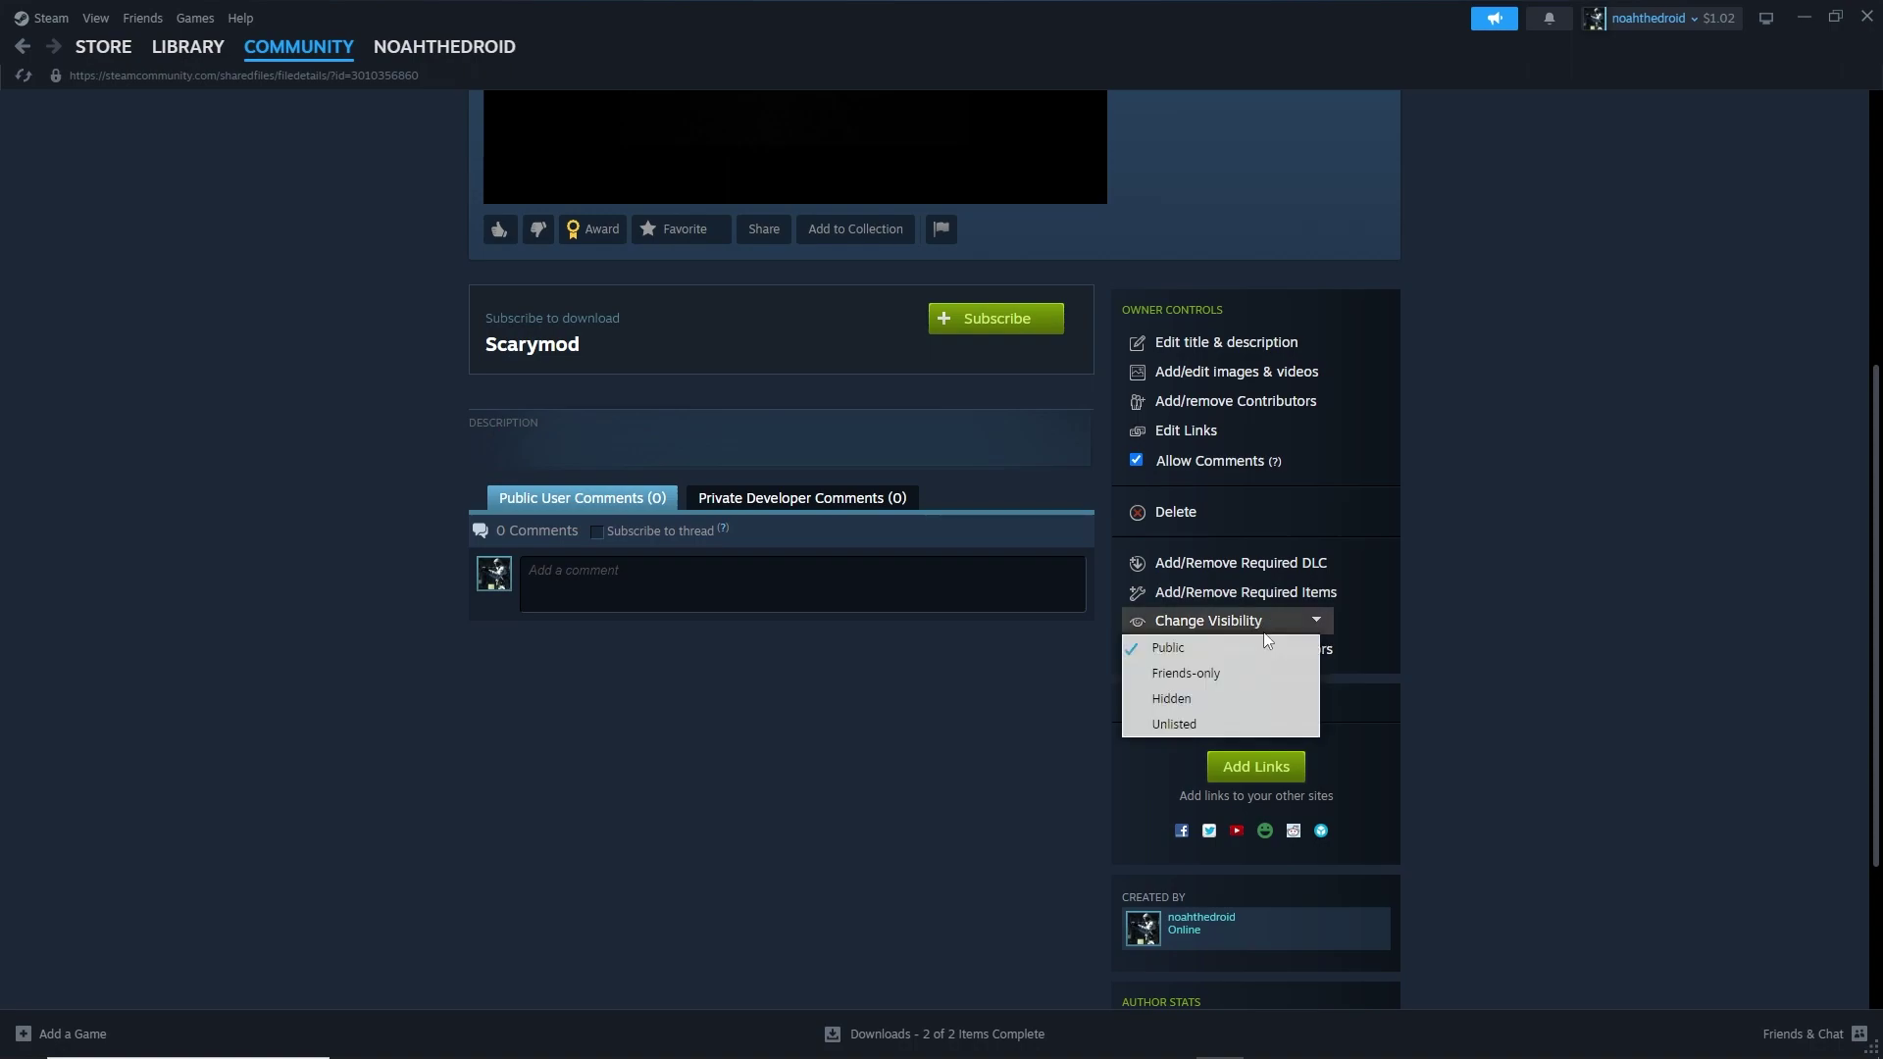
pyautogui.click(1251, 697)
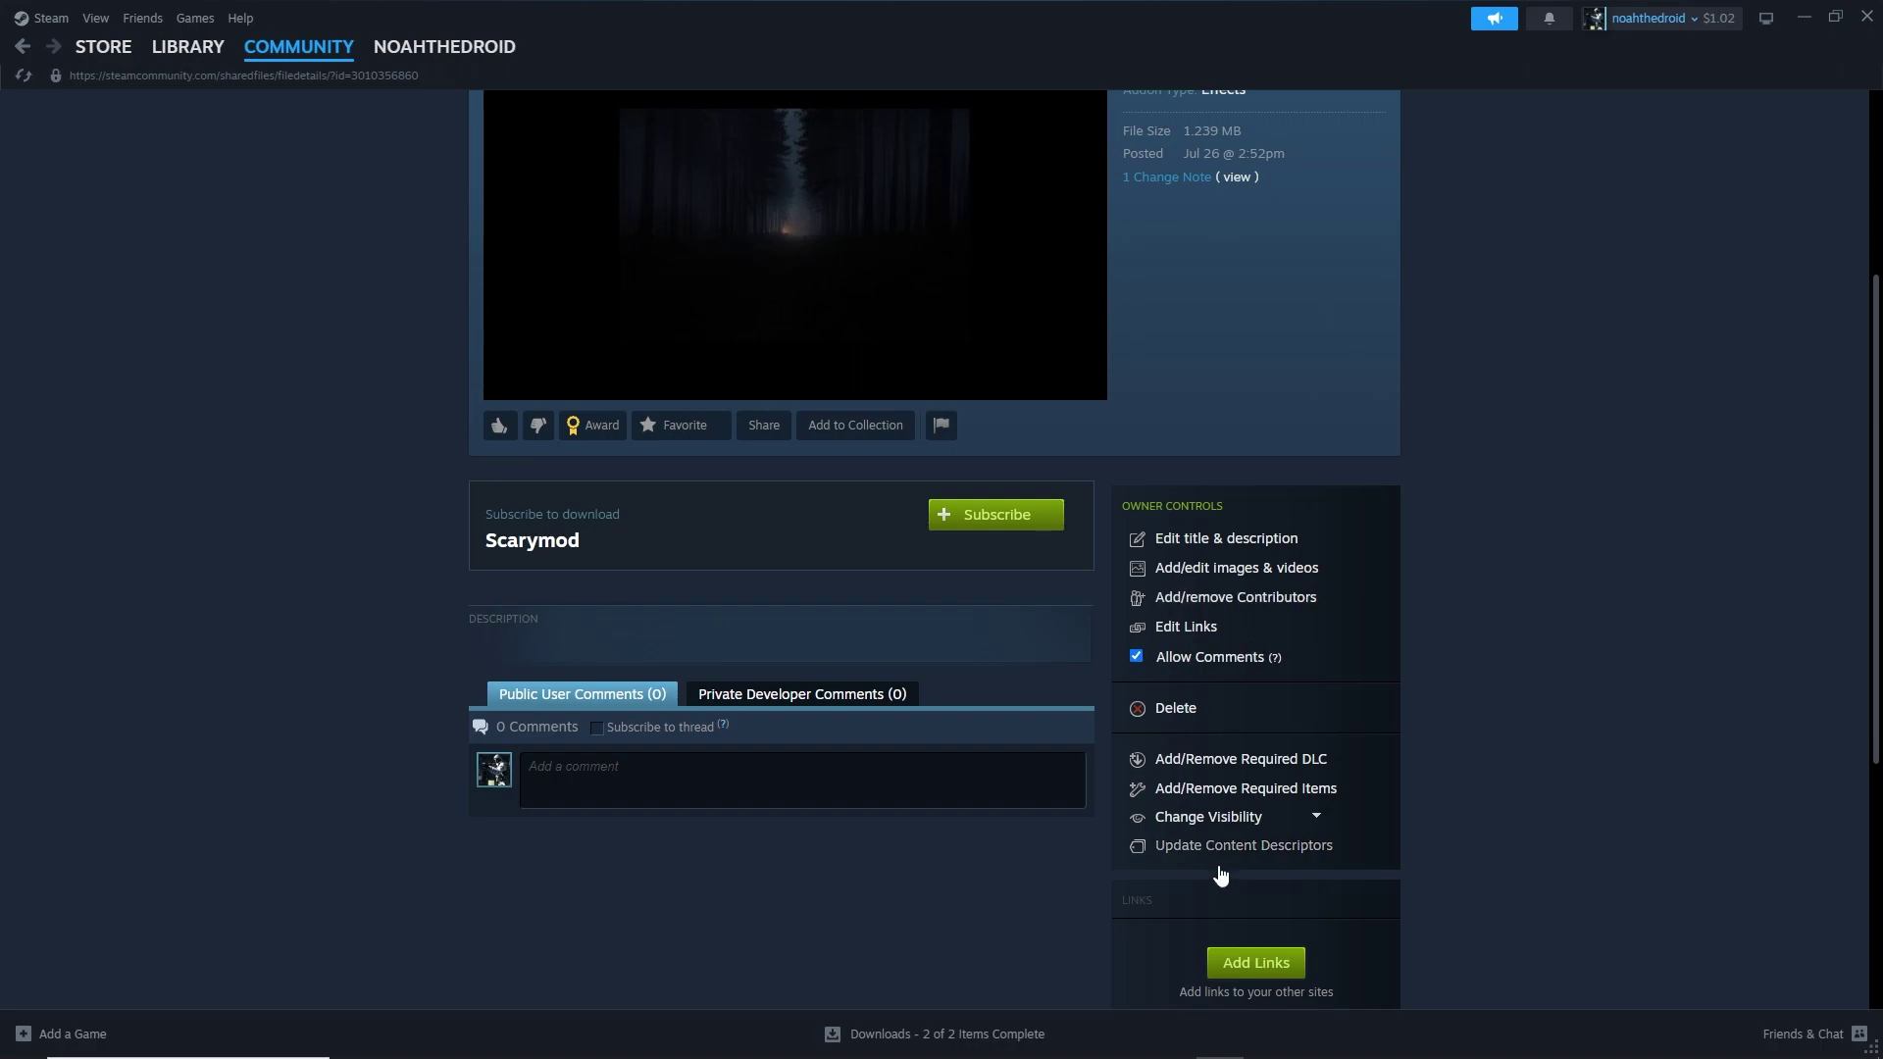
pyautogui.scroll(-3, 1284, 697)
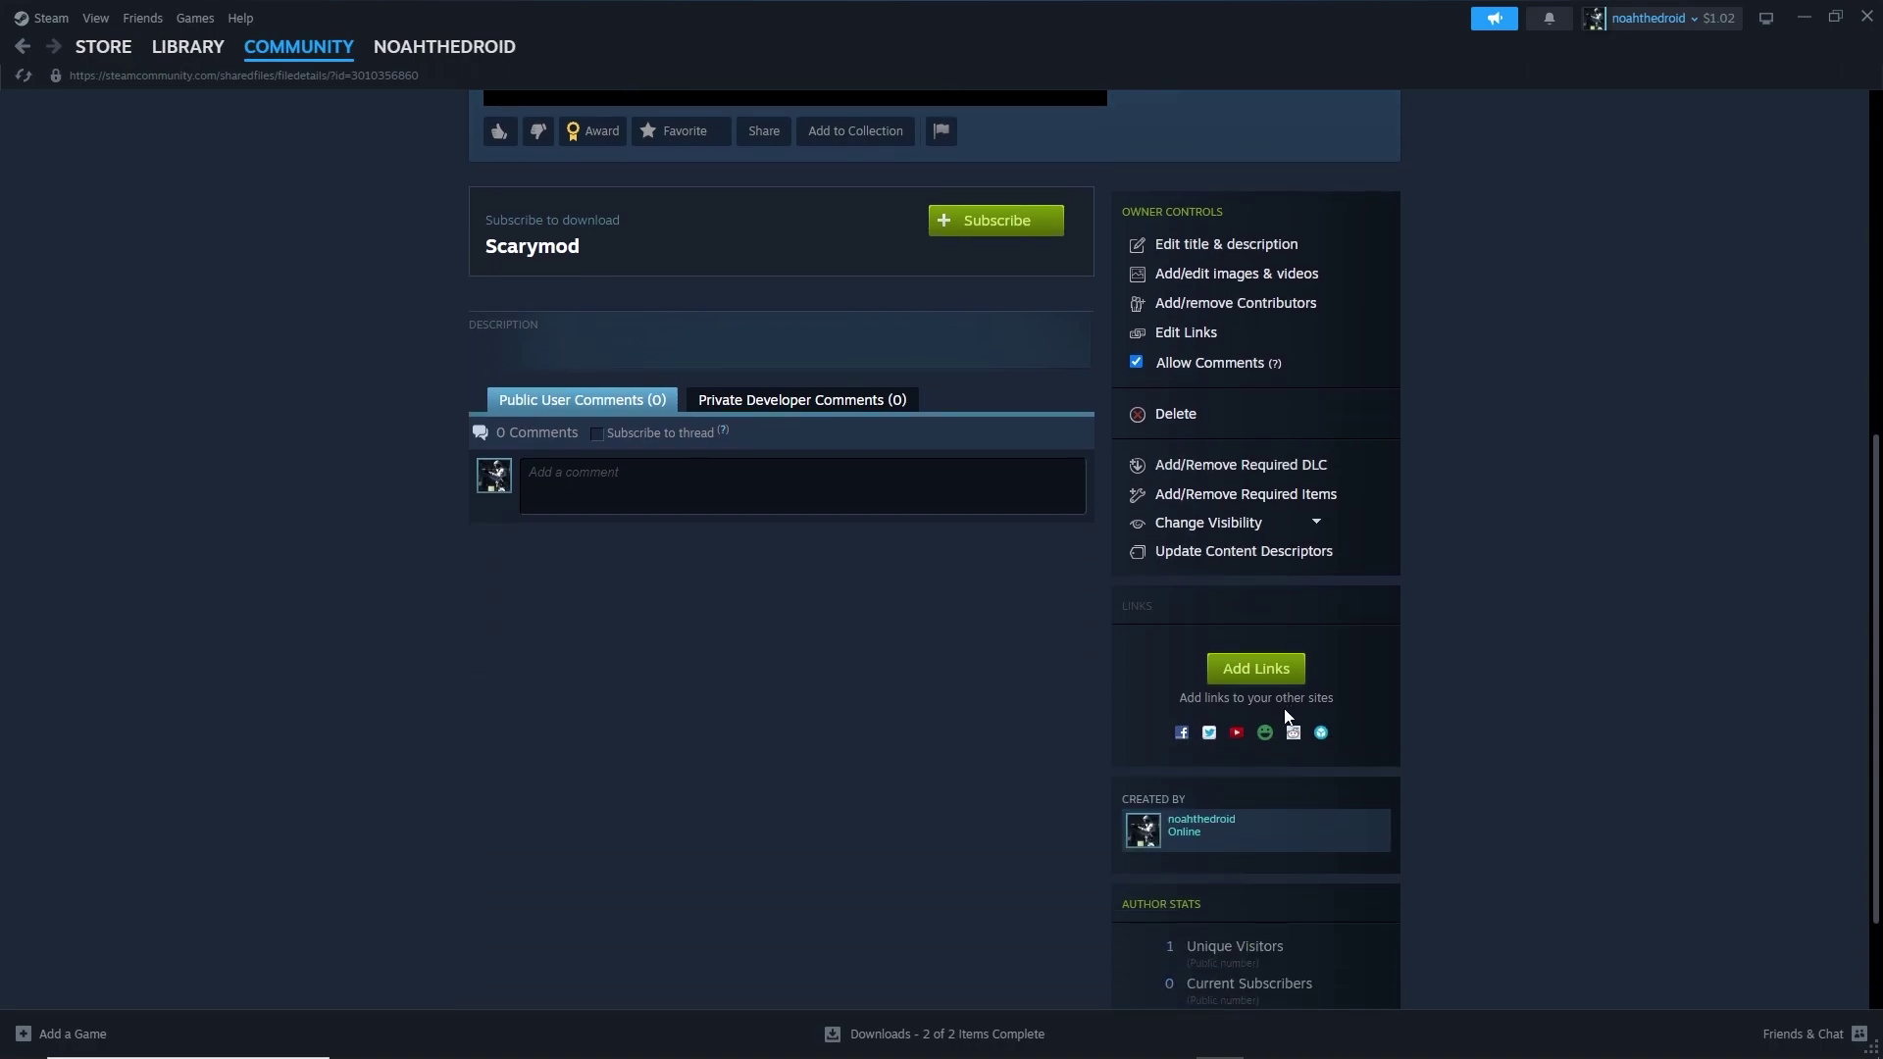
pyautogui.scroll(5, 1283, 747)
pyautogui.scroll(2, 1274, 735)
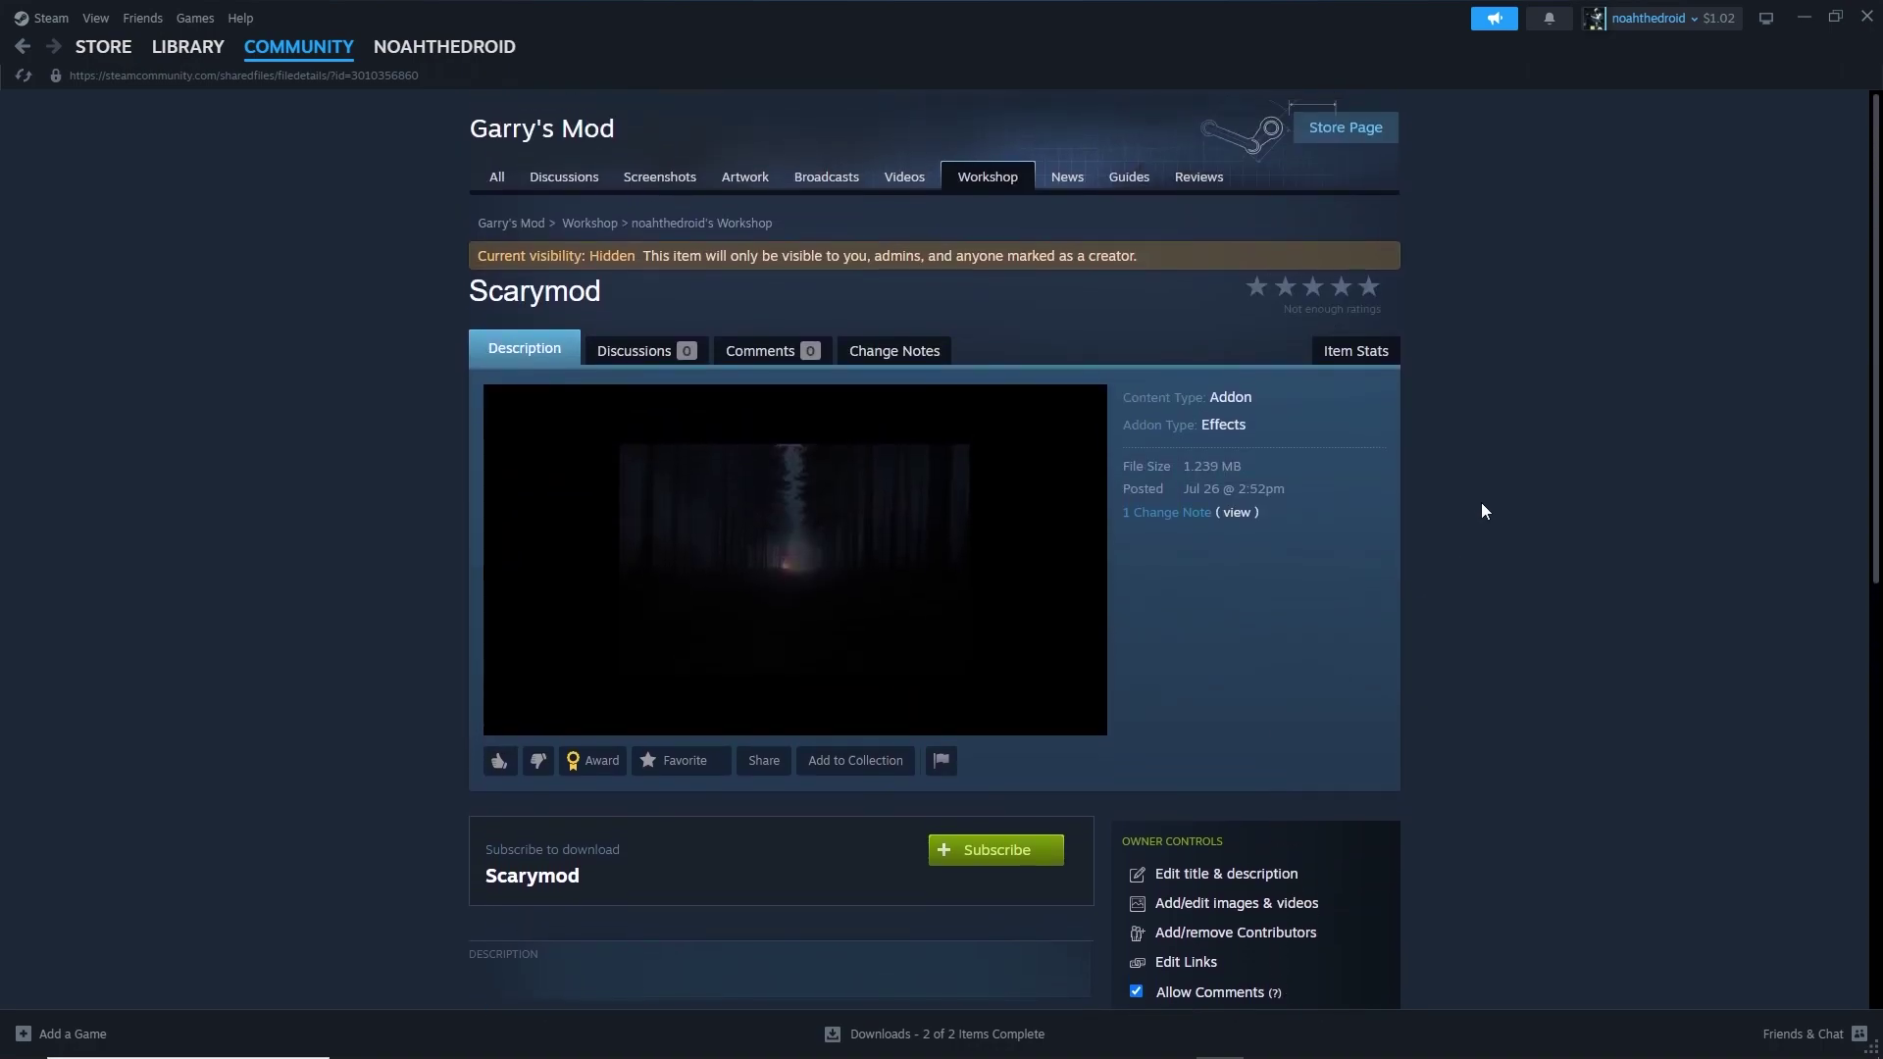